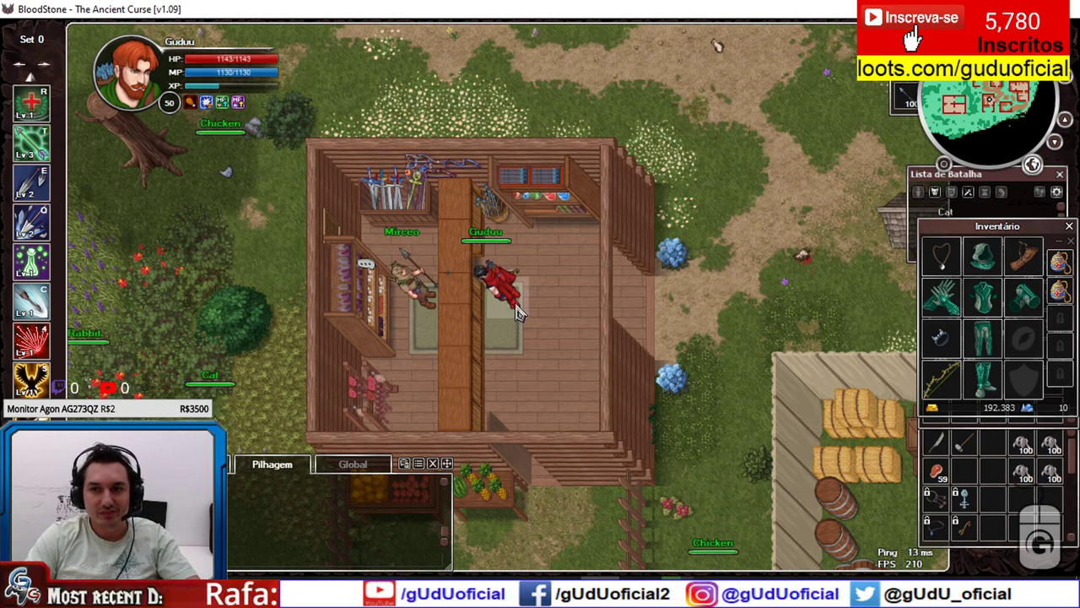
Step: Switch to the browser and examine the monster database table around Savage Troll (53) and Troglodyte Archer (54)
key("alt+Tab")
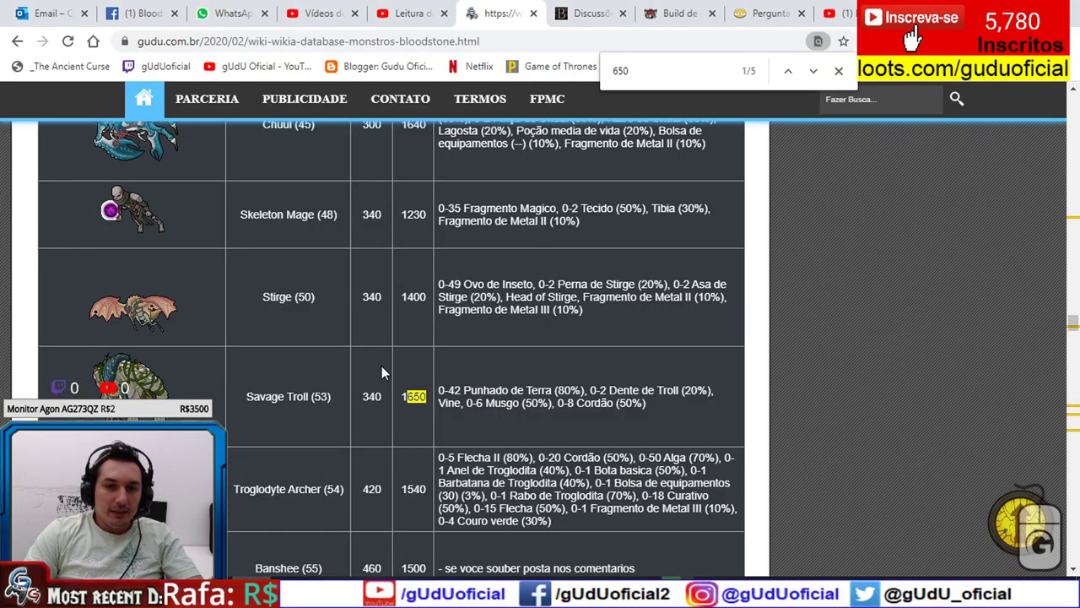
scroll(423, 439, "down", 1)
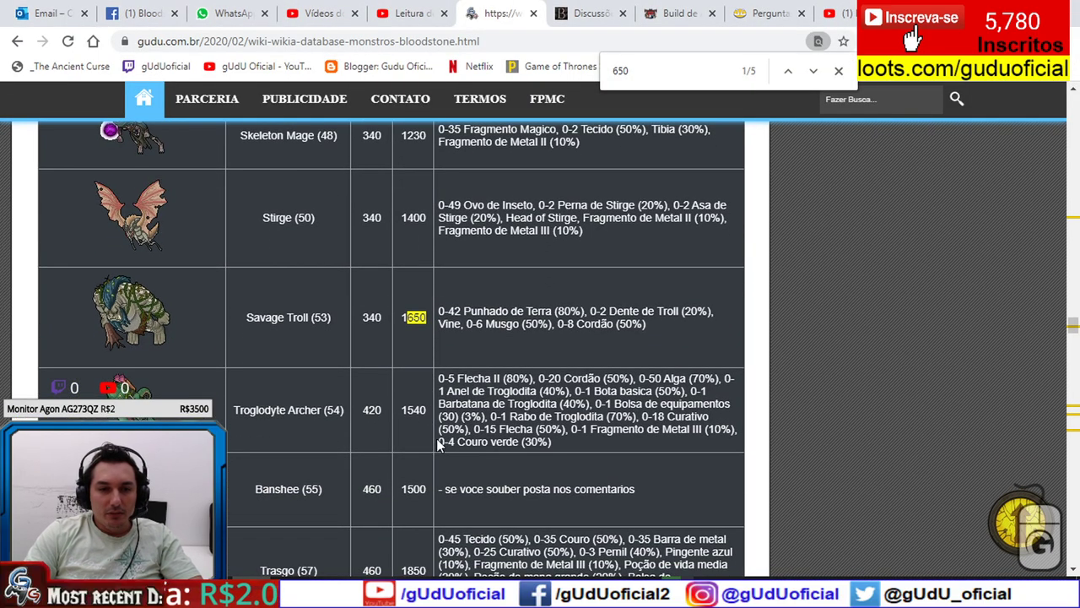
scroll(436, 438, "down", 1)
Step: Switch to the monster list in Excel and inspect the ratio cell G13 for Arther Ghost (95)
key("alt+Tab")
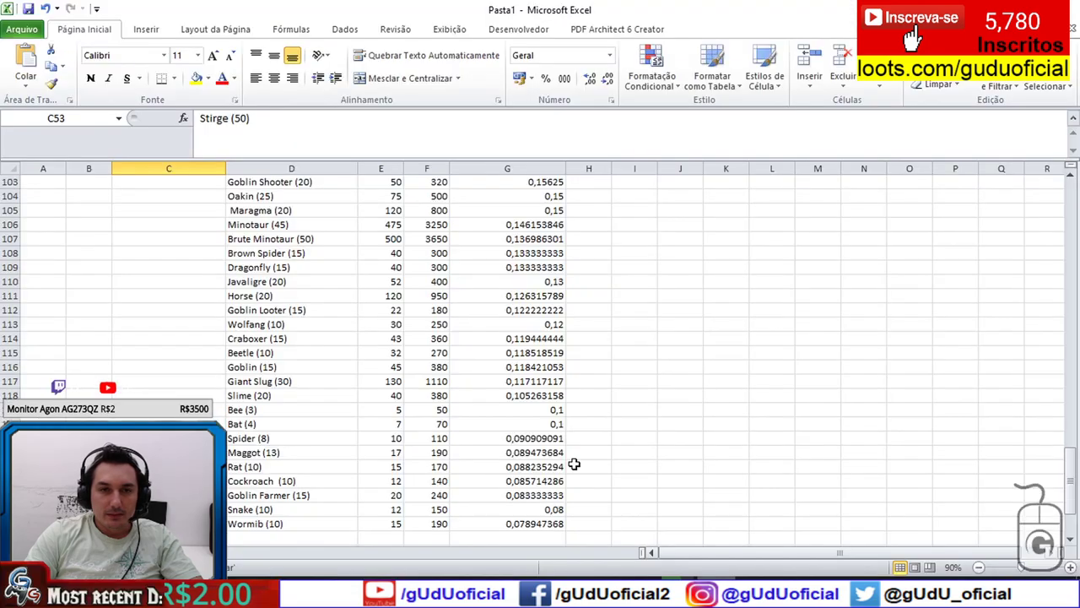
scroll(344, 335, "up", 20)
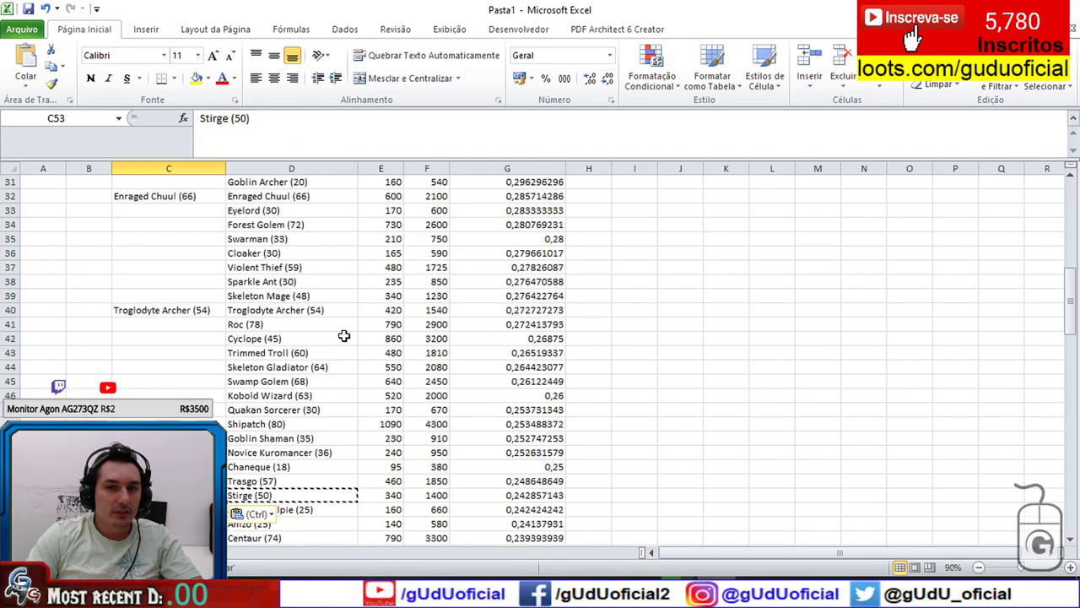
scroll(345, 335, "down", 2)
scroll(374, 321, "up", 1)
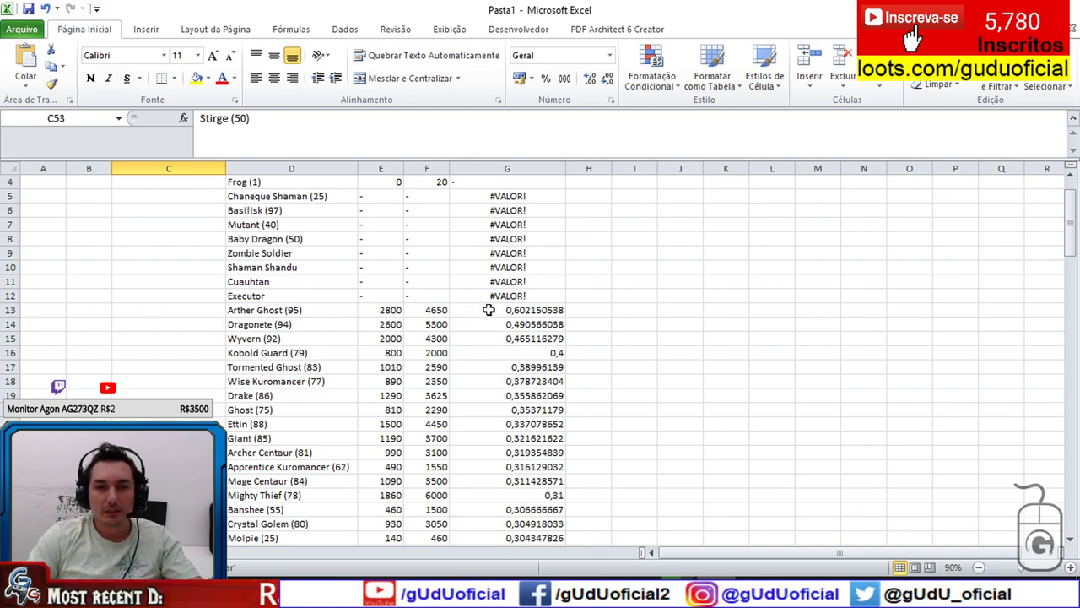
left_click(488, 311)
double_click(488, 310)
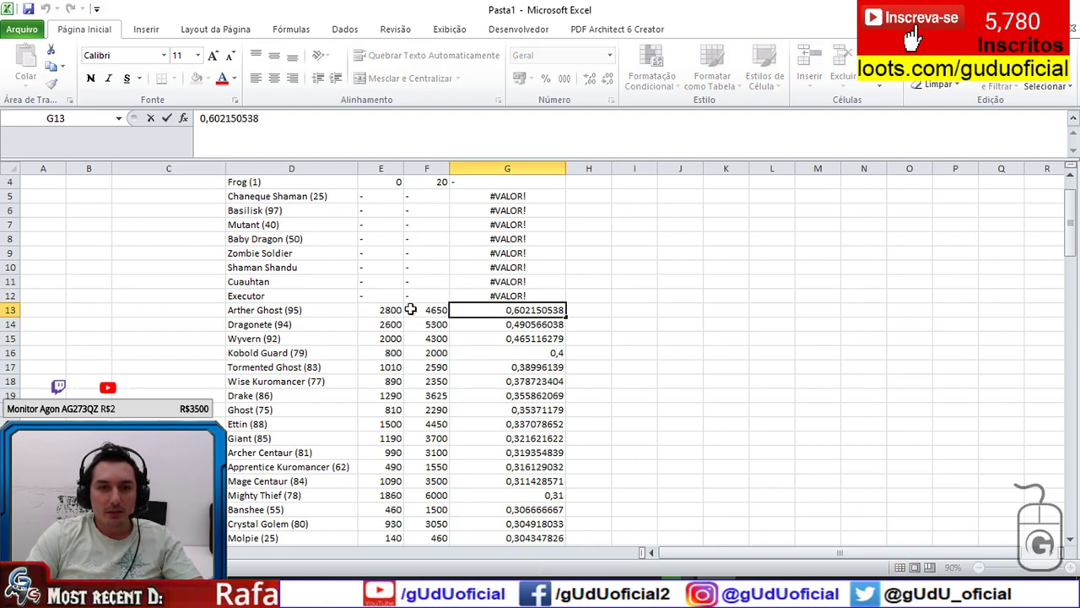
left_click(590, 338)
Step: Enter the formula =E13/F13 in G13 and fill it down column G for the remaining monsters
left_click(512, 311)
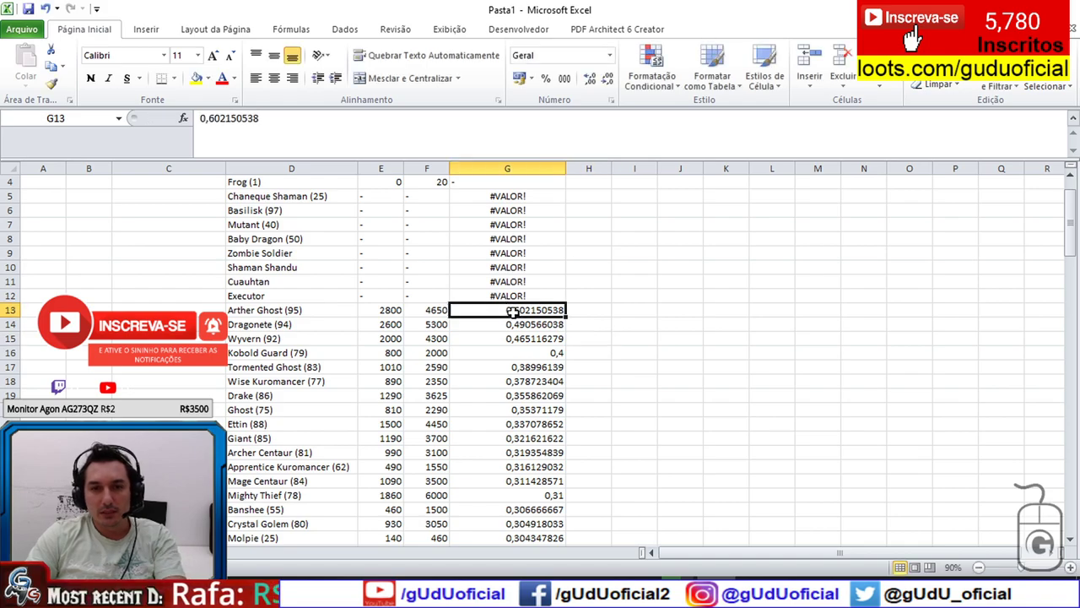
type("=")
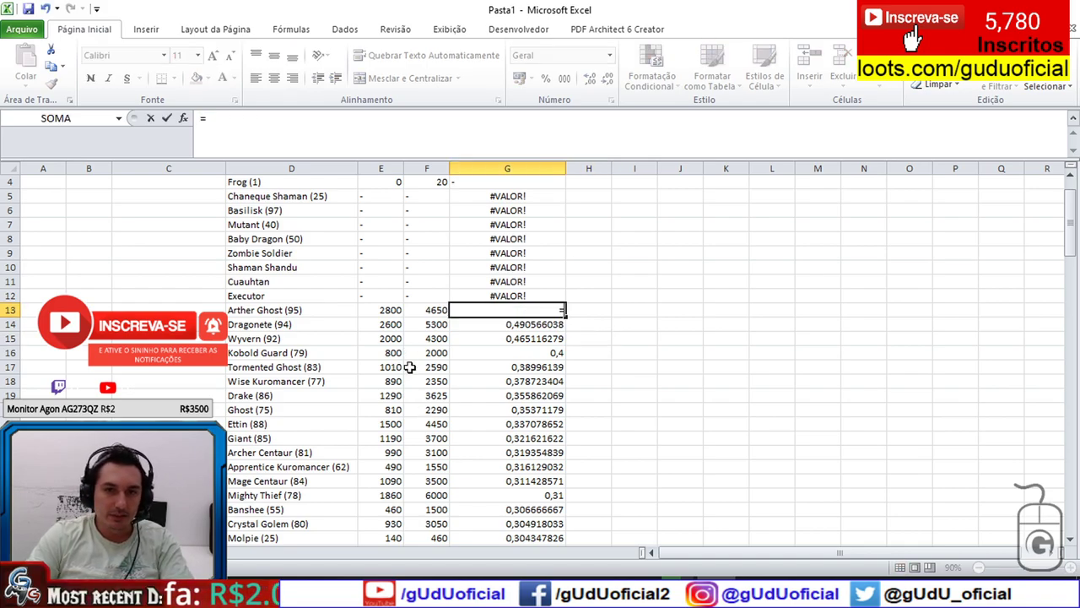
left_click(387, 311)
type("/")
left_click(434, 310)
key("Return")
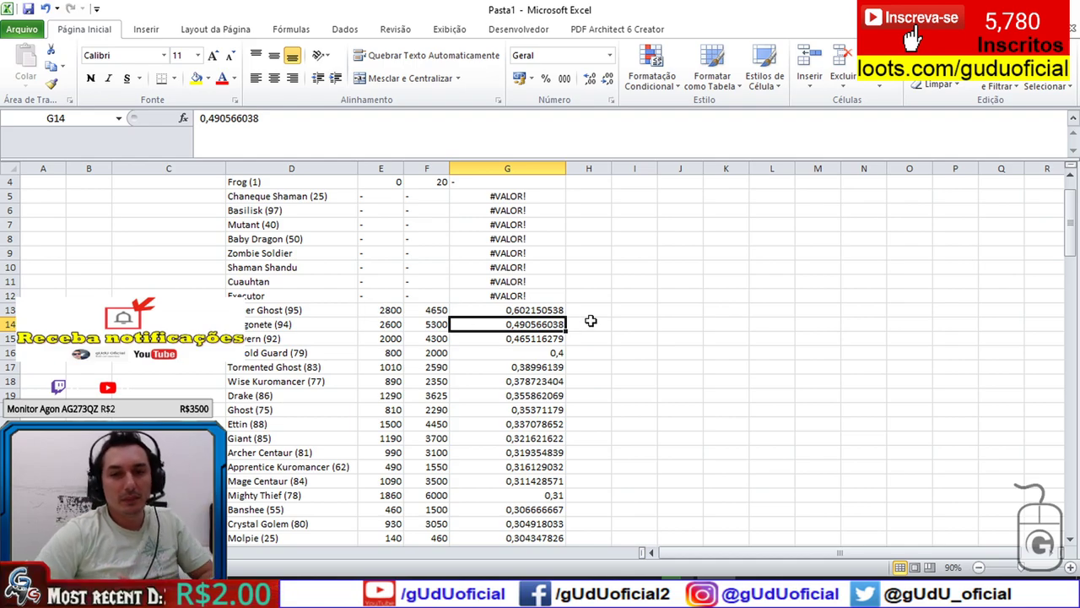
left_click(538, 312)
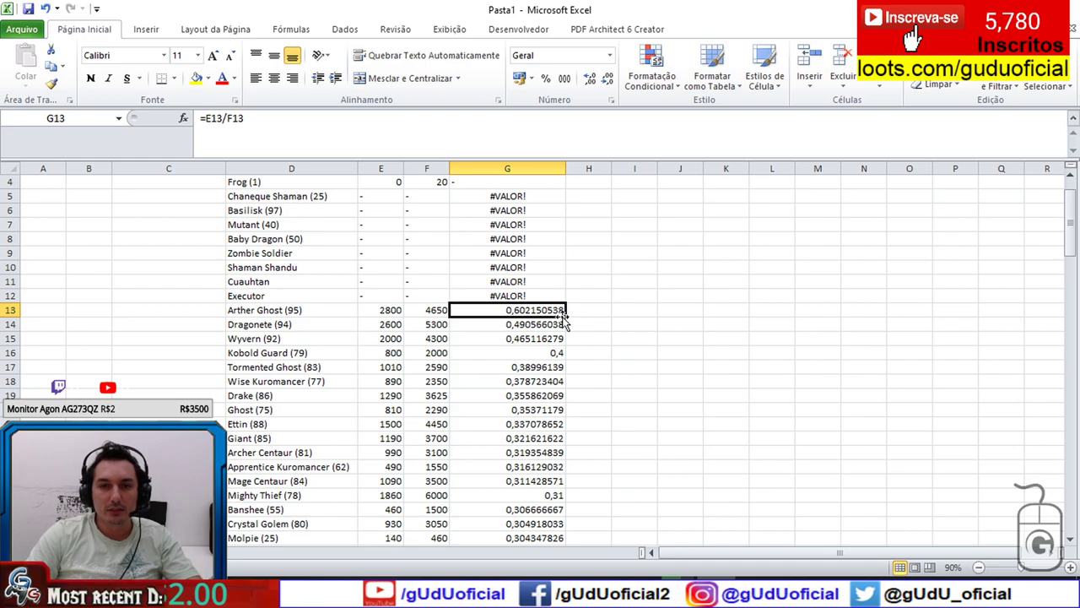
double_click(565, 315)
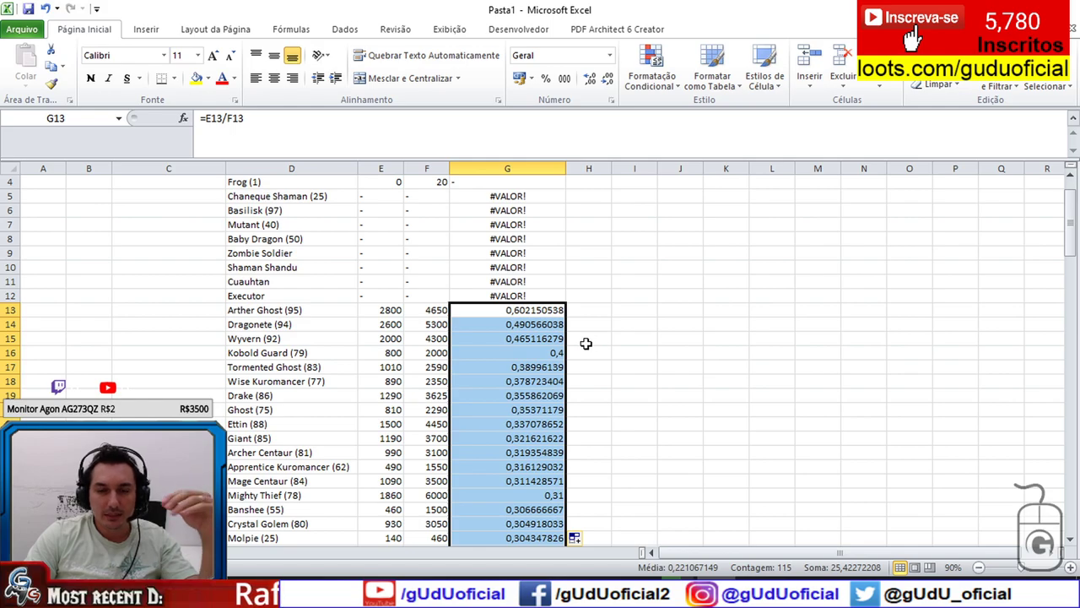
Step: Look through the column G ratios further down and inspect the Troll (33) row and its column E value
scroll(586, 343, "down", 11)
scroll(583, 343, "down", 5)
scroll(581, 345, "down", 2)
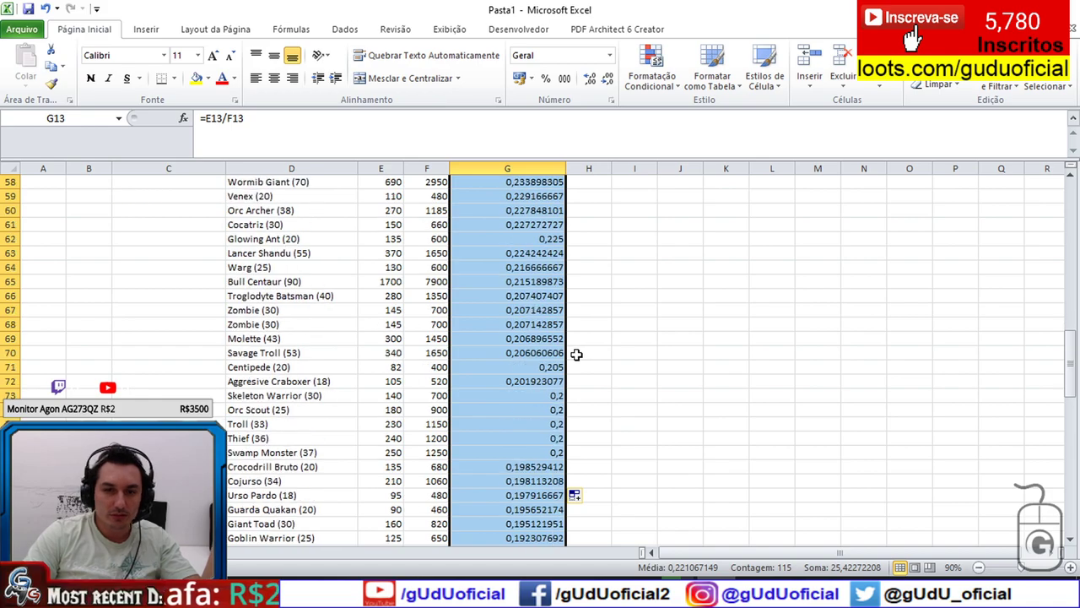
scroll(569, 357, "down", 1)
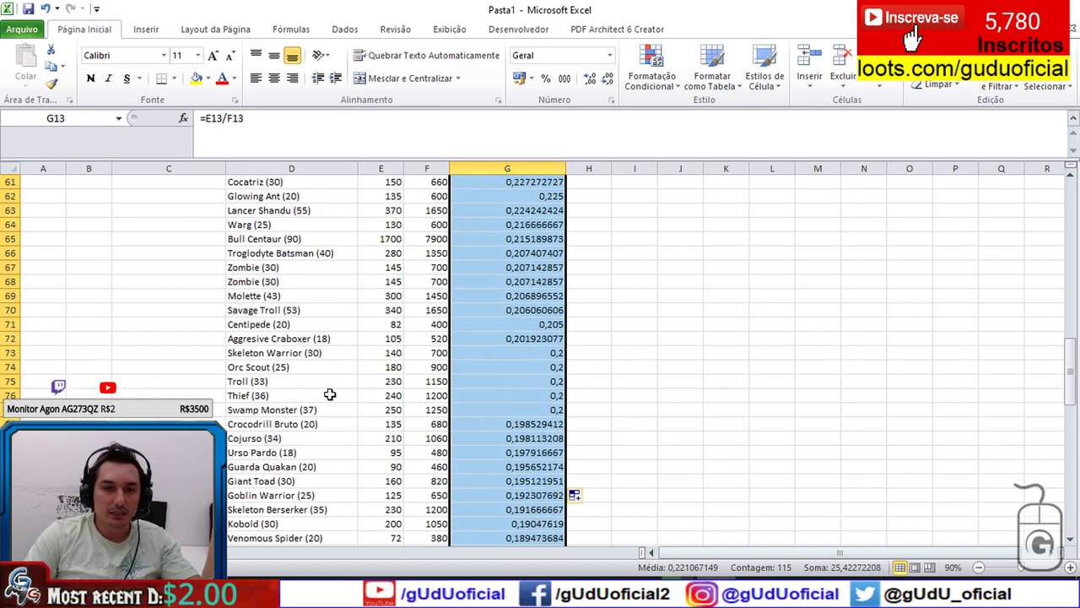
left_click(277, 380)
left_click_drag(507, 380, 253, 381)
left_click(382, 380)
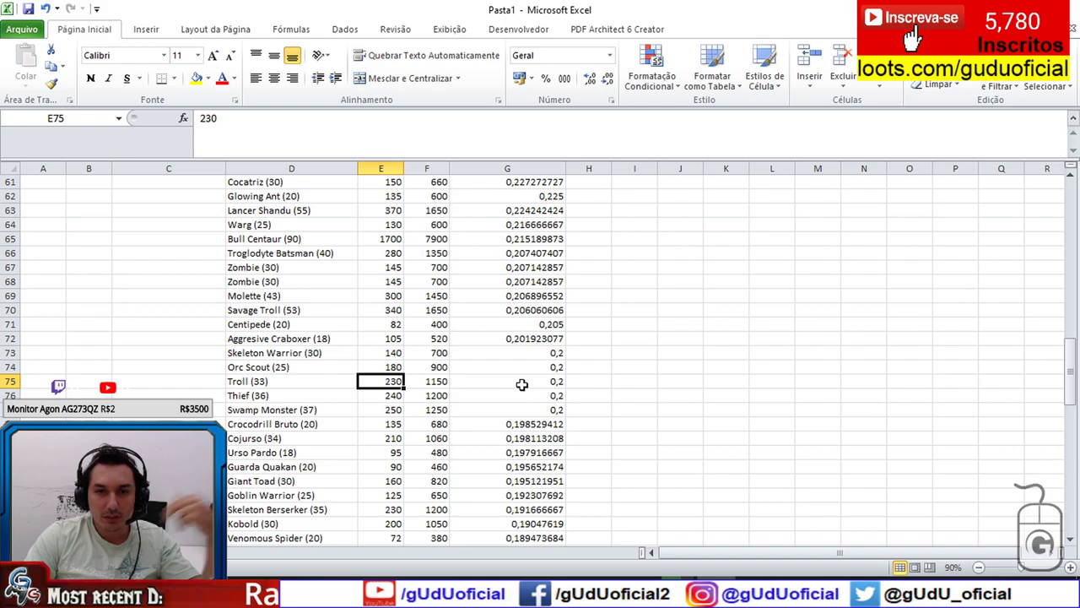
Step: Examine the Skeleton Archer (20) row, checking its column E and F values and its ratio, and highlight it from C to G
scroll(359, 384, "up", 13)
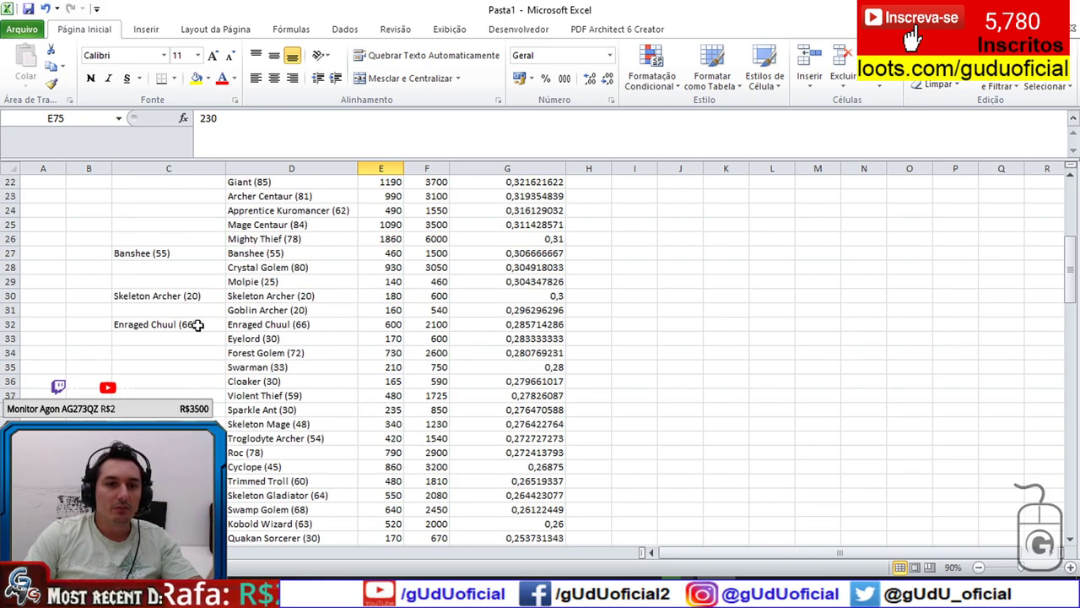
left_click(182, 297)
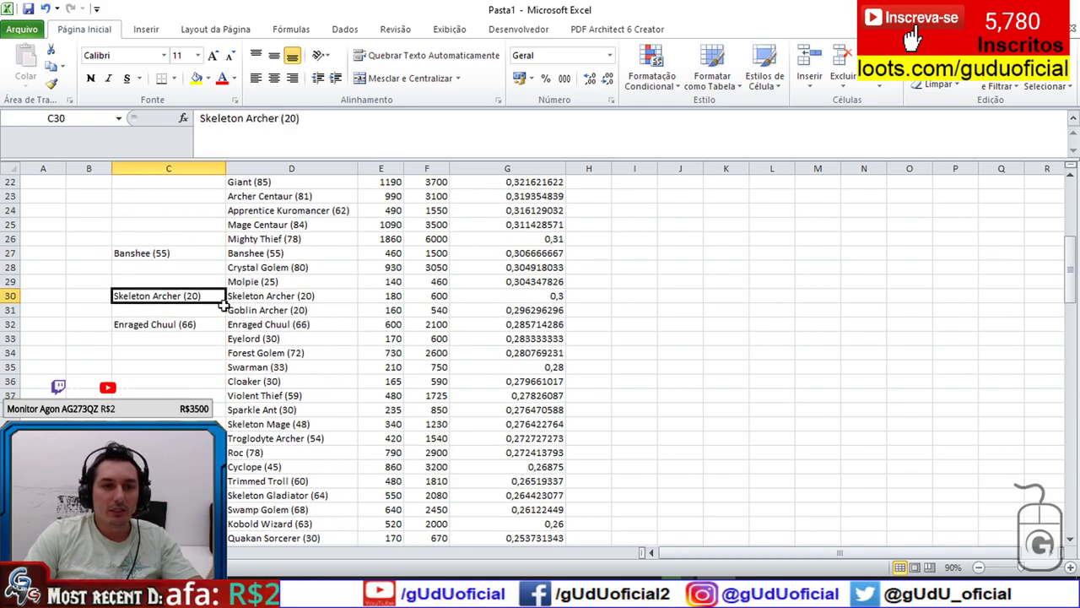
left_click(487, 296)
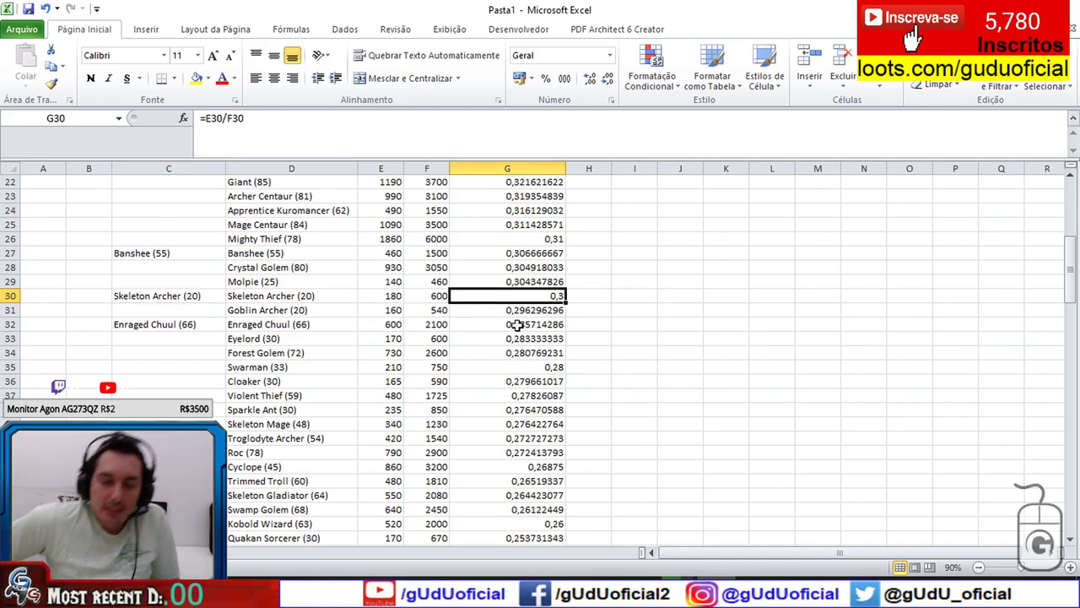
left_click(429, 296)
left_click(393, 296)
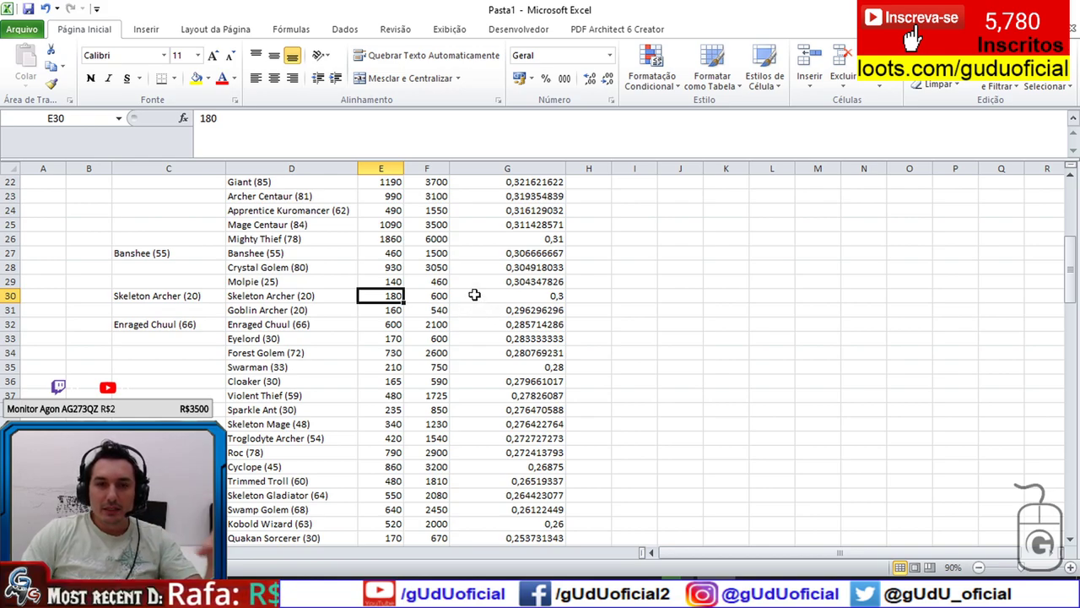
left_click(496, 297)
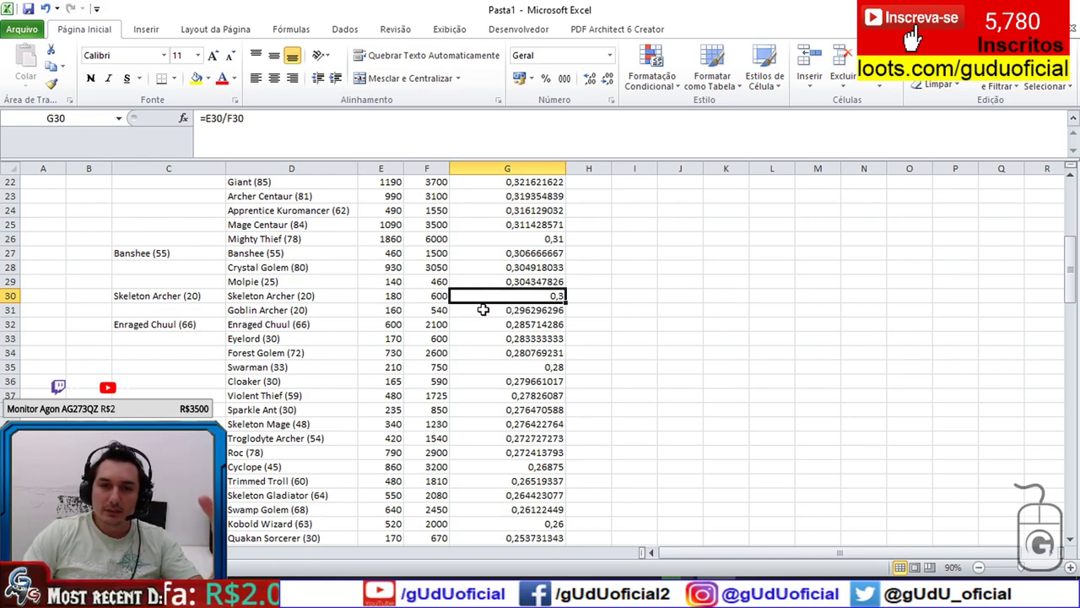
scroll(467, 310, "up", 1)
left_click_drag(322, 337, 498, 338)
left_click_drag(190, 338, 492, 341)
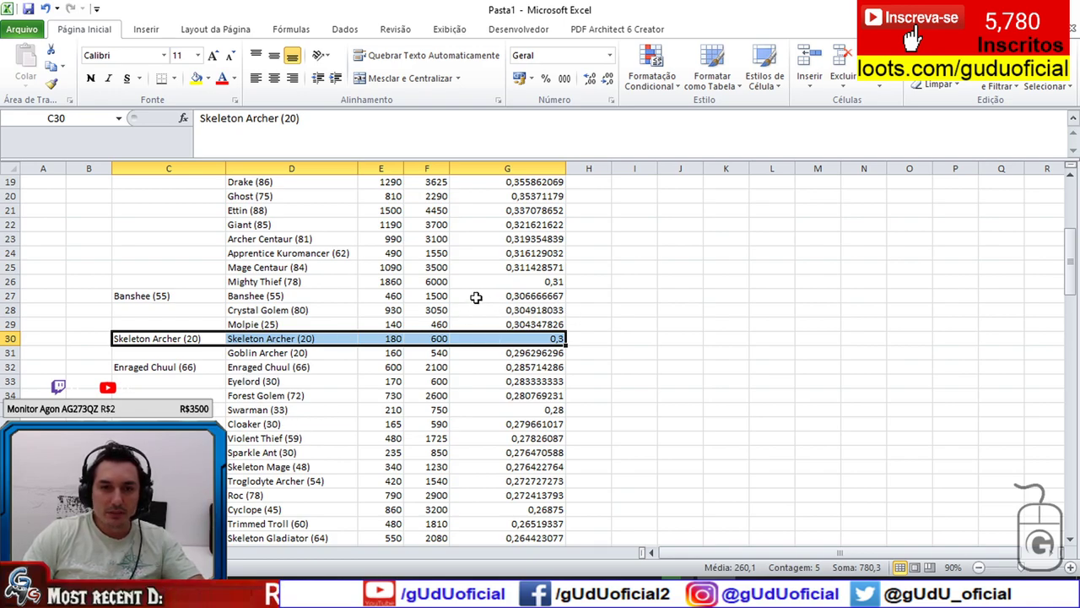
Step: Highlight the Banshee (55) row from C to G and check its column E value and name cell
left_click_drag(194, 291, 485, 295)
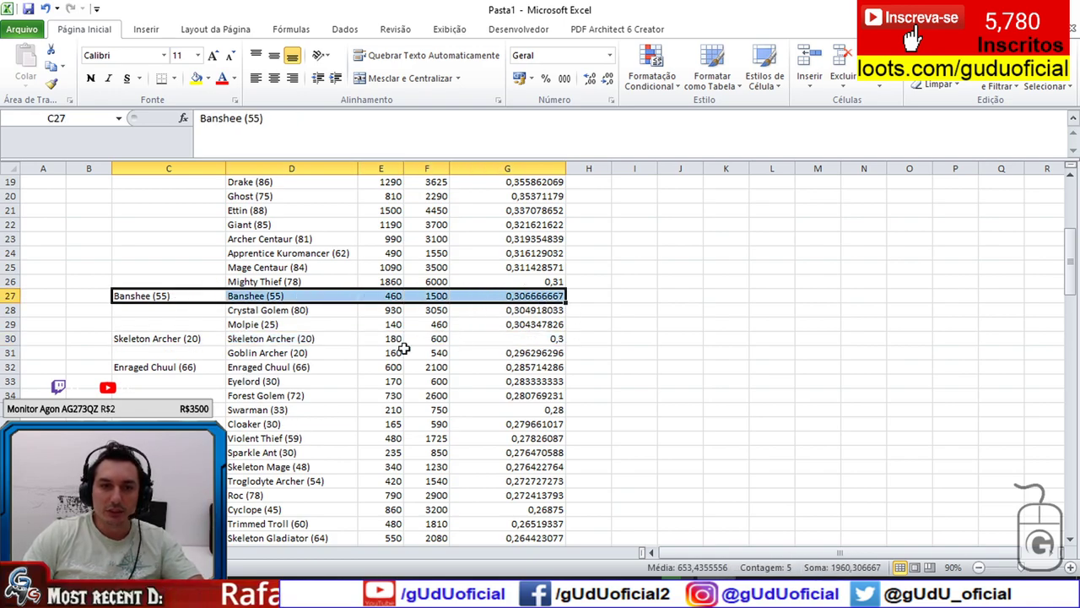
left_click(382, 295)
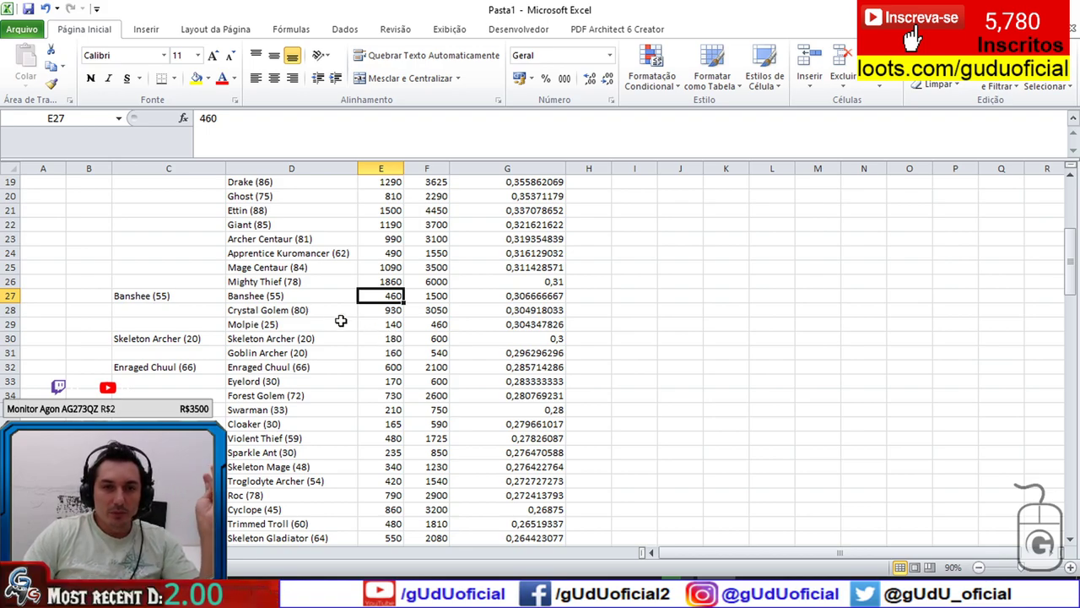
left_click(180, 296)
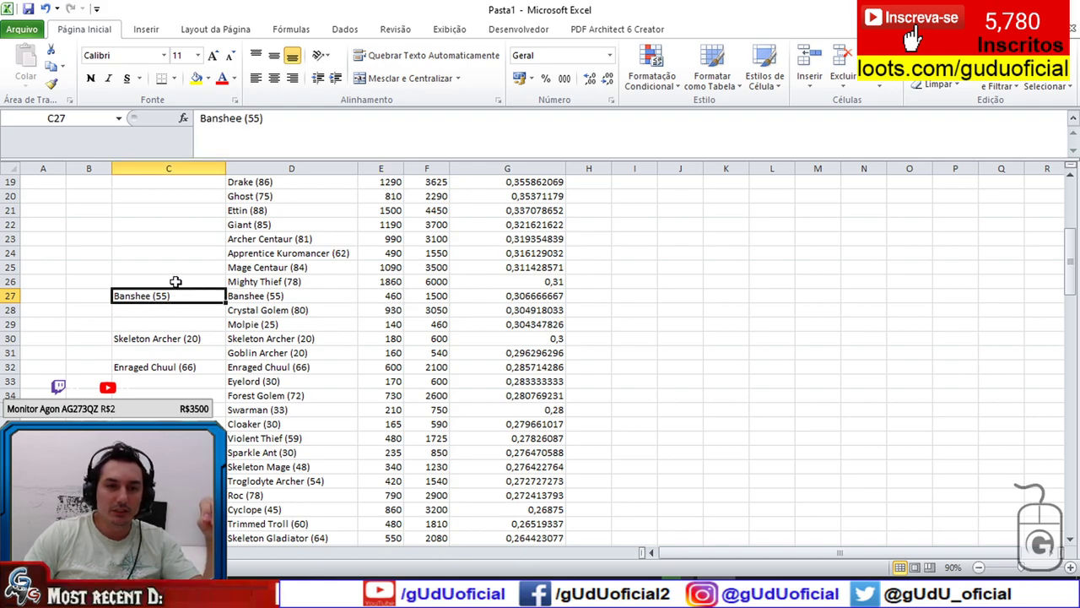
left_click(298, 350)
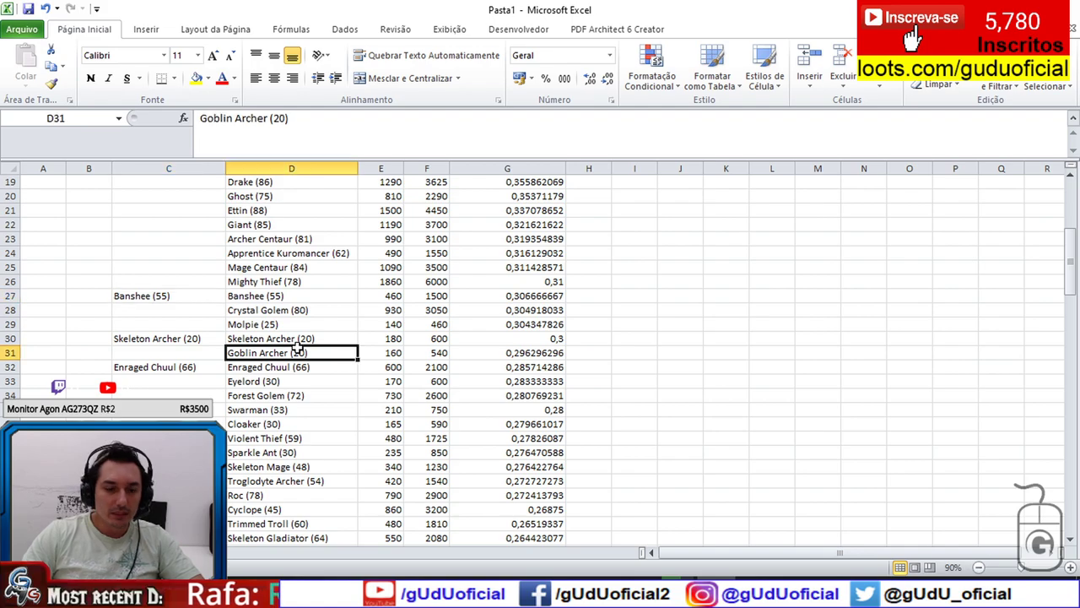
key("ctrl+apostrophe")
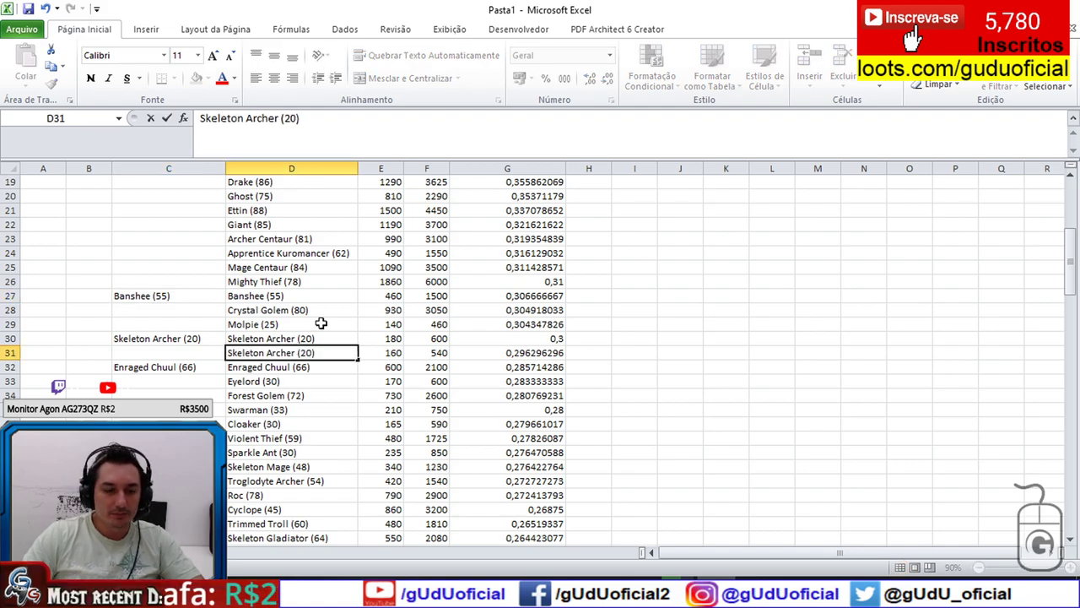
key("ctrl+z")
Step: Search the sheet for "orc" and go through the successive matches in the monster names
left_click(321, 324)
key("ctrl+l")
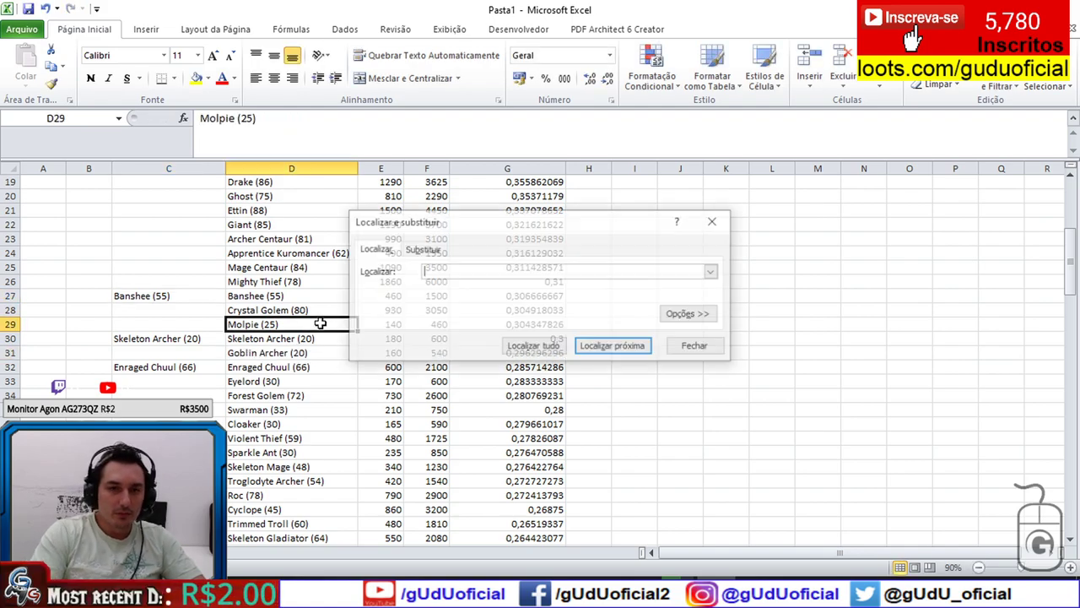
type("orc")
key("Return")
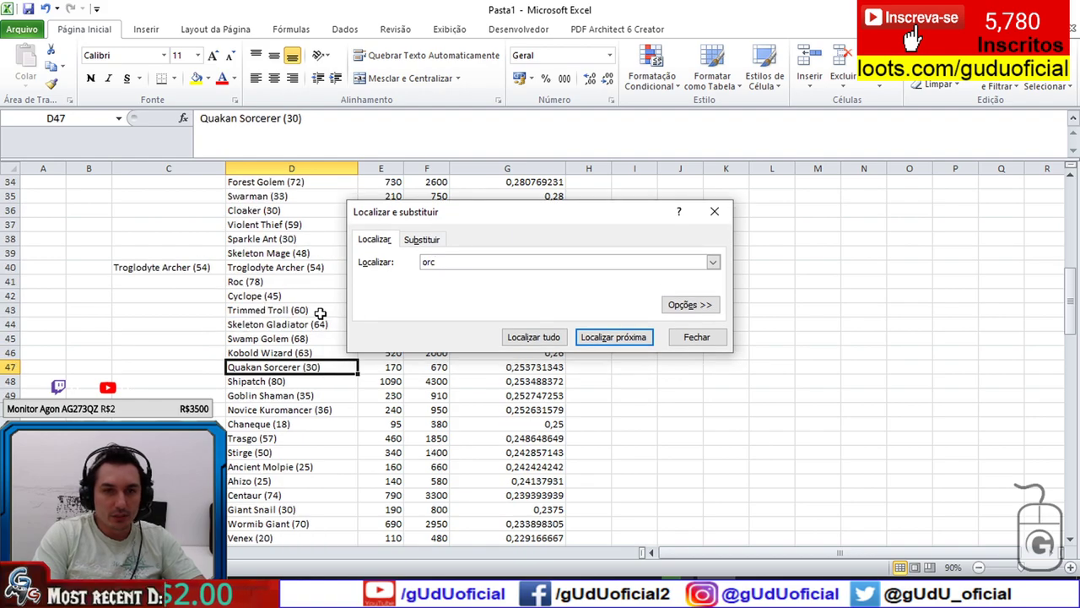
key("Return")
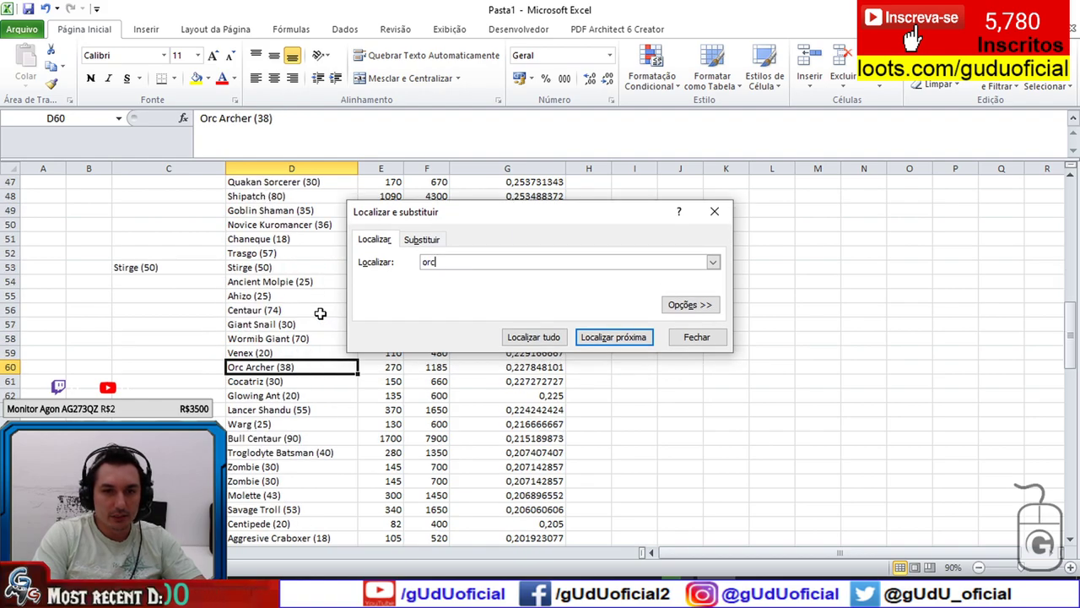
key("Return")
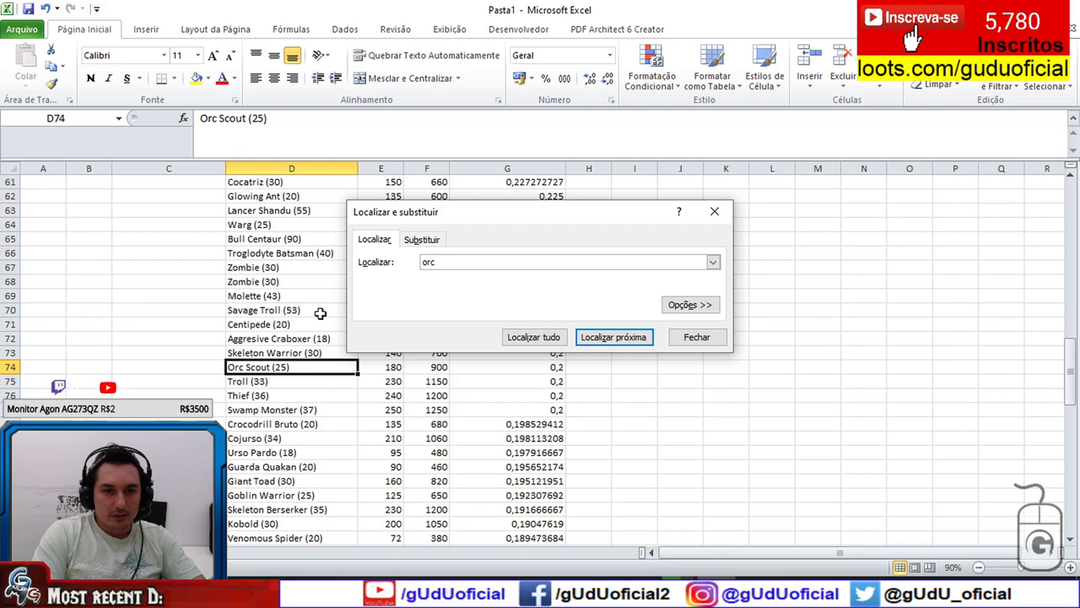
key("Return")
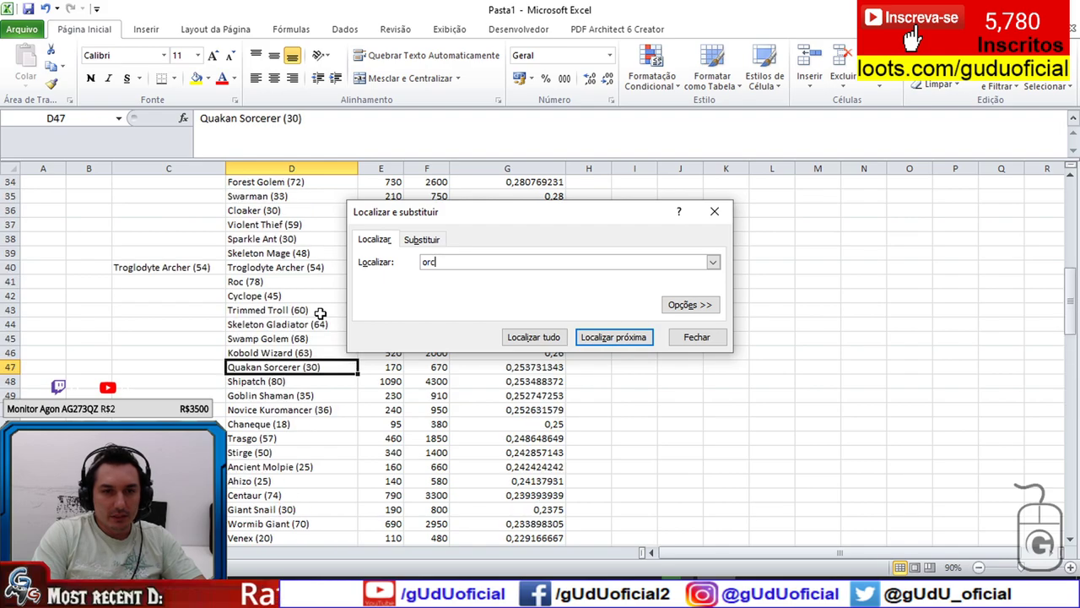
key("Return")
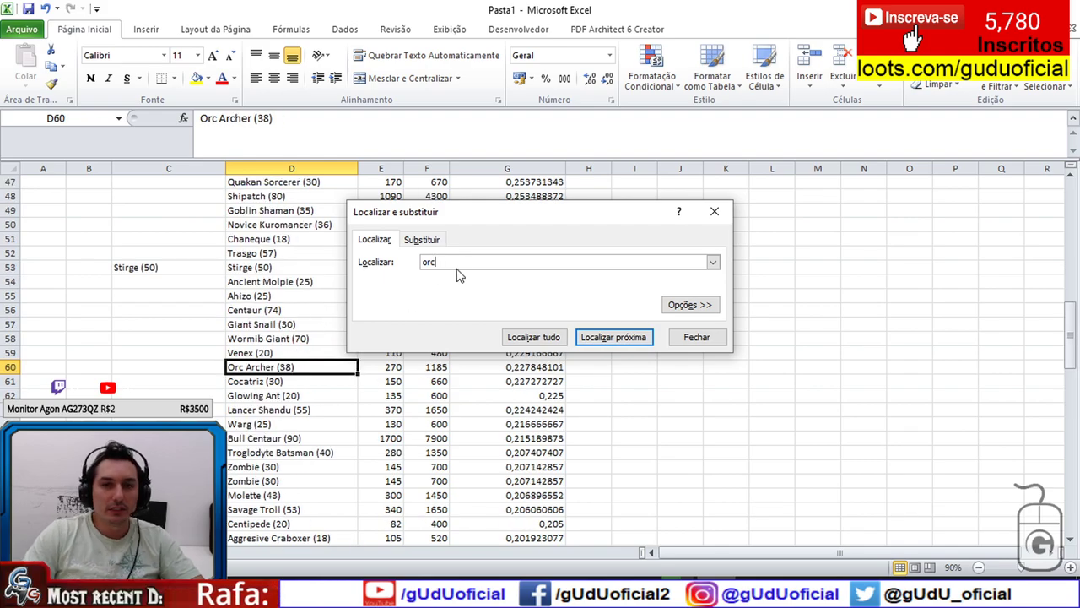
key("Return")
key("Return")
Step: Switch to the browser, search the monster database page for "comm", and highlight the name Orc Shaman
key("alt+Tab")
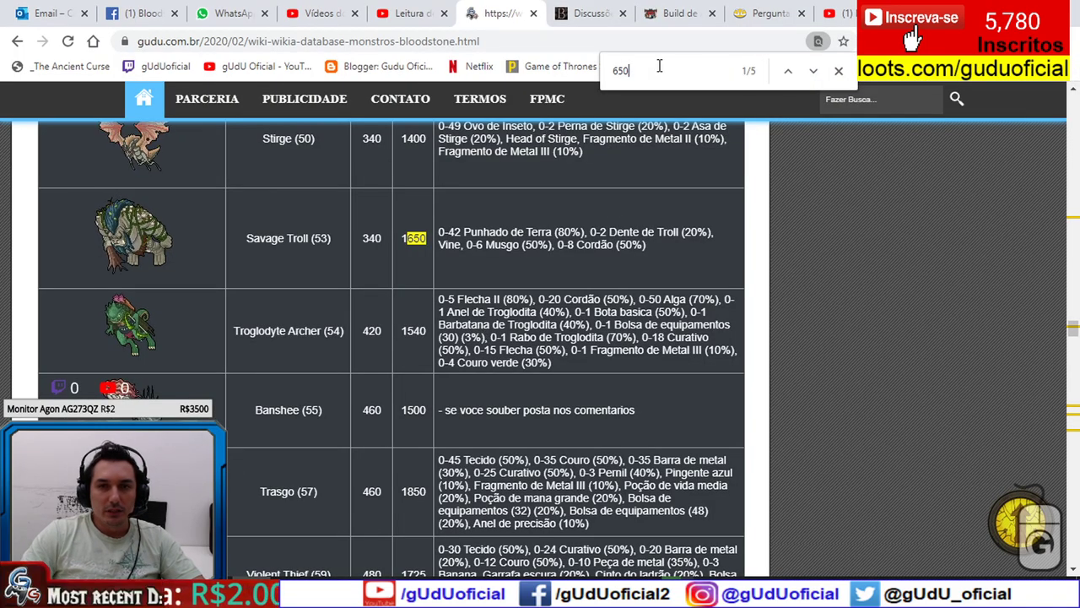
key("ctrl+f")
type("comm")
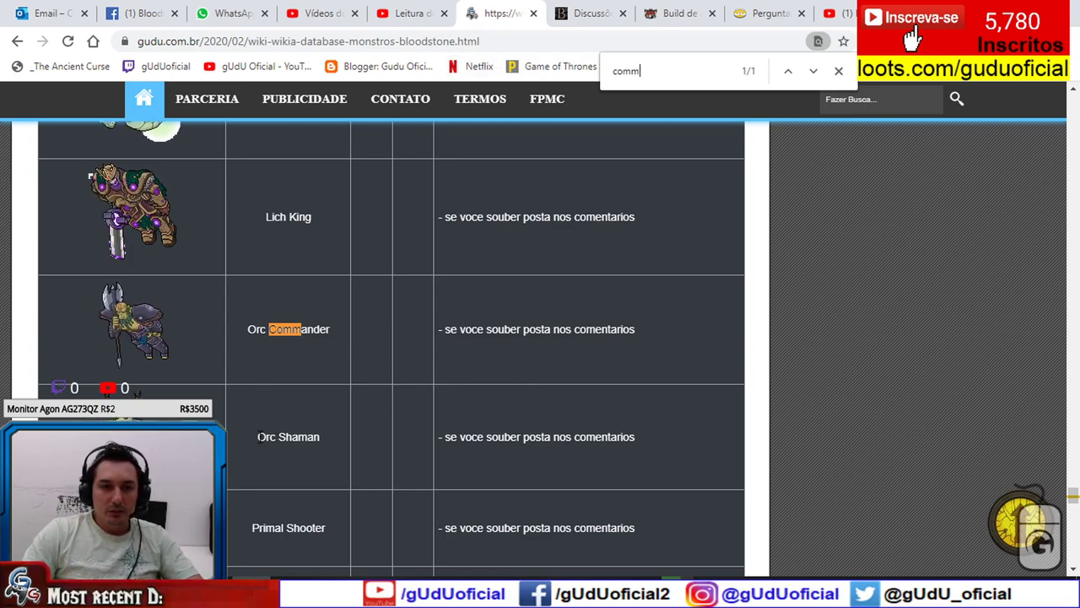
left_click_drag(253, 436, 331, 435)
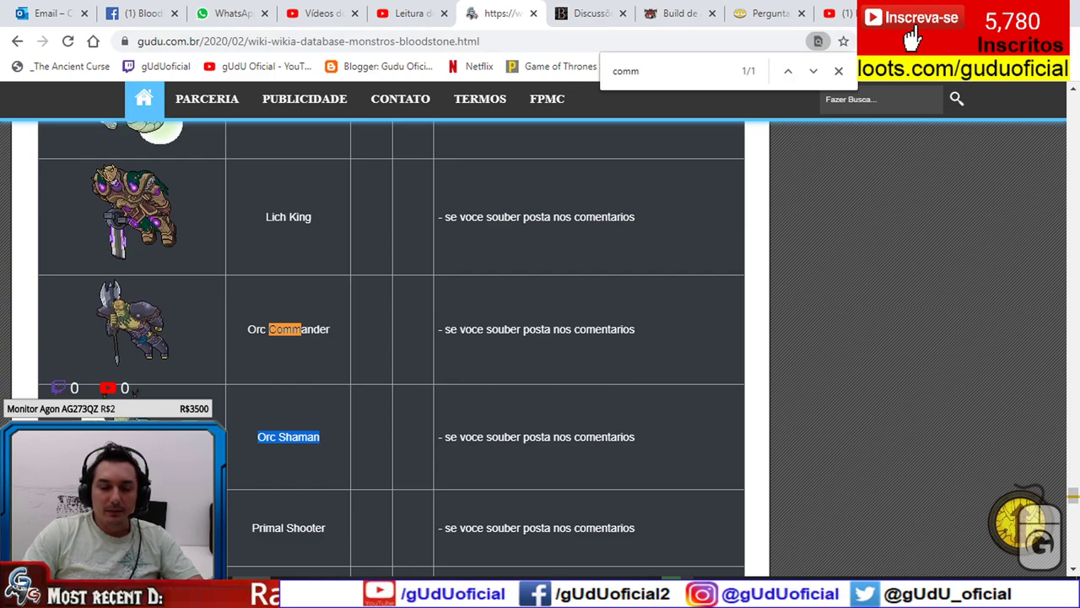
Step: Search the web for "wiki pl bloodstone" in a new browser tab
key("ctrl+t")
type("wiki")
key("Return")
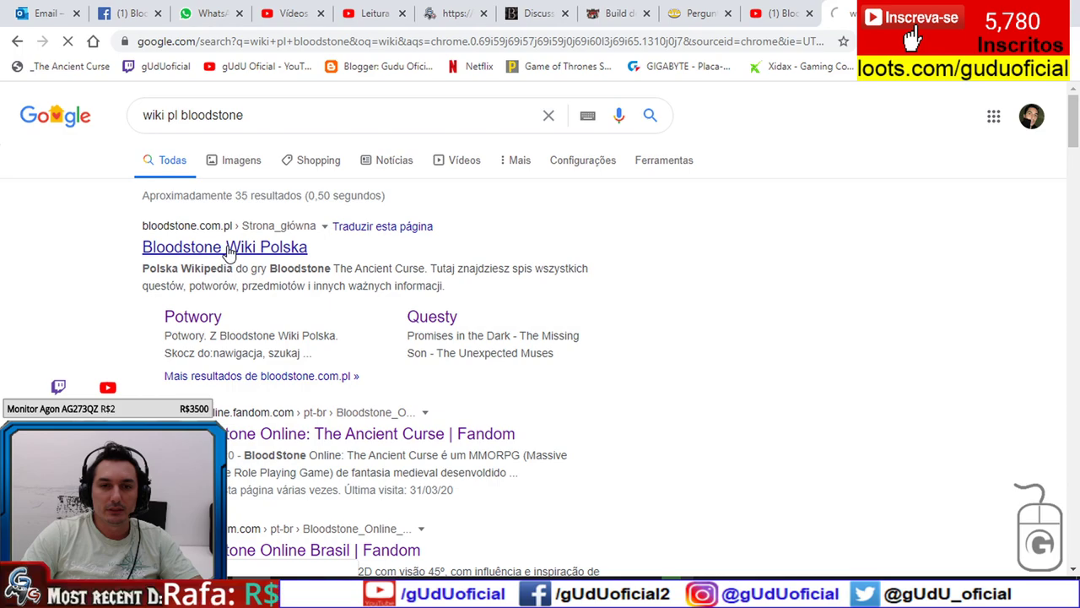
Step: Open the Bloodstone Wiki Polska search result, choose Portuguese as its translation language, and go to the Potwory monster list
left_click(229, 249)
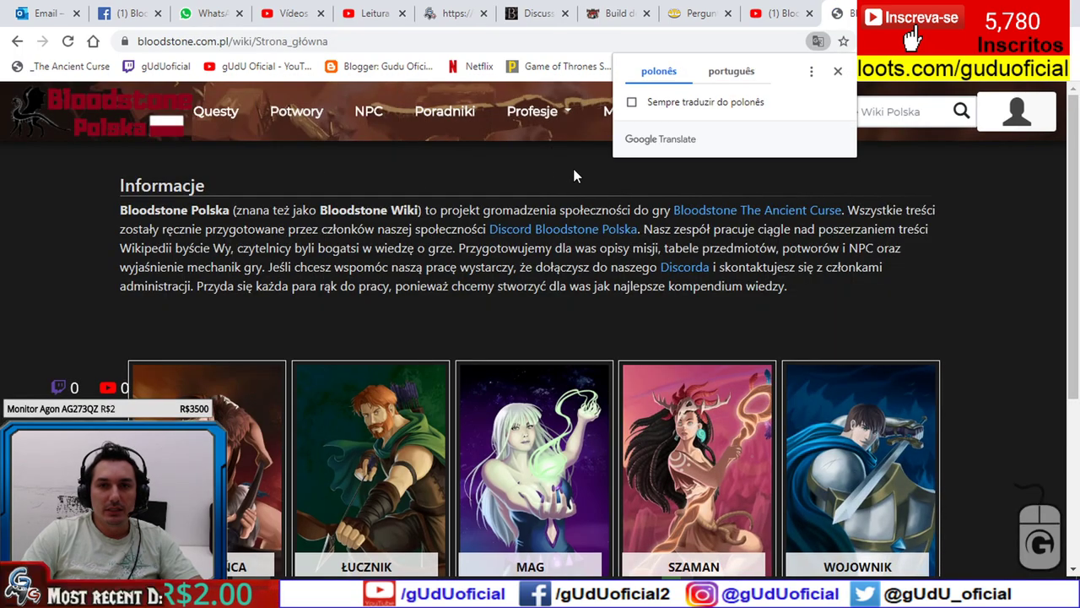
left_click(732, 72)
left_click(297, 125)
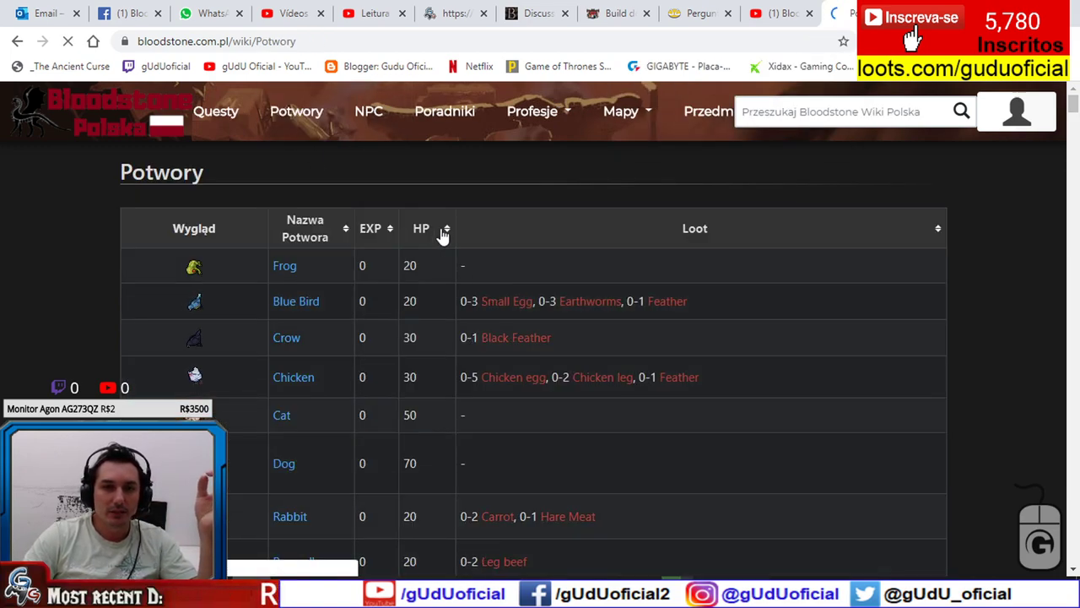
Step: Sort the Potwory table by HP and check the first monsters, highlighting Kobold Wizard's EXP value
left_click(448, 234)
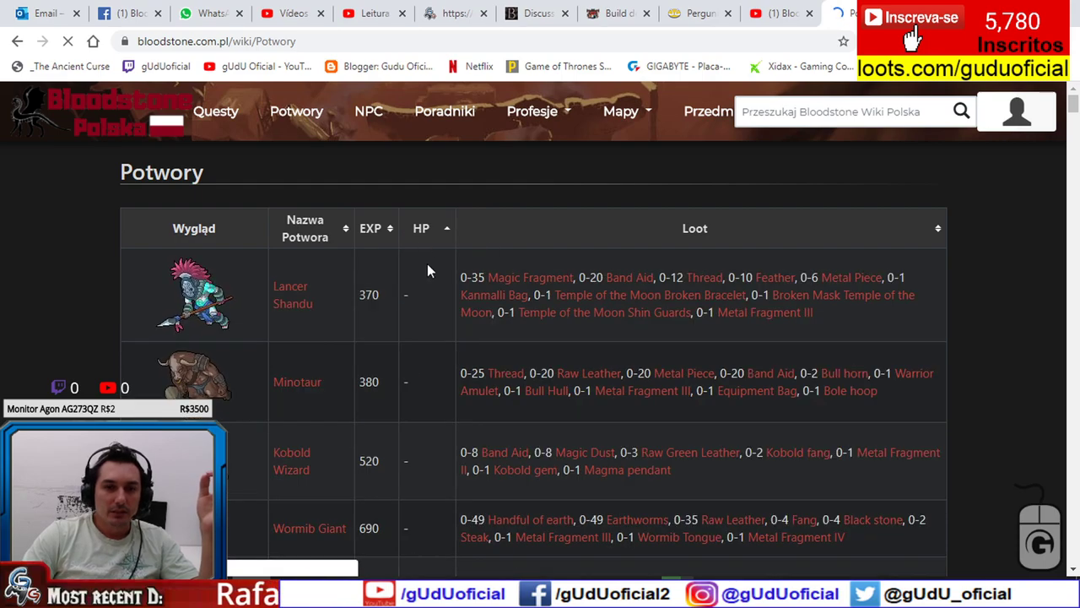
scroll(321, 438, "down", 1)
double_click(369, 381)
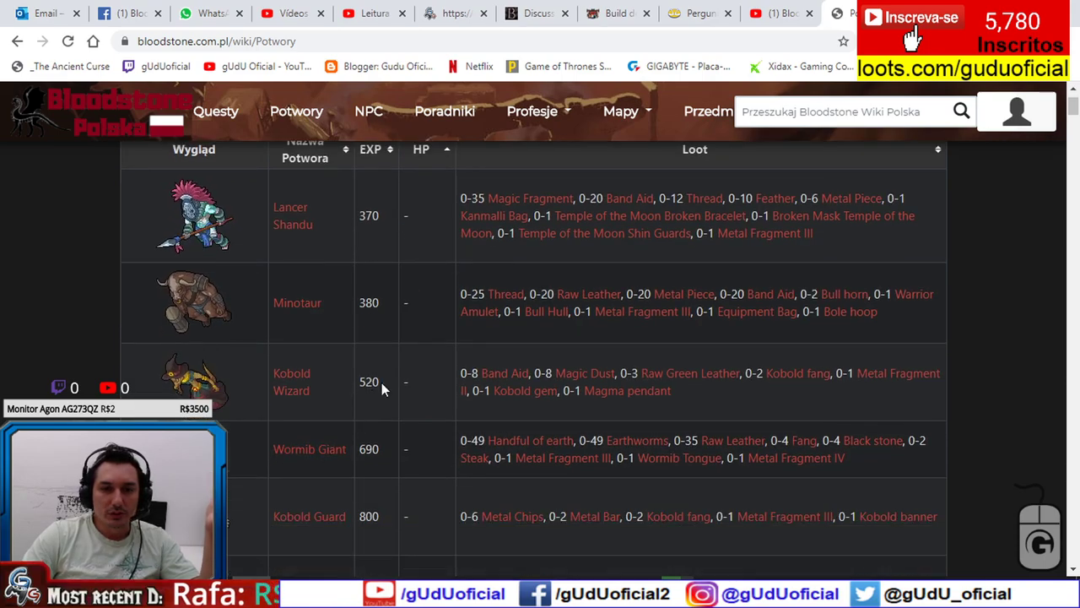
scroll(421, 371, "down", 1)
scroll(422, 372, "up", 2)
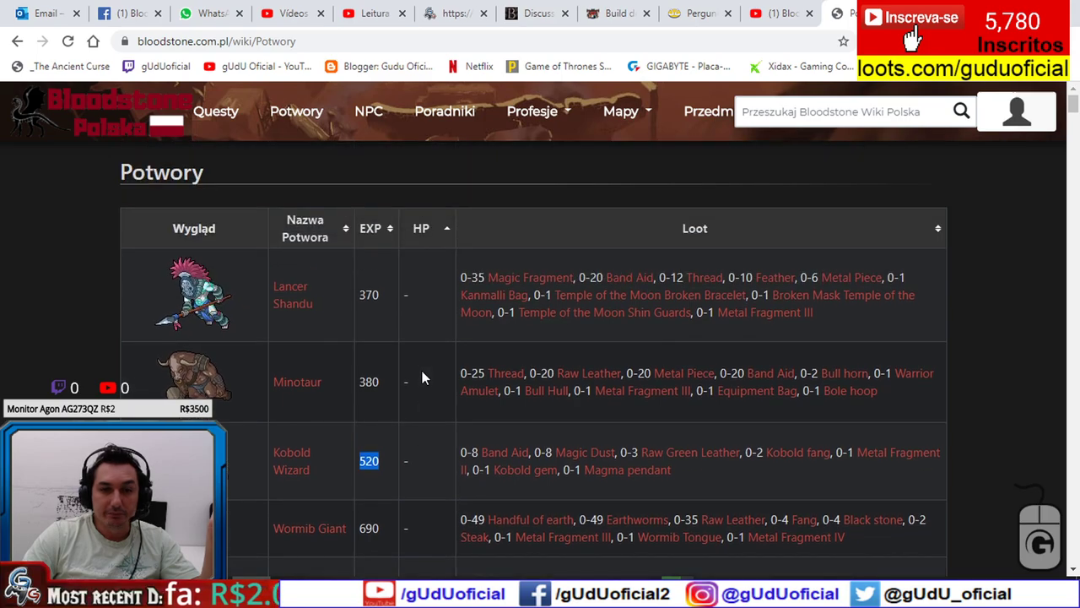
scroll(422, 372, "down", 2)
scroll(422, 371, "up", 2)
Step: Sort the Potwory table by EXP in ascending order and look through the monsters with missing and low EXP
left_click(388, 235)
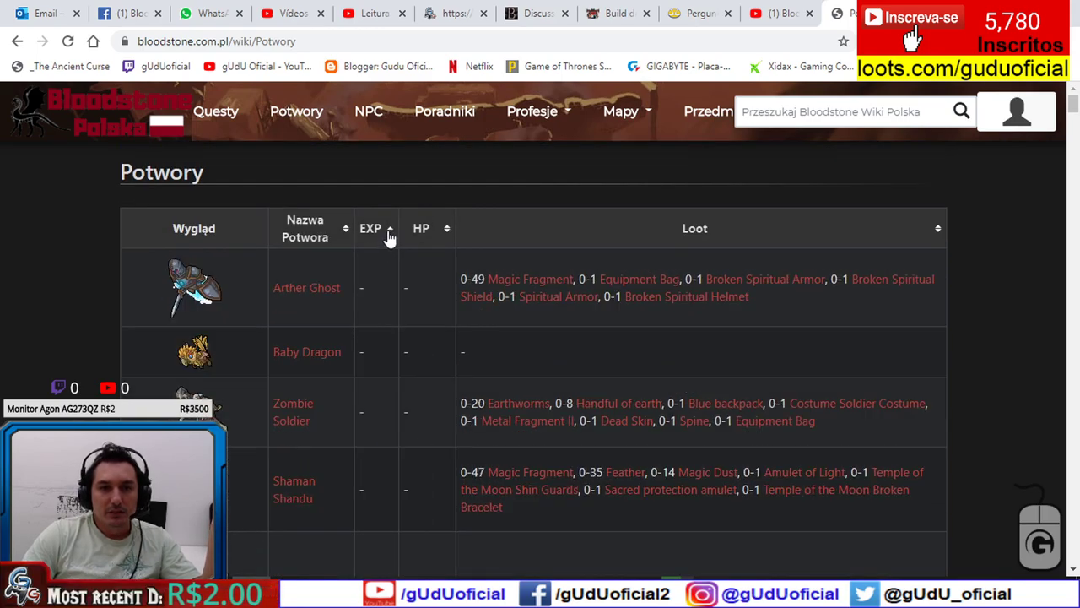
scroll(386, 318, "down", 5)
scroll(386, 319, "down", 10)
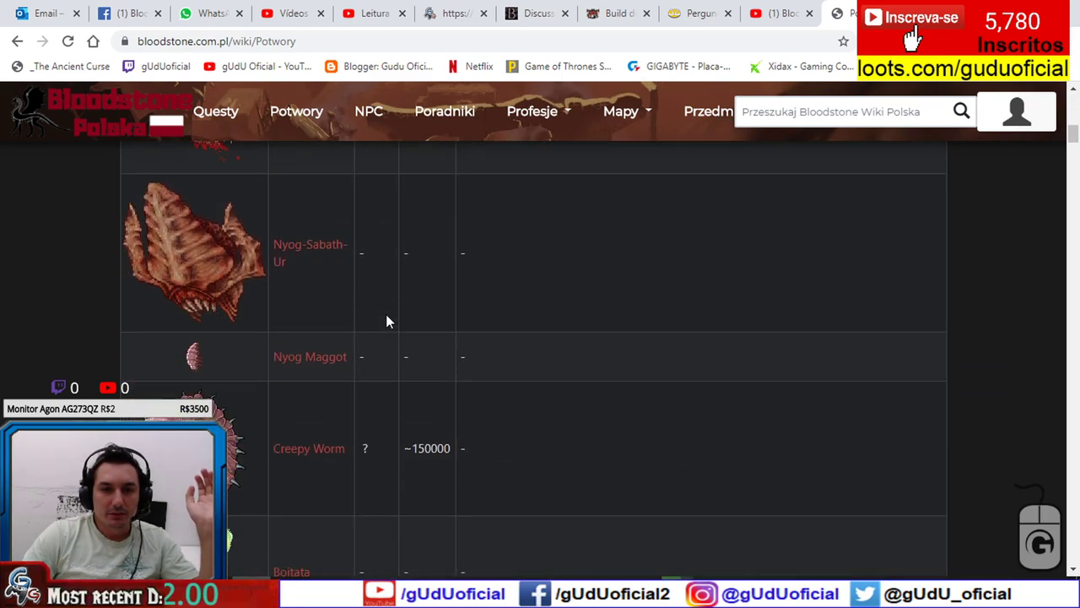
scroll(386, 322, "down", 10)
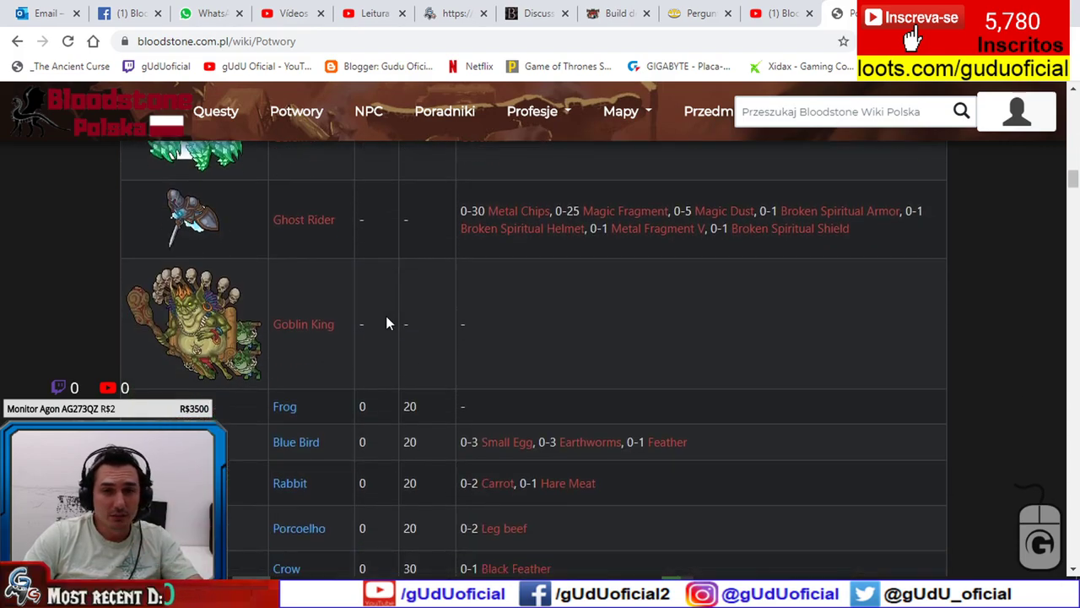
scroll(386, 316, "down", 5)
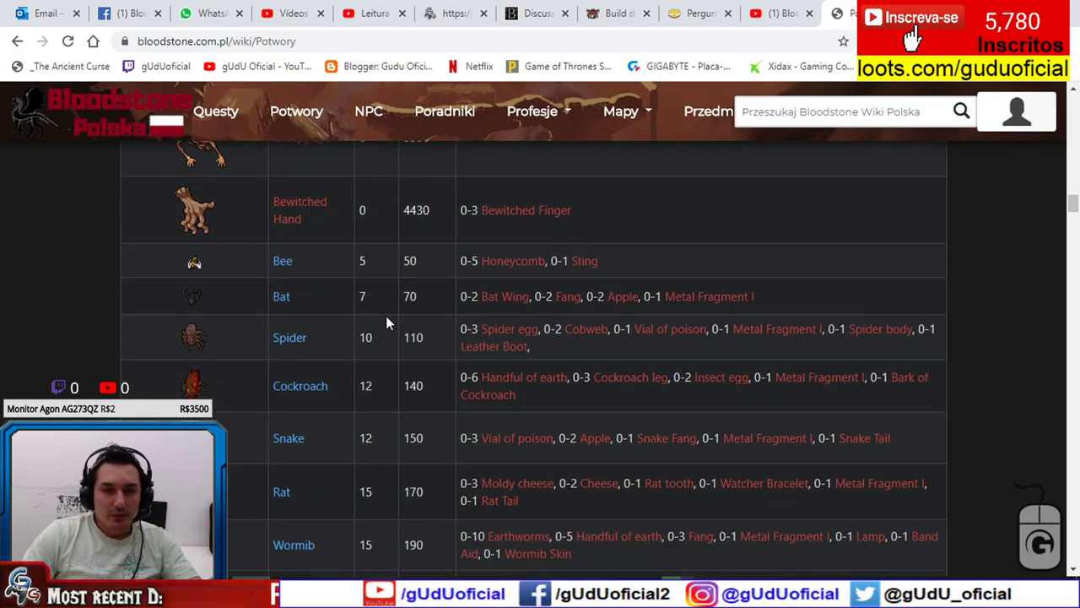
Step: Search the monster page for "orc", refine it to "orc c", and check the EXP and HP cells of Orc Commander and Orc Shaman
left_click(795, 115)
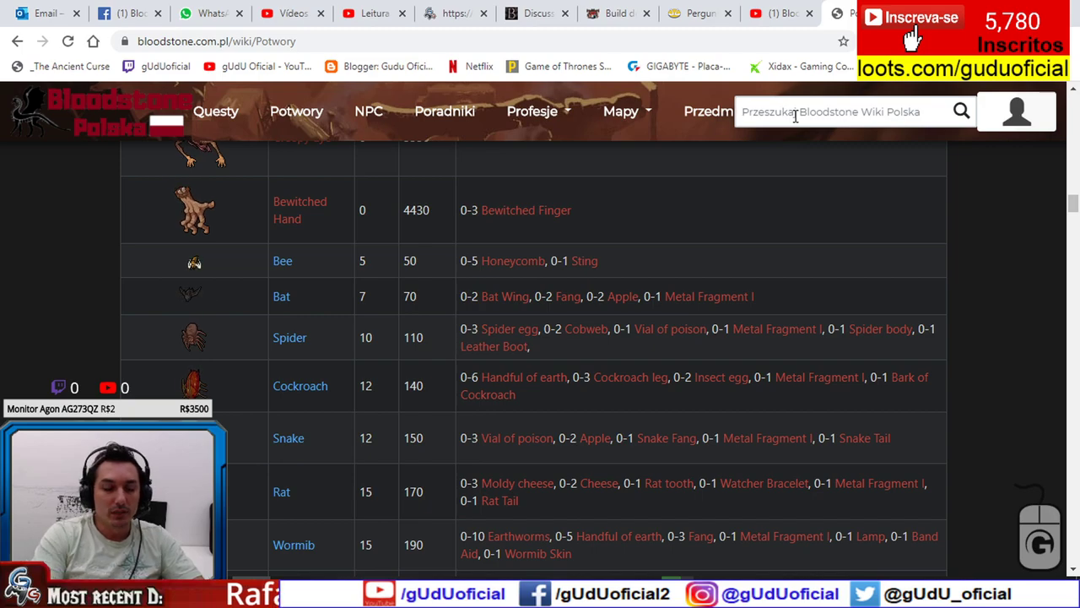
key("ctrl+f")
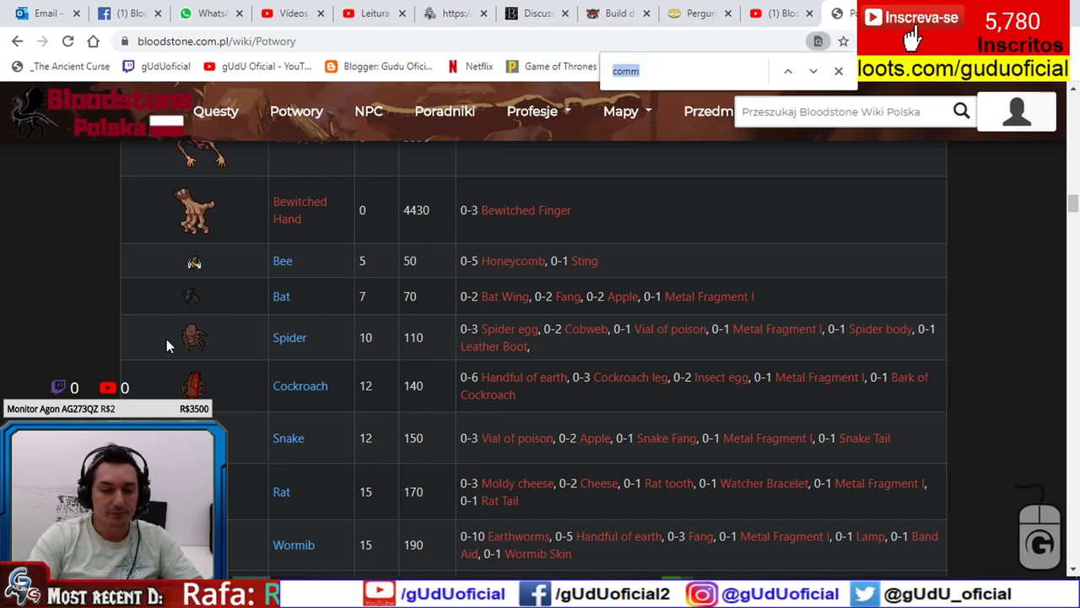
type("orc")
key("Return")
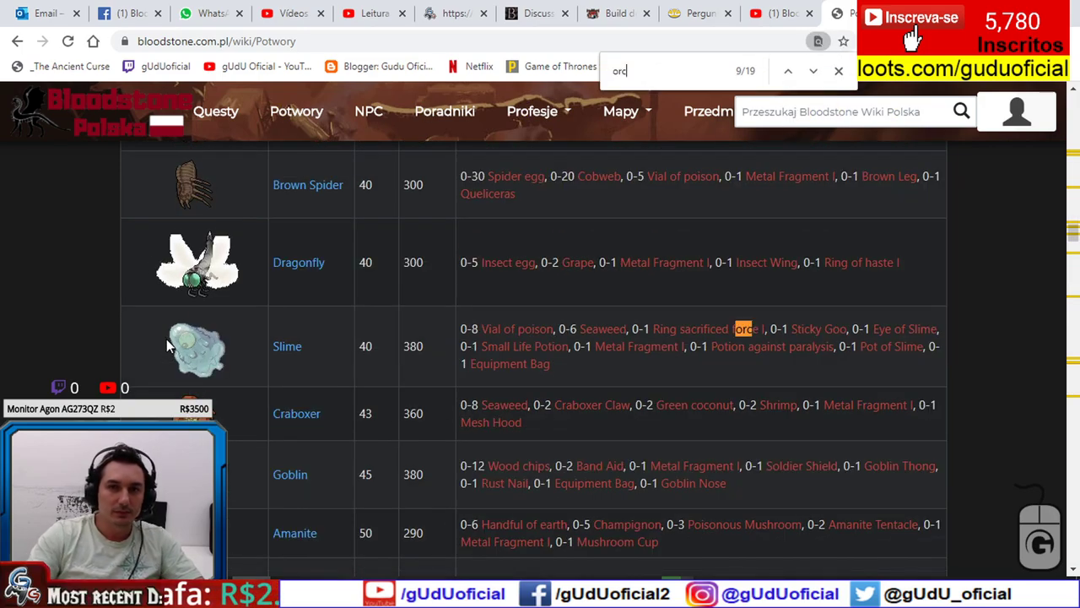
type("c")
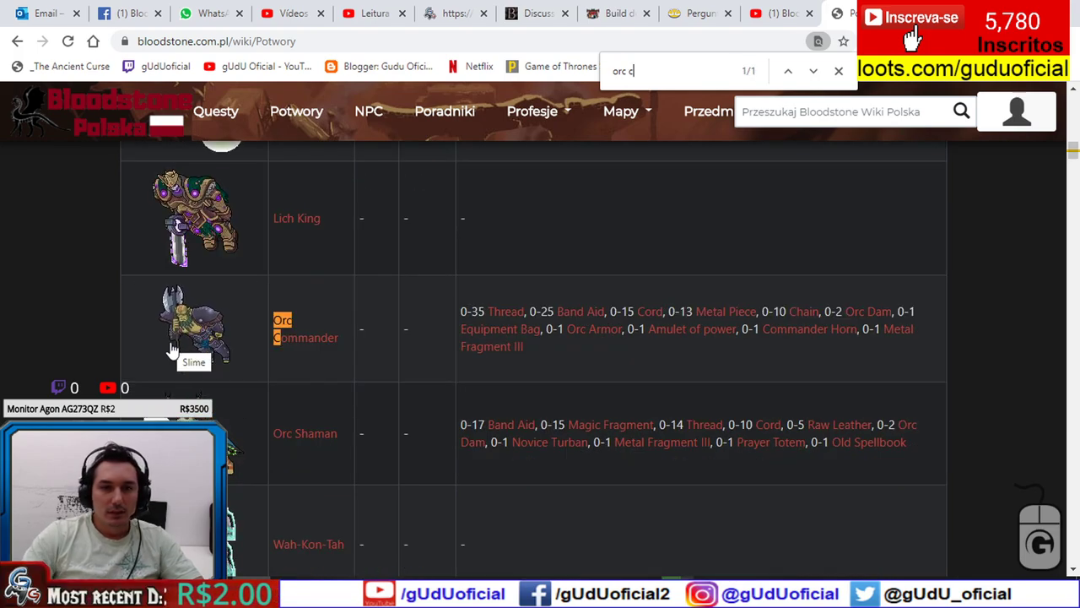
left_click_drag(411, 351, 358, 323)
left_click_drag(385, 426, 320, 440)
scroll(355, 430, "down", 1)
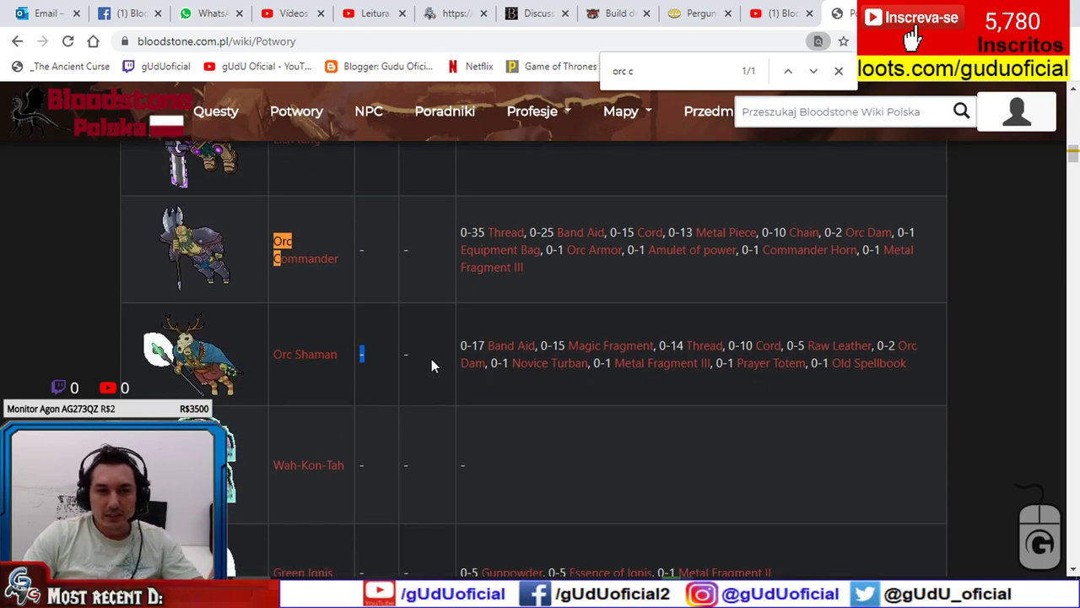
Step: Look further through the monster table, search the page for "trogl", and go through the matches to Troglodyte Archer
scroll(431, 359, "up", 15)
scroll(431, 359, "down", 15)
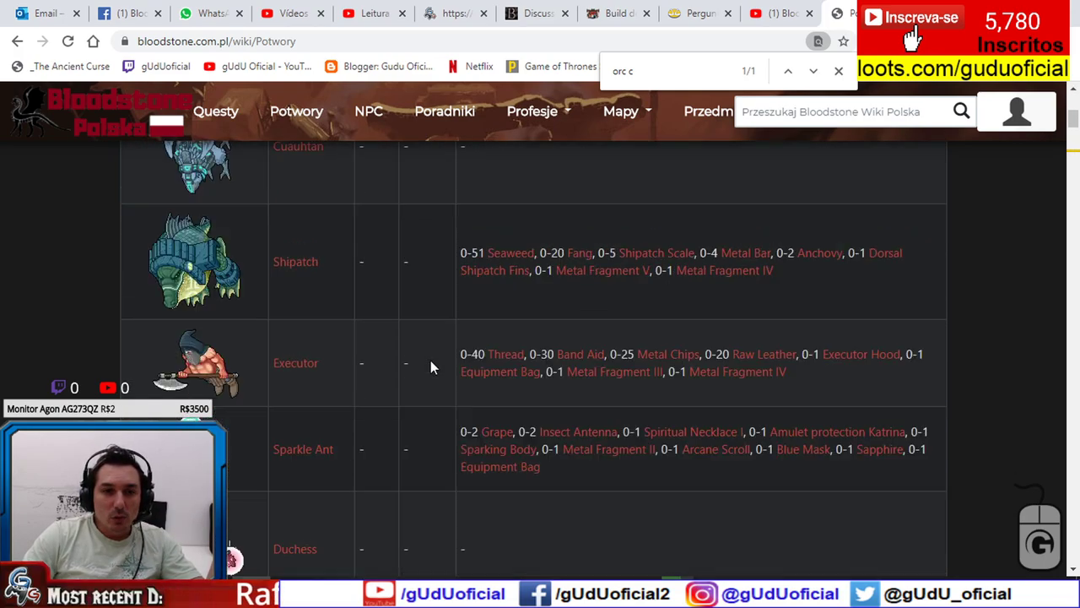
scroll(423, 369, "down", 15)
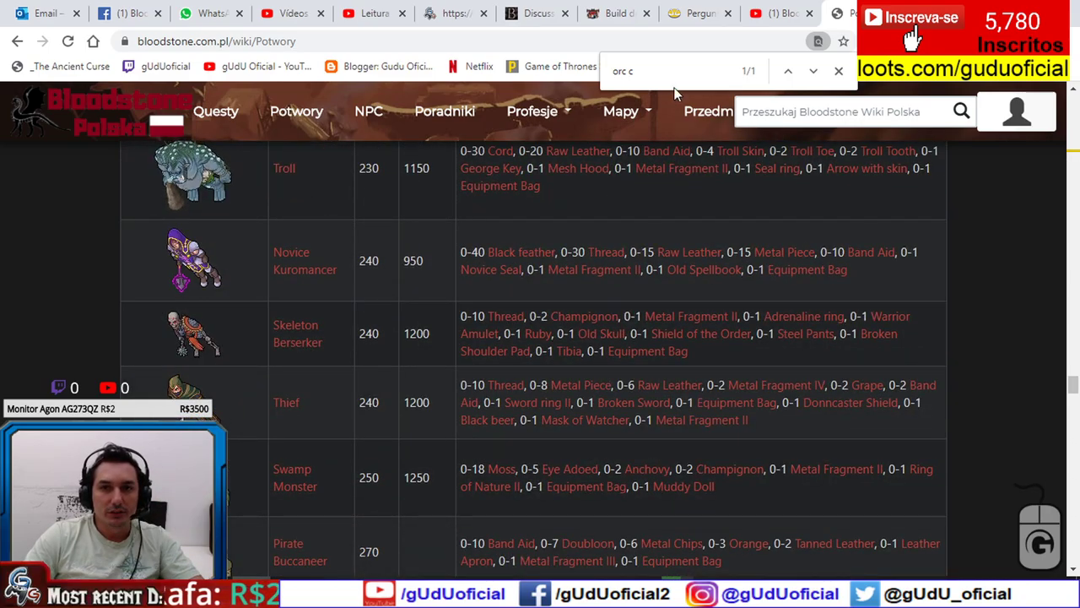
key("ctrl+f")
type("trogl")
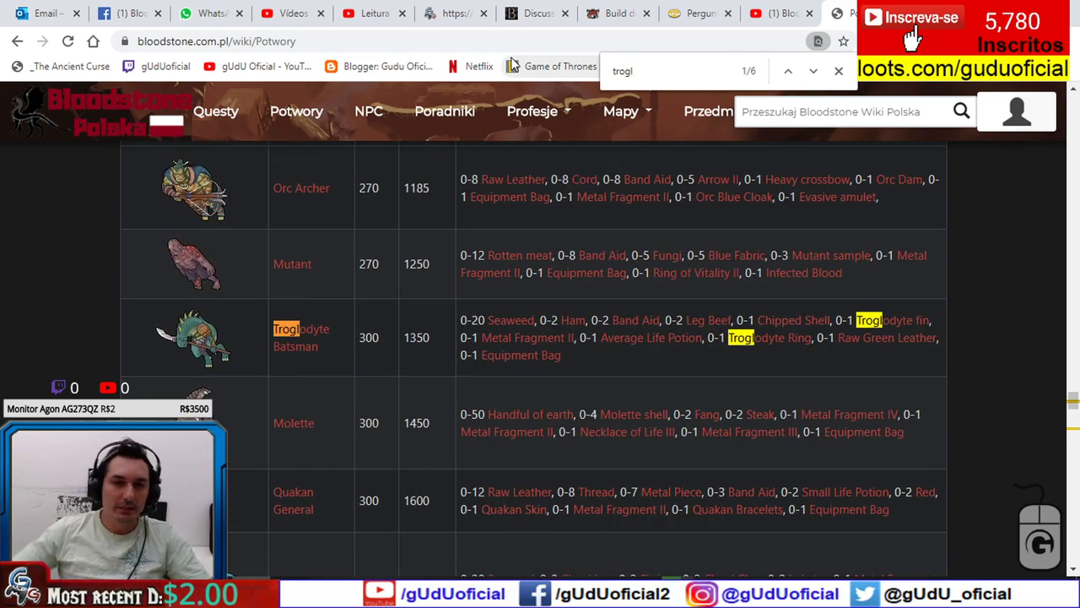
key("Return")
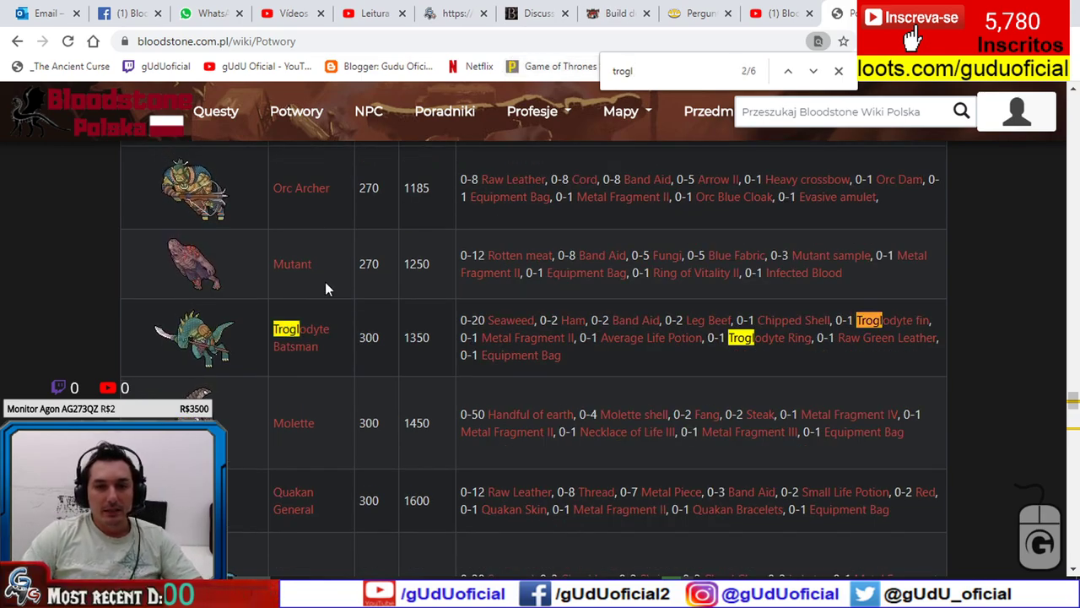
key("Return")
key("Return")
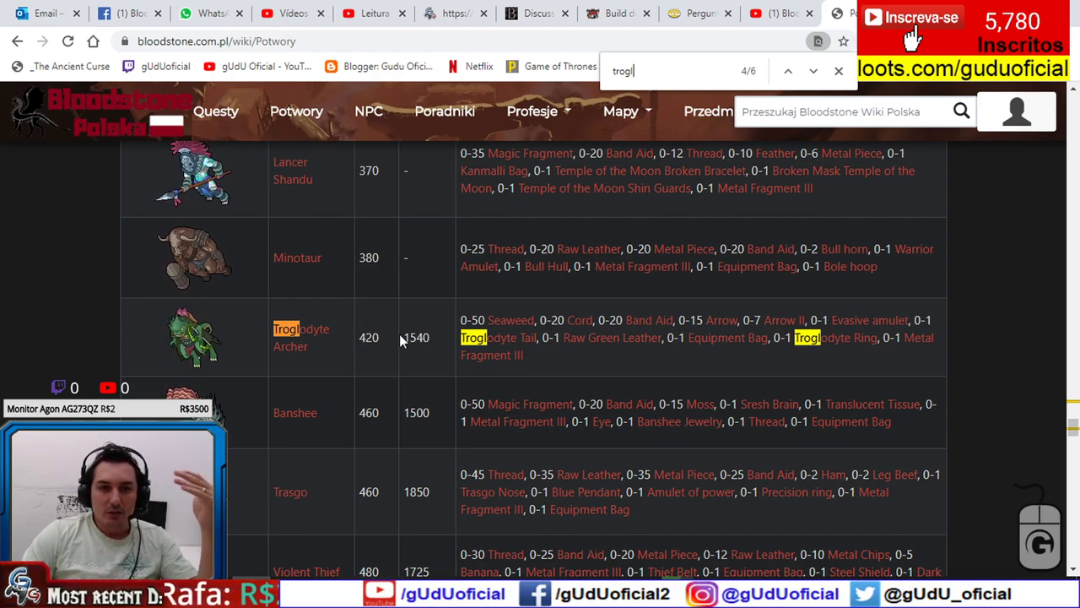
Step: Highlight the EXP and HP values of Troglodyte Archer, Trasgo and Violent Thief to compare them
left_click_drag(363, 346, 272, 333)
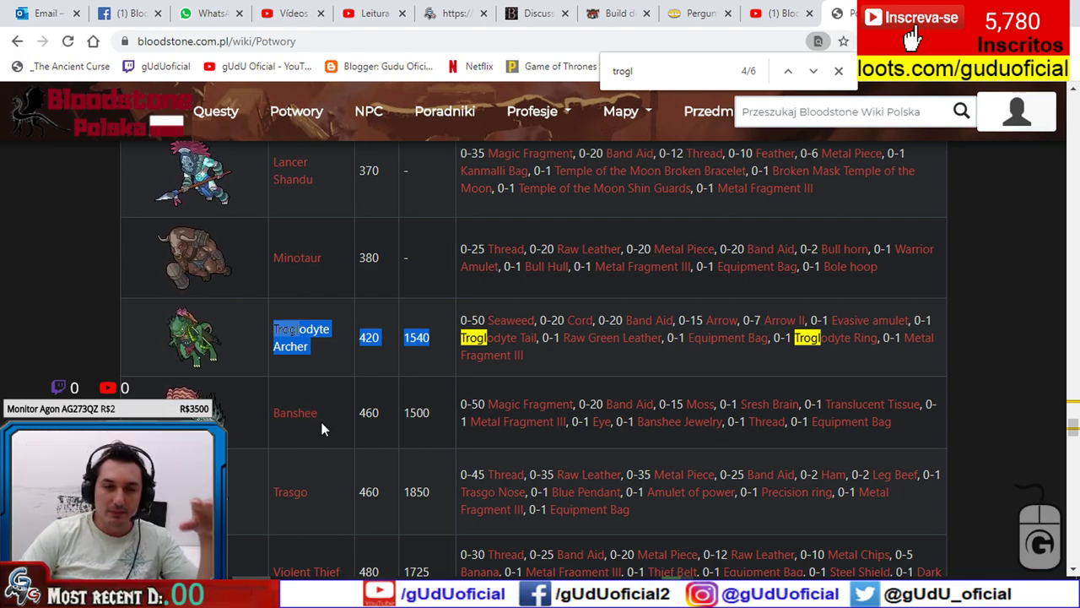
left_click_drag(425, 501, 295, 483)
scroll(380, 475, "down", 1)
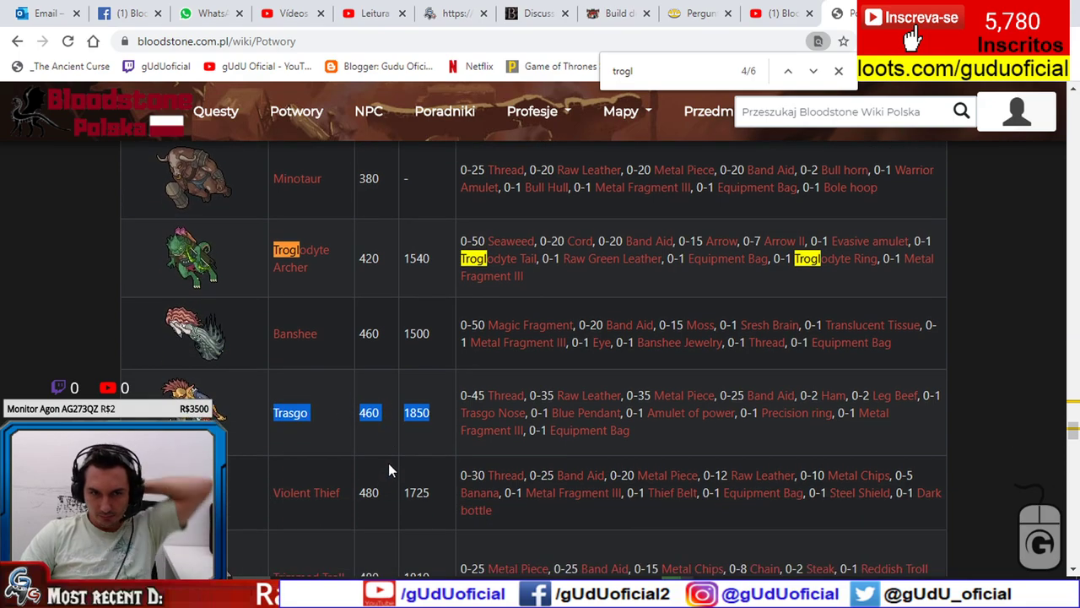
left_click_drag(450, 492, 343, 492)
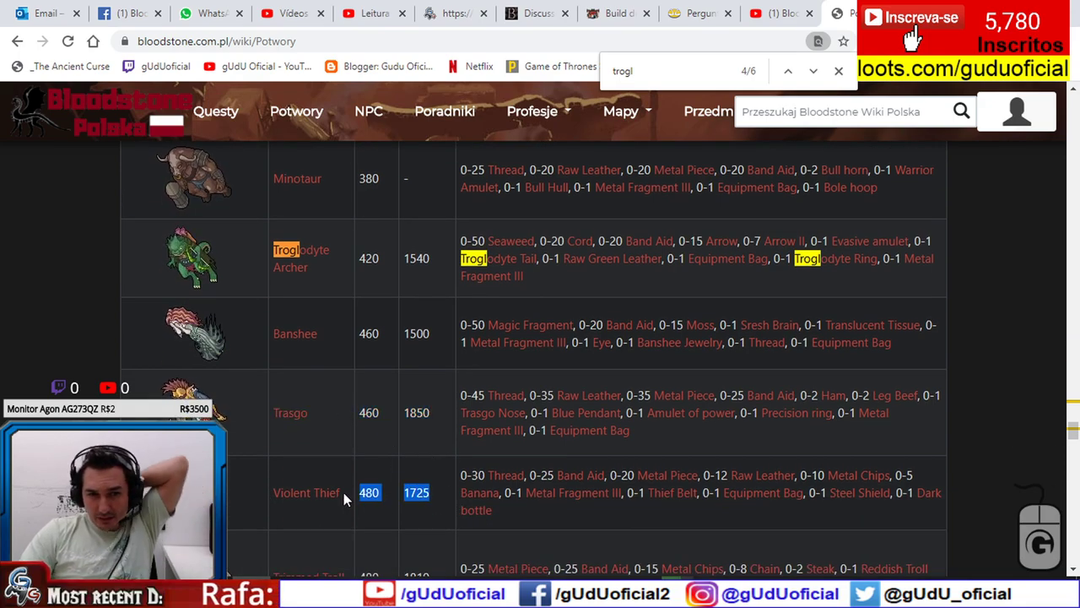
left_click(427, 499)
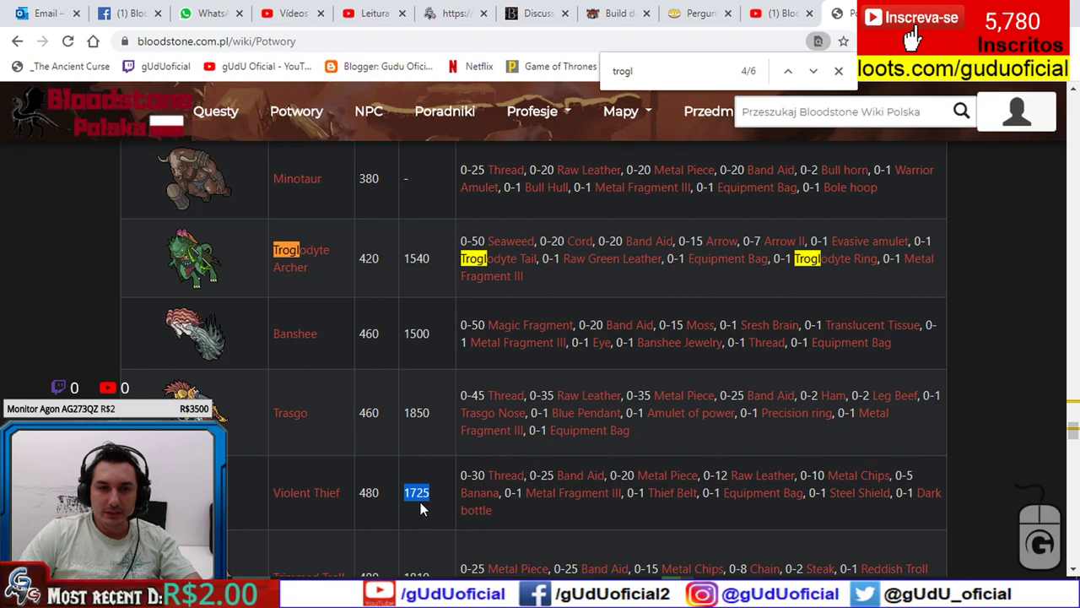
scroll(430, 499, "down", 1)
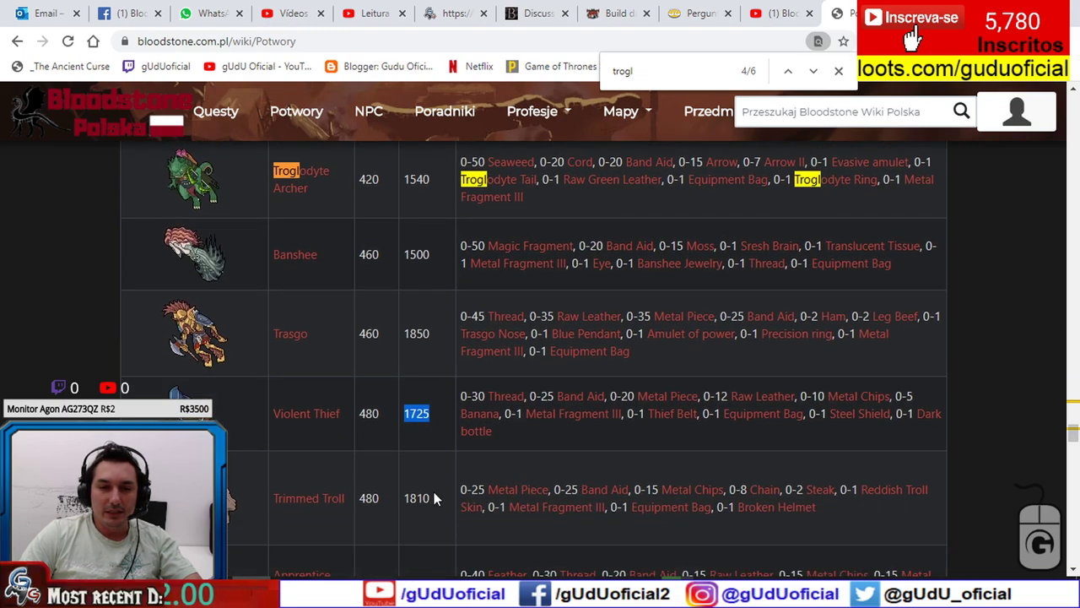
left_click_drag(384, 422, 361, 425)
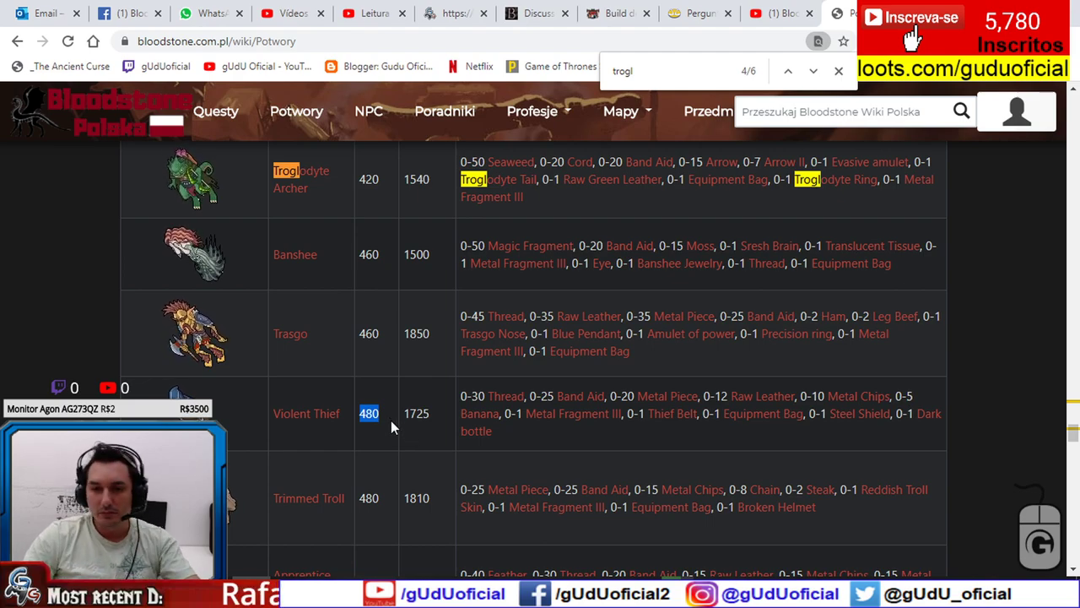
Step: Examine the EXP and HP of the monsters listed from Violent Thief down to Archer Centaur, and highlight Cyclope's HP value
scroll(397, 418, "down", 1)
scroll(396, 415, "down", 4)
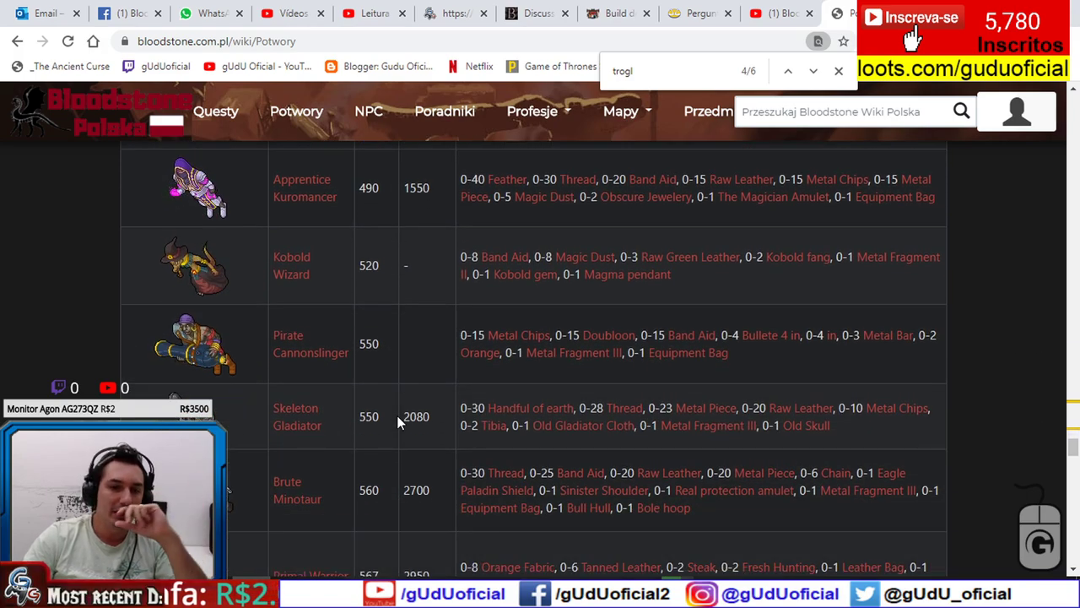
scroll(423, 433, "down", 2)
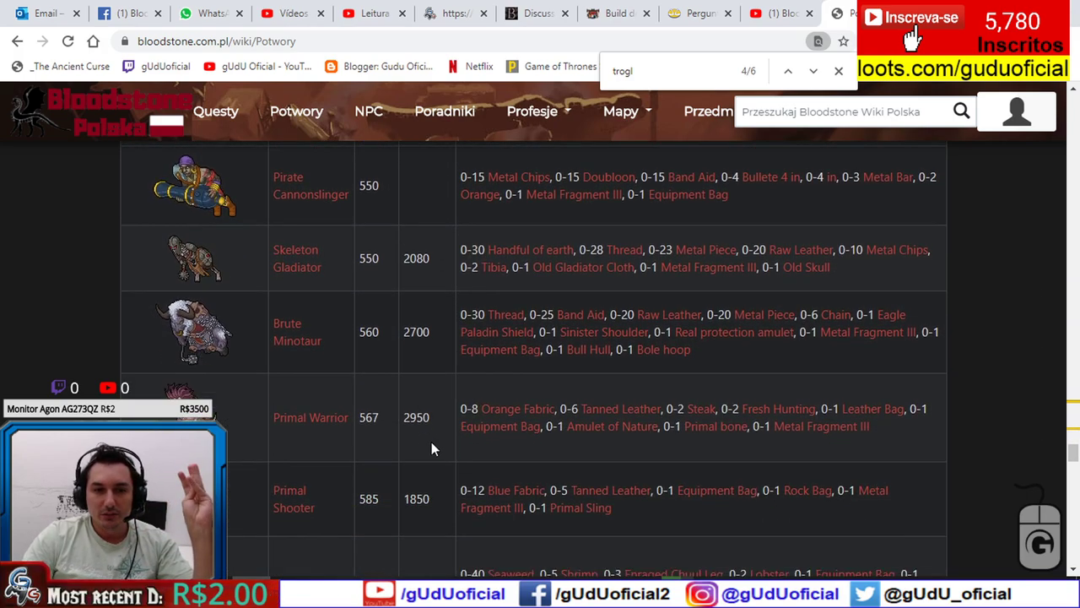
scroll(432, 442, "down", 2)
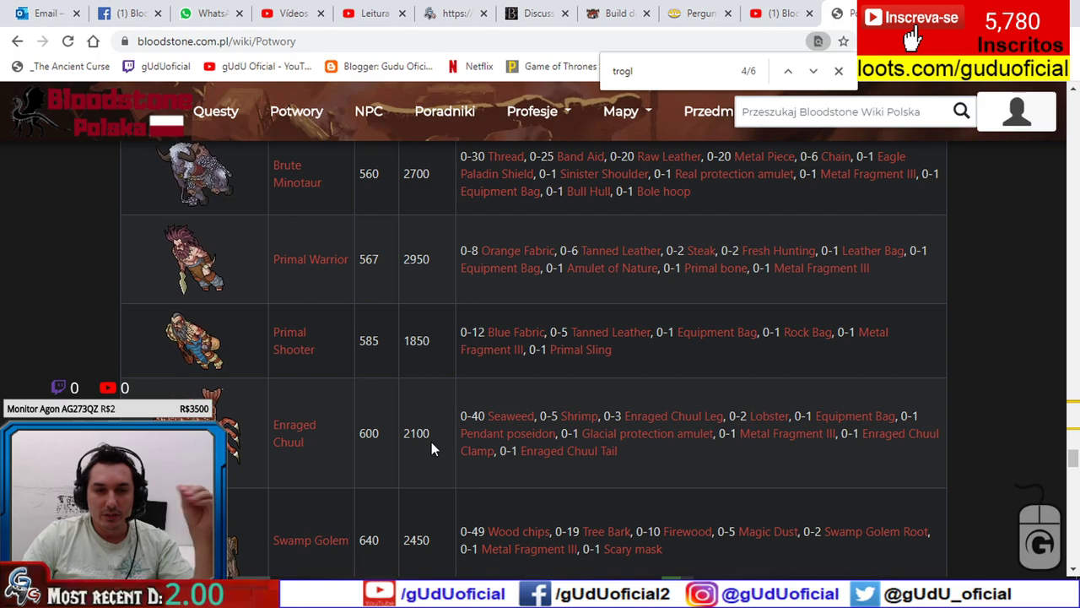
scroll(439, 447, "down", 5)
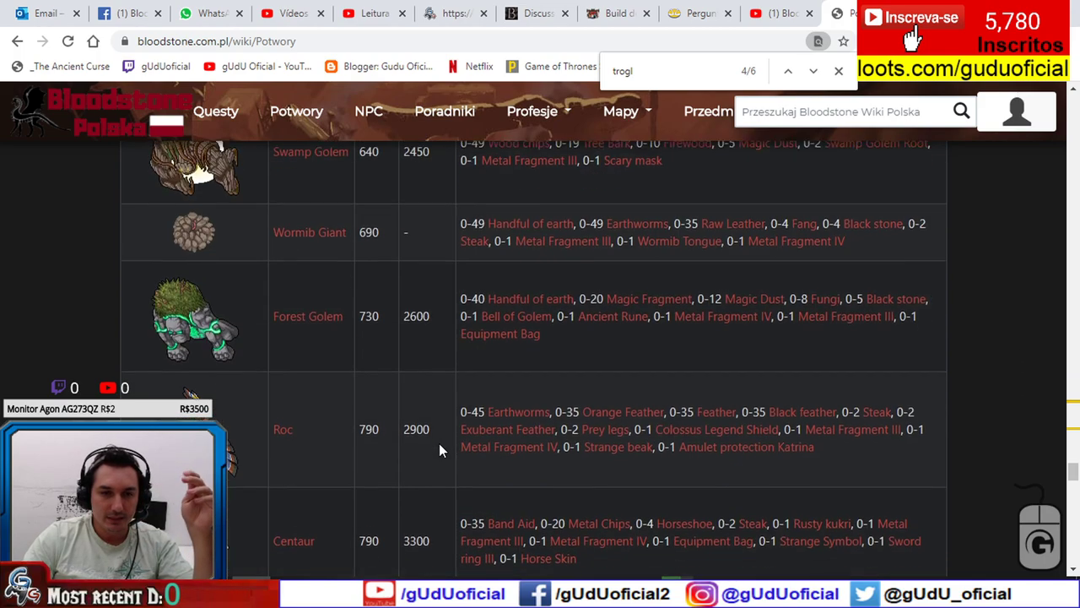
scroll(439, 447, "down", 5)
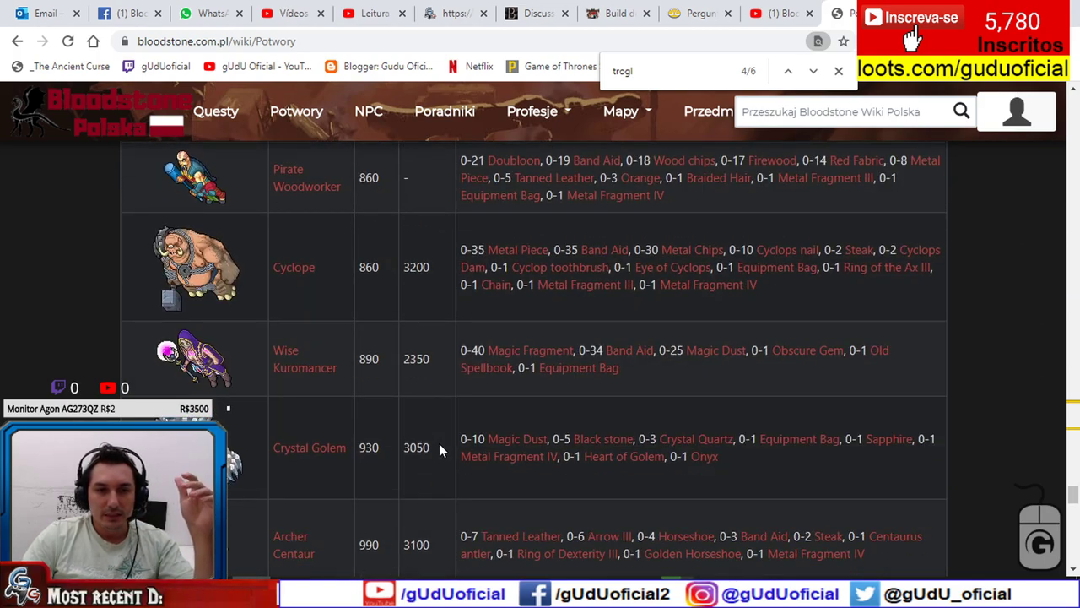
scroll(439, 447, "down", 3)
scroll(439, 447, "up", 4)
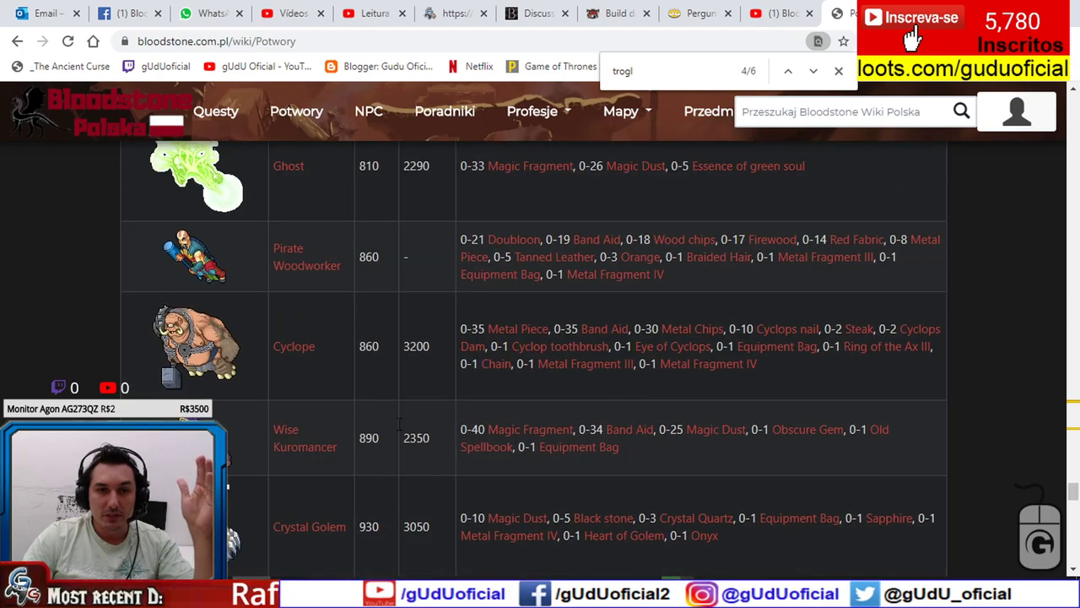
left_click_drag(435, 349, 402, 346)
left_click(385, 348)
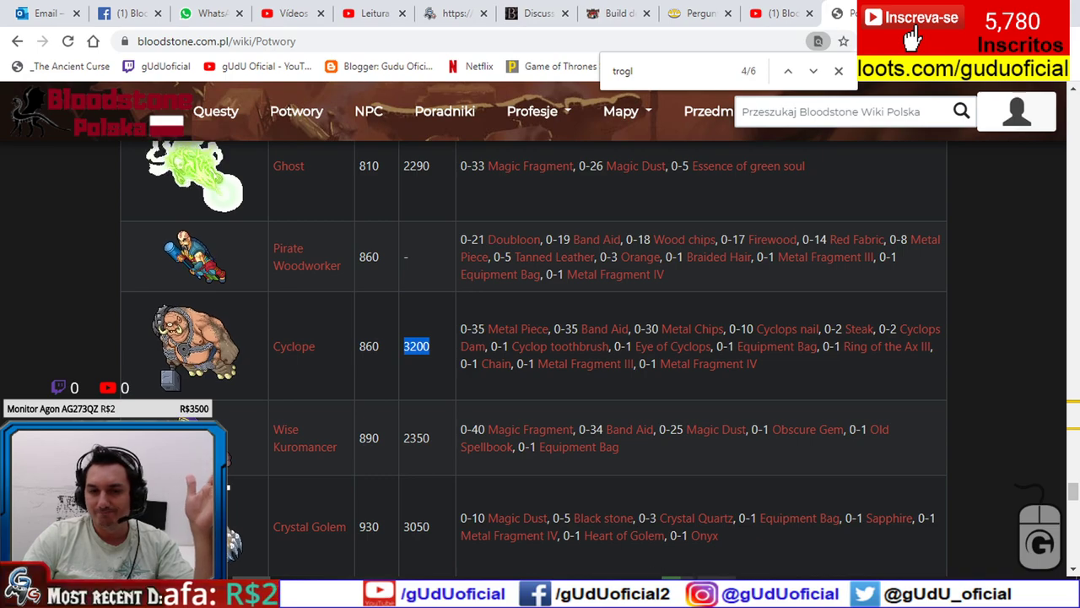
Step: Switch to the Excel workbook, search the sheet for "cyc" to locate the Cyclope row, and close the search
left_click(702, 579)
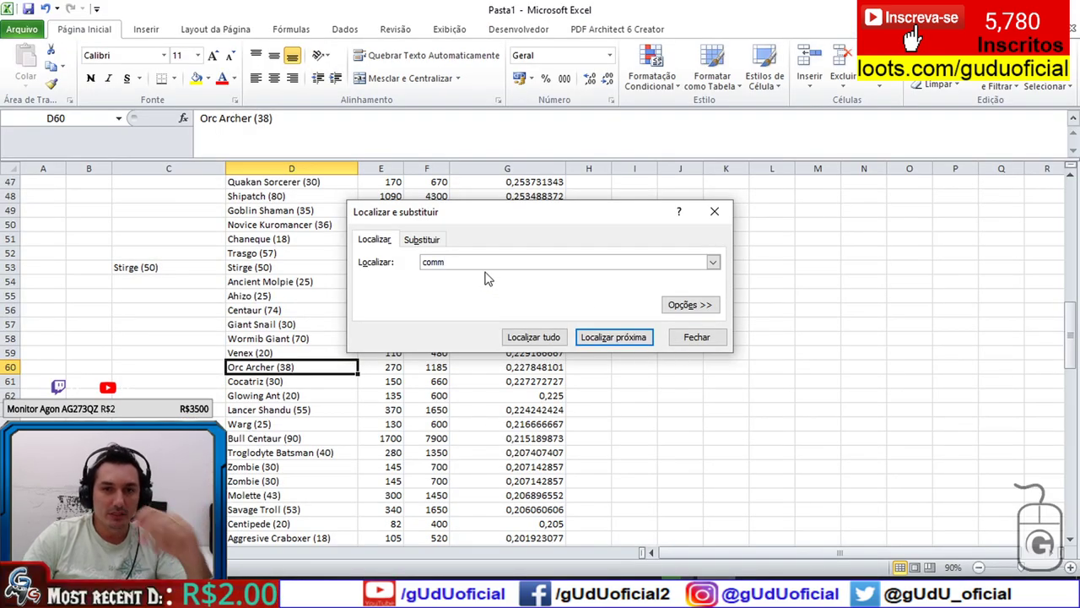
key("ctrl+a")
type("cyc")
key("Return")
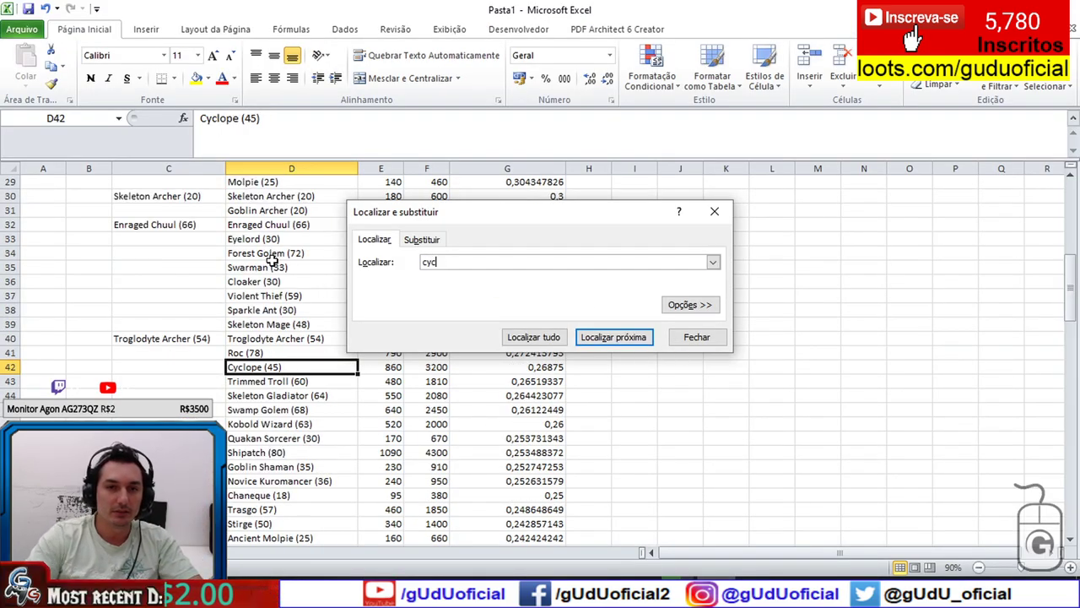
left_click(697, 337)
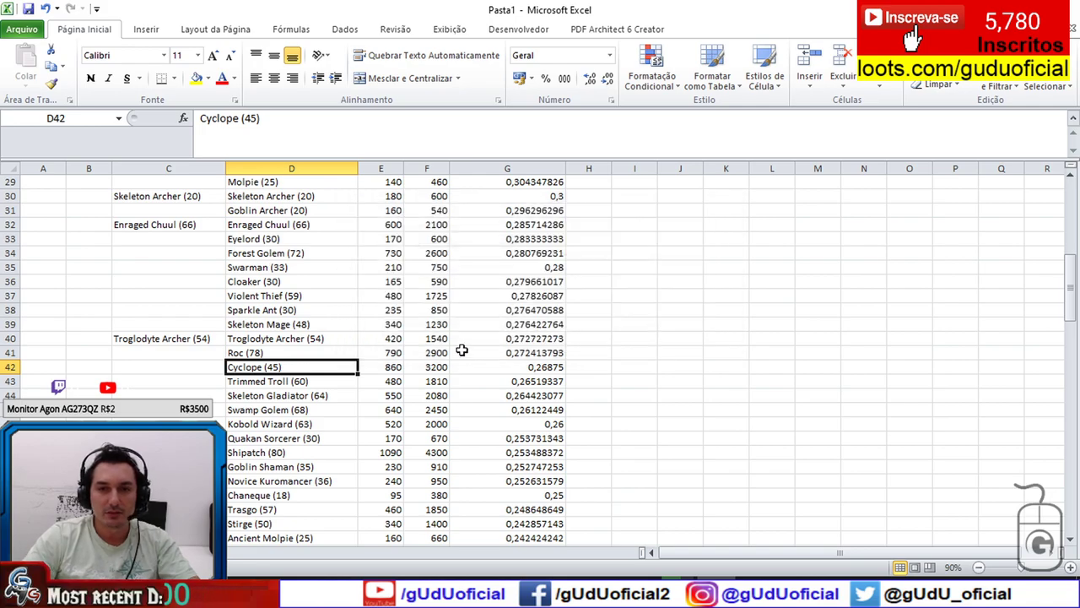
Step: Examine the Cyclope row, selecting its EXP-to-HP ratio, name, EXP and HP cells one after another
left_click(493, 368)
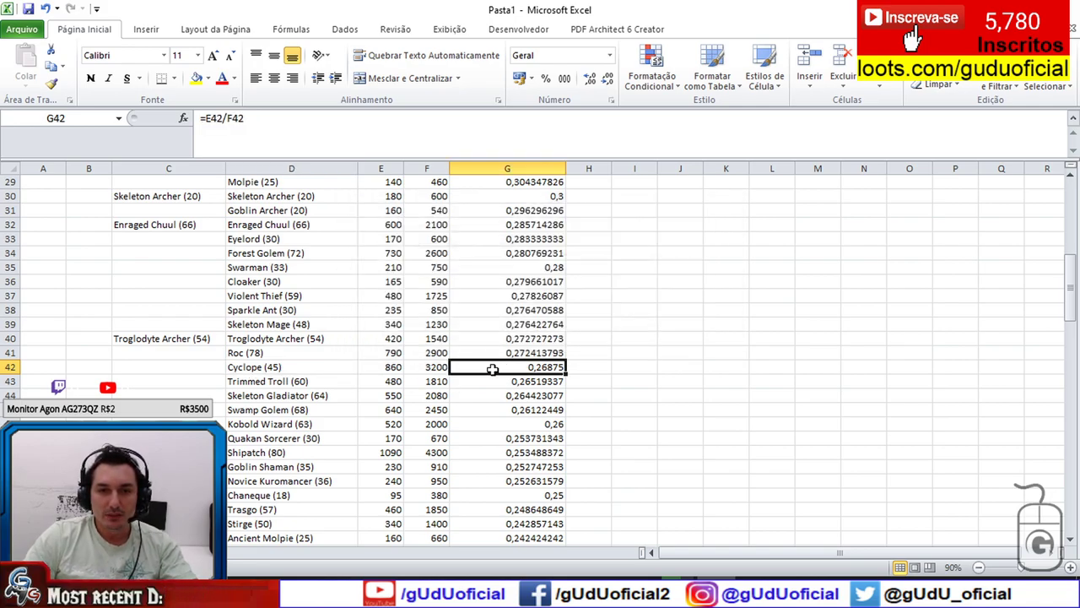
left_click(257, 368)
left_click(205, 366)
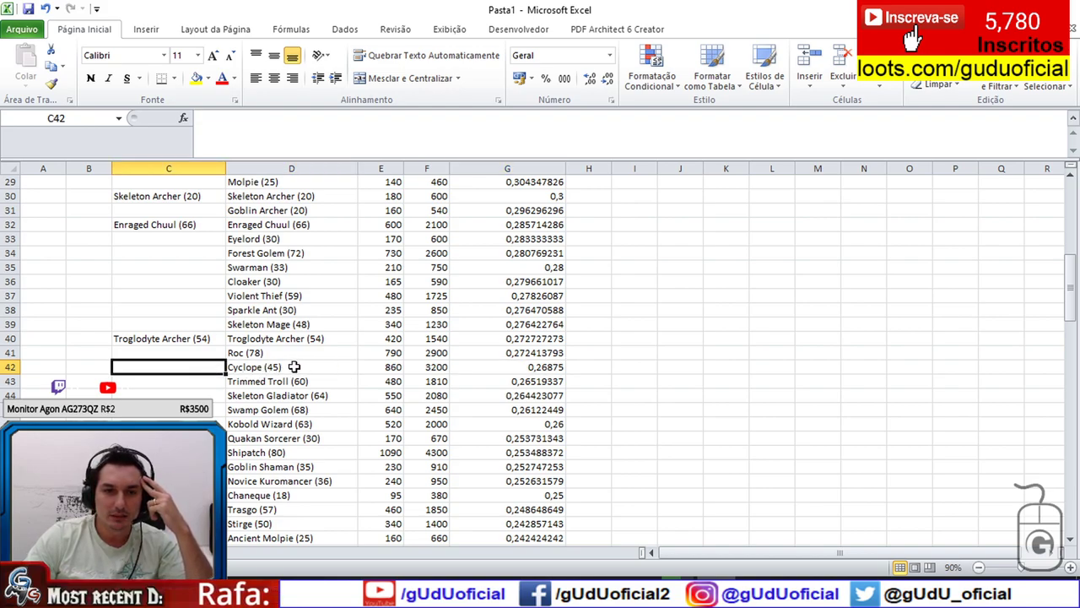
left_click(370, 367)
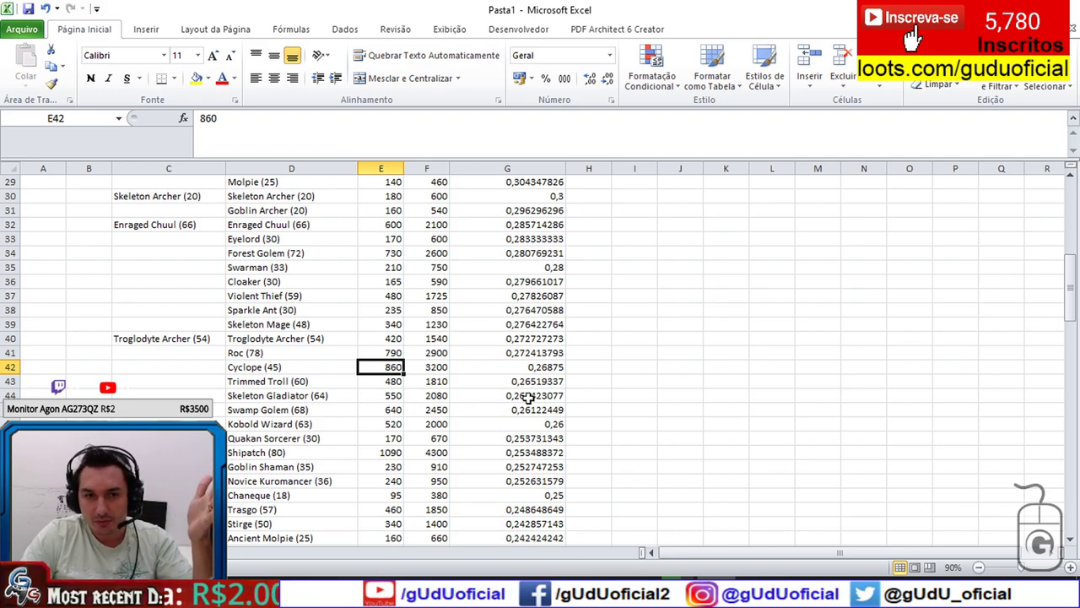
left_click(441, 367)
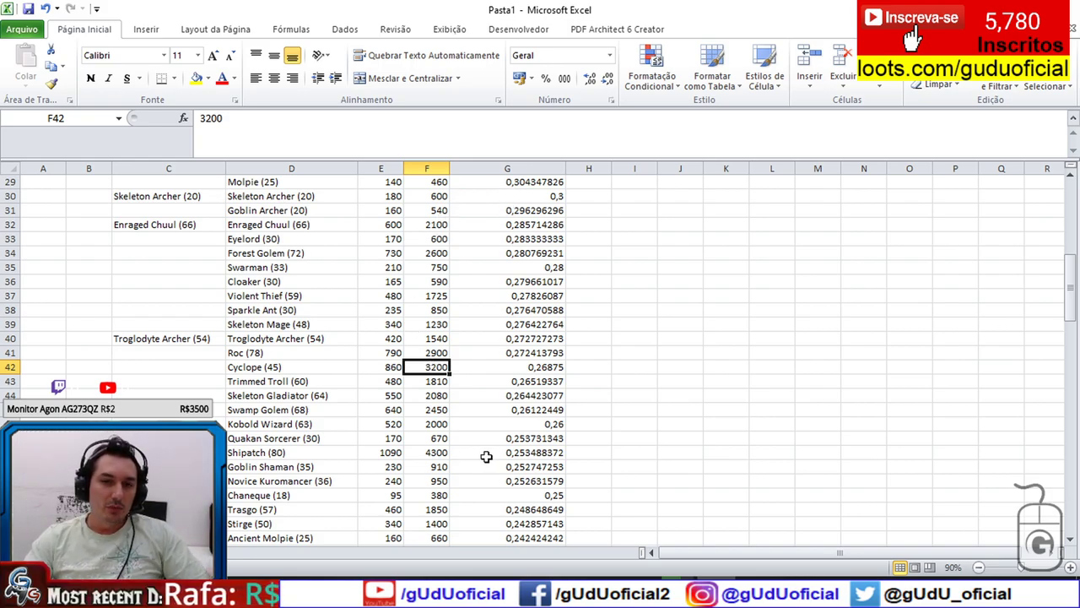
Step: Compare Skeleton Archer with Cyclope by highlighting their EXP and HP values and their ratios in turn
left_click_drag(426, 195, 211, 196)
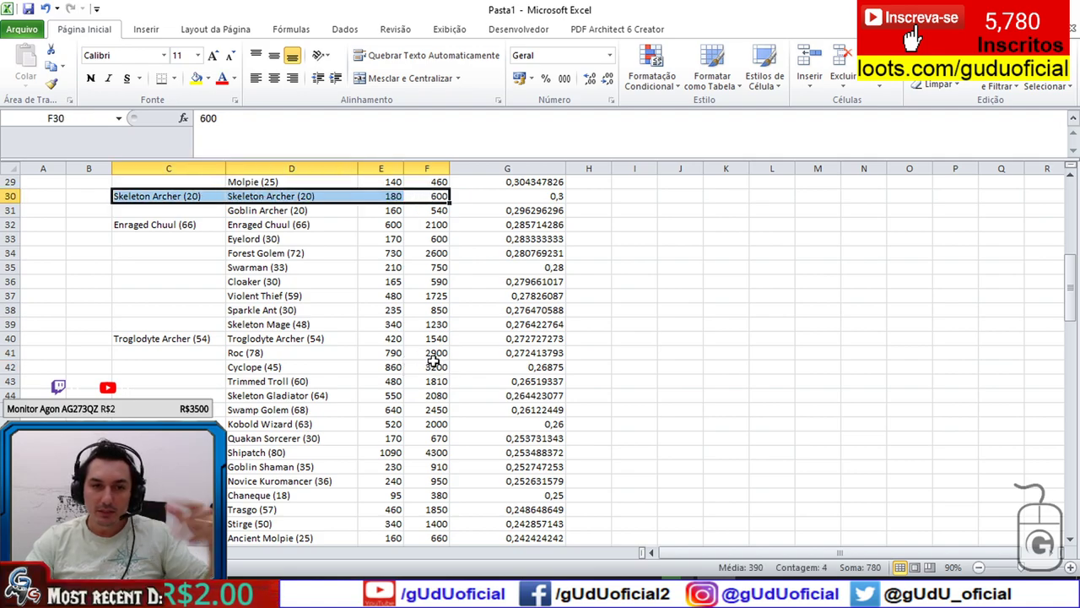
left_click_drag(433, 365, 366, 366)
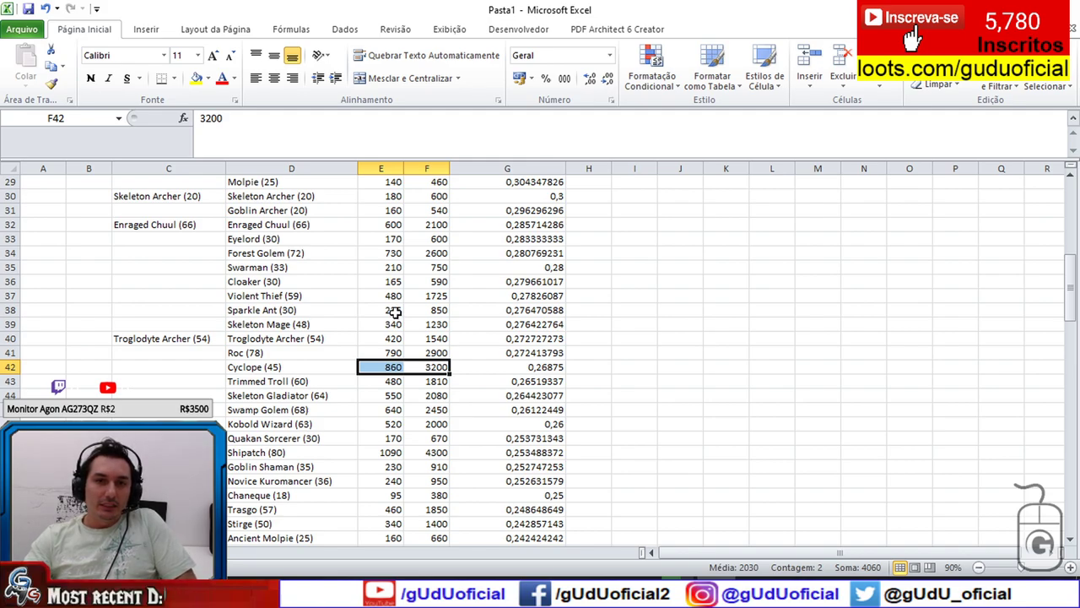
left_click(503, 197)
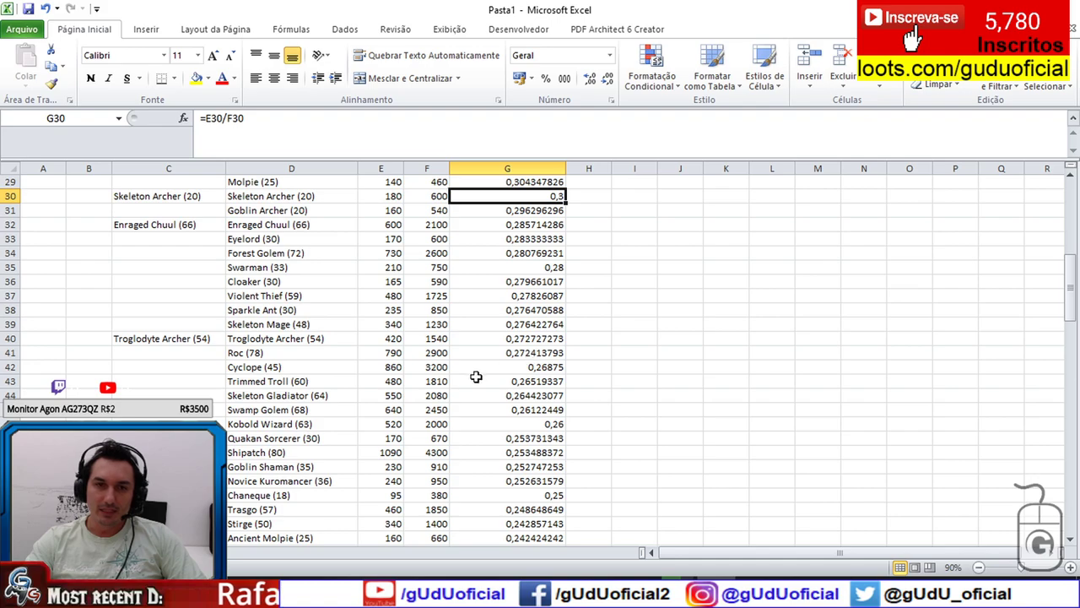
left_click(518, 368)
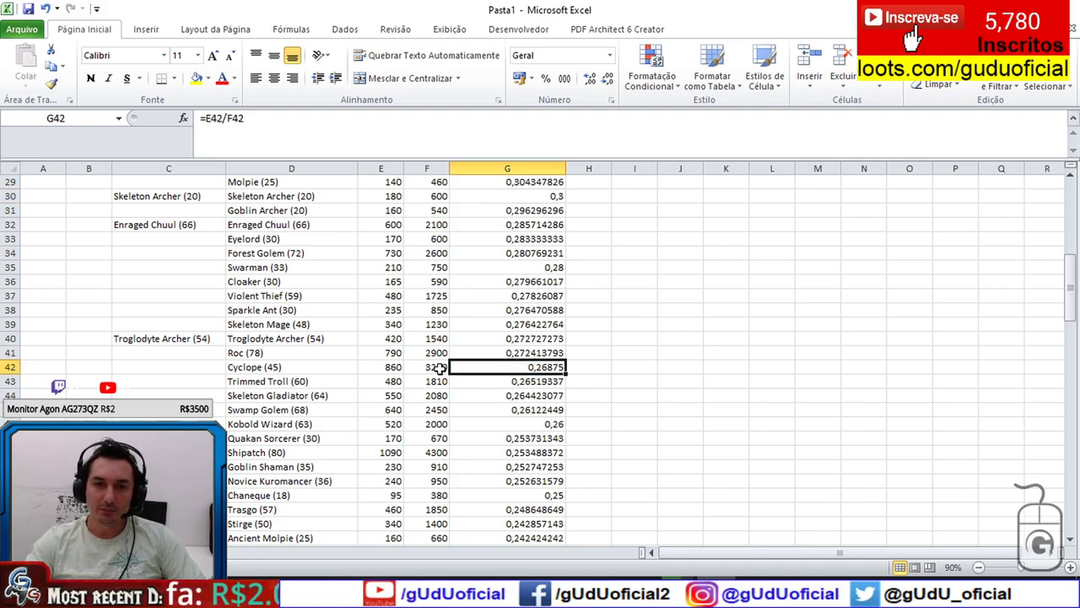
left_click_drag(378, 366, 439, 368)
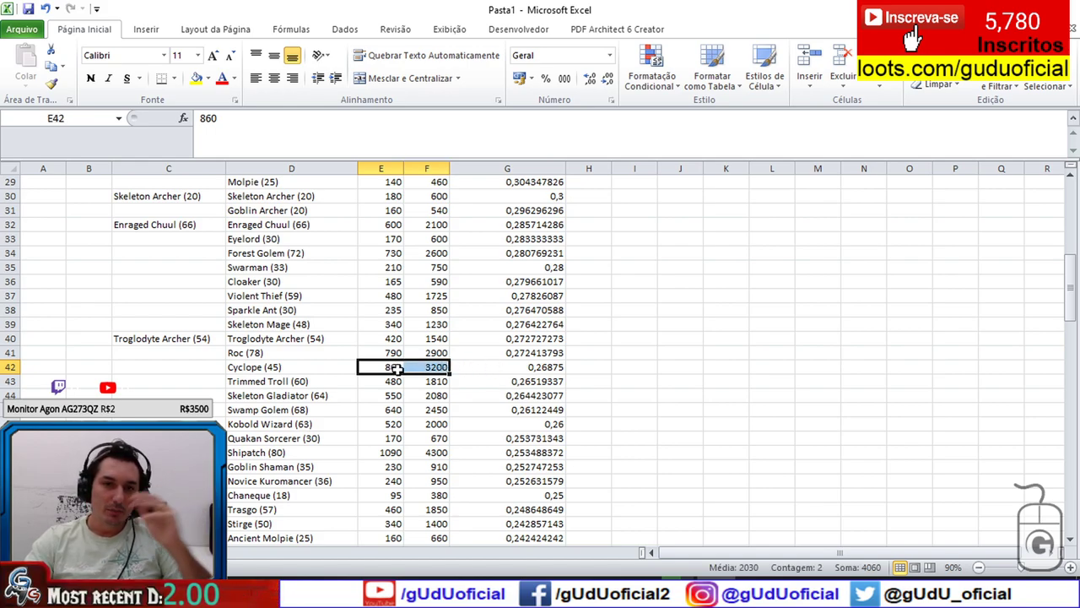
left_click(438, 197)
left_click(381, 197)
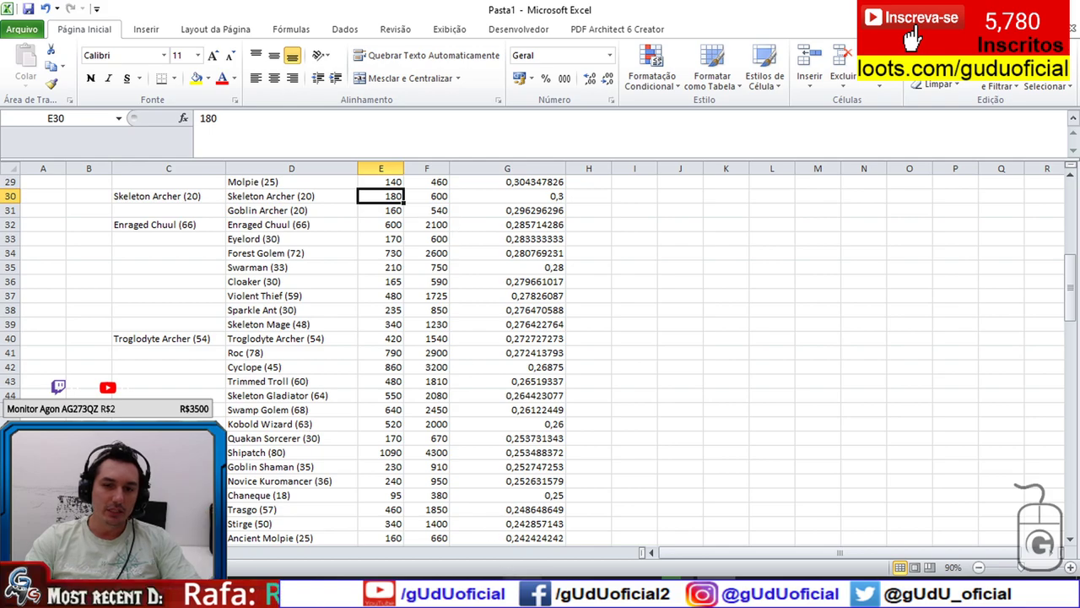
Step: Switch to the calculator, multiply Skeleton Archer's EXP as 180*3, and return to the sheet to highlight Cyclope's EXP, HP and ratio
key("alt+Tab")
key("Escape")
type("180*3")
key("Return")
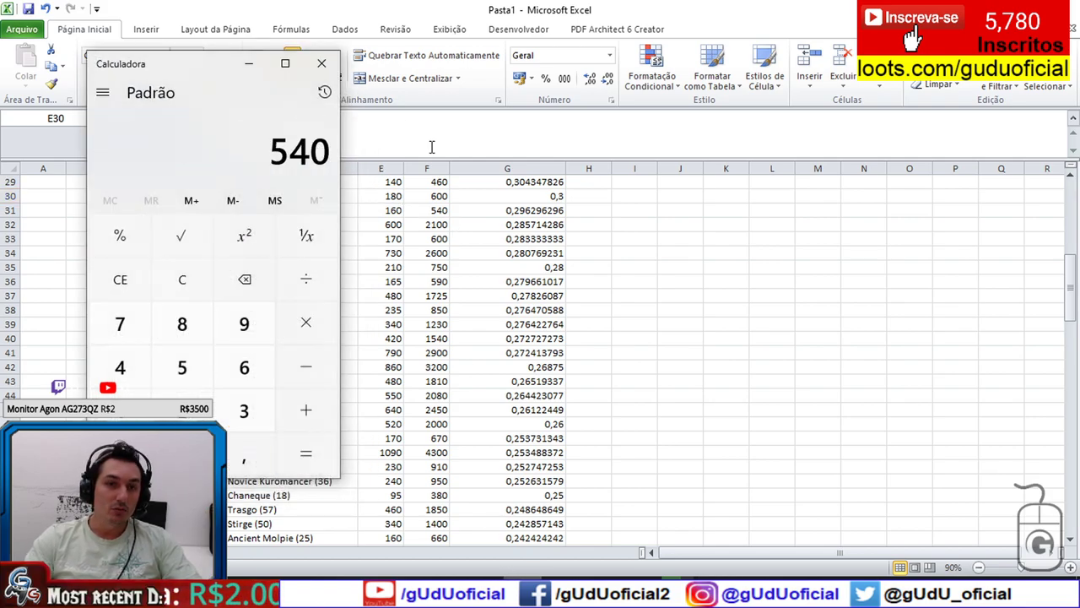
left_click(248, 64)
left_click_drag(466, 371, 372, 366)
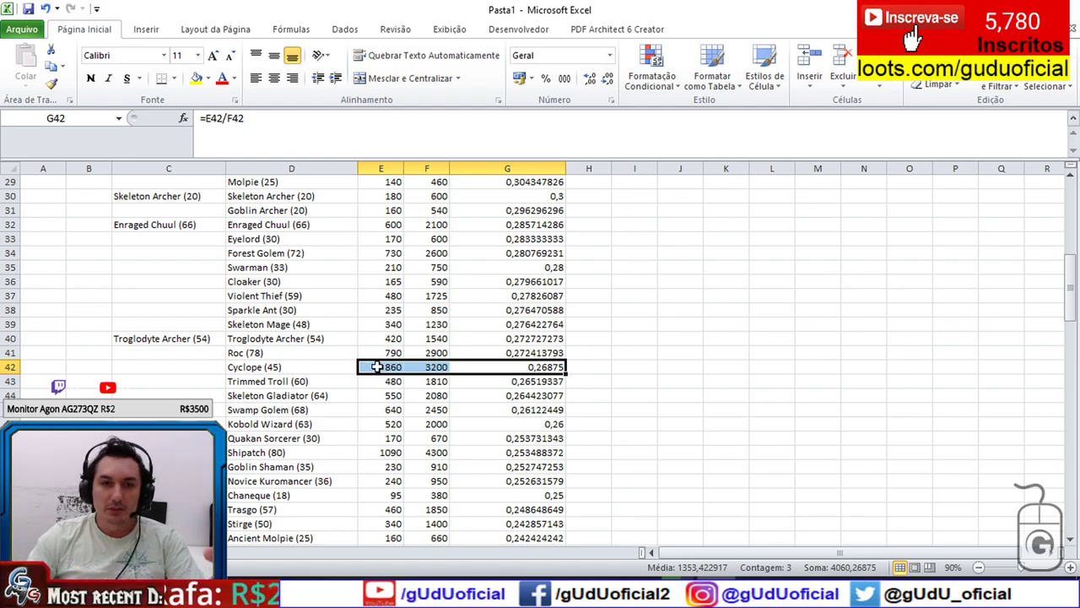
Step: Switch back to the calculator and multiply Skeleton Archer's HP as 600*3
key("alt+Tab")
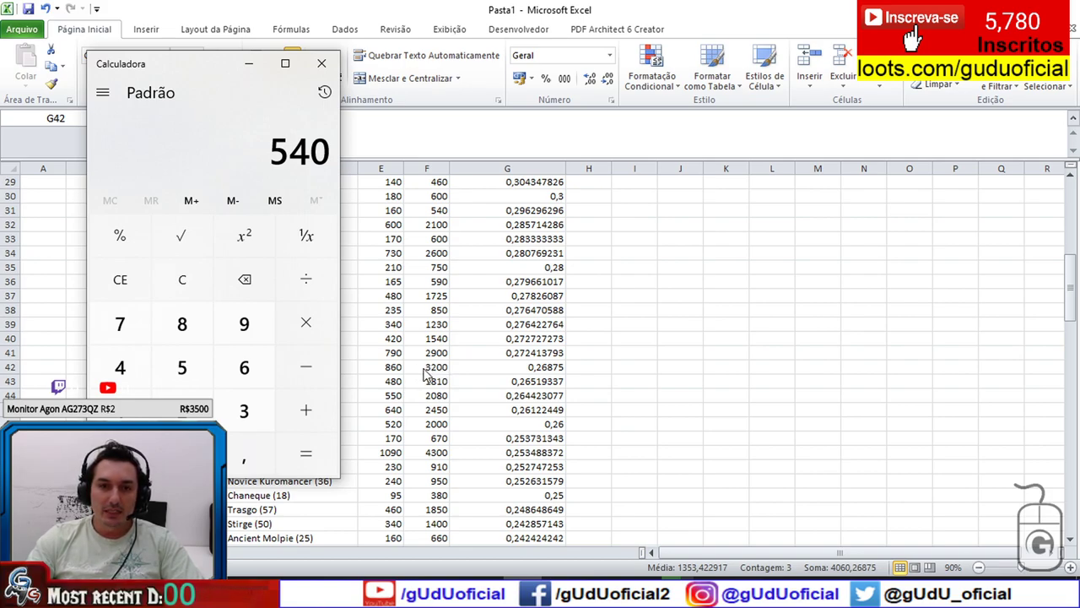
key("Escape")
type("600")
key("asterisk")
type("3")
key("Return")
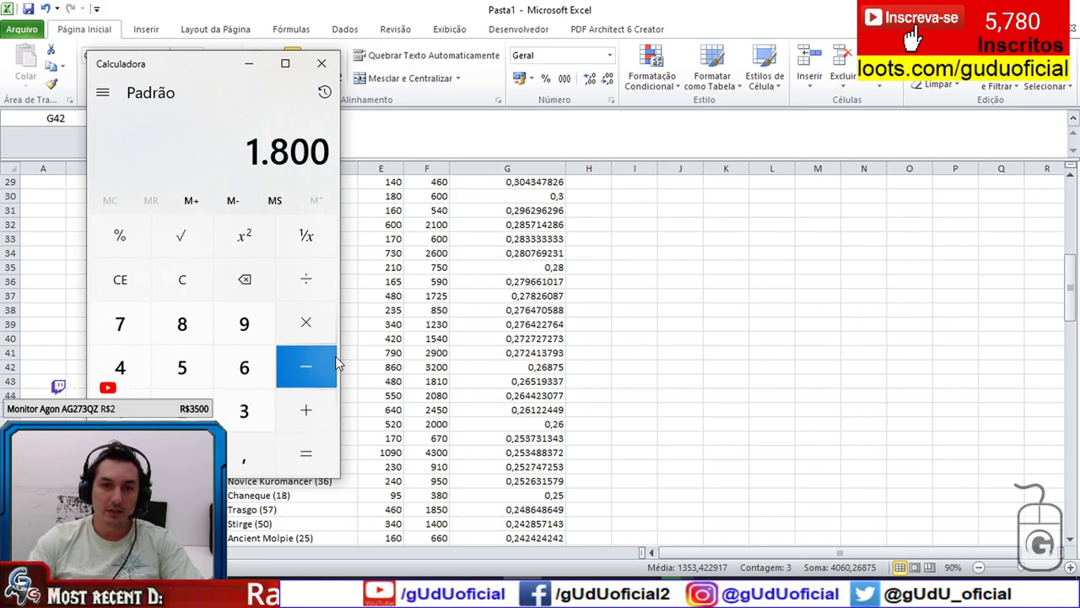
Step: Divide Cyclope's HP of 3200 by 600 and multiply the result by Skeleton Archer's EXP of 180
key("Escape")
type("32")
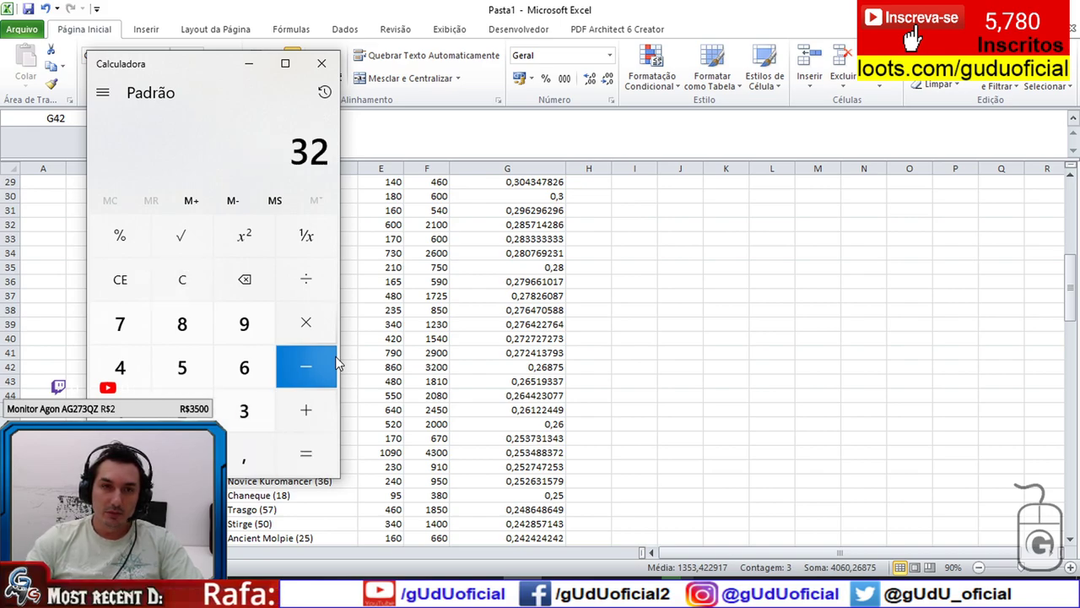
type("00600")
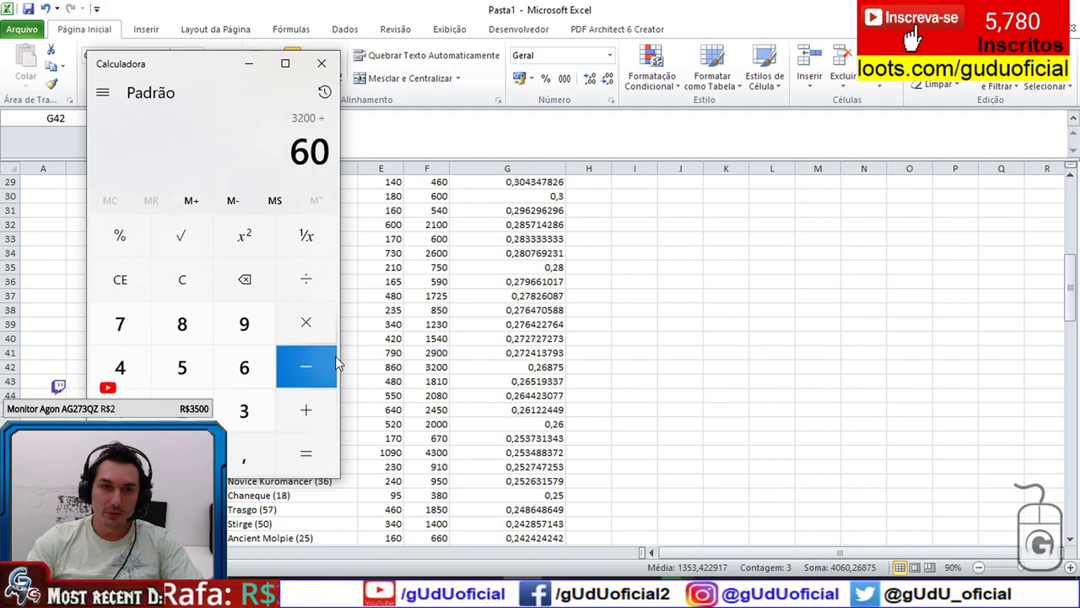
key("Return")
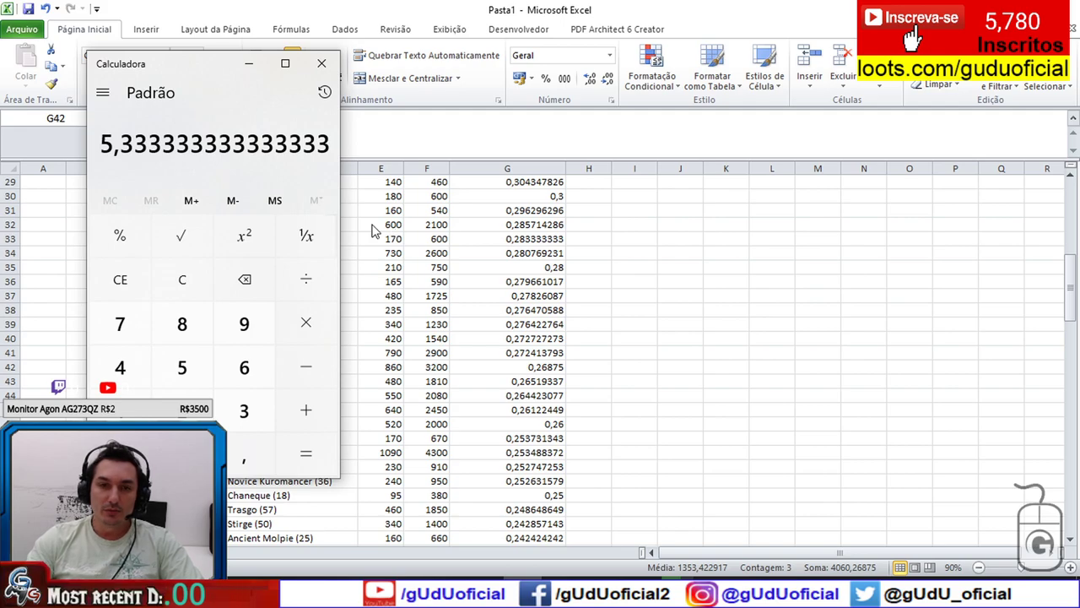
key("asterisk")
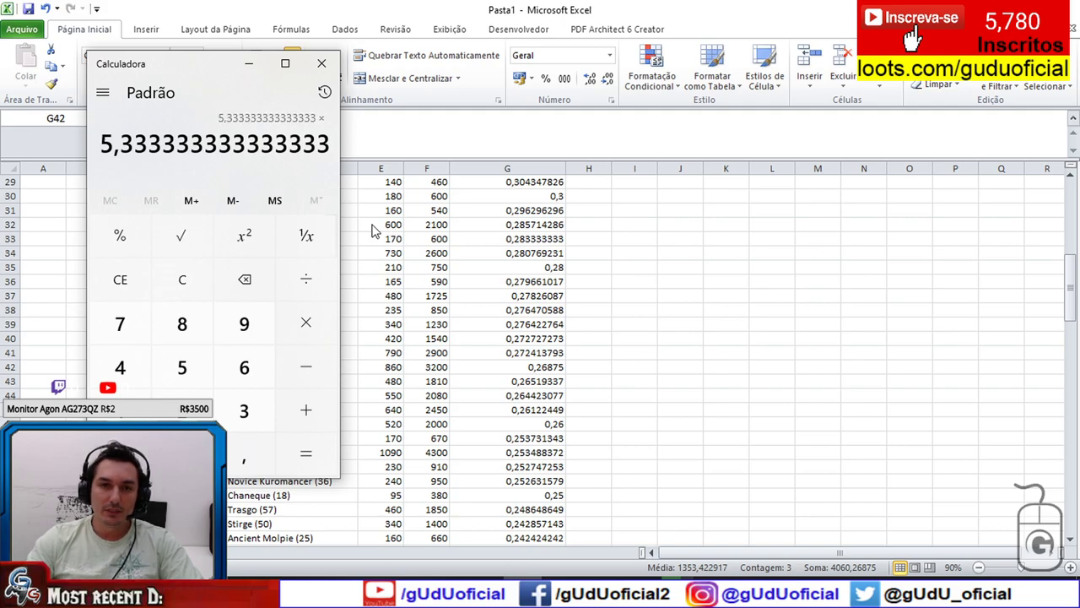
key("alt+Tab")
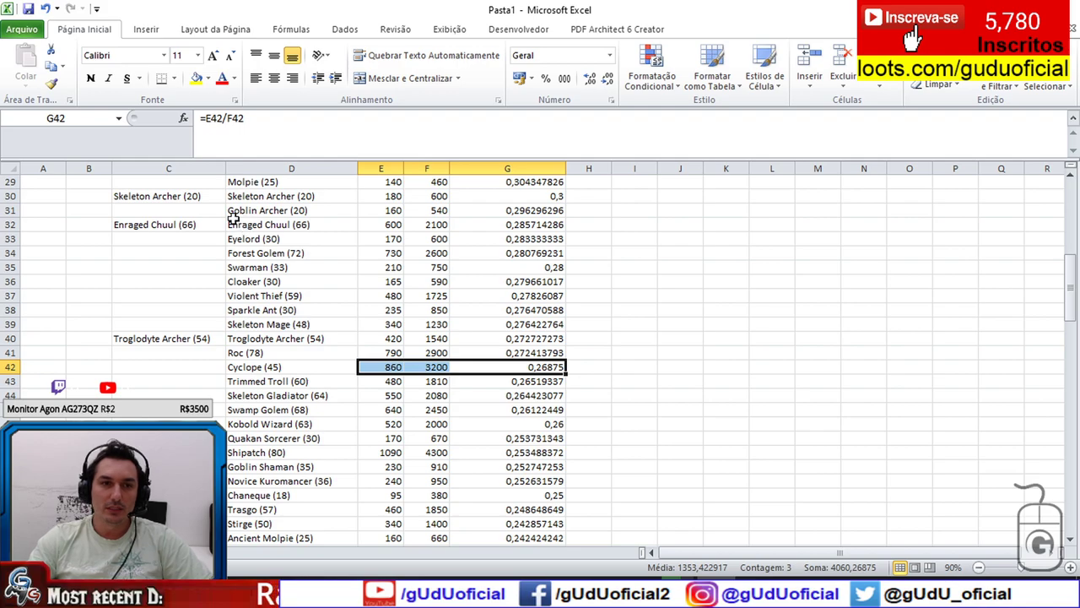
key("alt+Tab")
type("180")
key("Return")
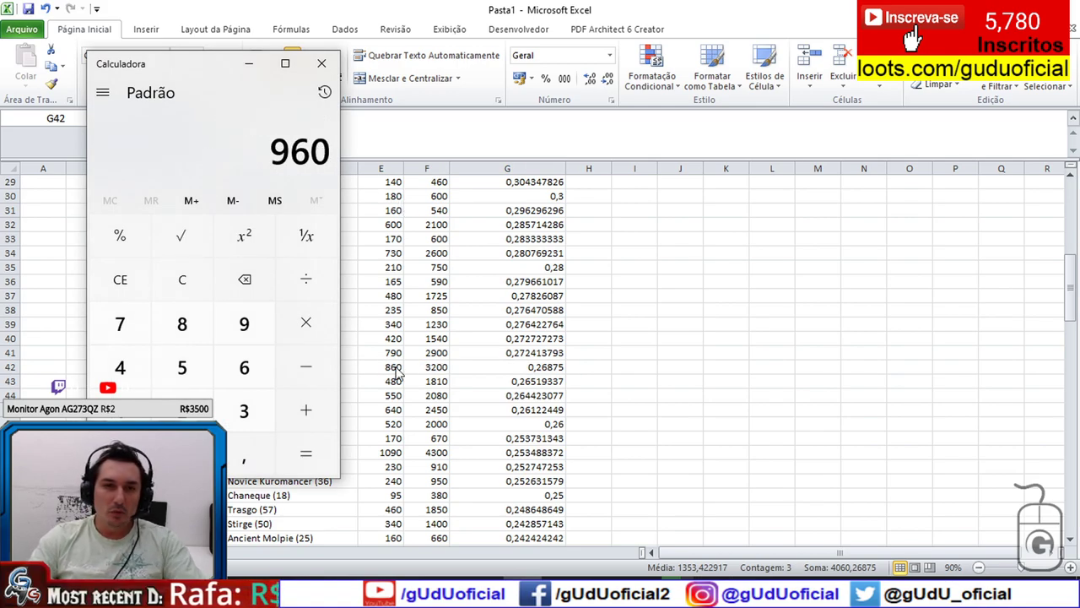
Step: Return to the Excel workbook and compare Skeleton Archer's EXP with Cyclope's EXP and ratio
key("alt+Tab")
left_click(399, 196)
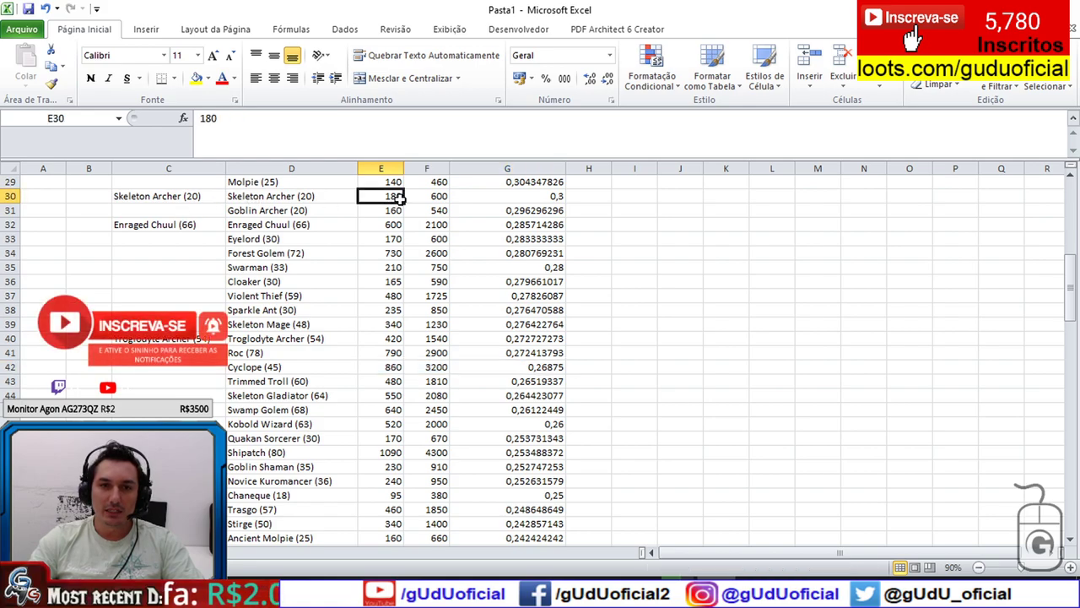
left_click(394, 368)
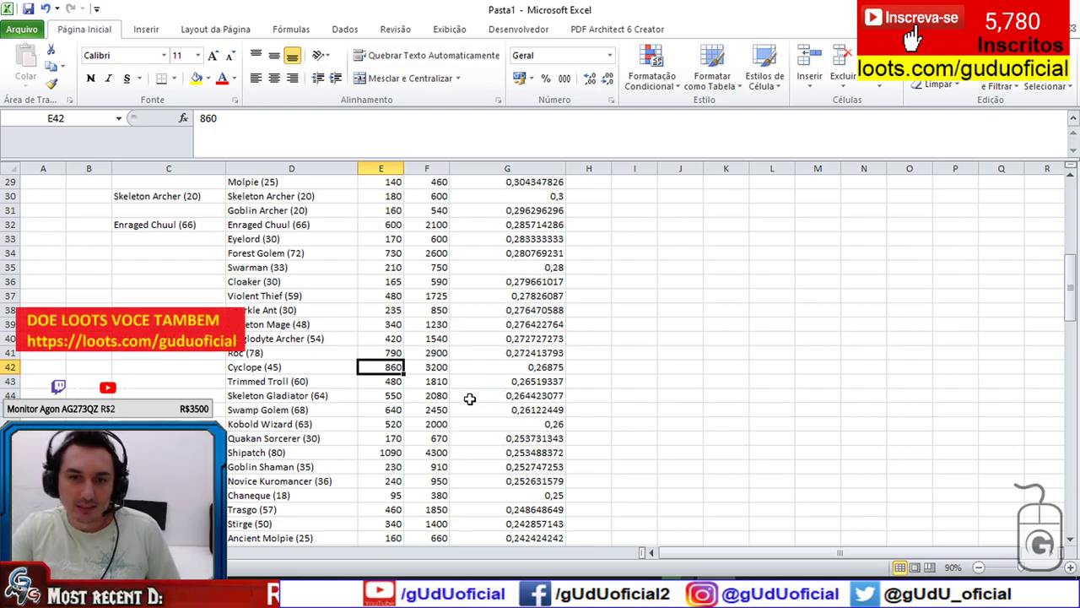
left_click(496, 365)
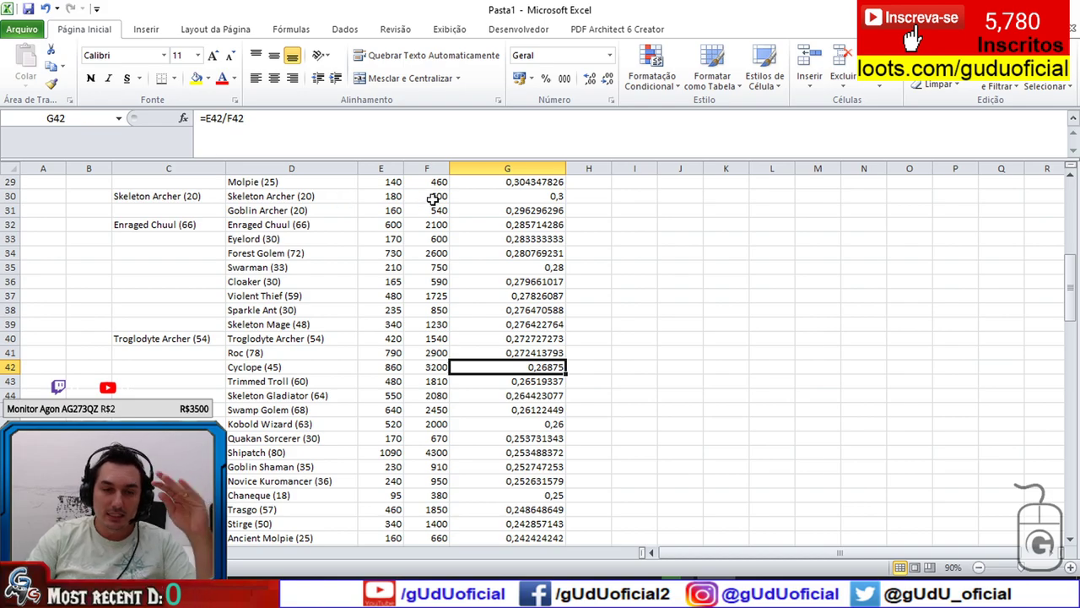
Step: Examine the higher-ratio monsters listed above Cyclope and select Drake's EXP-to-HP ratio
scroll(441, 268, "up", 1)
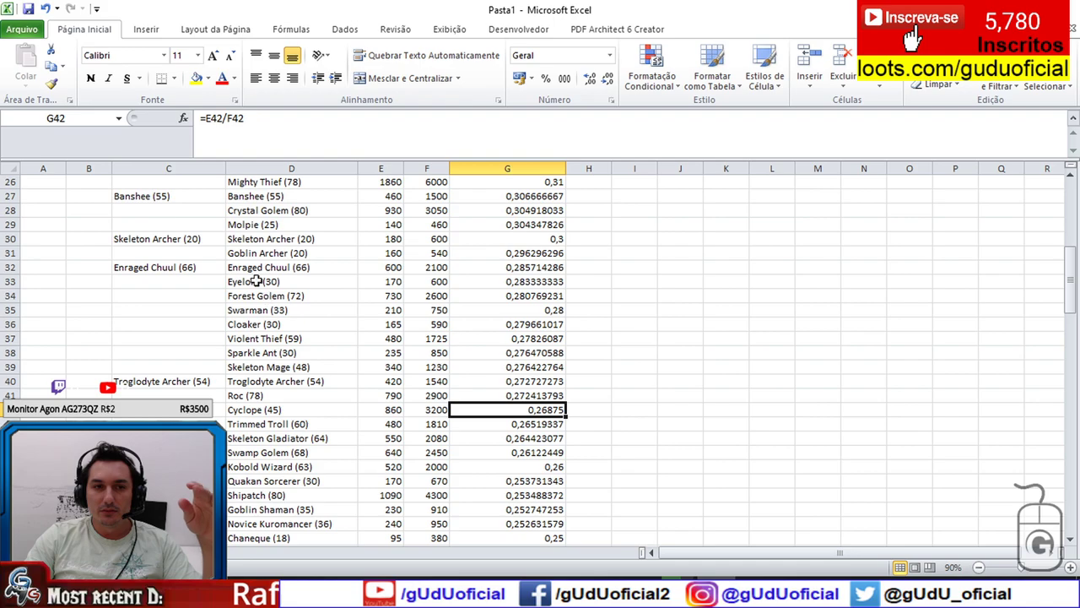
scroll(417, 280, "up", 3)
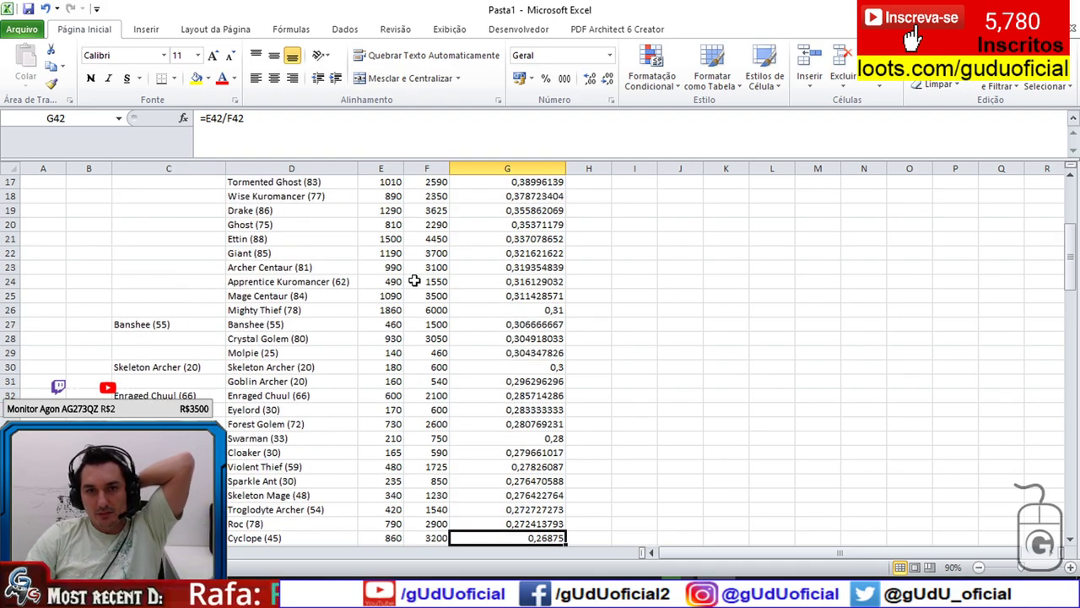
scroll(419, 279, "up", 4)
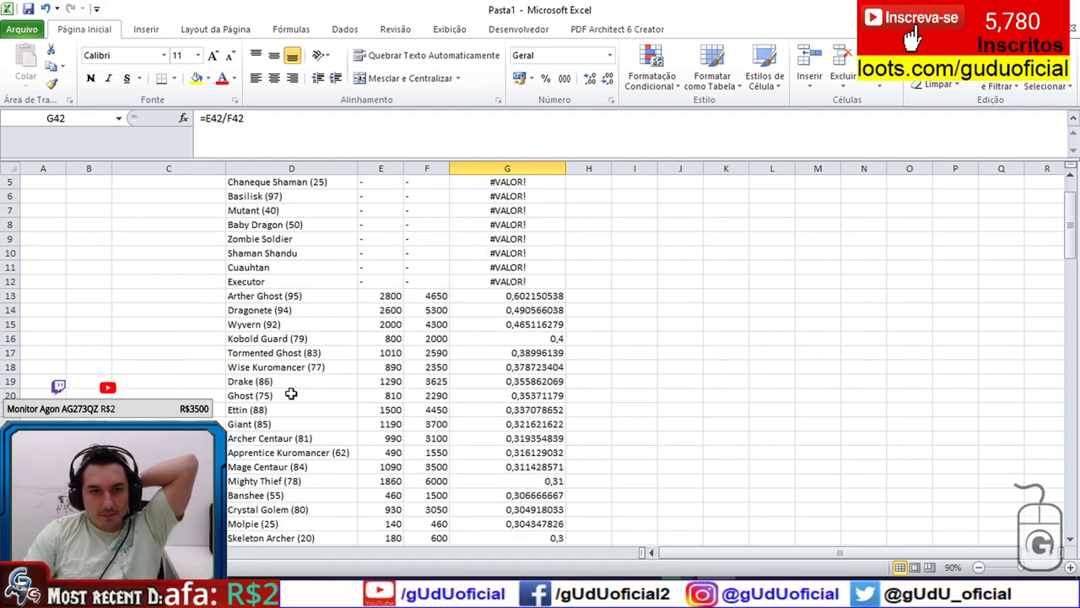
left_click(521, 384)
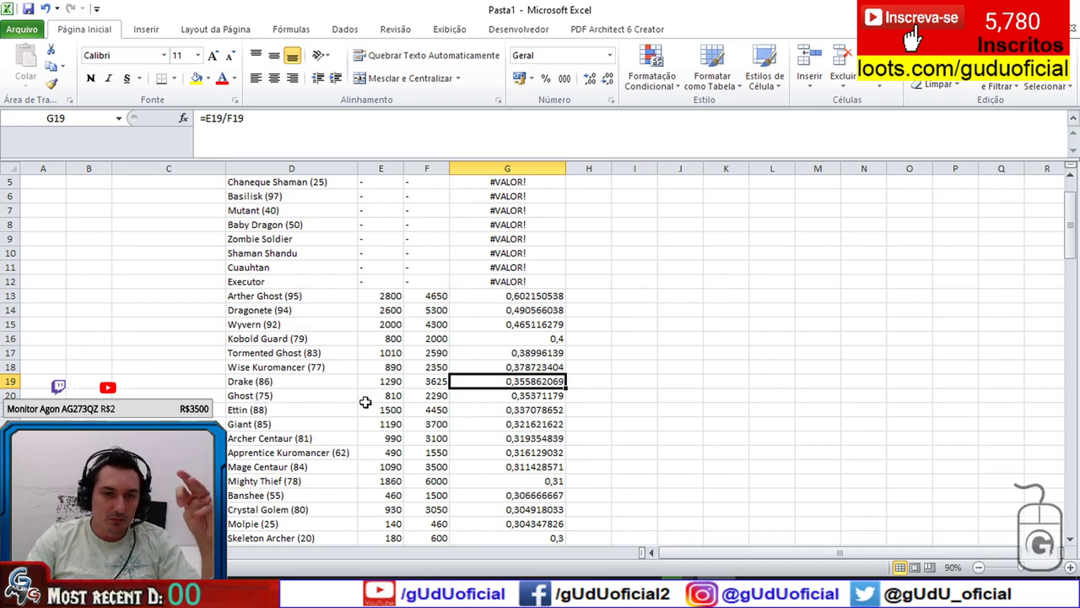
Step: Highlight the Banshee row and the Molpie row to review their EXP, HP and ratio
scroll(368, 400, "down", 1)
left_click(300, 454)
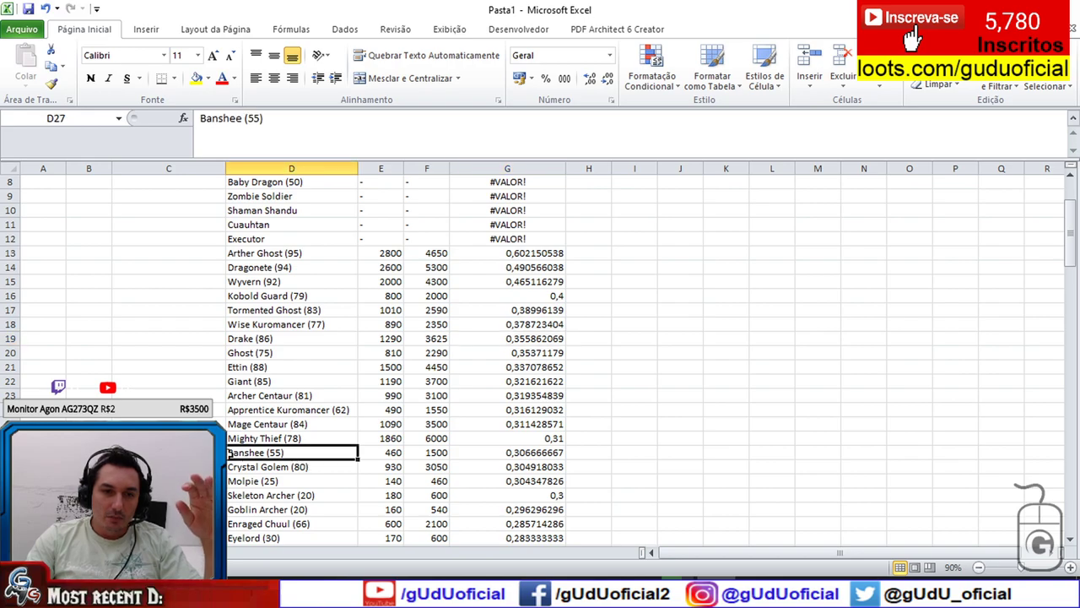
left_click_drag(507, 453, 249, 452)
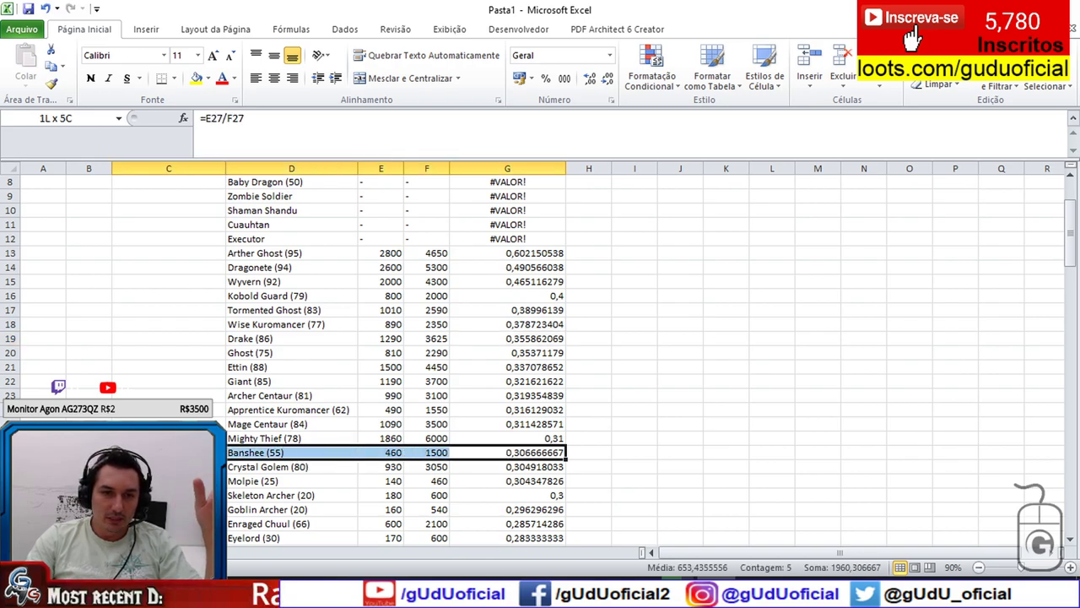
scroll(341, 417, "down", 1)
left_click_drag(498, 440, 241, 437)
scroll(433, 426, "down", 1)
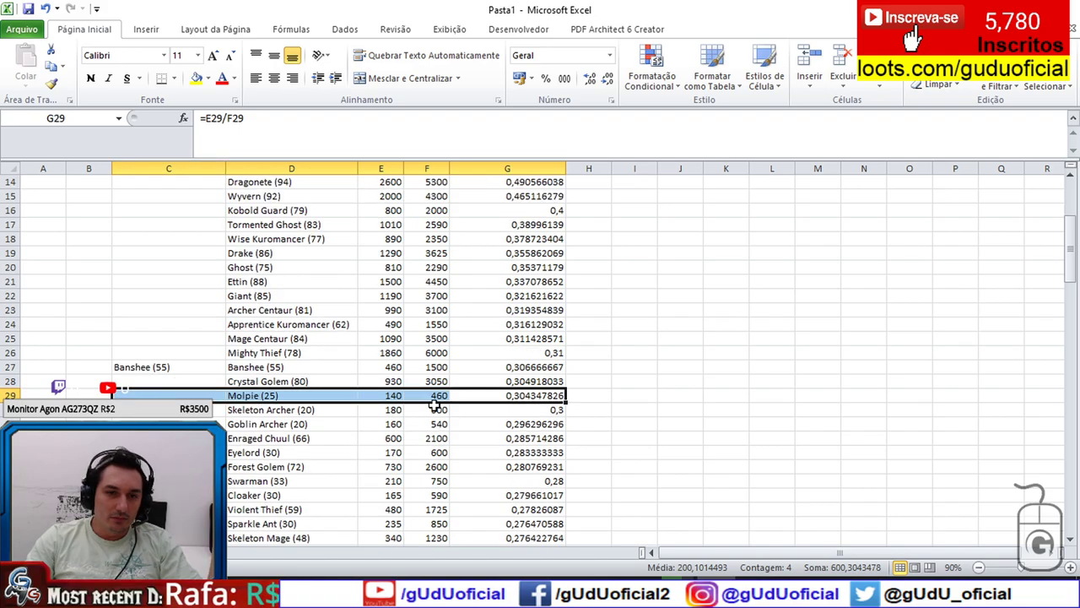
Step: Highlight the Skeleton Archer, Enraged Chuul and Violent Thief rows in turn to review their EXP, HP and ratios
left_click_drag(515, 414, 195, 421)
scroll(298, 398, "down", 1)
left_click_drag(498, 397, 182, 396)
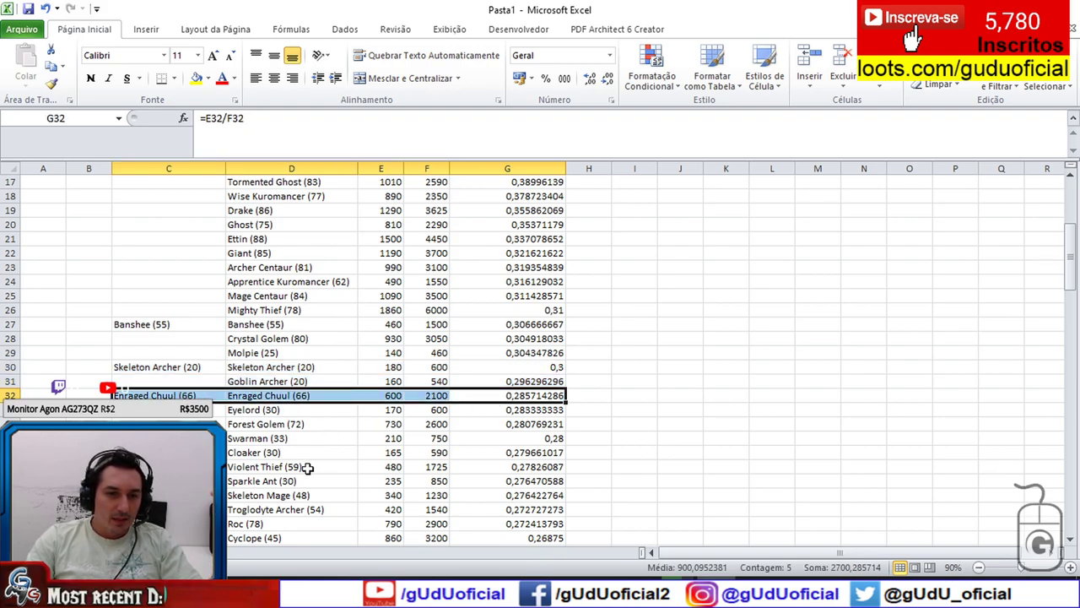
left_click_drag(169, 467, 526, 466)
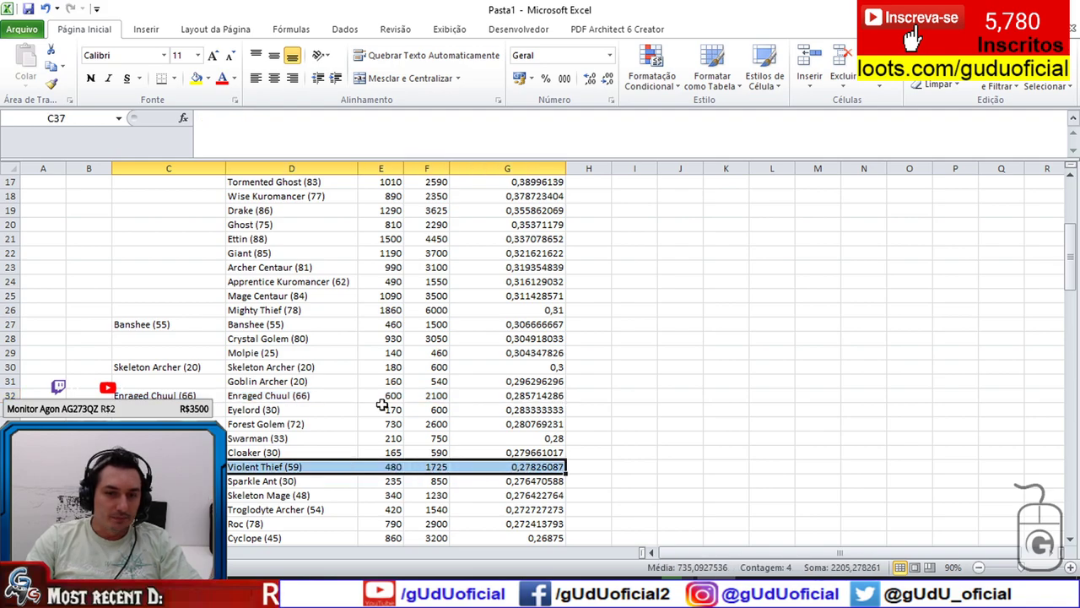
scroll(384, 411, "down", 1)
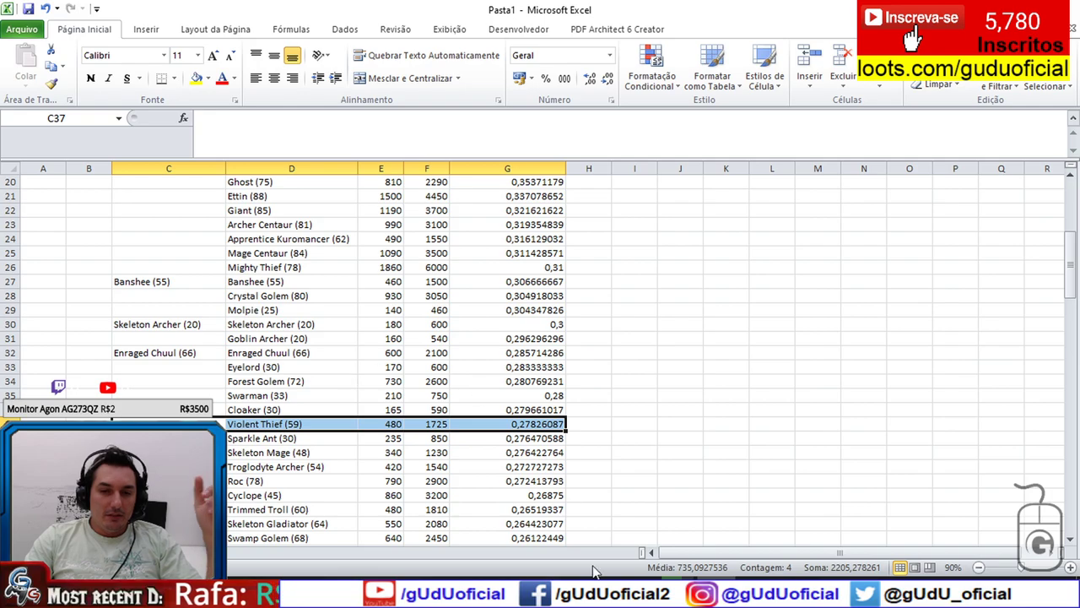
Step: Switch to the BloodStone game and walk the character out of the weapon shop
left_click(609, 588)
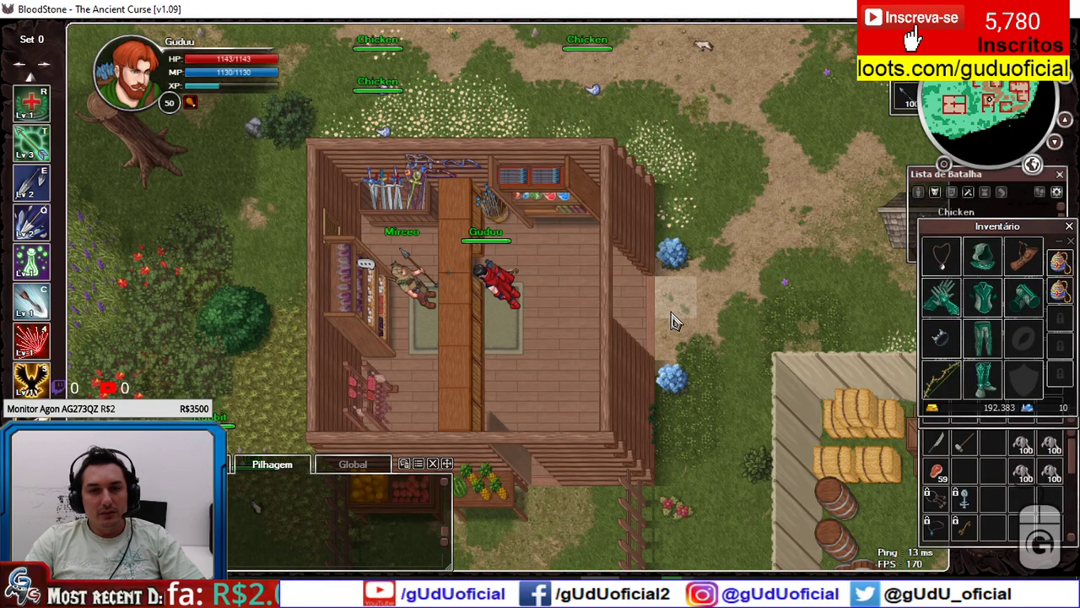
left_click(674, 316)
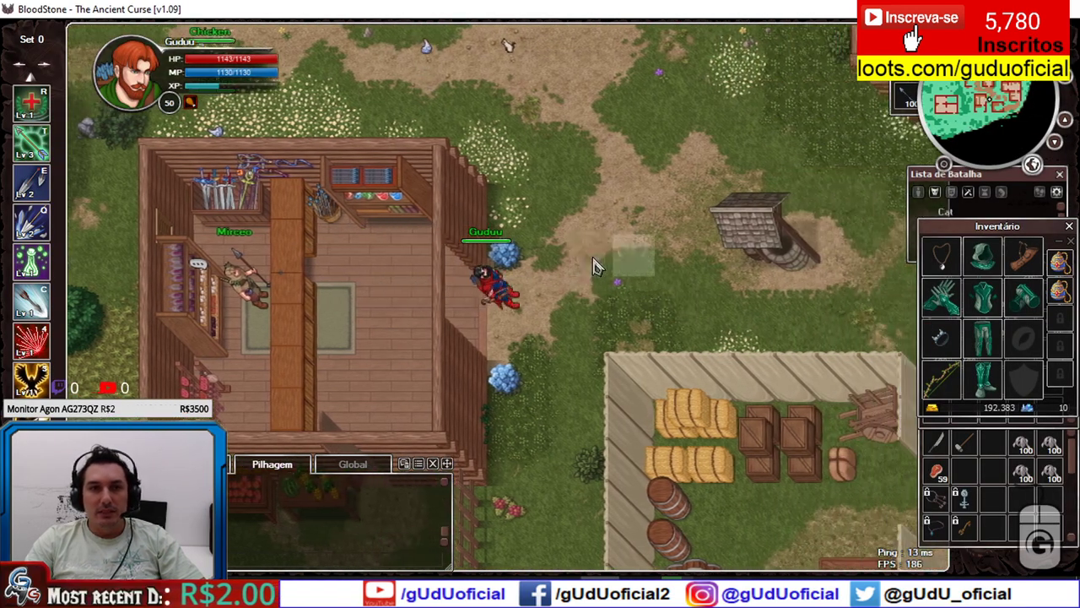
Step: Walk the character from the weapon shop to the path north of it, casting boost skills on the way
left_click(582, 262)
key("f")
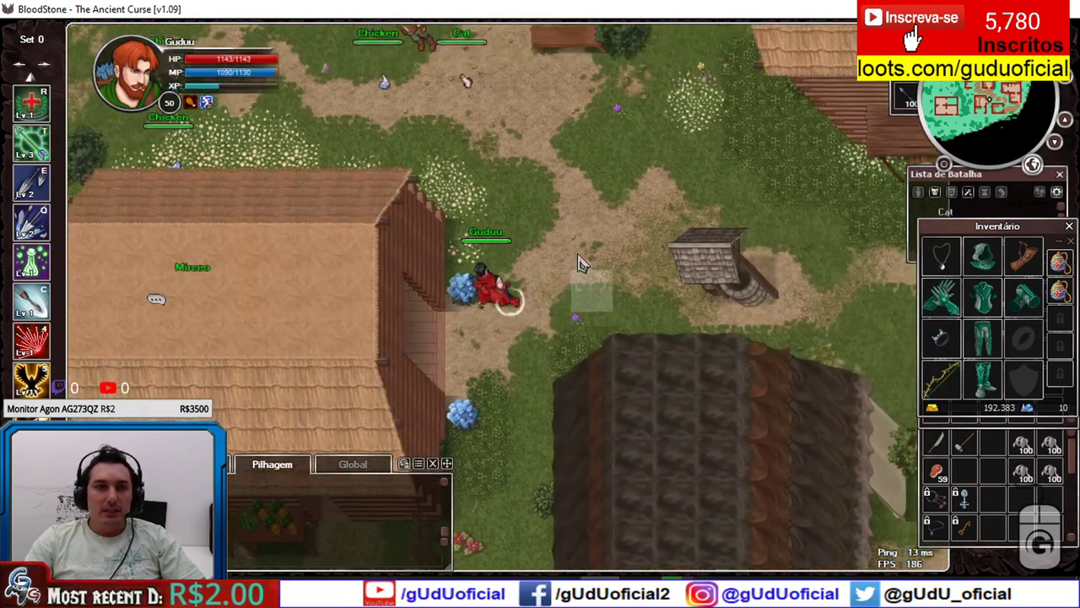
key("w")
key("5")
key("a")
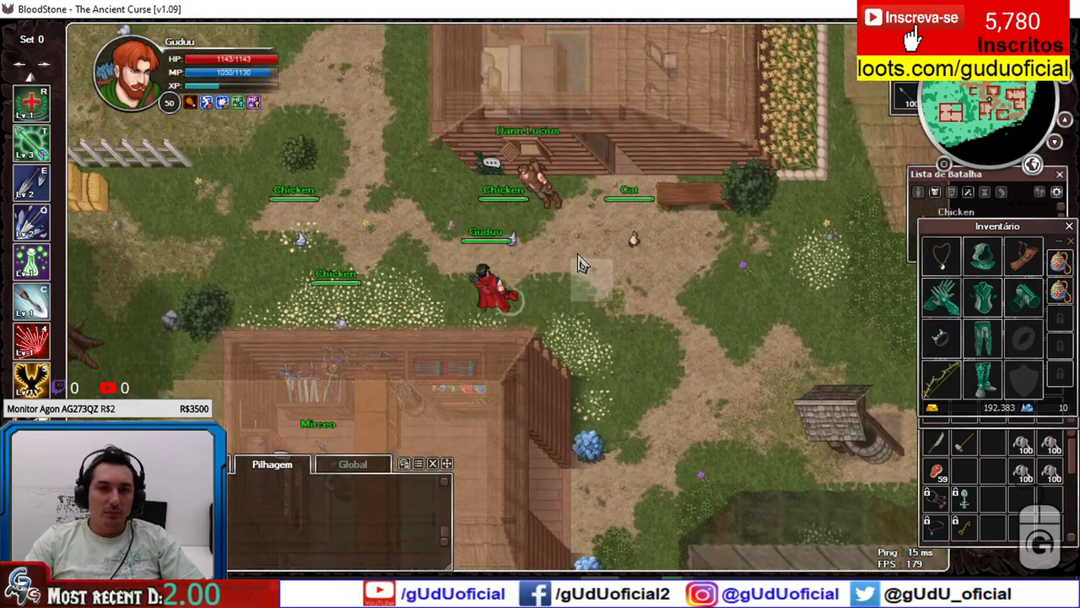
key("Left")
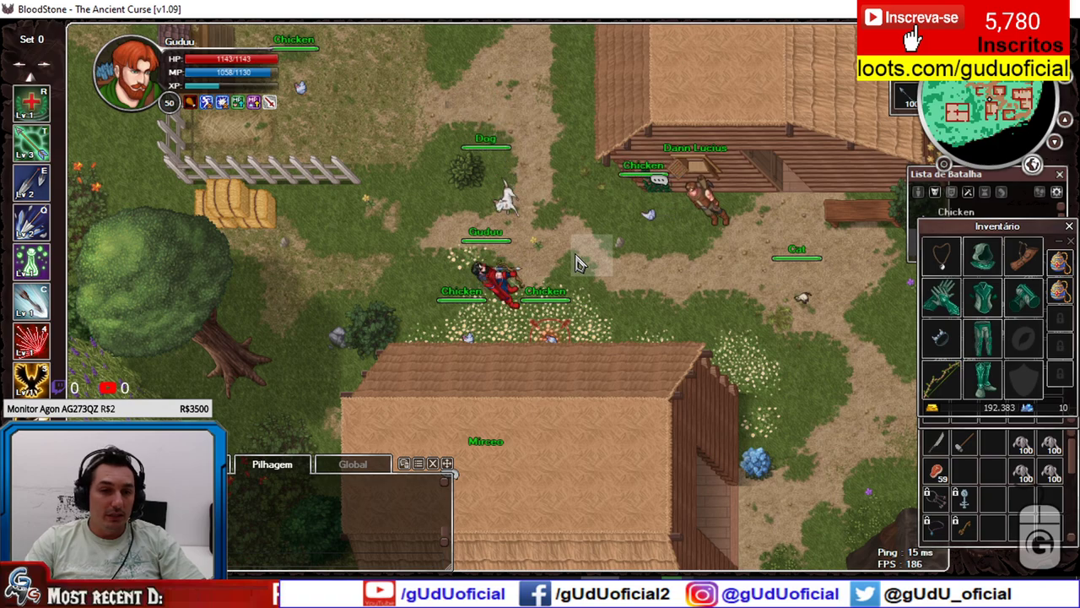
Step: Attack the Dog near the path with the combat log shown, and switch the log back to Pilhagem
left_click(215, 463)
key("space")
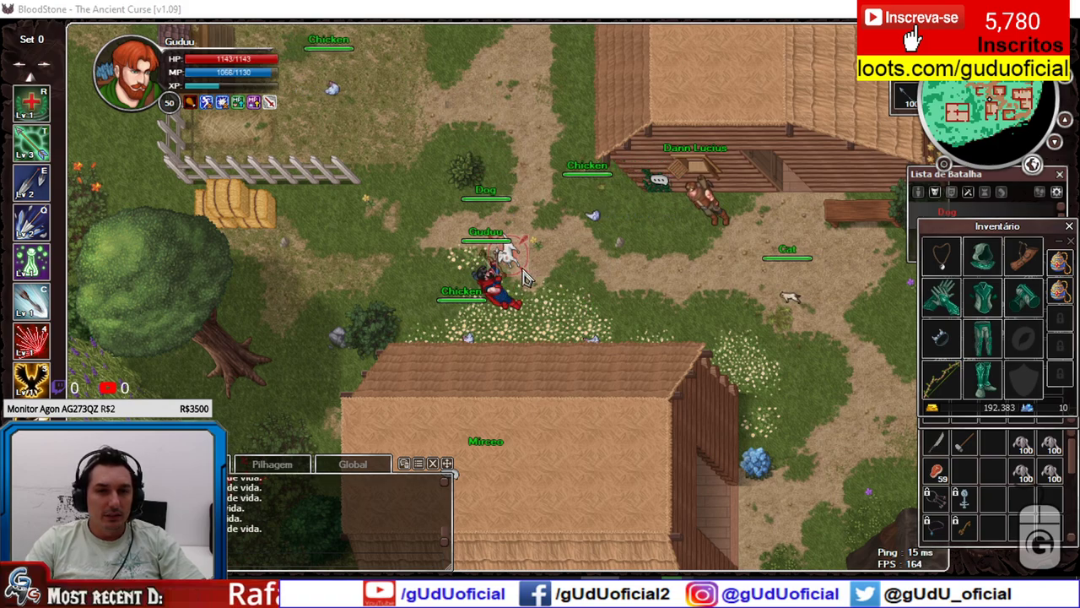
left_click(492, 300)
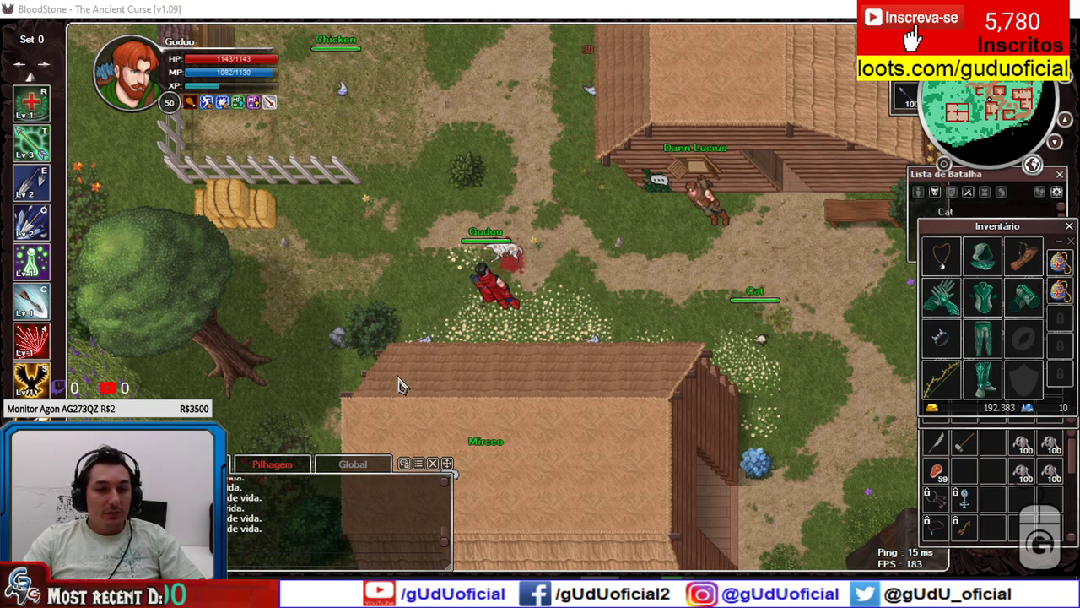
key("w")
left_click(279, 464)
key("d")
key("d")
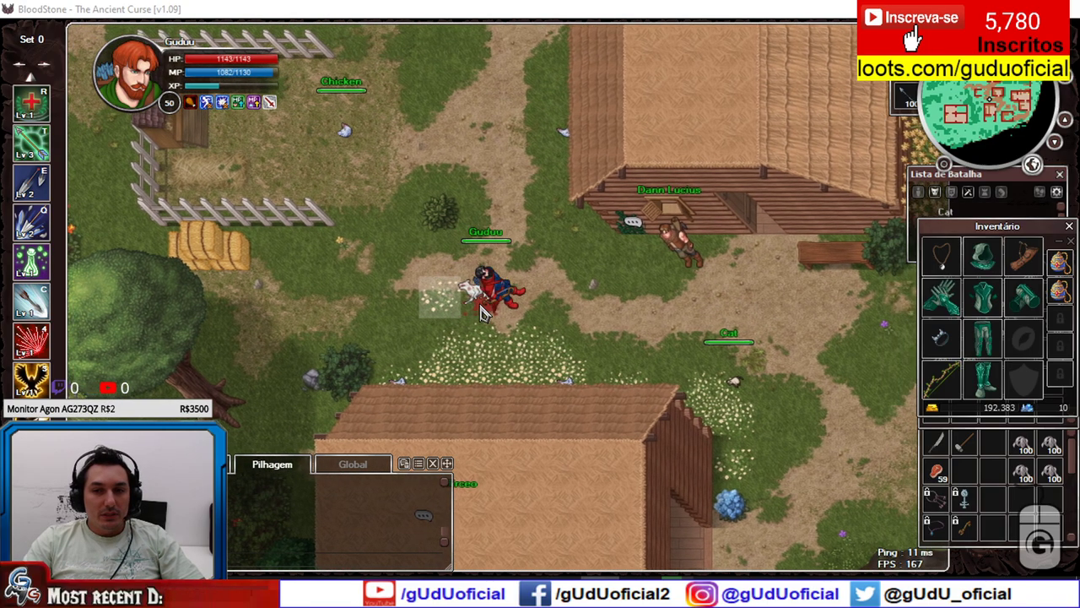
Step: Walk into the fenced chicken pen, attack the Chicken inside and open its corpse
key("w")
key("w")
key("w")
key("w")
key("a")
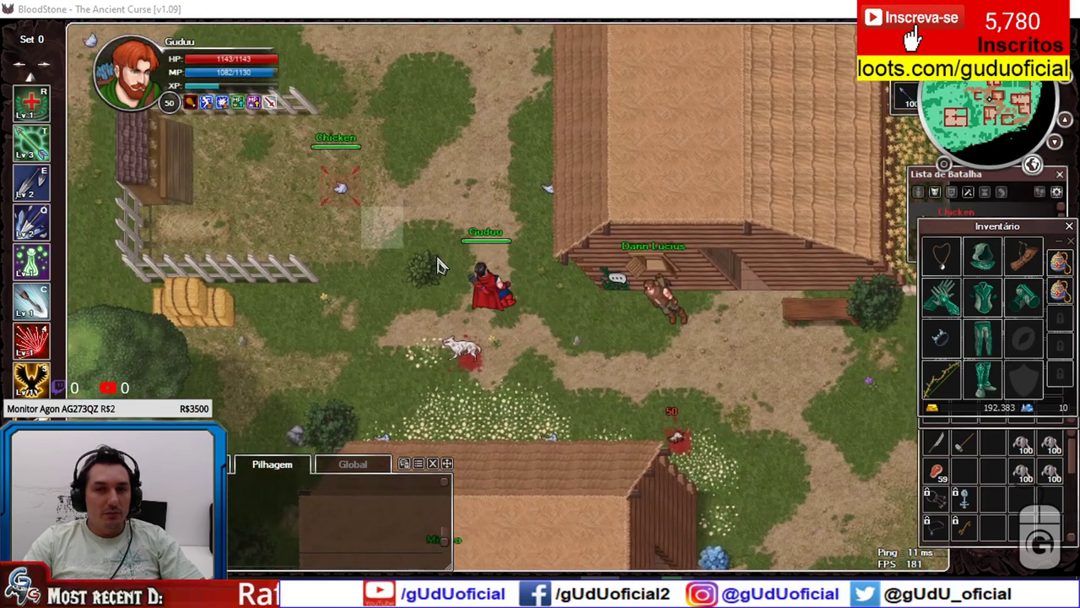
key("space")
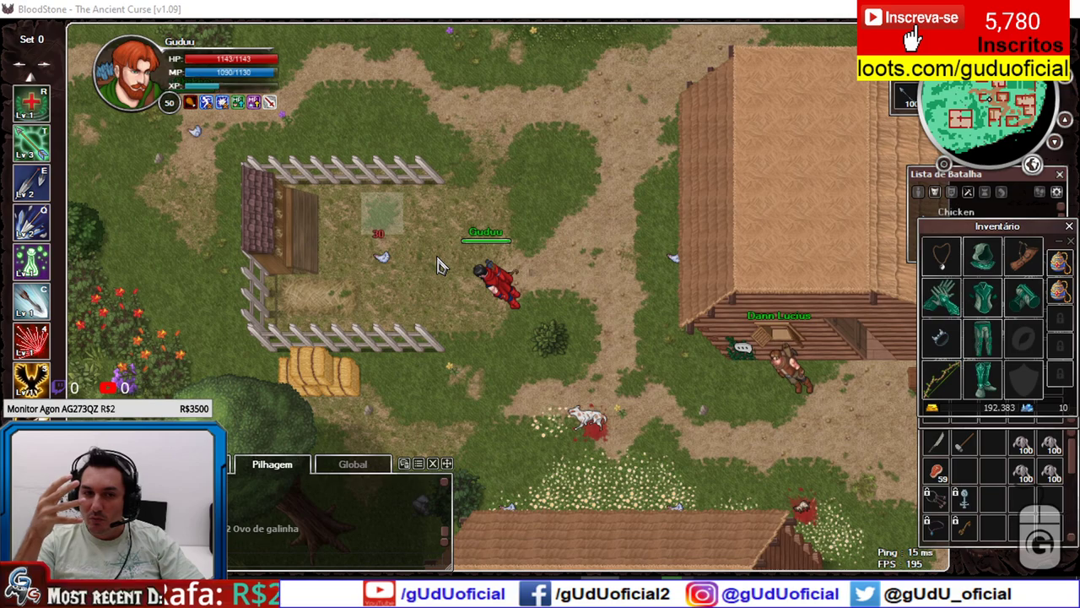
left_click(409, 262)
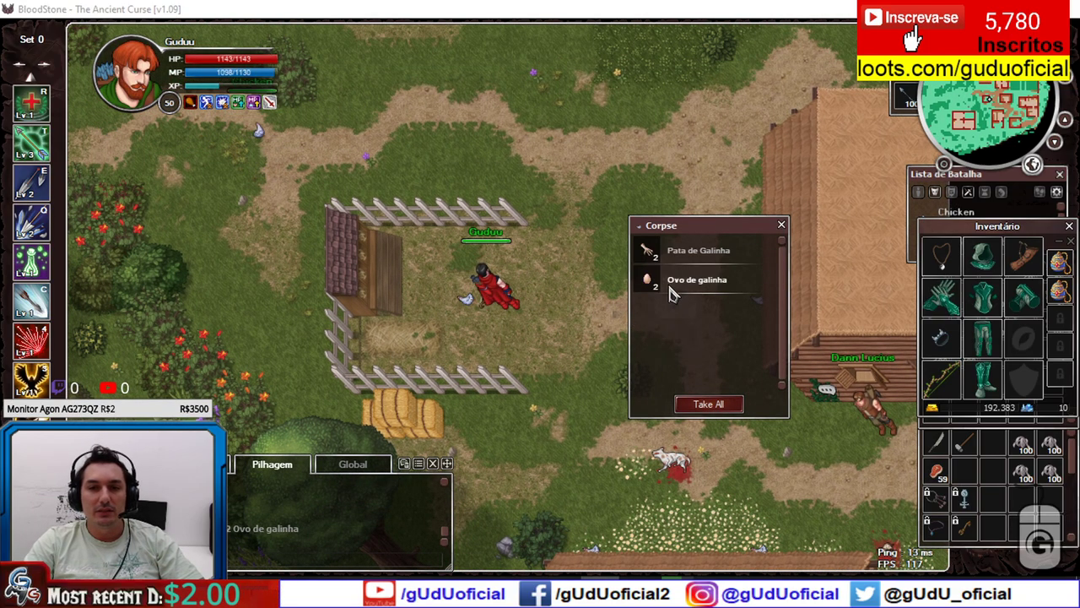
left_click_drag(692, 292, 544, 313)
right_click(548, 306)
Step: Leave the chicken pen and walk west along the path, attacking the nearby Bodovelhas and the Chicken
key("d")
key("w")
key("Up")
key("Up")
key("Up")
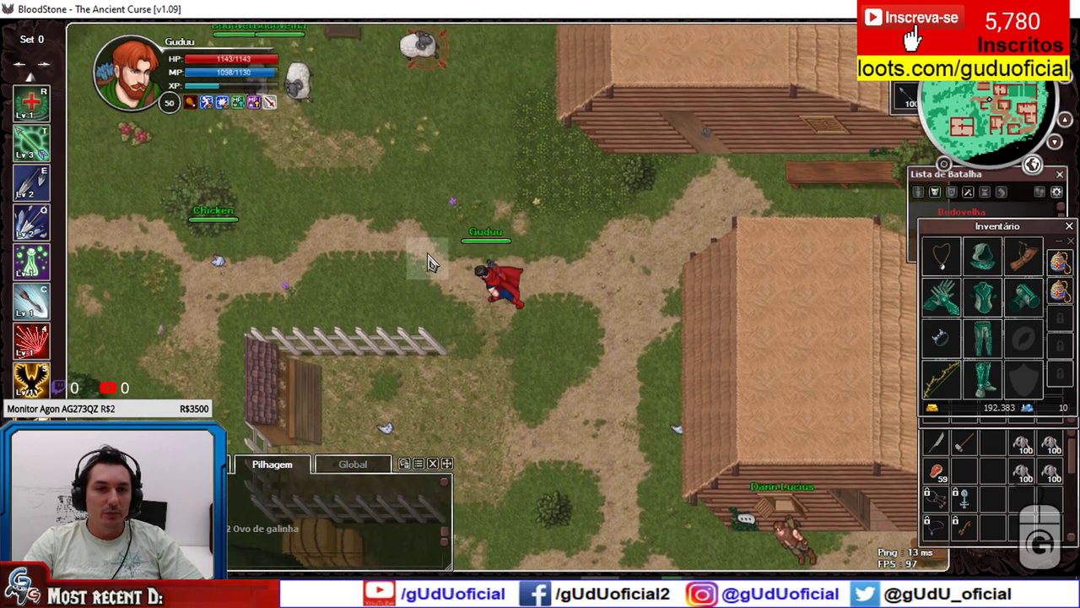
key("Left")
key("Left")
key("Left")
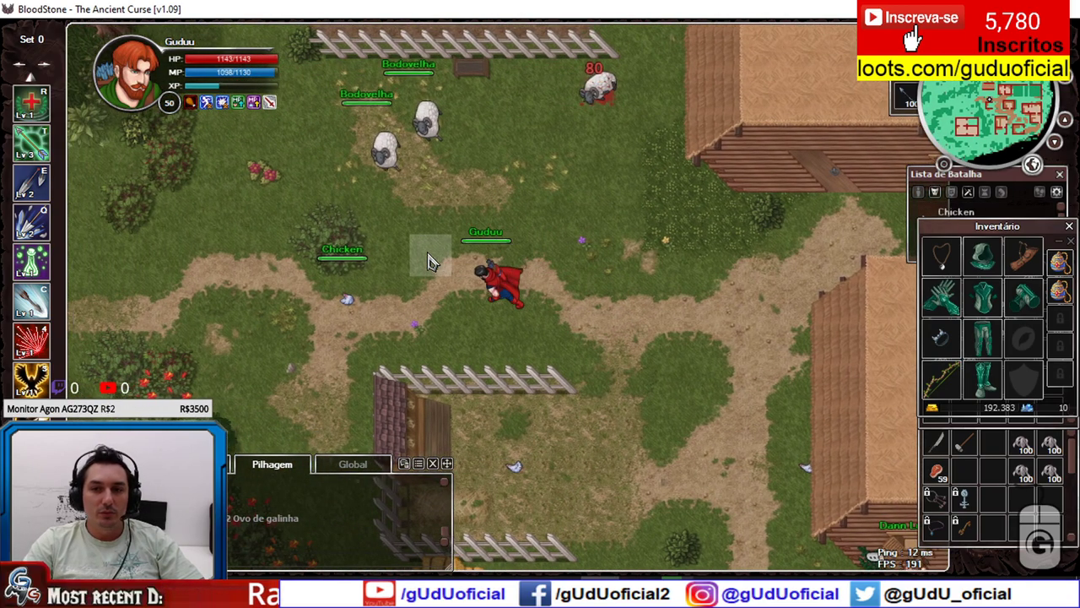
key("Left")
key("Left")
key("Left")
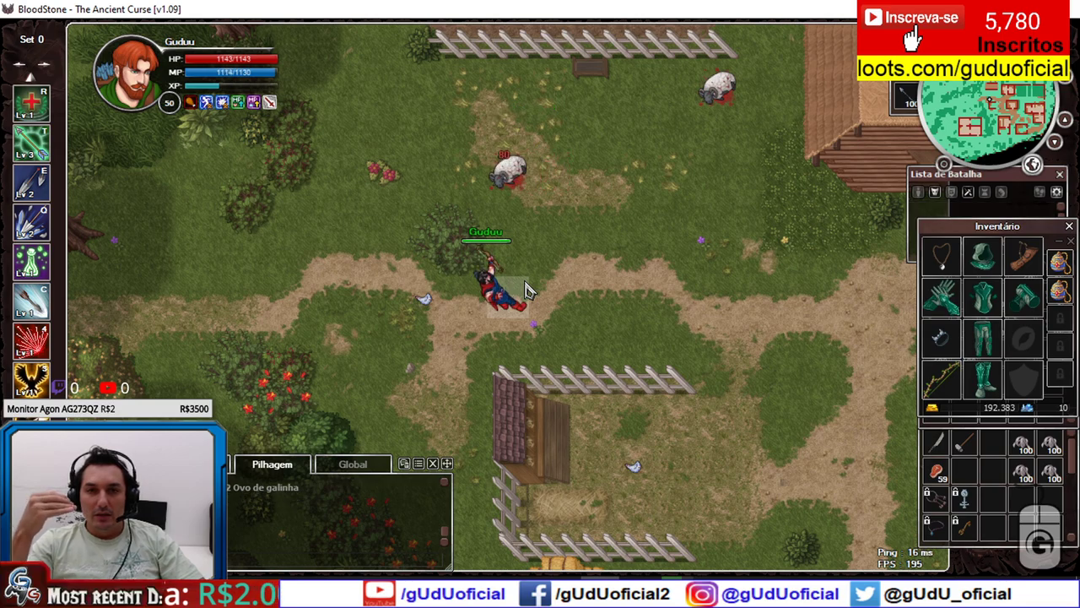
Step: Walk north to the dead Bodovelhas in the meadow and try to open a corpse
key("w")
key("w")
key("w")
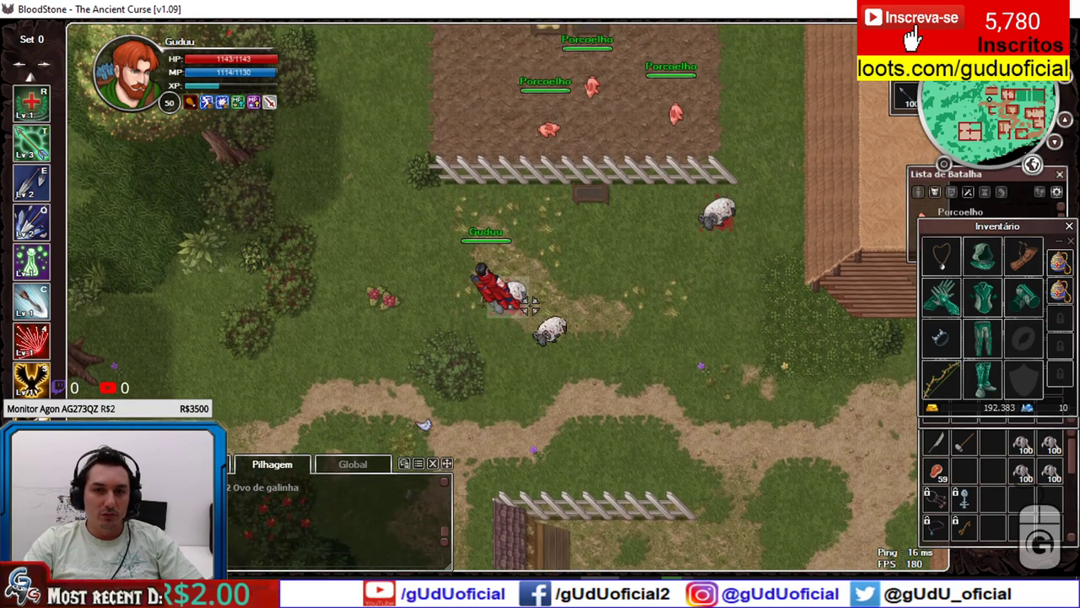
right_click(512, 300)
Step: Walk around to the open west side of the Porcoelho pen and attack the nearest Porcoelho
key("w")
key("w")
key("a")
key("a")
key("a")
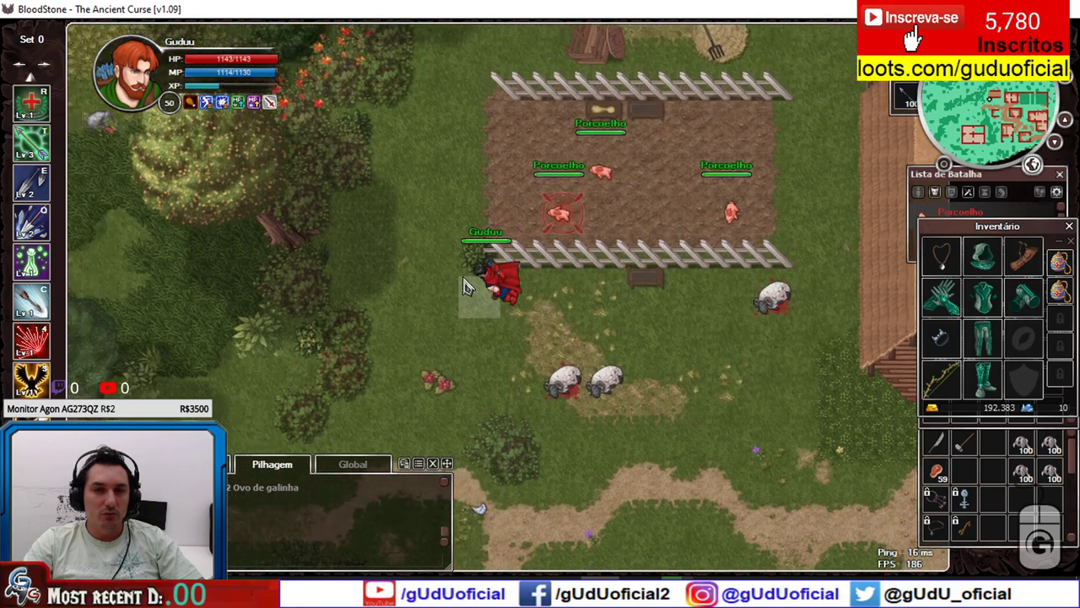
key("w")
key("w")
key("Up")
key("Right")
key("Right")
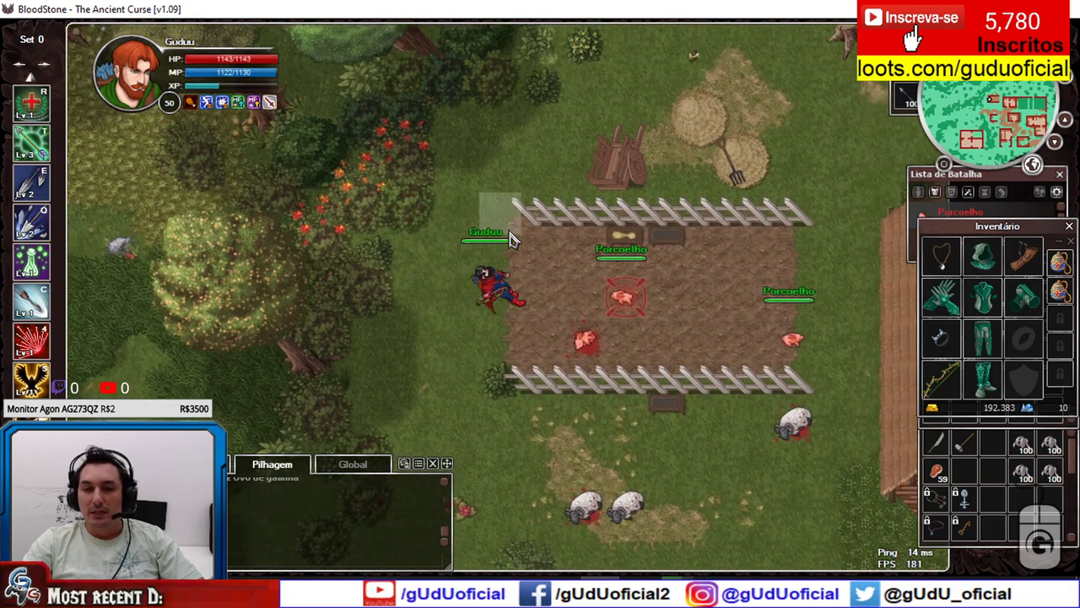
Step: Cross the pen eastward and attack the two remaining Porcoelhos
key("Right")
key("Right")
key("Right")
key("Right")
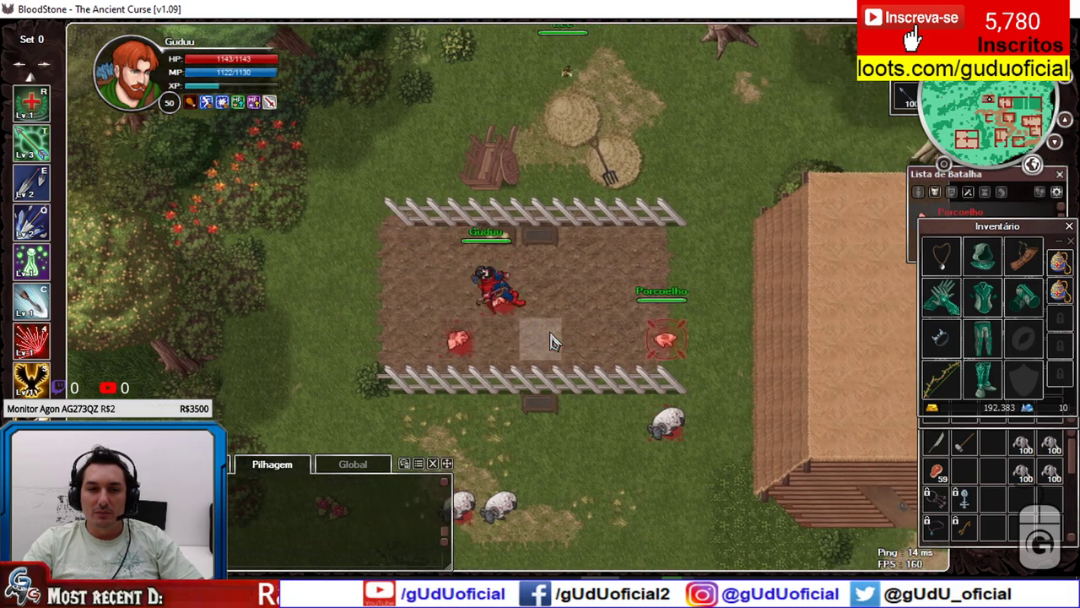
key("Right")
key("Right")
key("Right")
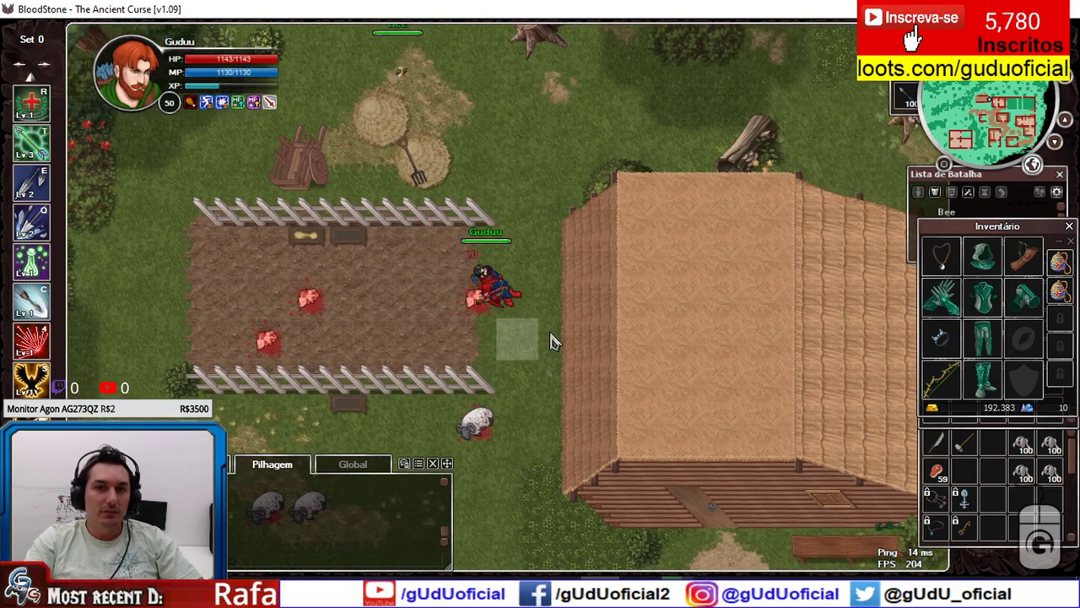
Step: Walk north past the haystacks, attack the Bee and the Rabbit, and open the Rabbit's corpse
key("Up")
key("Up")
key("Up")
key("Up")
key("Right")
key("Right")
key("space")
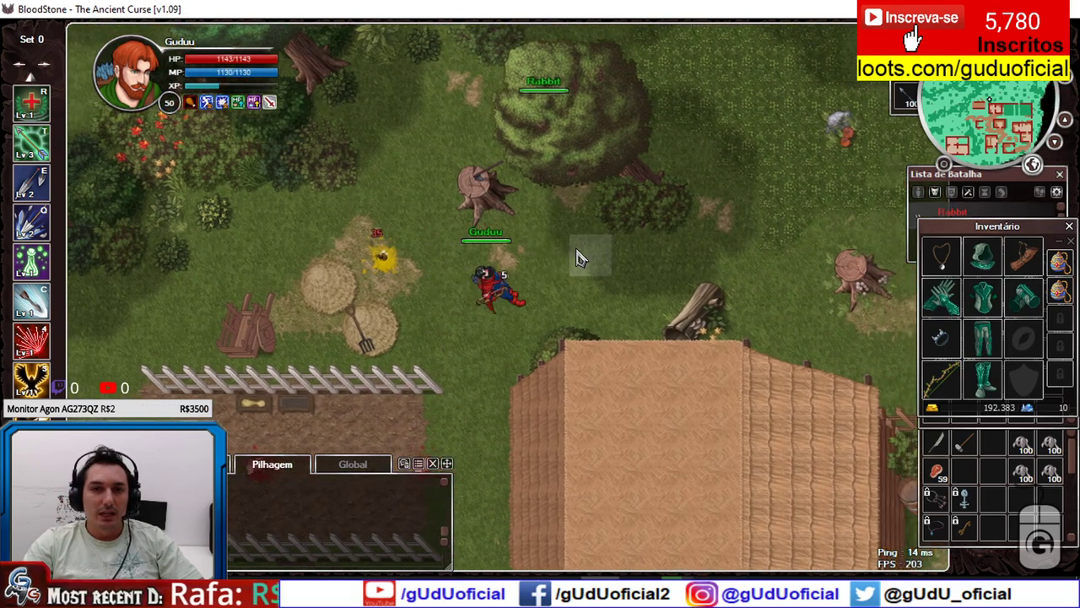
key("Up")
key("Up")
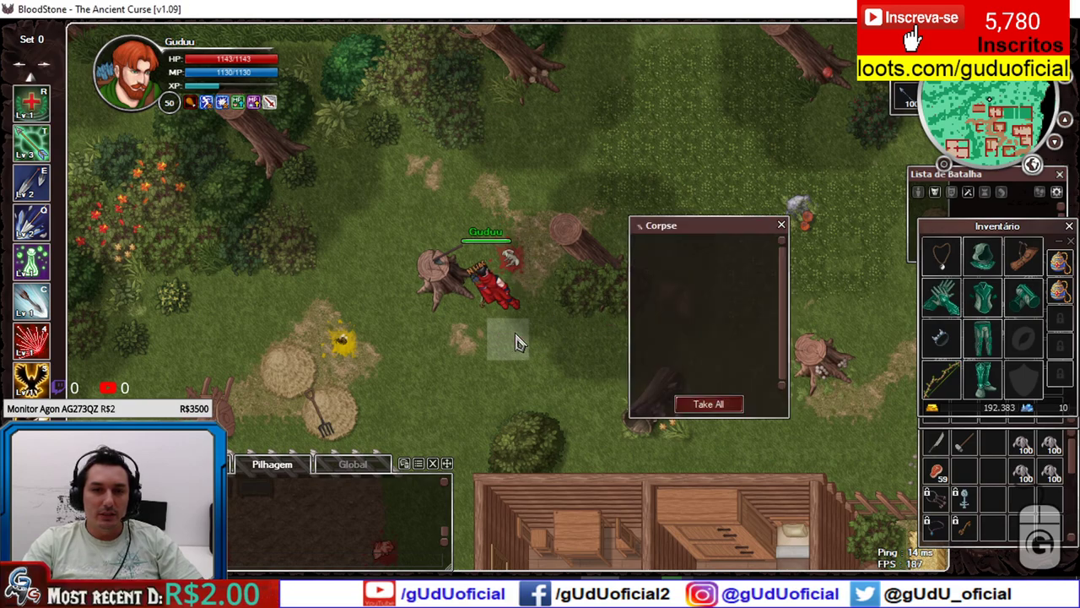
Step: Walk north-east through the forest to Rurik and attack the Bee on the way
key("Up")
key("Up")
key("Up")
key("Right")
key("Right")
key("Right")
key("Right")
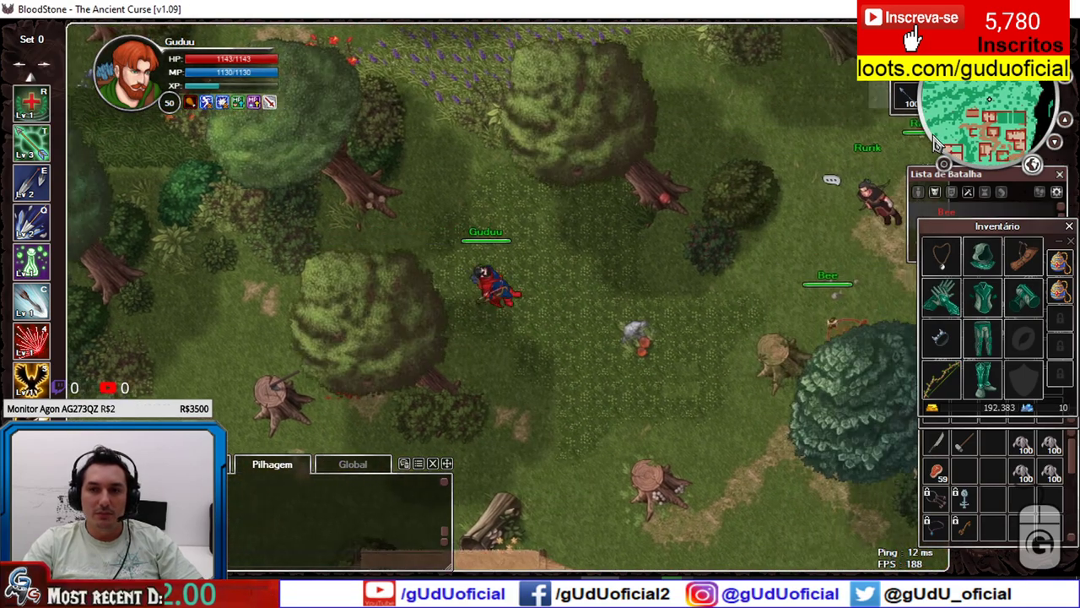
key("Right")
key("Right")
key("Right")
key("Right")
key("Right")
key("Right")
key("Right")
key("Up")
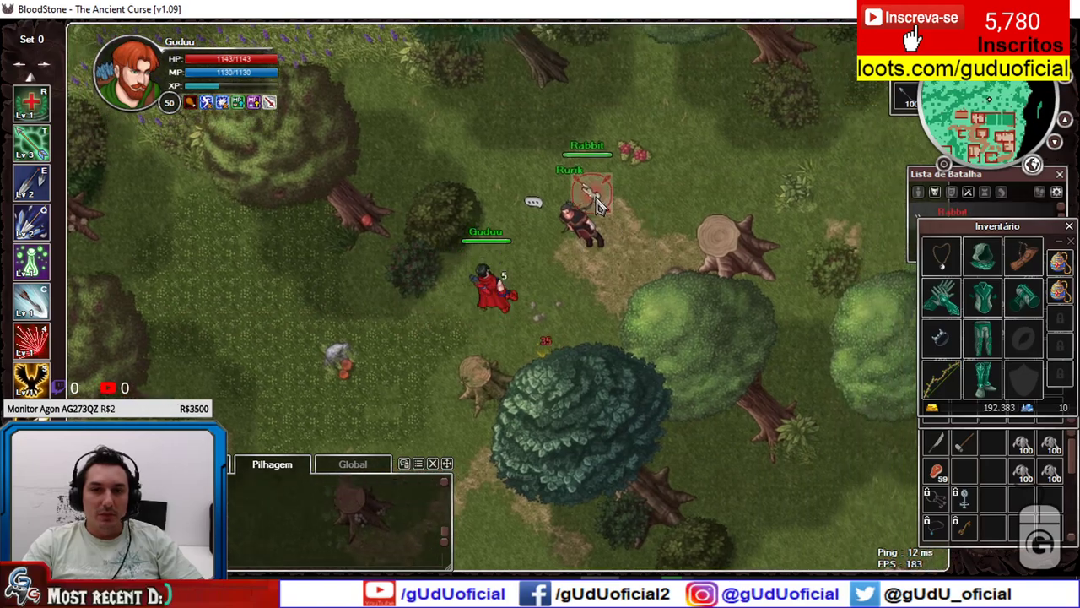
Step: Attack the Rabbit beside Rurik and walk to the flowers next to it
right_click(597, 199)
key("Up")
key("Up")
key("Up")
key("Right")
key("Right")
key("Right")
key("Right")
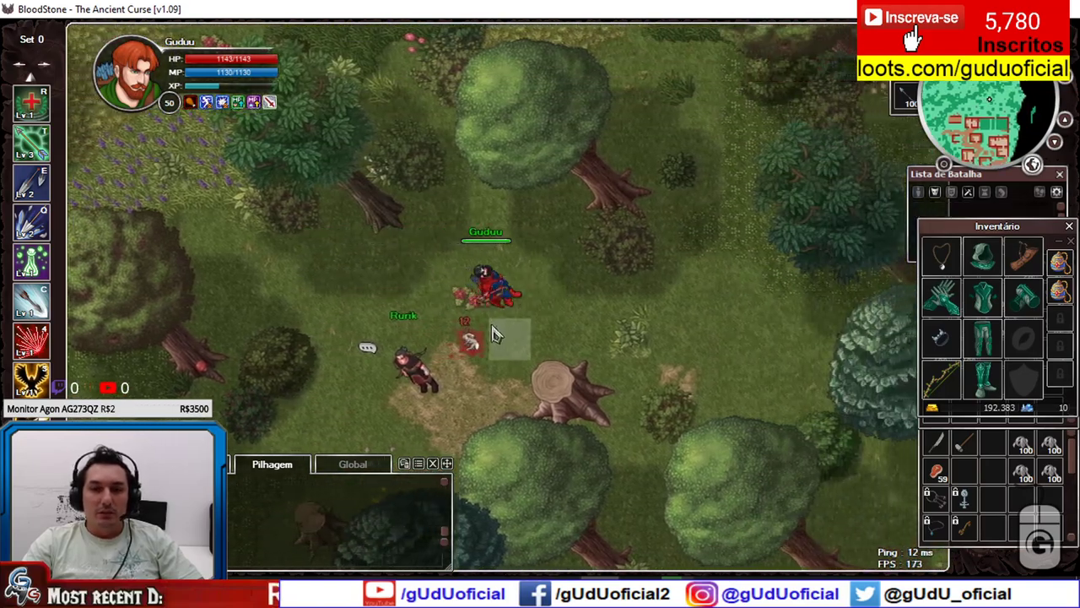
Step: Take all the loot from the Rabbit's corpse and continue walking east through the forest
right_click(471, 341)
left_click(717, 403)
key("d")
key("d")
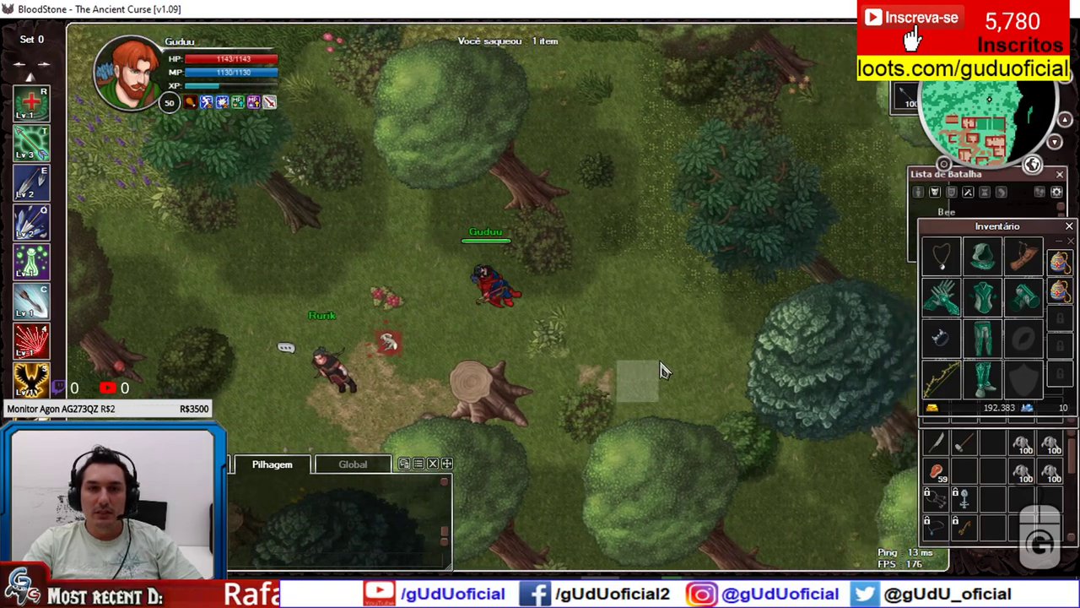
key("Right")
key("Right")
key("Right")
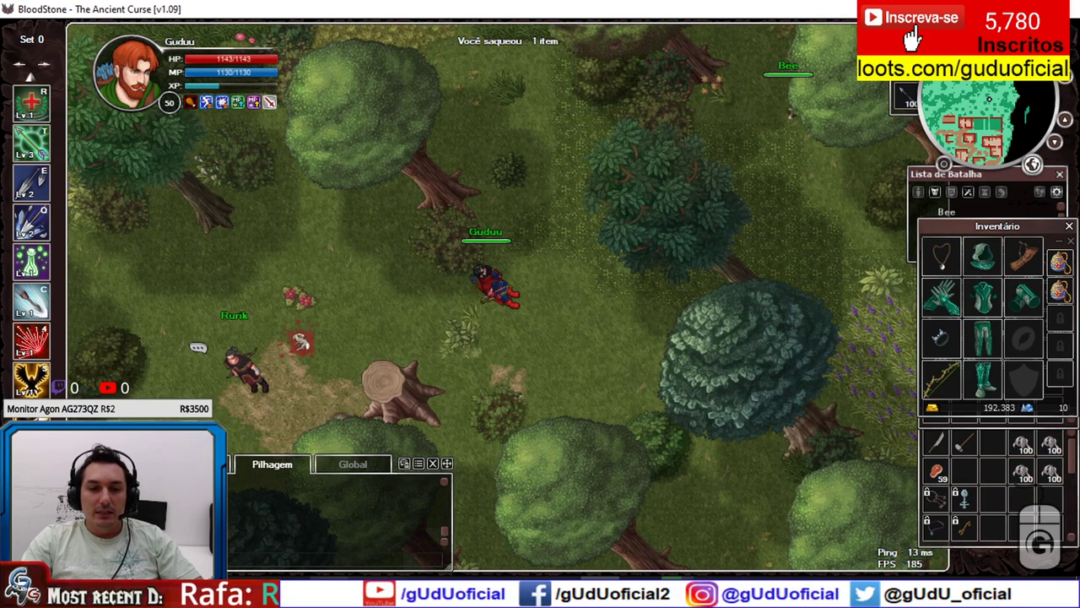
Step: Switch to Excel and highlight the Skeleton Archer and Goblin Archer rows, and the Molpie row, to review their ratios
key("alt+Tab")
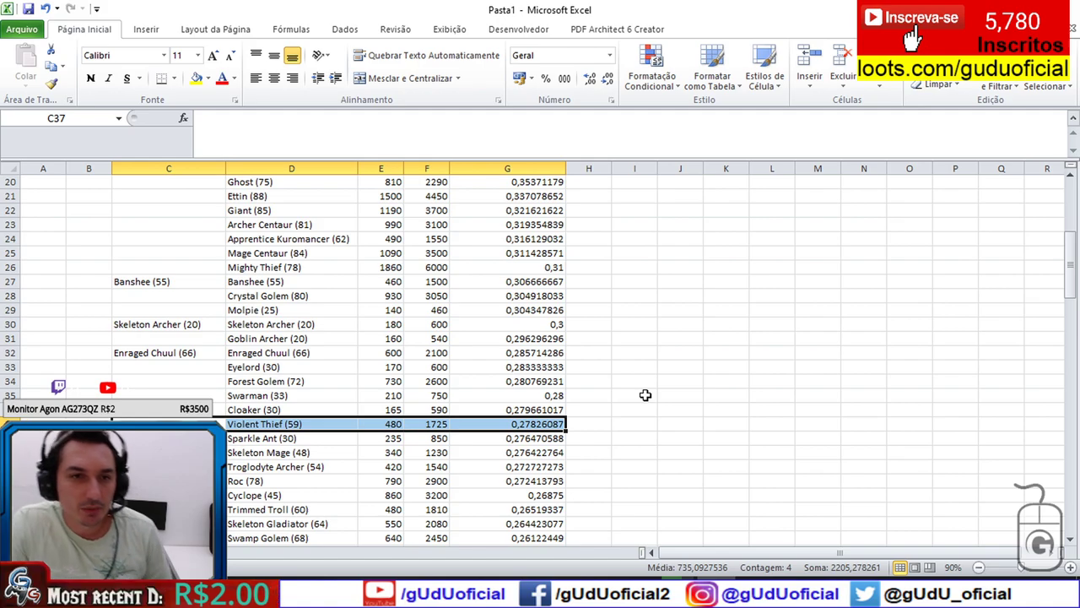
scroll(486, 372, "up", 4)
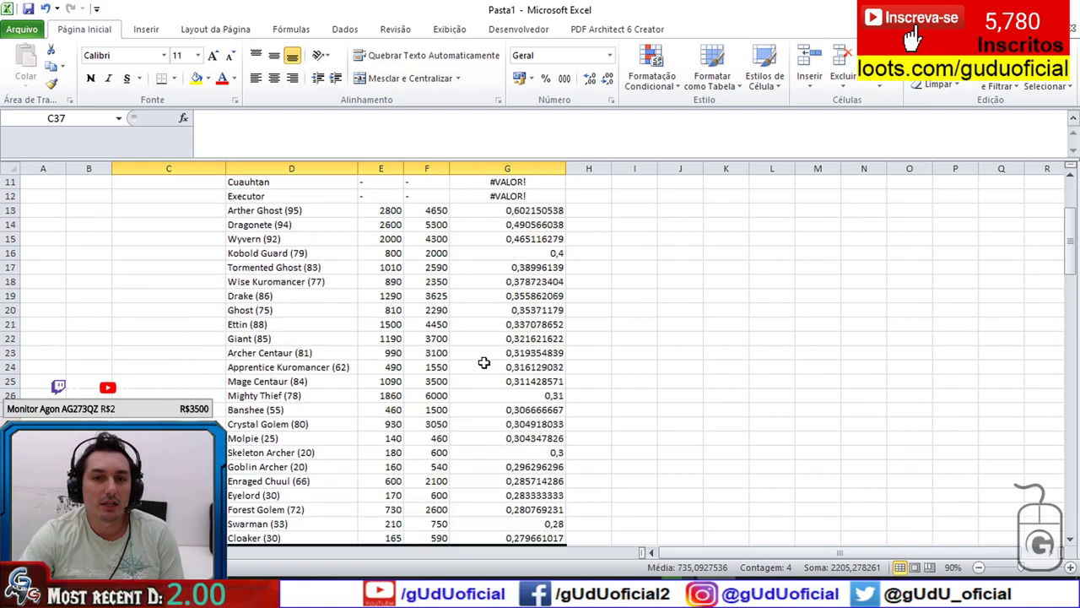
scroll(566, 336, "down", 1)
left_click_drag(1069, 243, 1069, 252)
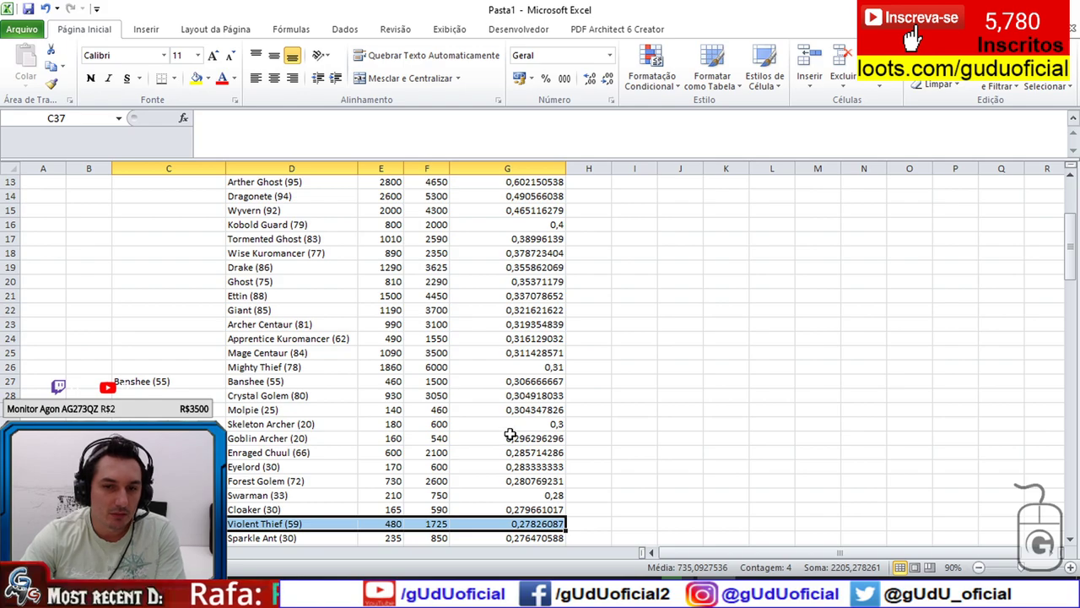
left_click_drag(169, 423, 590, 438)
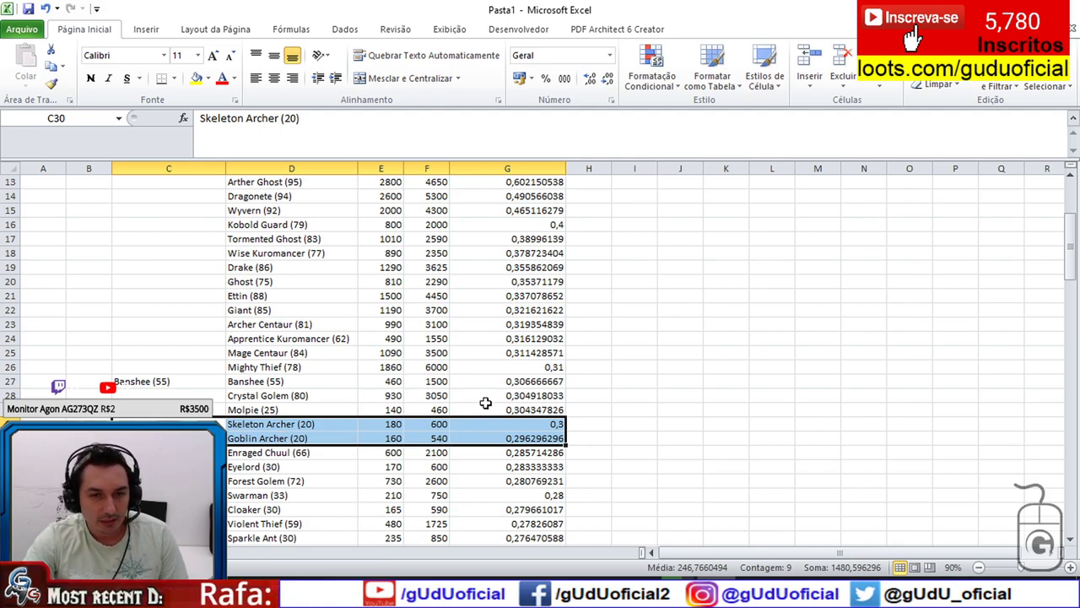
left_click_drag(537, 414, 255, 414)
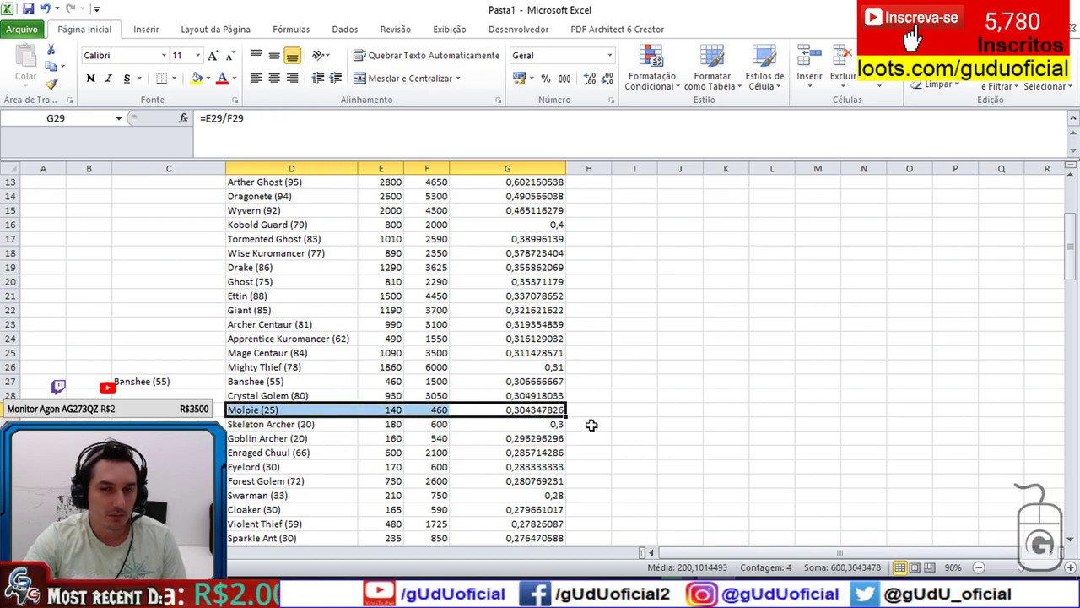
Step: Highlight the Javaligre row and the Rat row near the end of the list to review their EXP, HP and ratios
scroll(420, 460, "down", 3)
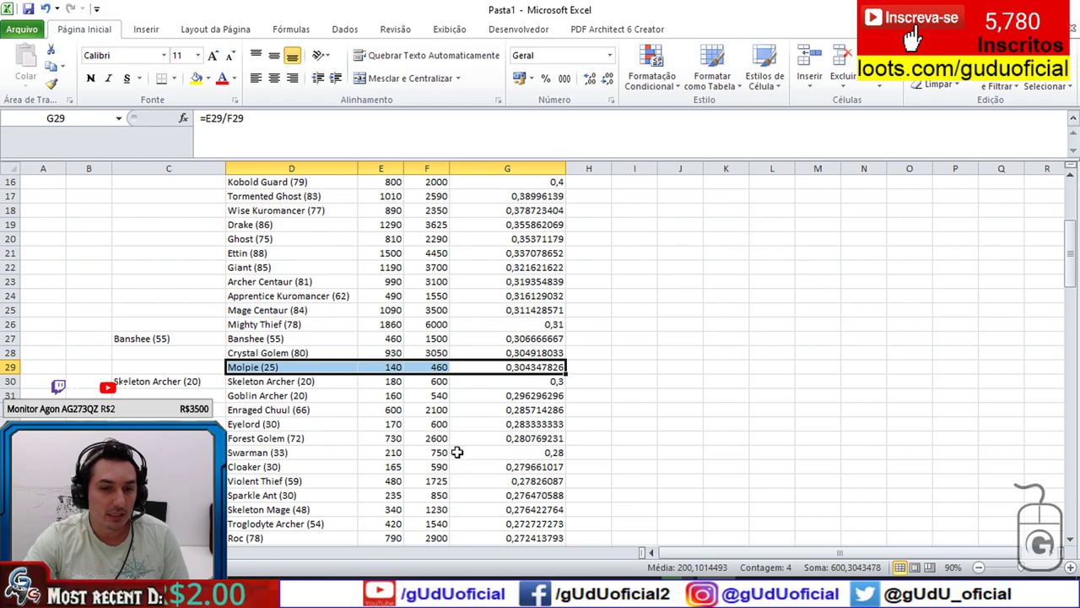
scroll(457, 443, "down", 20)
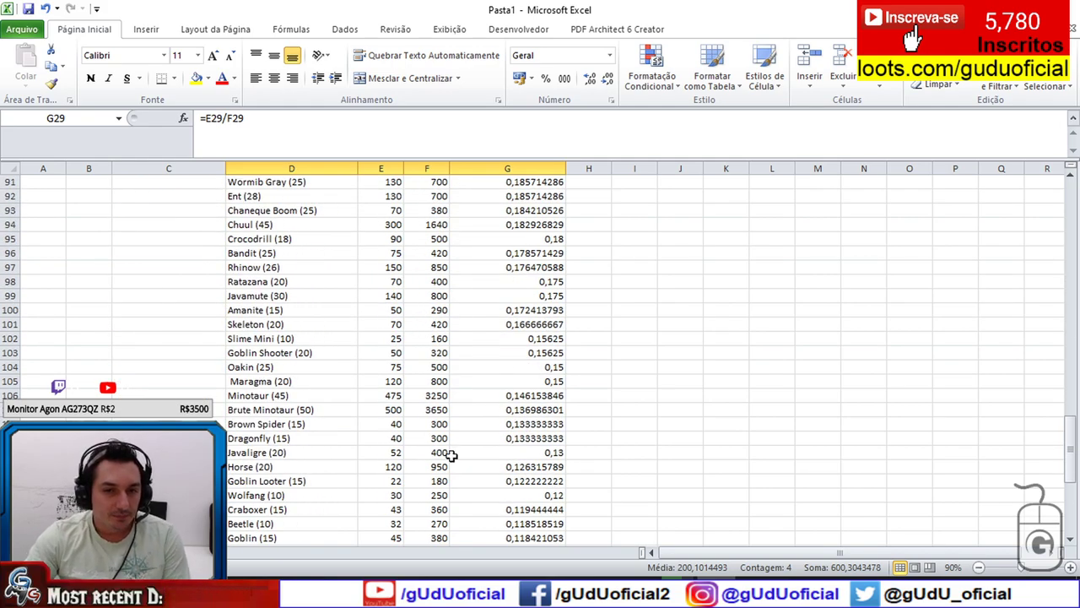
scroll(453, 456, "down", 2)
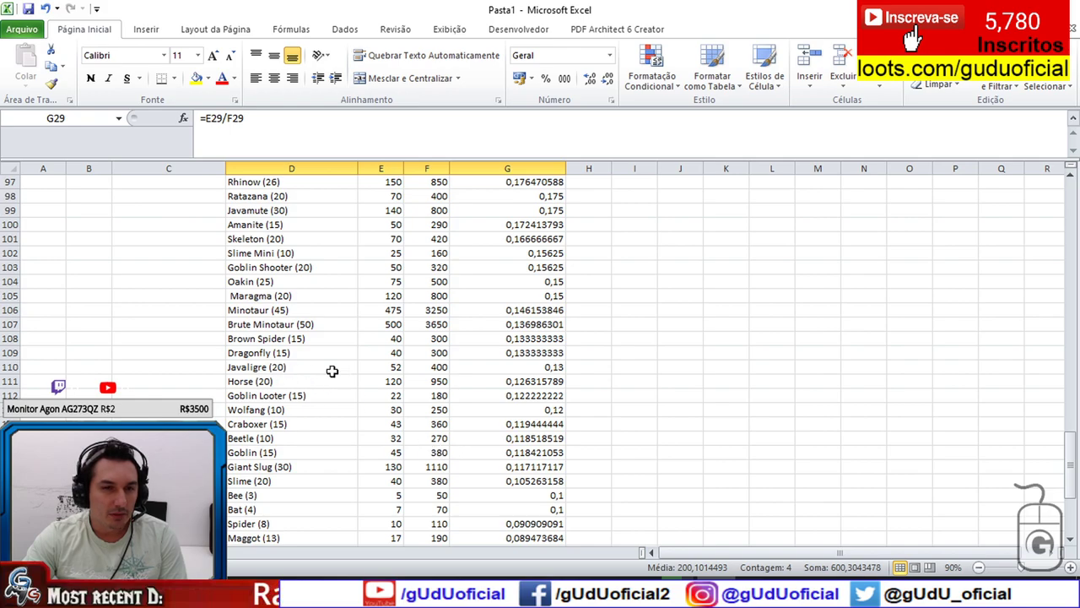
left_click_drag(284, 367, 487, 366)
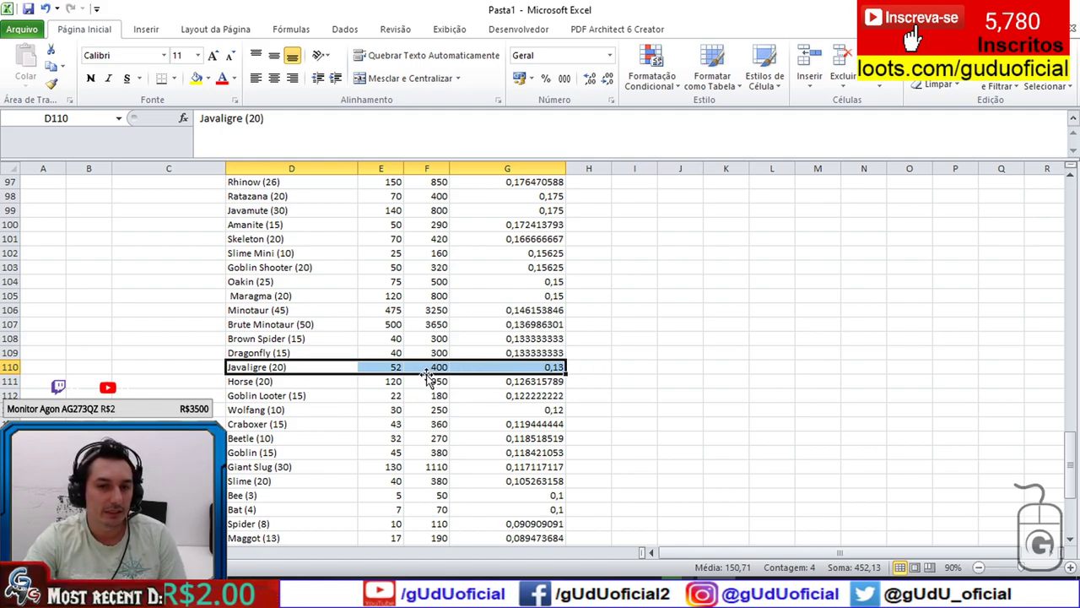
scroll(431, 380, "down", 2)
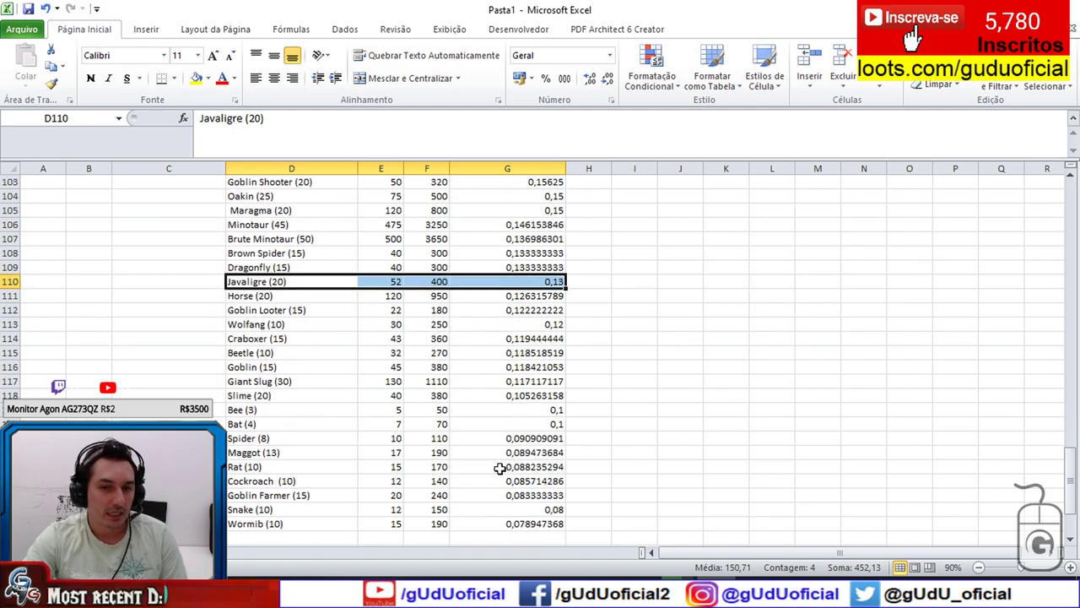
left_click_drag(499, 468, 289, 468)
scroll(308, 492, "down", 1)
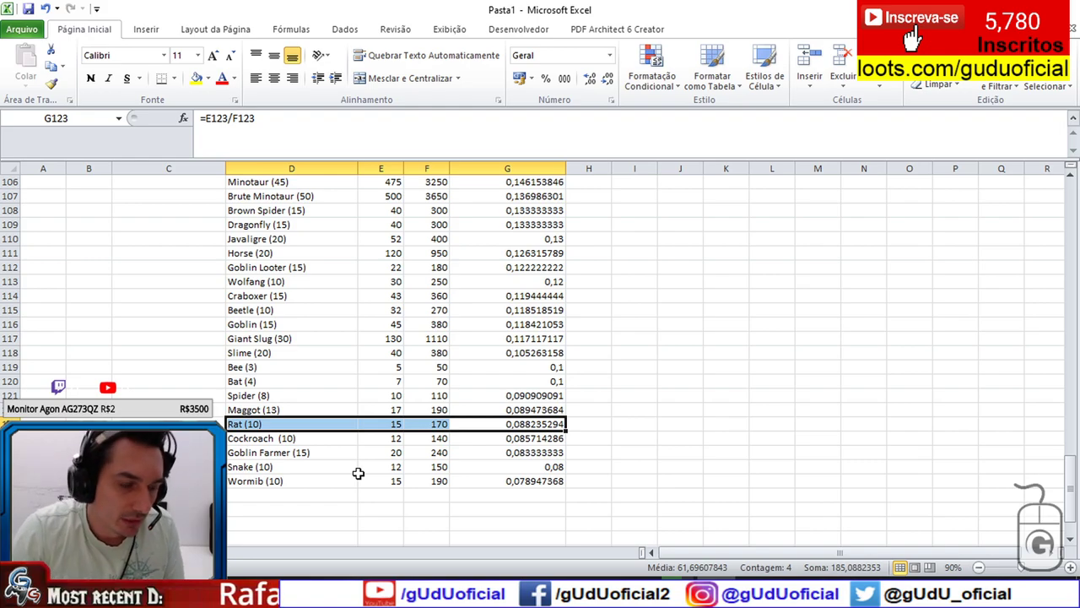
Step: Highlight the Maggot and Giant Slug rows, and select the Goblin and Javaligre names to review their ratios
left_click_drag(518, 411, 319, 414)
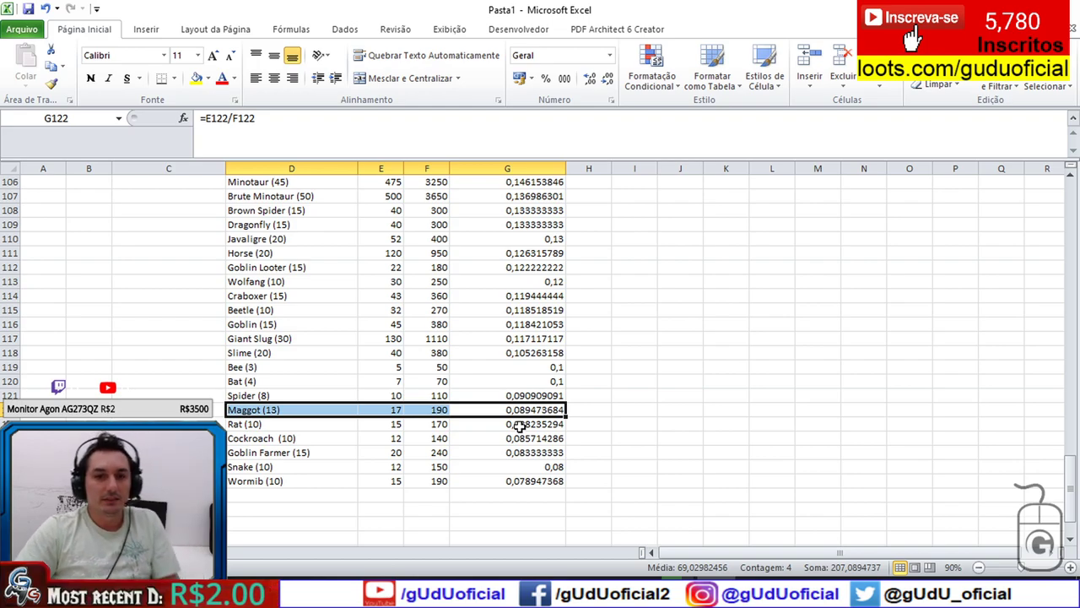
left_click_drag(509, 339, 295, 348)
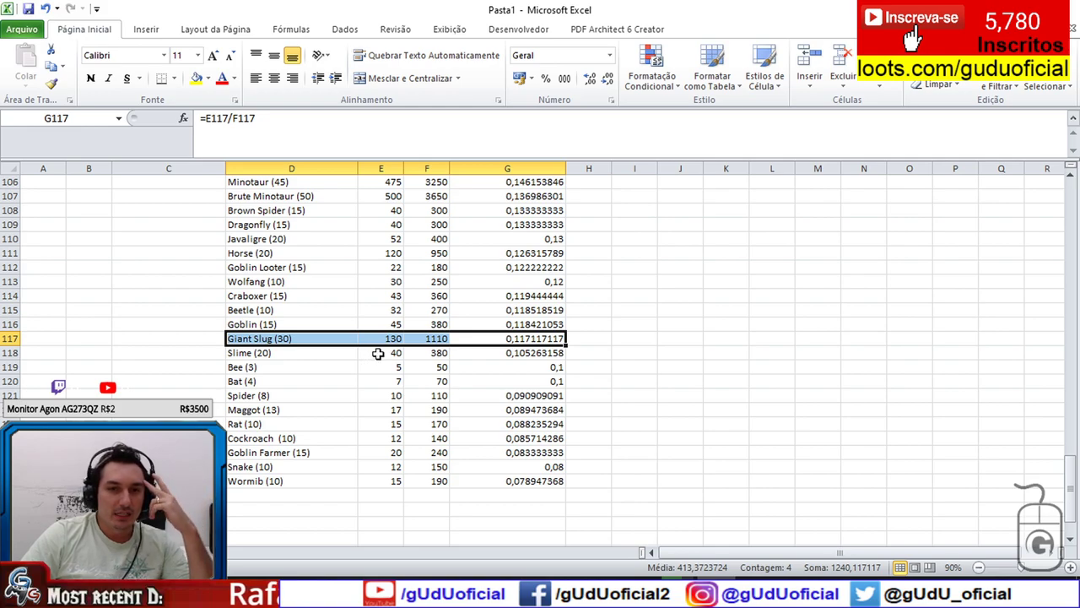
left_click(299, 324)
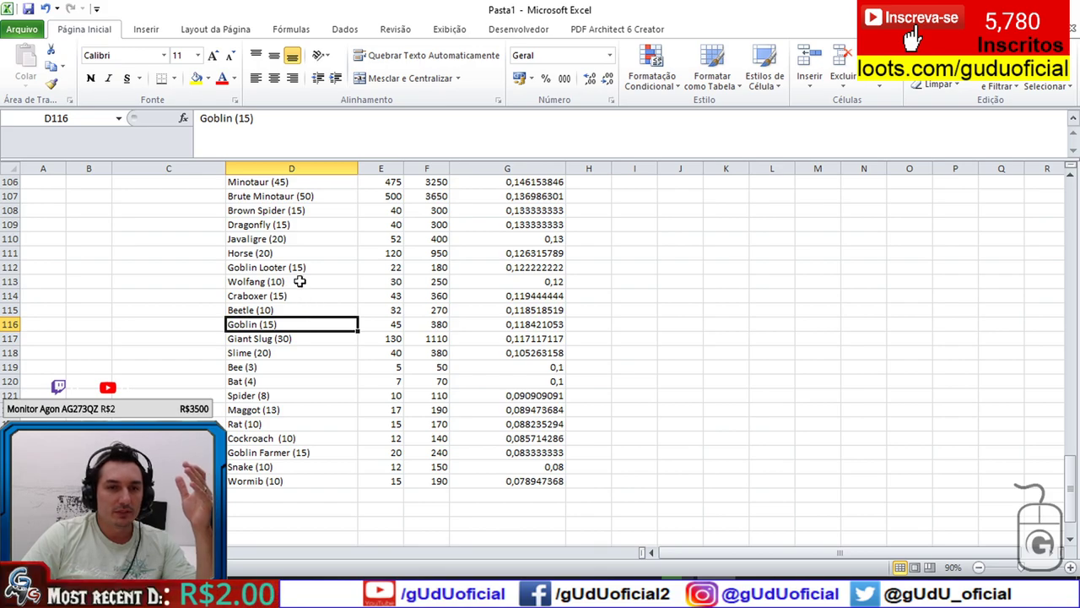
left_click(298, 238)
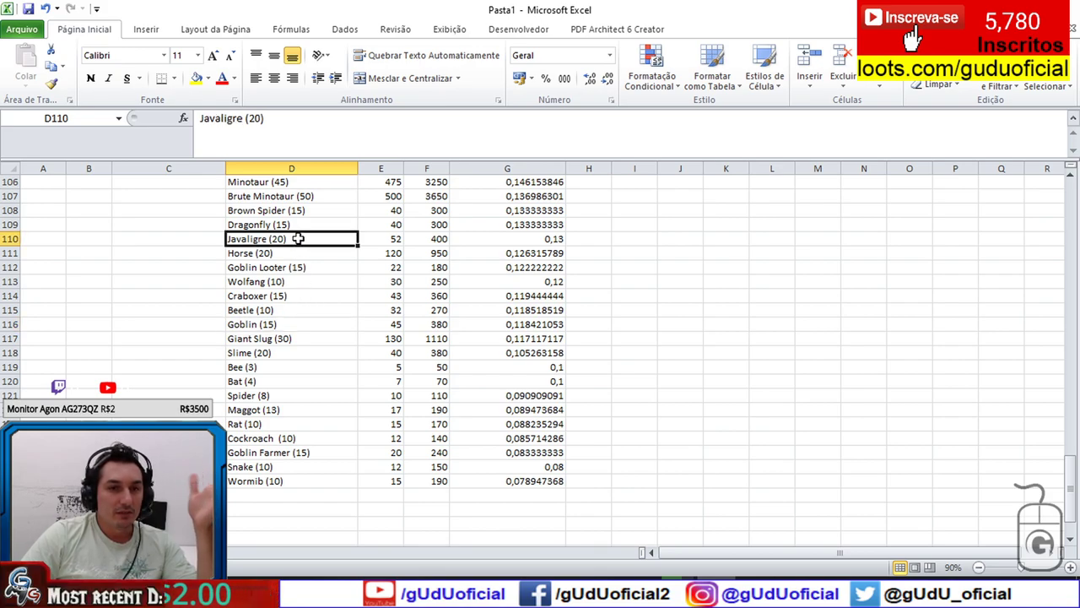
Step: Go up the monster list through the Maragma, Skeleton and Amanite entries to review their ratios
scroll(313, 239, "up", 1)
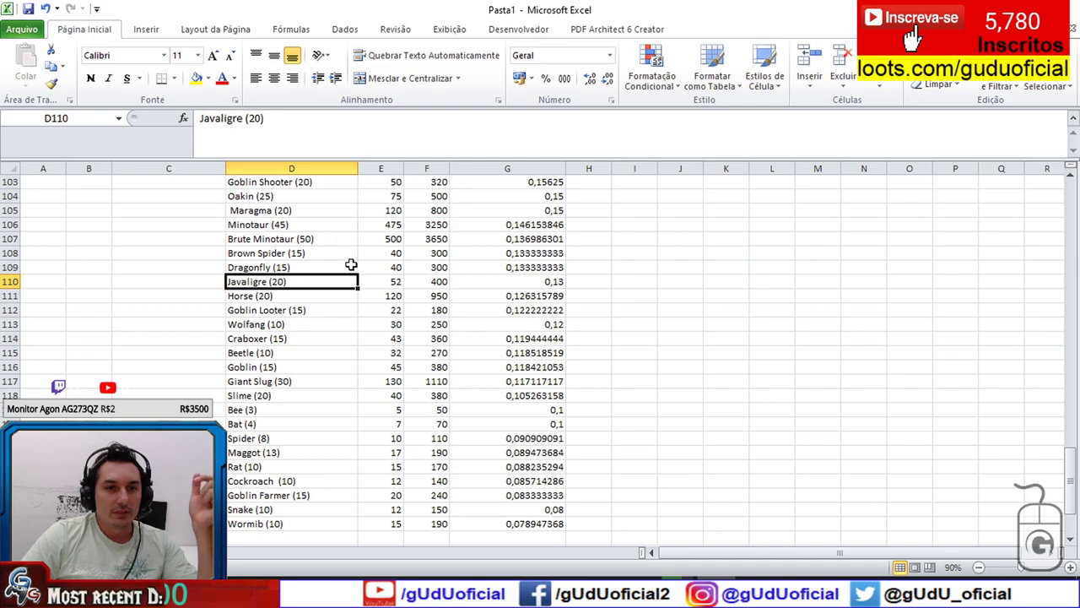
left_click(312, 210)
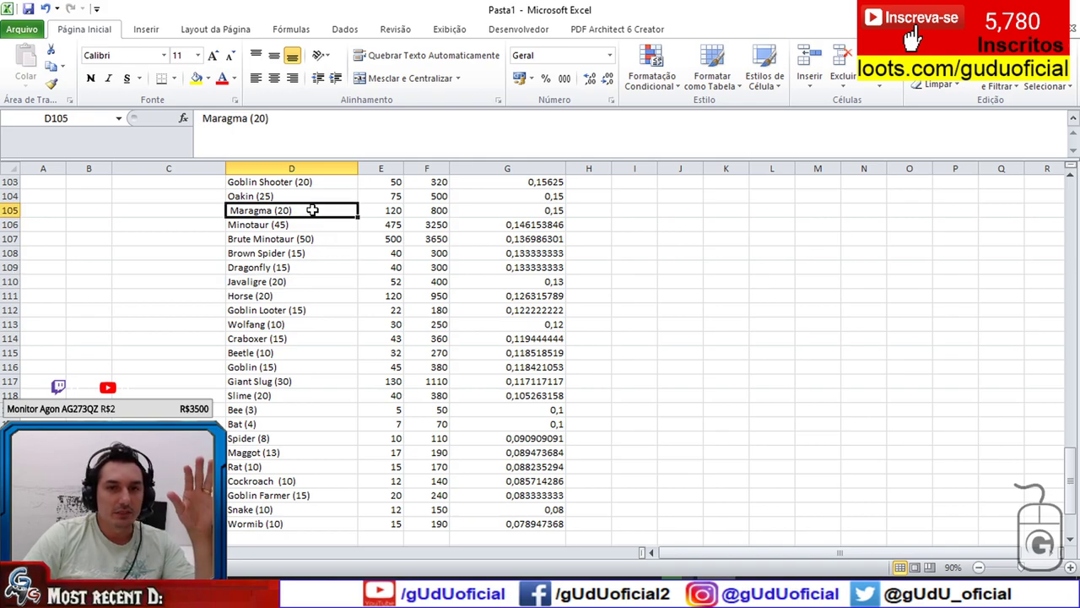
scroll(384, 305, "up", 2)
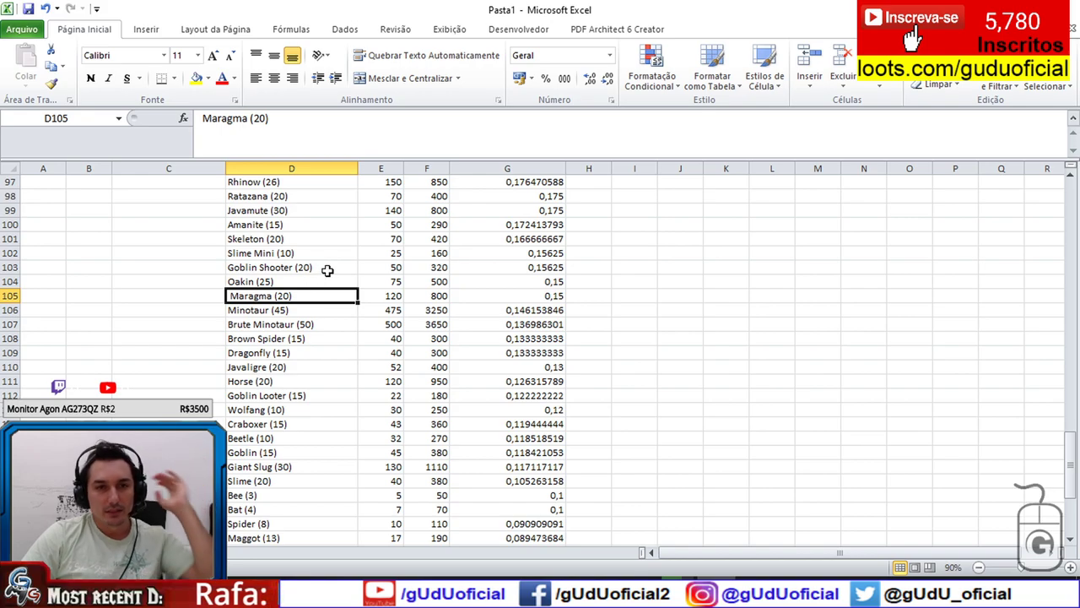
left_click(325, 242)
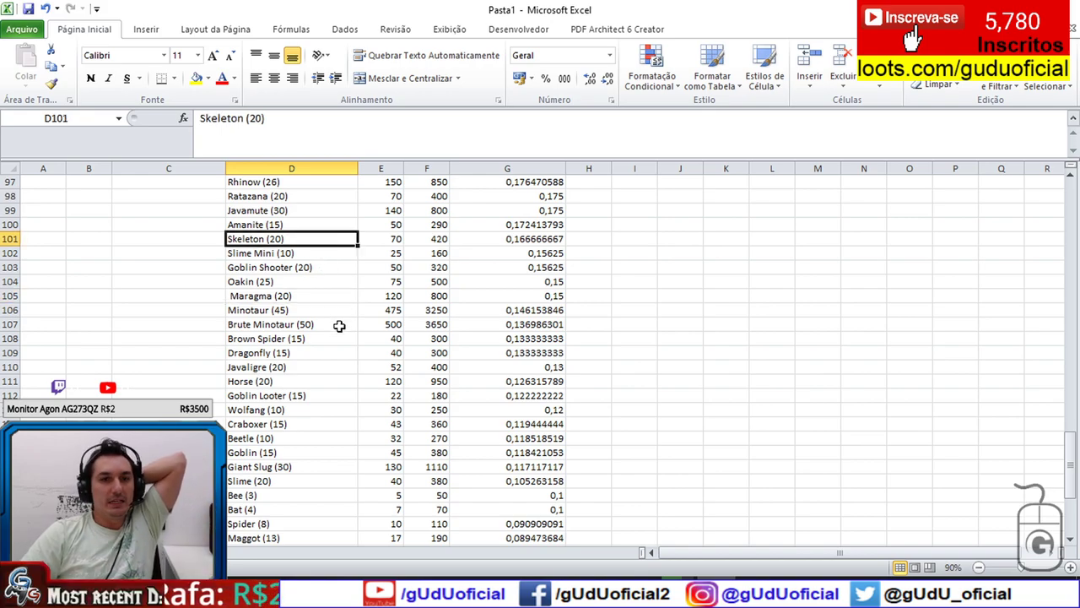
scroll(339, 326, "up", 1)
key("Up")
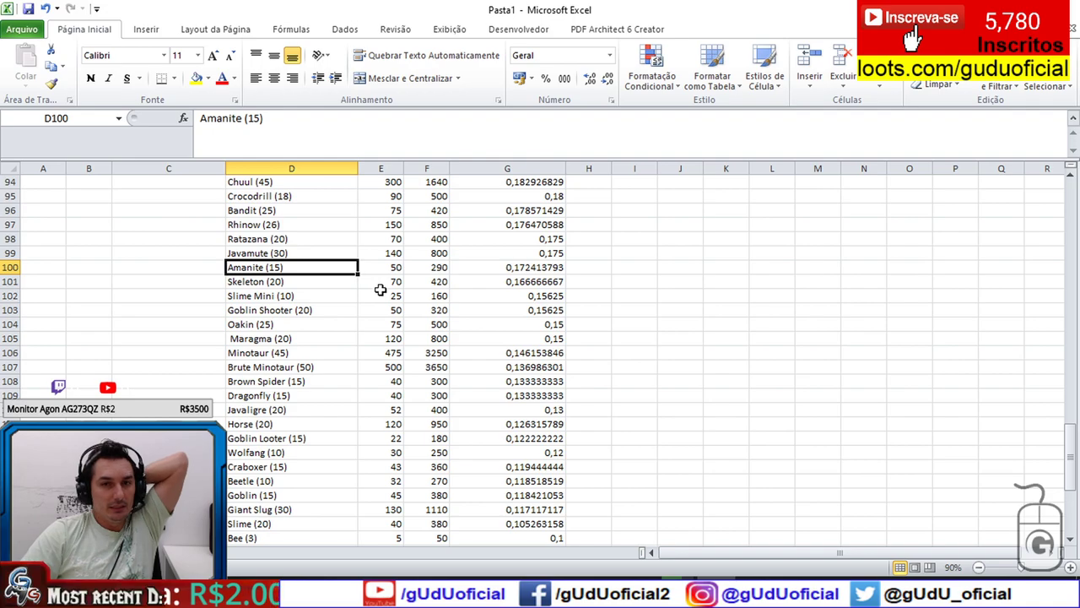
Step: Select the Ratazana entry and highlight the Crocodrill (18) row to review its EXP, HP and ratio
left_click(314, 241)
scroll(409, 274, "up", 1)
left_click_drag(323, 244, 557, 241)
scroll(486, 349, "up", 1)
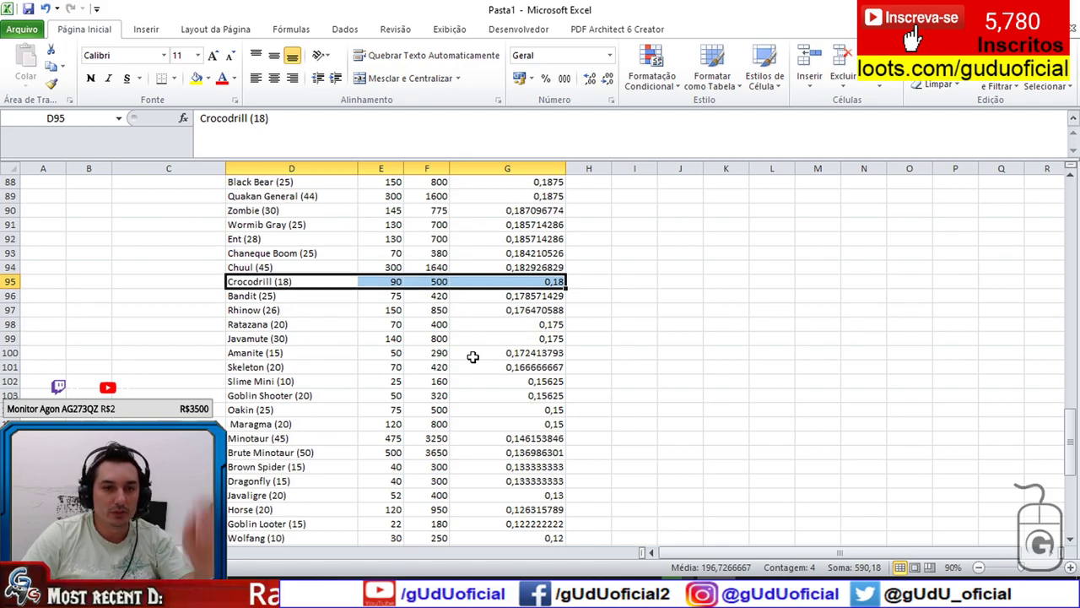
Step: Search the worksheet for "brute", list all matches and close the search
key("ctrl+l")
type("b")
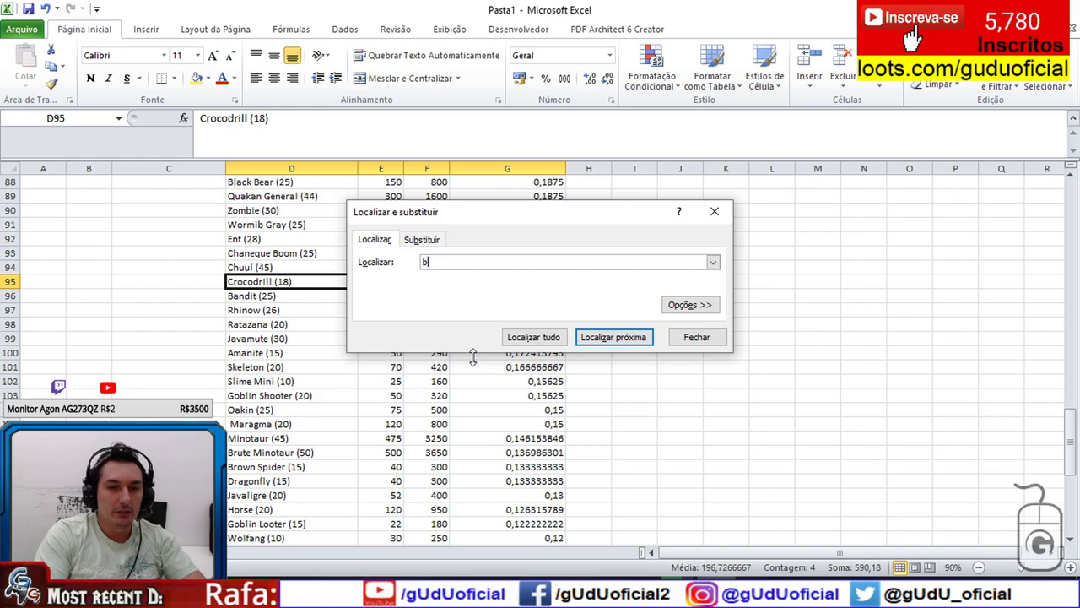
type("rute")
key("Return")
key("Return")
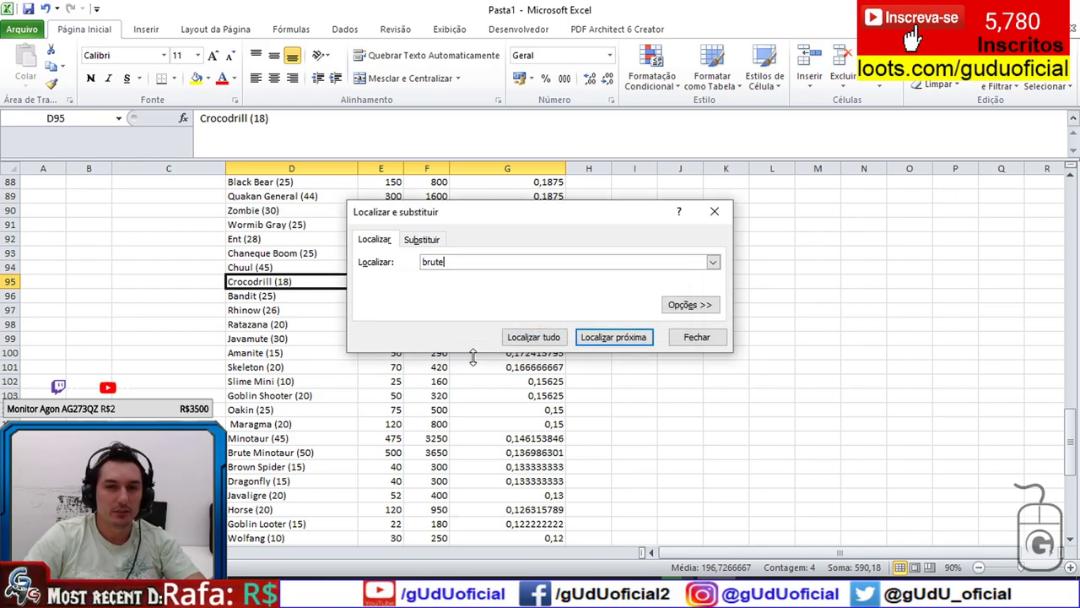
left_click(615, 337)
left_click(608, 325)
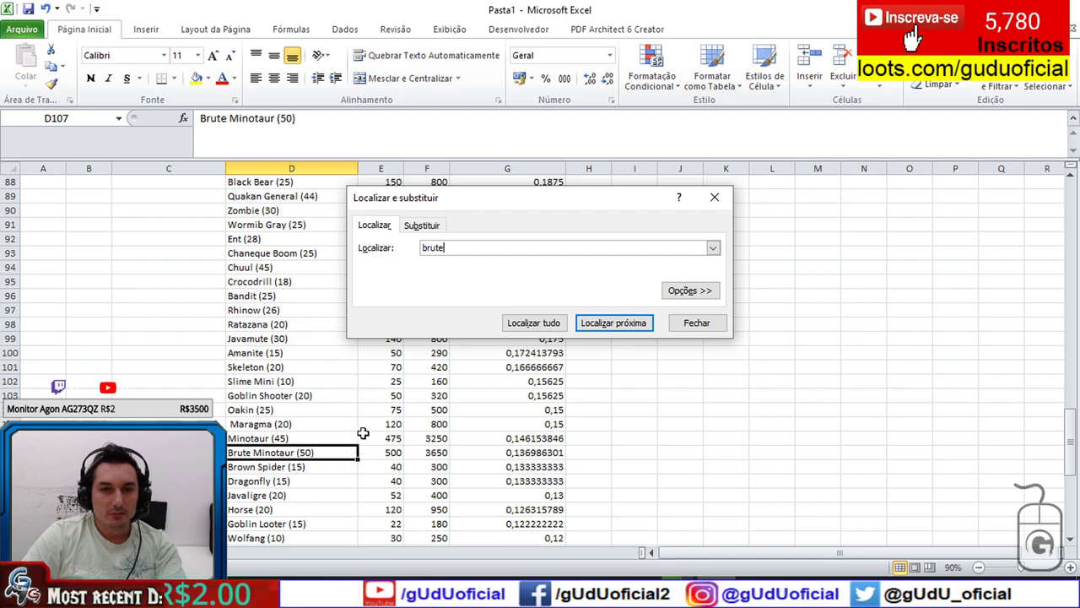
left_click(533, 324)
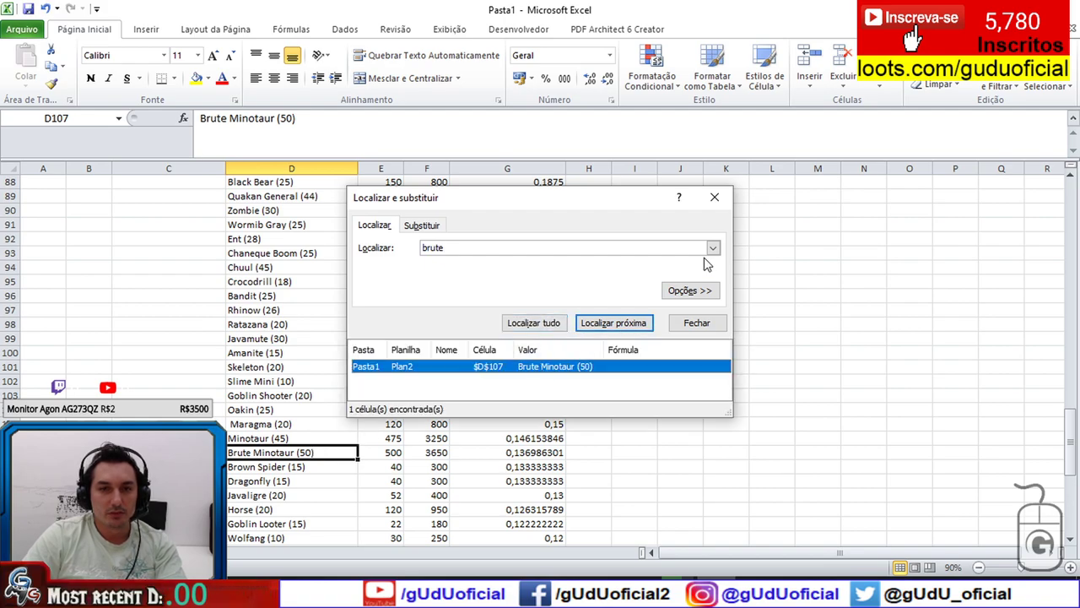
left_click(717, 201)
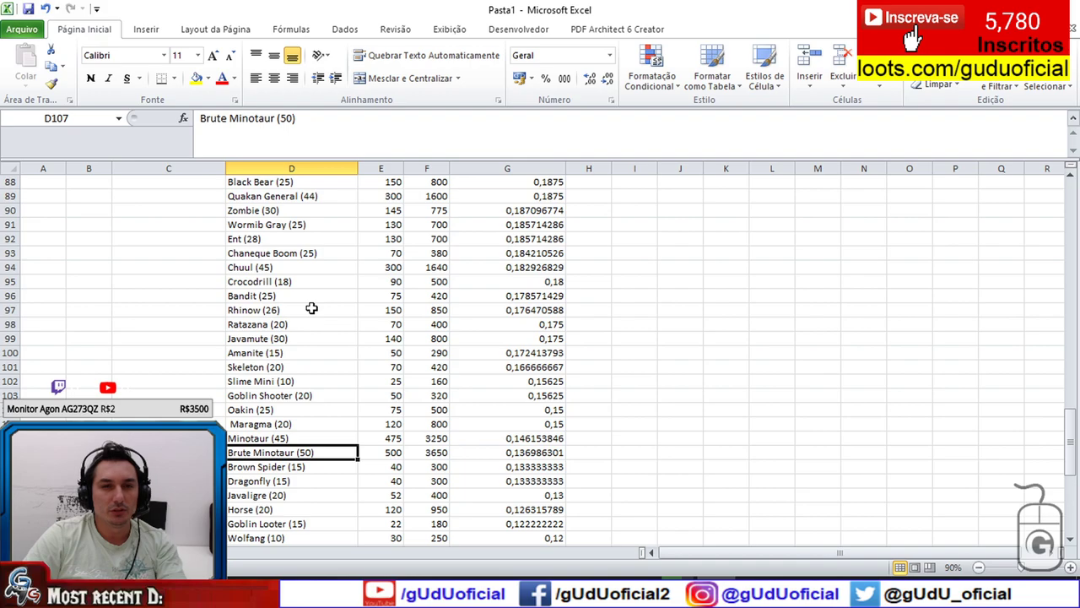
Step: Select the Crocodrill entry, switch to the browser and search the gudu.com.br monster database for "croco" up to Crocodrill Bruto
left_click(300, 285)
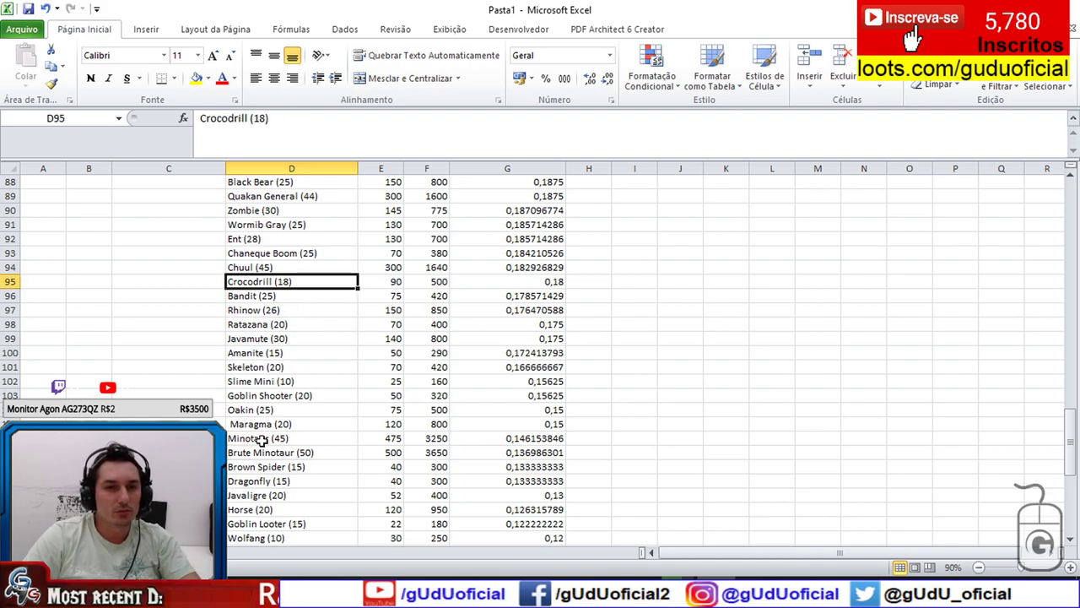
key("alt+Tab")
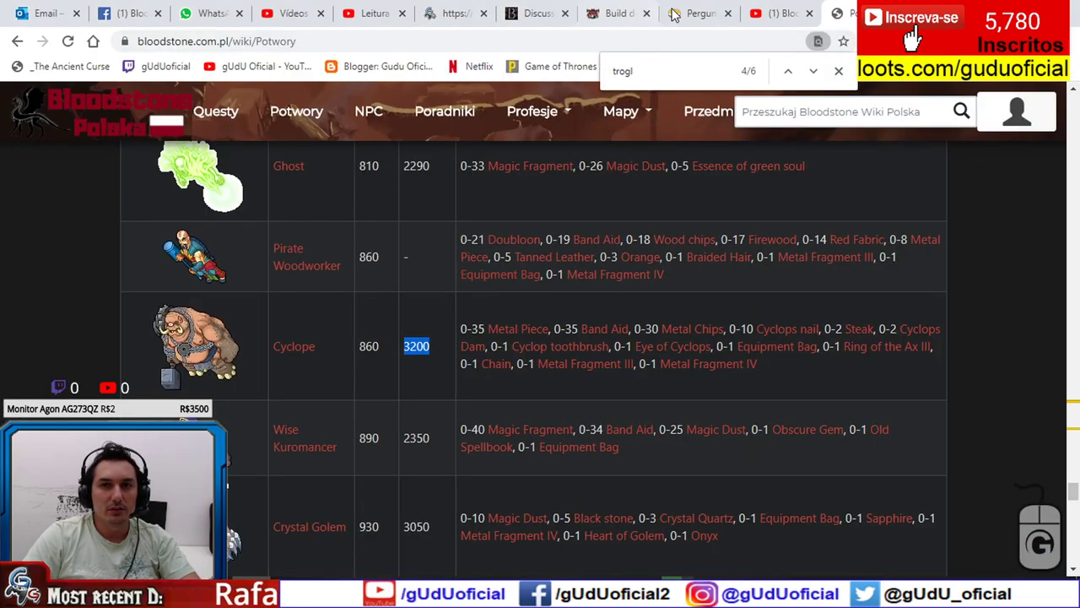
left_click(493, 12)
key("ctrl+f")
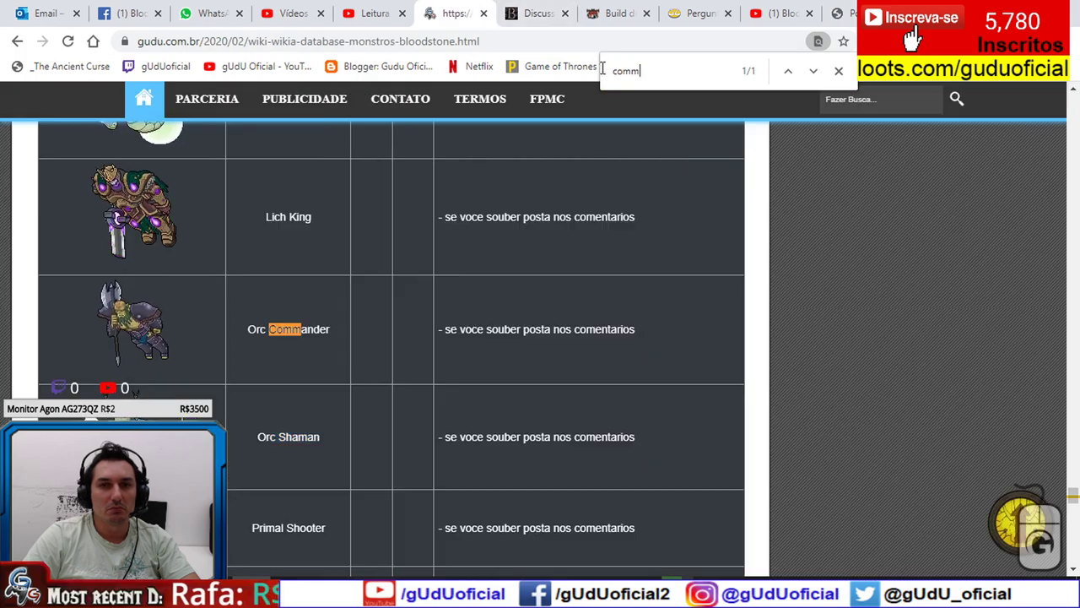
type("croco")
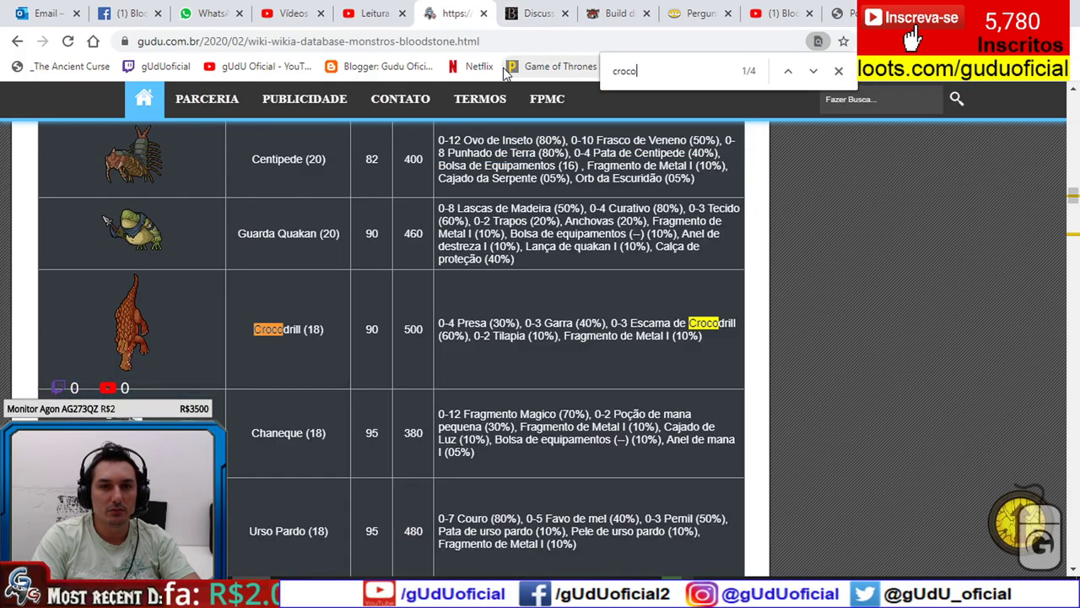
key("Return")
key("Return")
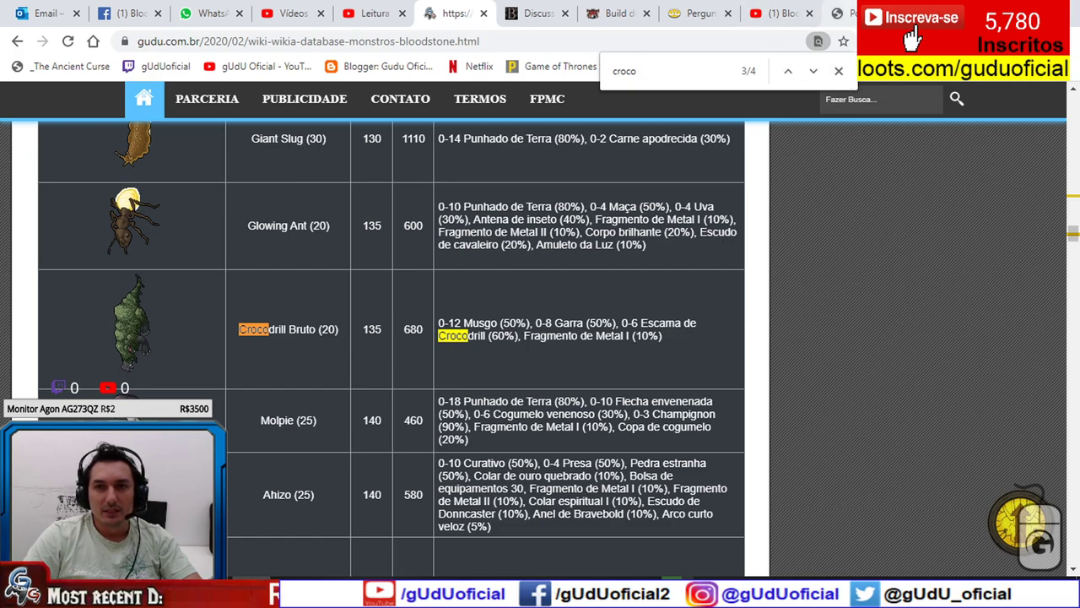
Step: Search the Potwory page of the Polish Bloodstone wiki for "bruto"
left_click(840, 13)
key("ctrl+f")
type("bruto")
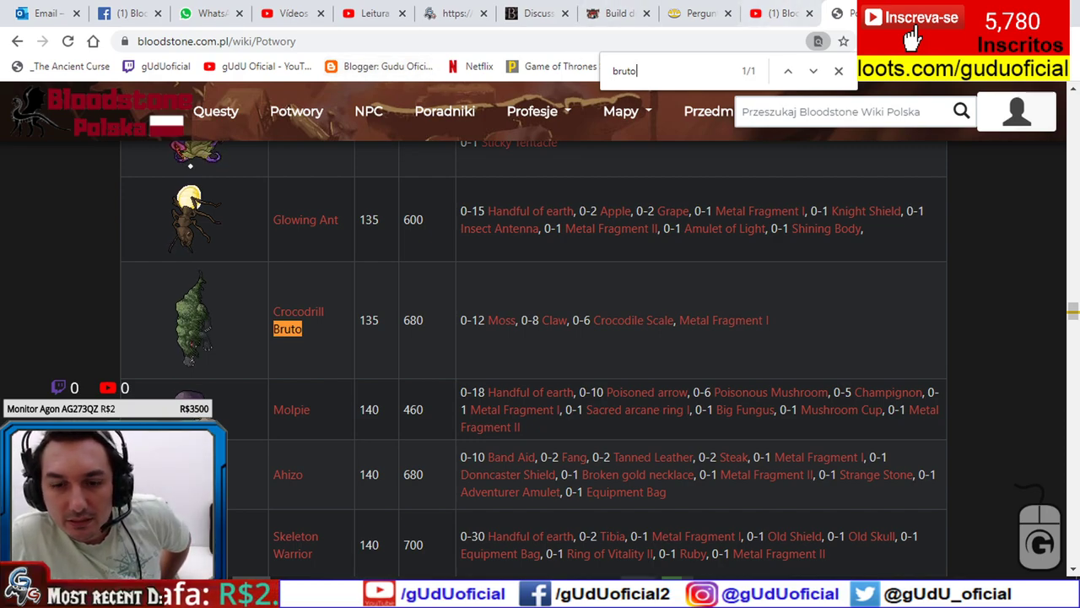
Step: Switch back to Excel and highlight the Crocodrill Bruto (20) row to review its EXP, HP and ratio
key("alt+Tab")
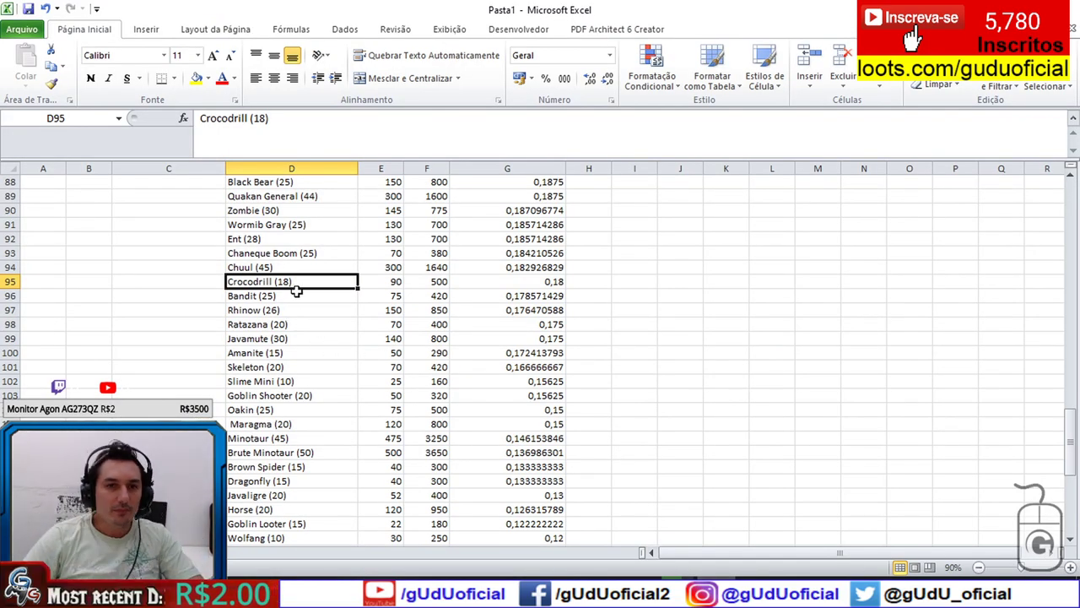
scroll(355, 306, "up", 2)
scroll(354, 306, "up", 3)
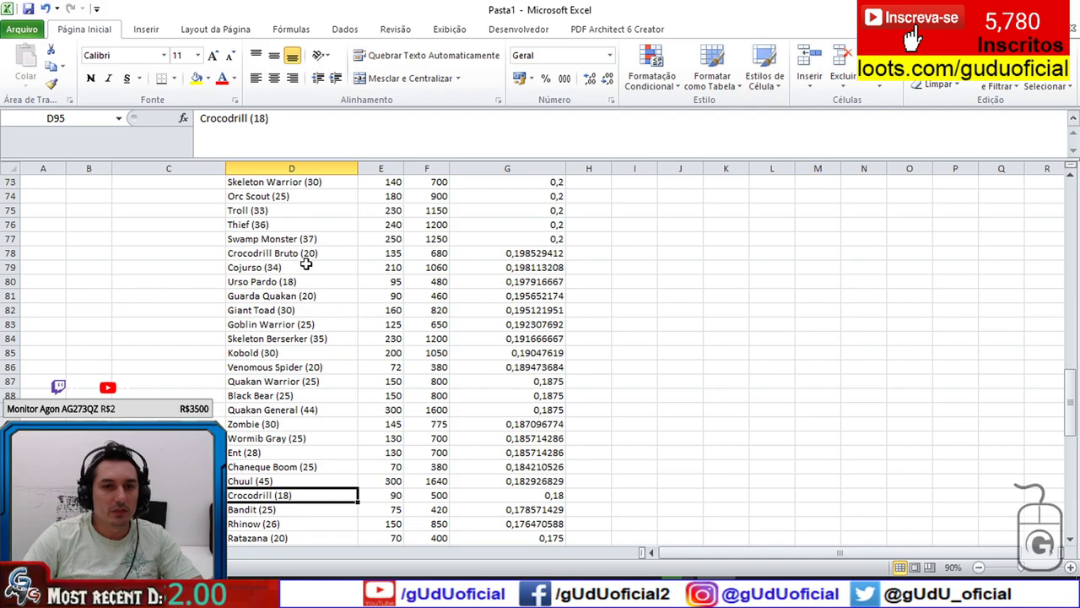
left_click_drag(495, 252, 295, 257)
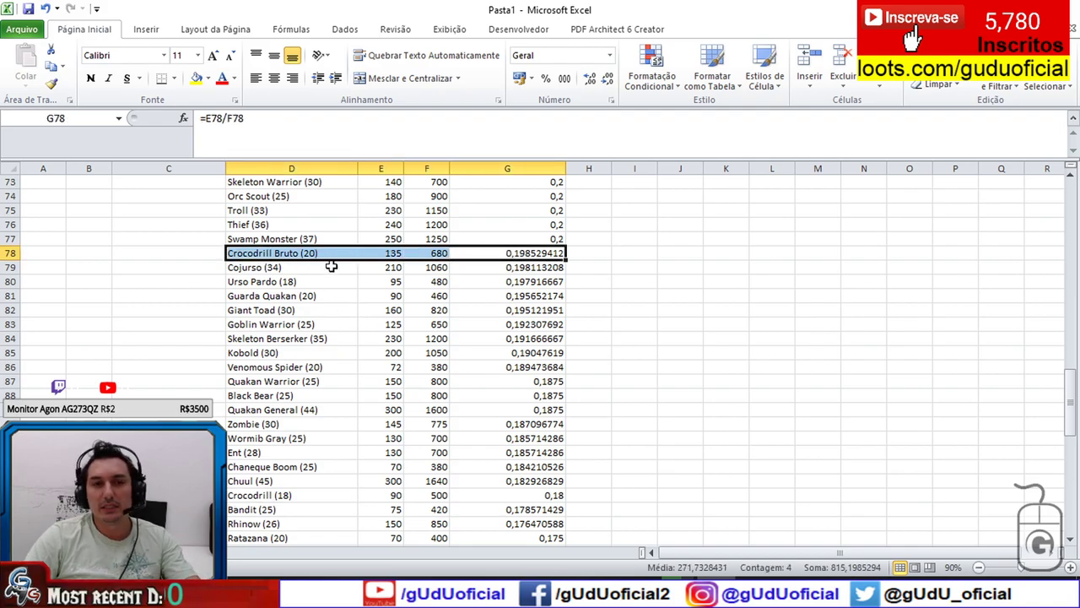
left_click(204, 250)
left_click(257, 253)
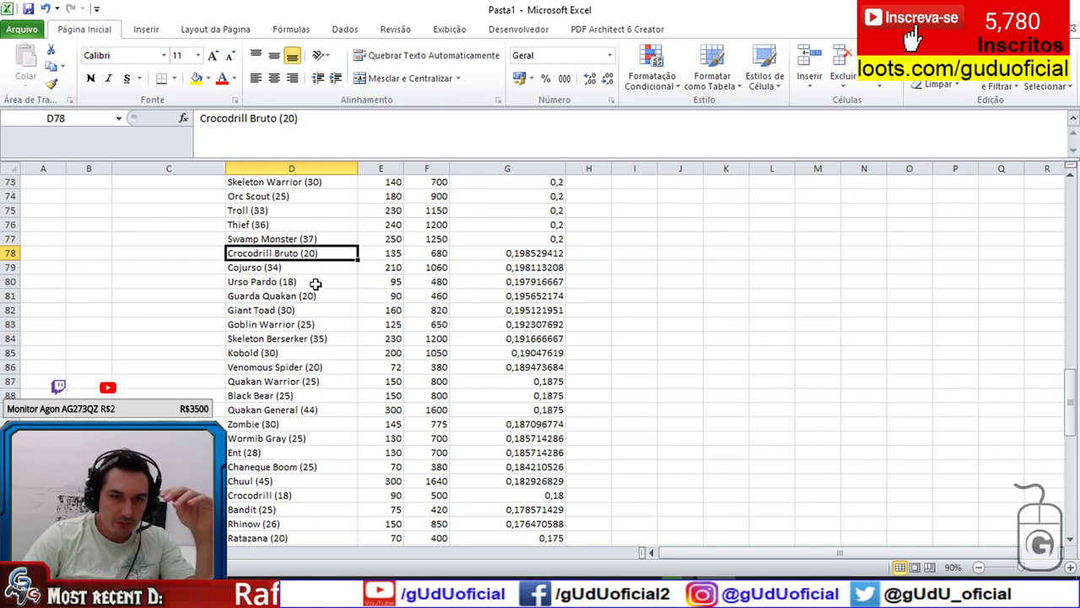
Step: Highlight the Wormib row at the end of the list and select its ratio cell for review
scroll(346, 452, "down", 11)
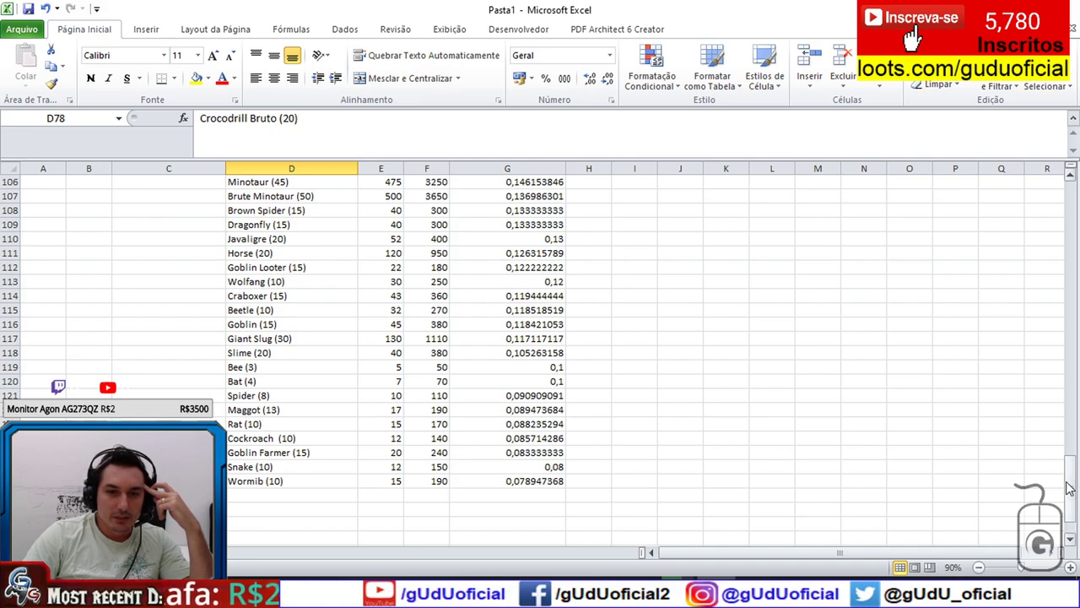
scroll(456, 519, "up", 1)
left_click(280, 510)
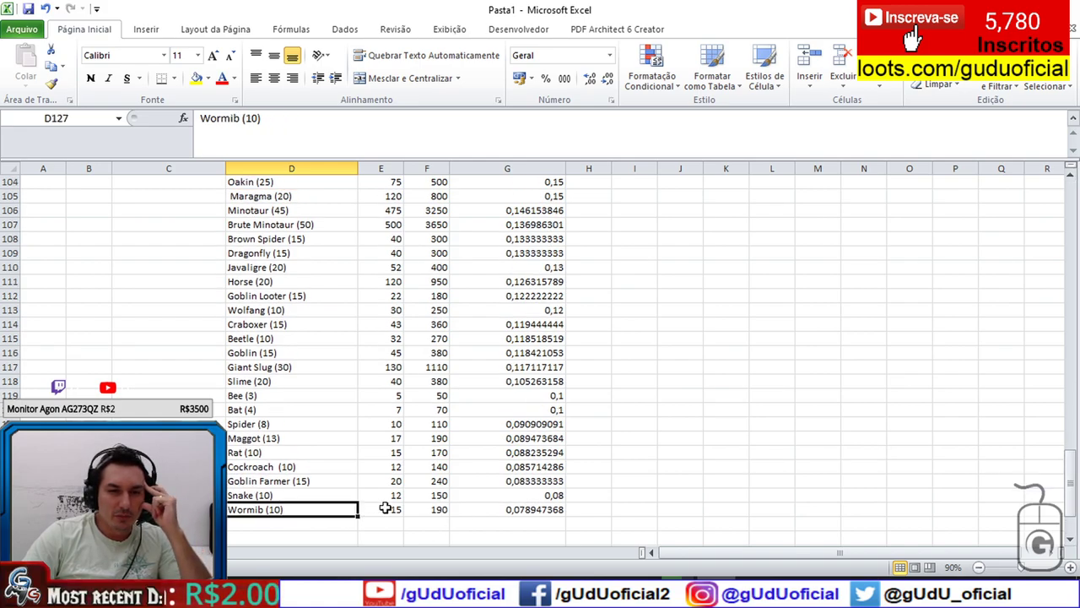
left_click_drag(534, 511, 365, 510)
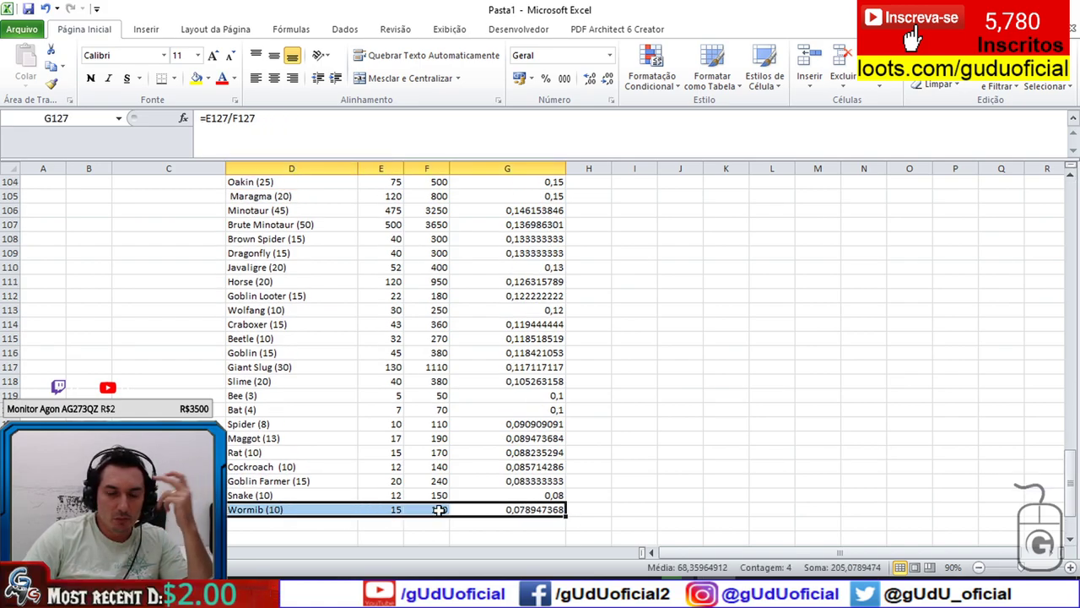
left_click(556, 510)
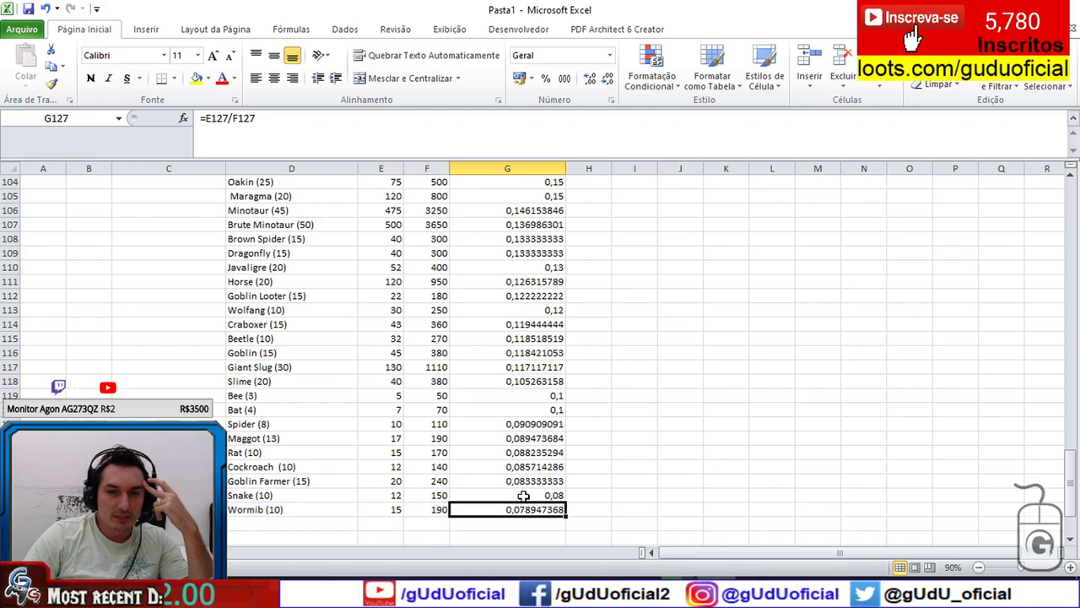
Step: Select the Goblin Farmer and Cockroach names, and review the Cockroach's ratio, HP and EXP cells
left_click(290, 480)
left_click(318, 466)
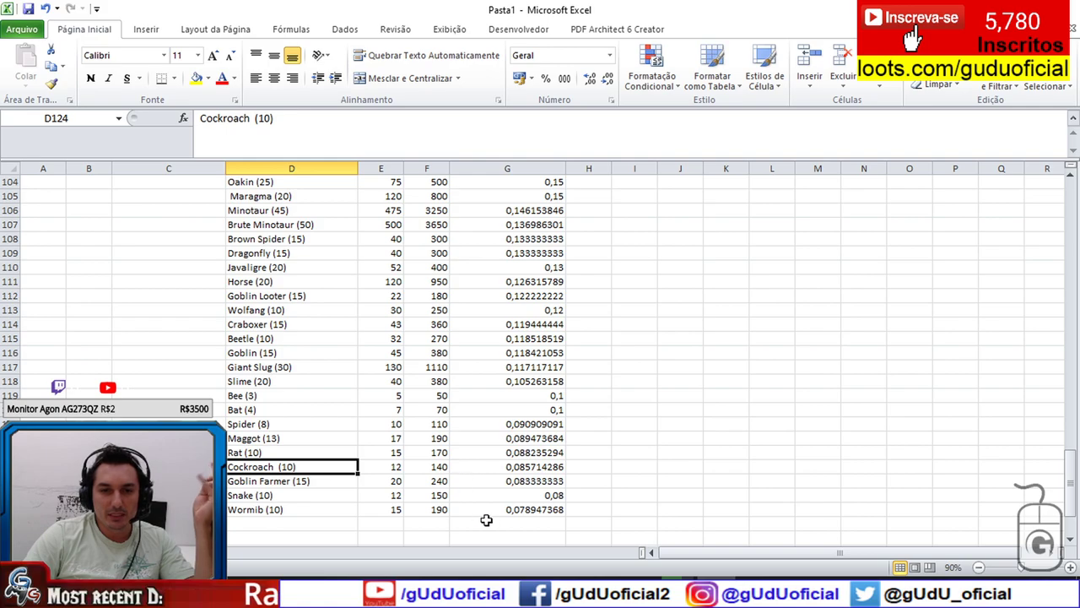
left_click(545, 468)
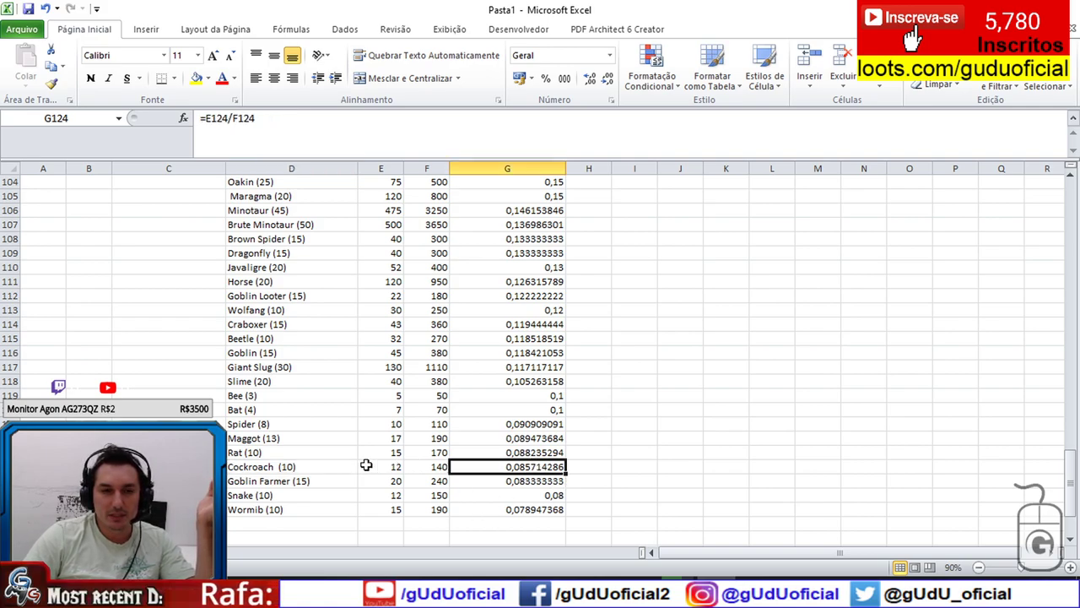
left_click(440, 466)
left_click(311, 469)
left_click_drag(424, 465, 377, 465)
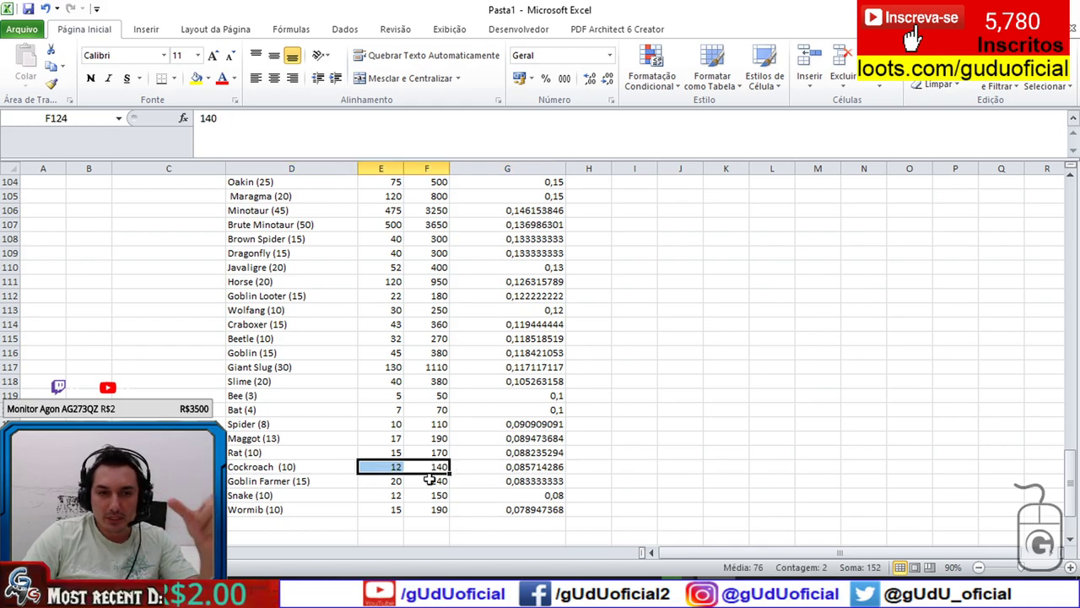
Step: Compare the Wormib's EXP, HP and ratio with the Cockroach's EXP and HP by selecting their cells in turn
left_click_drag(422, 509, 397, 511)
key("Right")
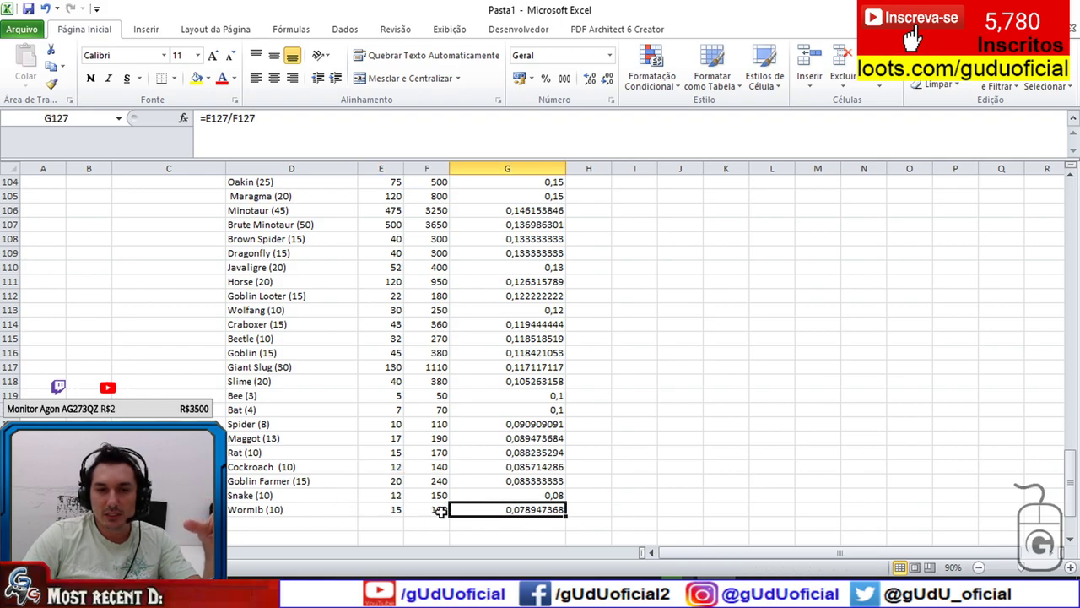
left_click(430, 511)
left_click(390, 507)
left_click(393, 466)
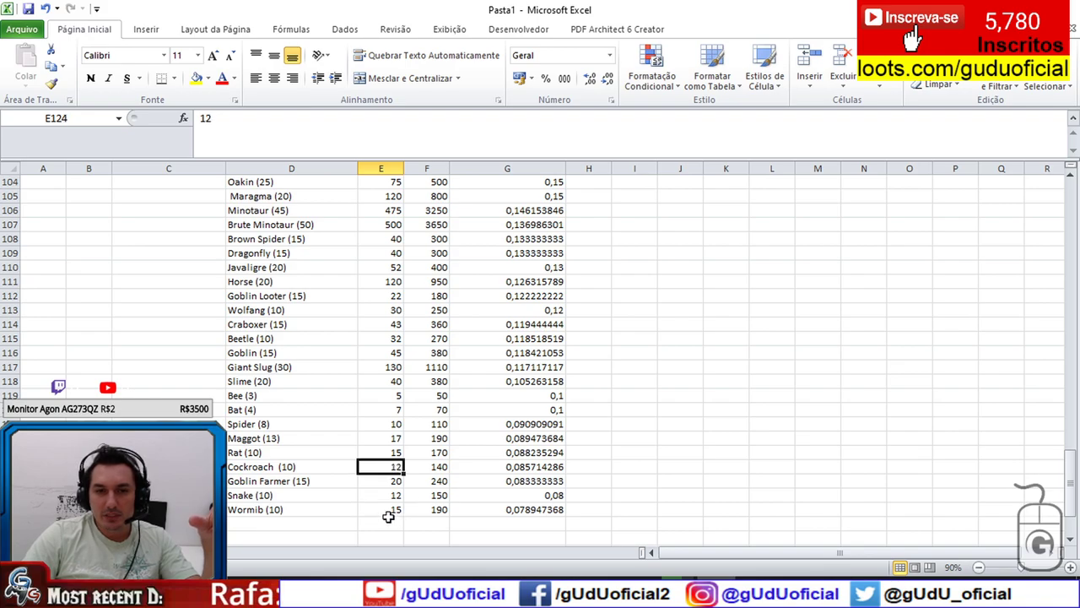
left_click(430, 466)
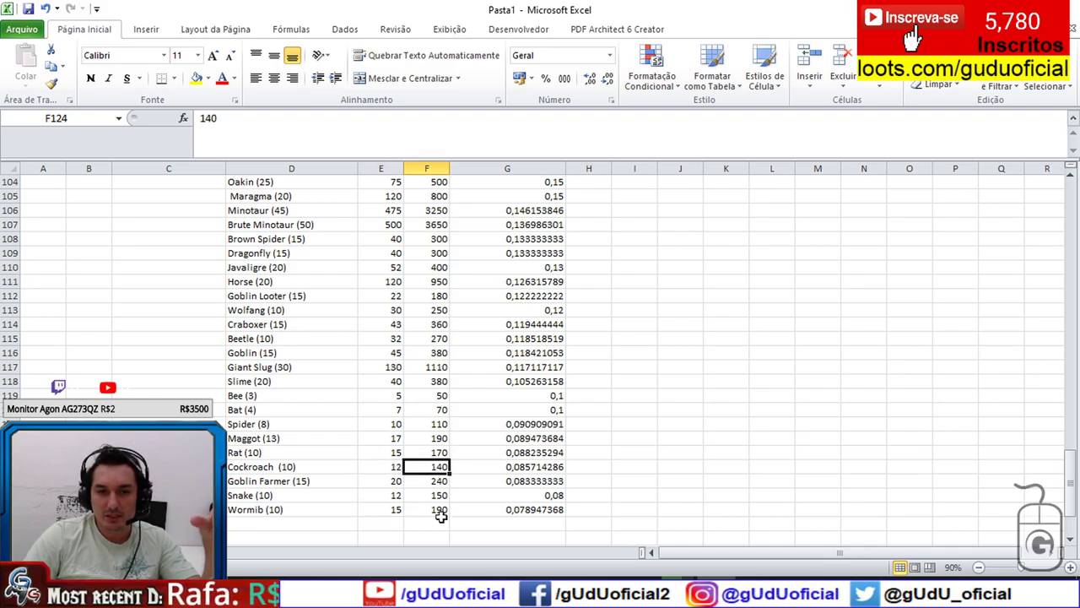
Step: Select the Wormib's HP cell at the end of the list for review
left_click(431, 509)
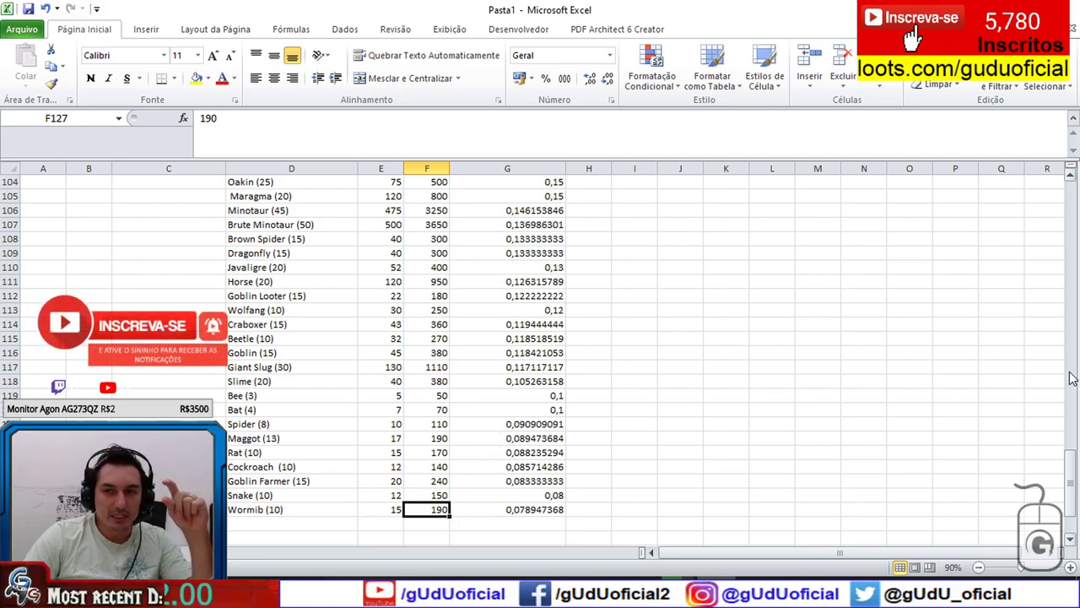
left_click_drag(1070, 478, 1070, 471)
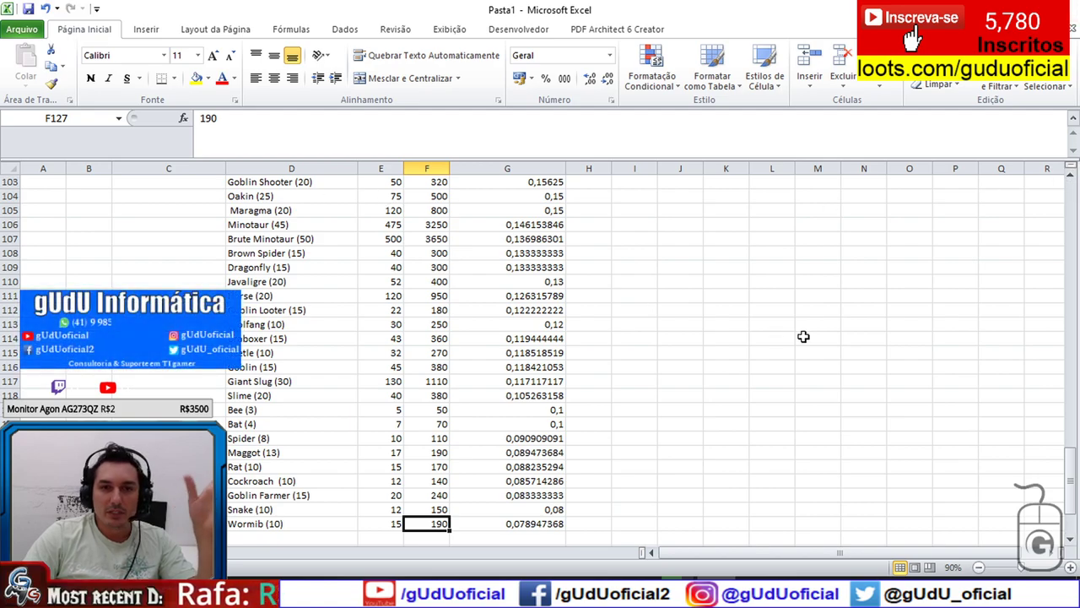
Step: Switch to the browser and open the beginning of the BloodStone monster database page on gudu.com.br
key("alt+Tab")
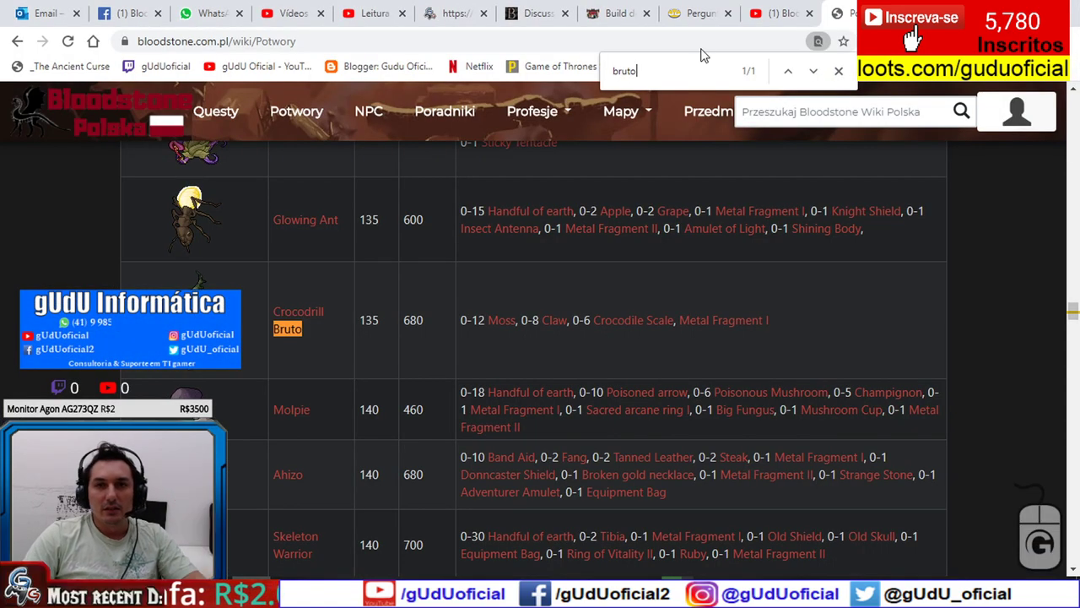
left_click(775, 6)
left_click(455, 13)
scroll(297, 299, "up", 10)
scroll(298, 304, "up", 15)
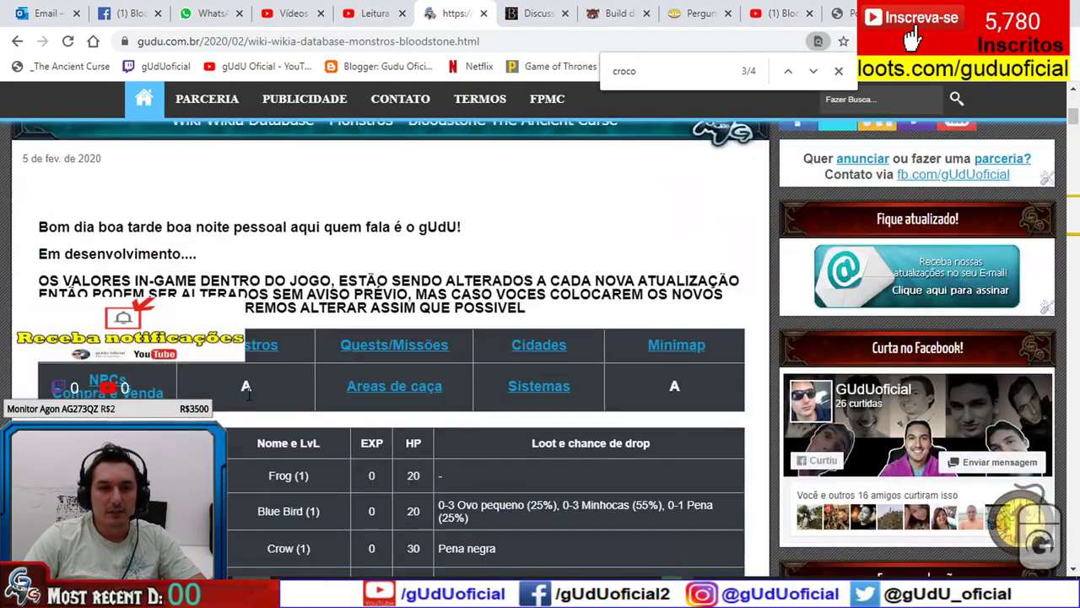
Step: Copy the whole monster table, from the header row down to the Goblin King entry
scroll(253, 389, "down", 2)
left_click_drag(61, 286, 671, 304)
scroll(438, 410, "down", 15)
scroll(465, 416, "down", 20)
scroll(459, 408, "down", 20)
scroll(456, 408, "up", 15)
scroll(455, 409, "down", 12)
scroll(452, 424, "down", 15)
scroll(450, 431, "down", 5)
key("ctrl+c")
Step: Switch to the untitled Notepad document, replace its text with the copied monster table, and select all of it for copying
left_click(638, 595)
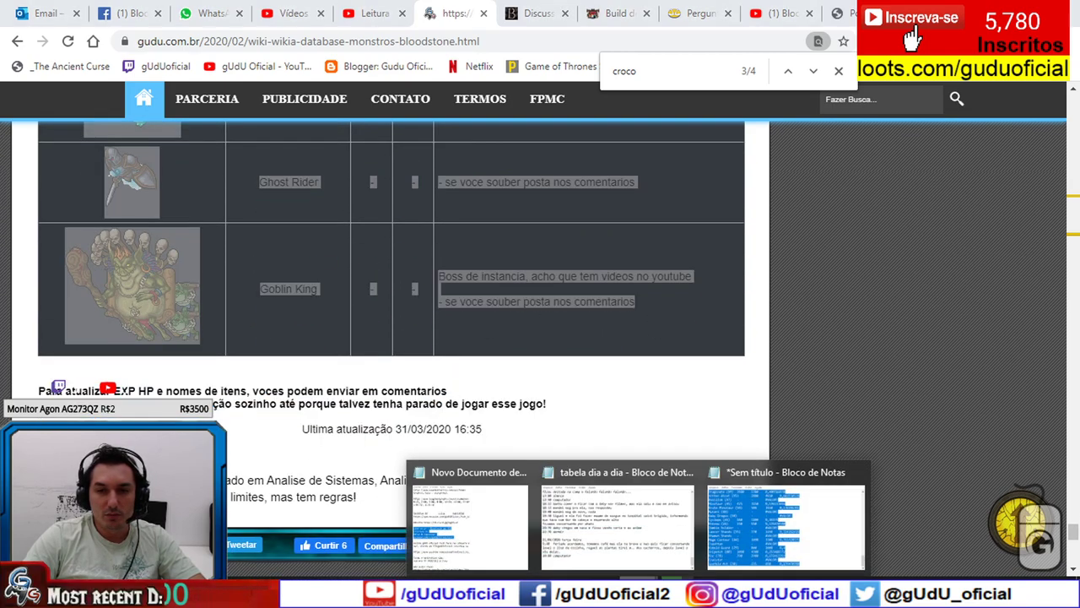
left_click(785, 515)
key("ctrl+v")
key("ctrl+a")
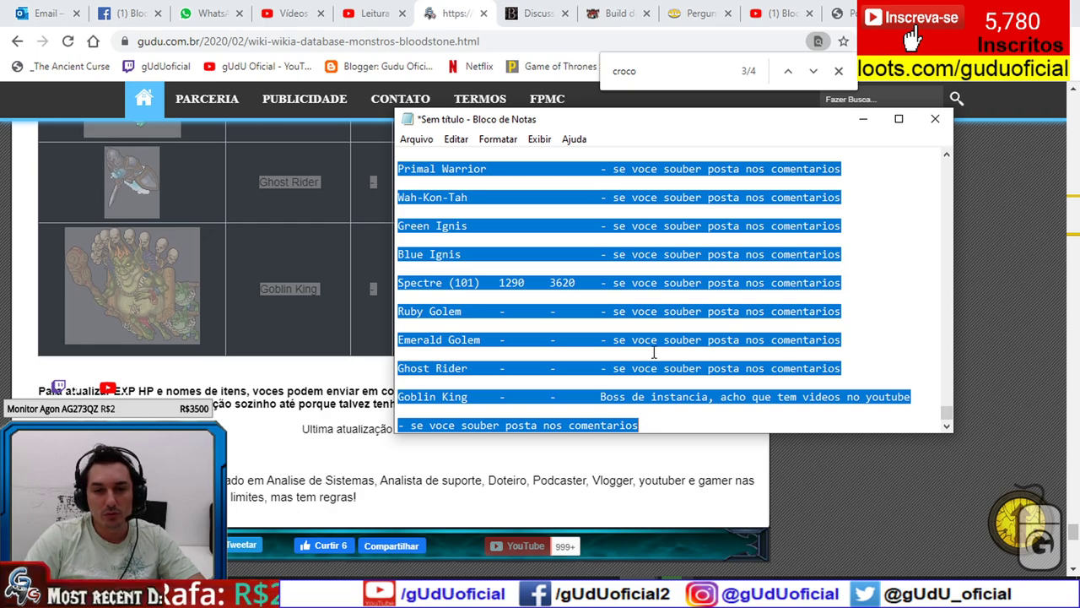
Step: Switch back to Excel and paste the monster text into a blank worksheet starting at cell C3
left_click(716, 595)
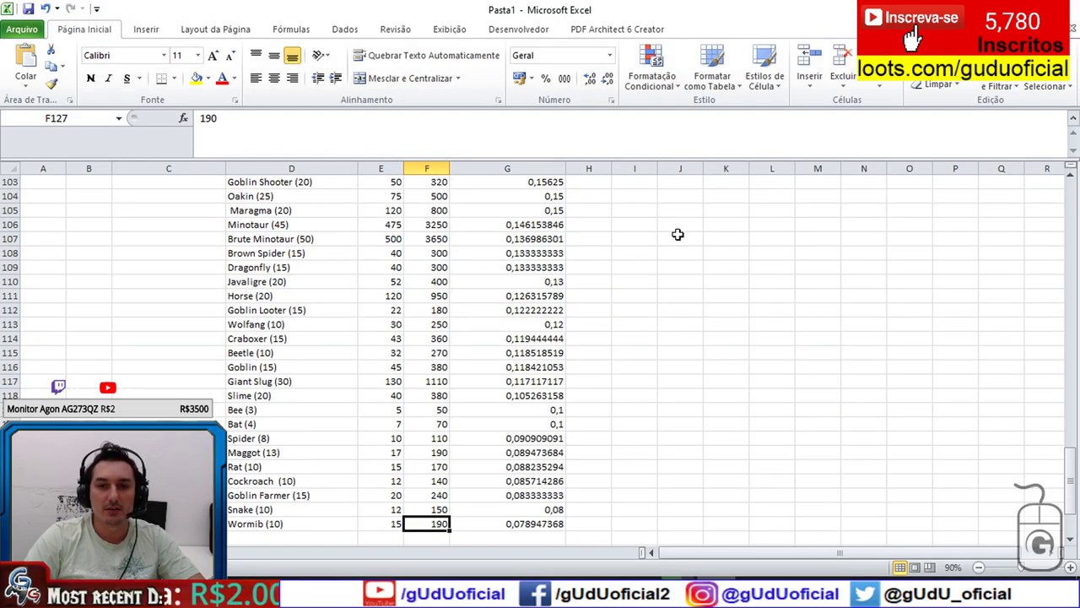
key("ctrl+Page_Down")
left_click(163, 220)
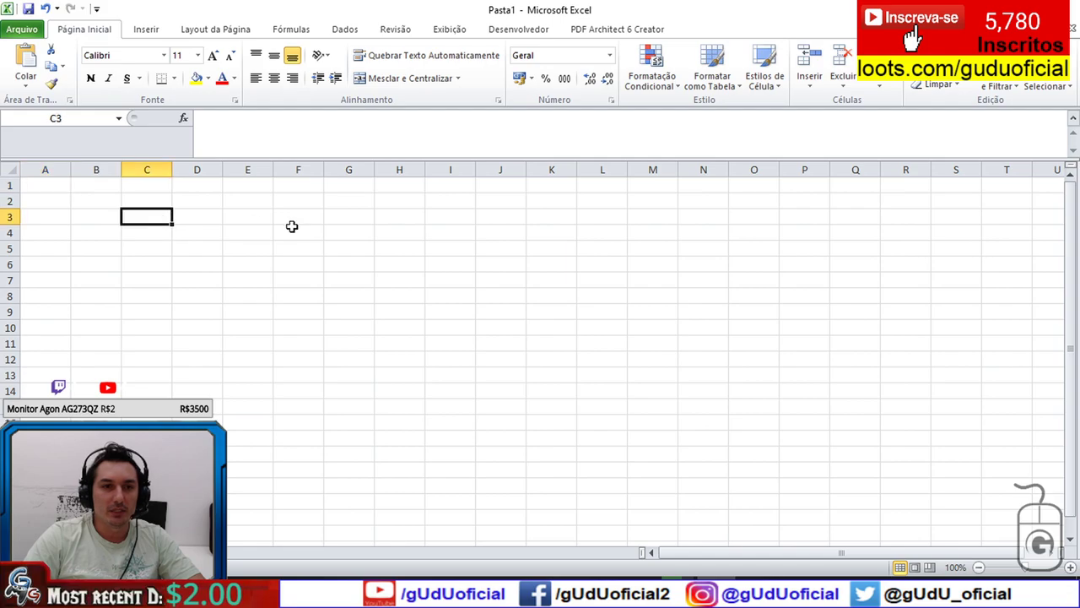
key("ctrl+v")
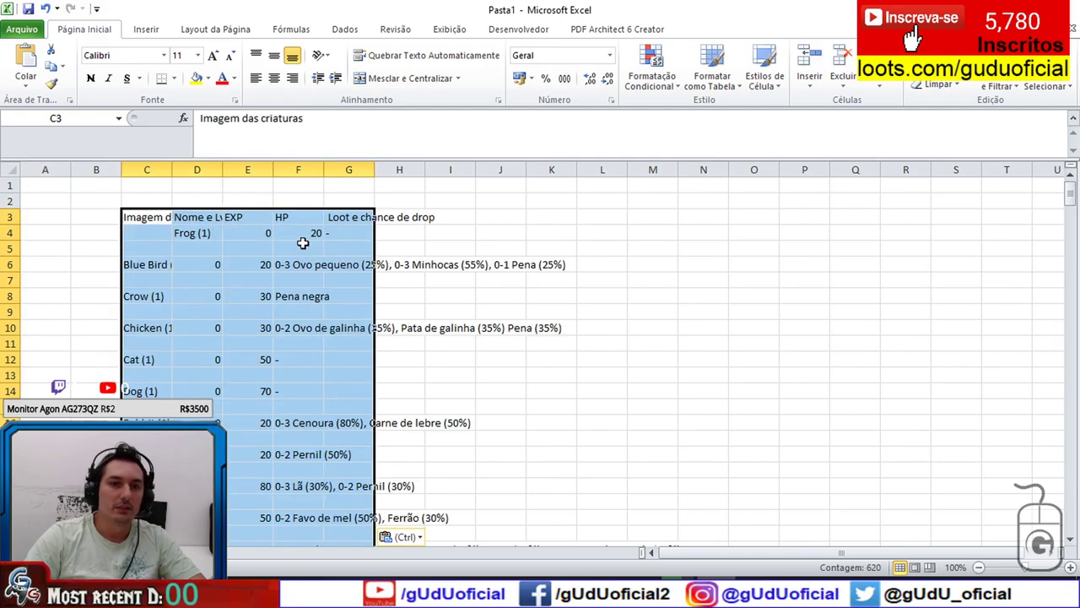
Step: Move the Frog (1) row's name, EXP and HP one column over to start in C4, replacing the destination contents
left_click(300, 261)
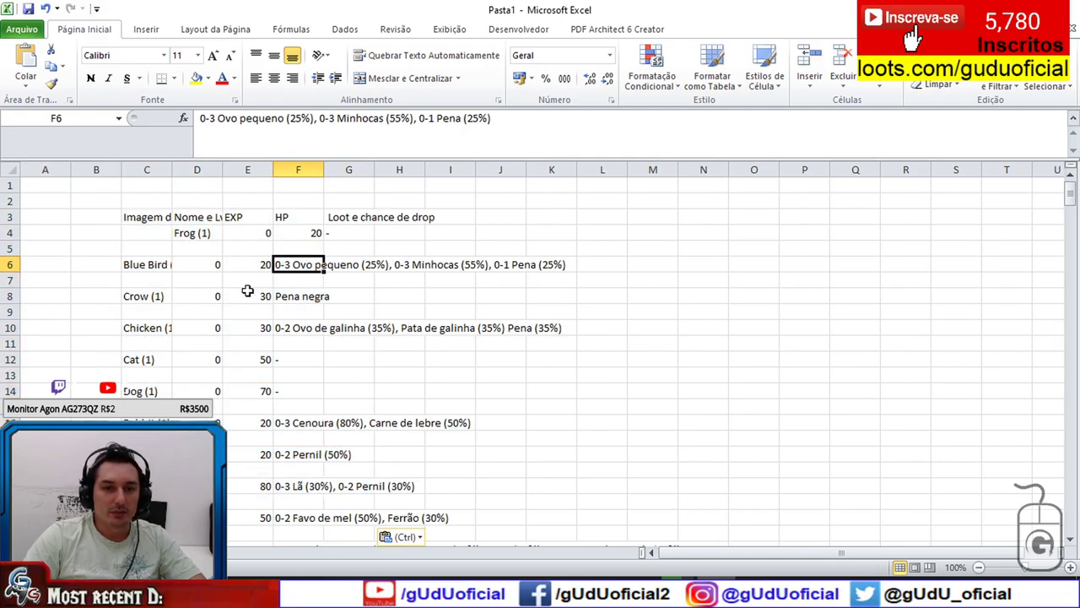
left_click_drag(150, 264, 234, 504)
left_click_drag(294, 263, 546, 387)
left_click_drag(197, 233, 304, 234)
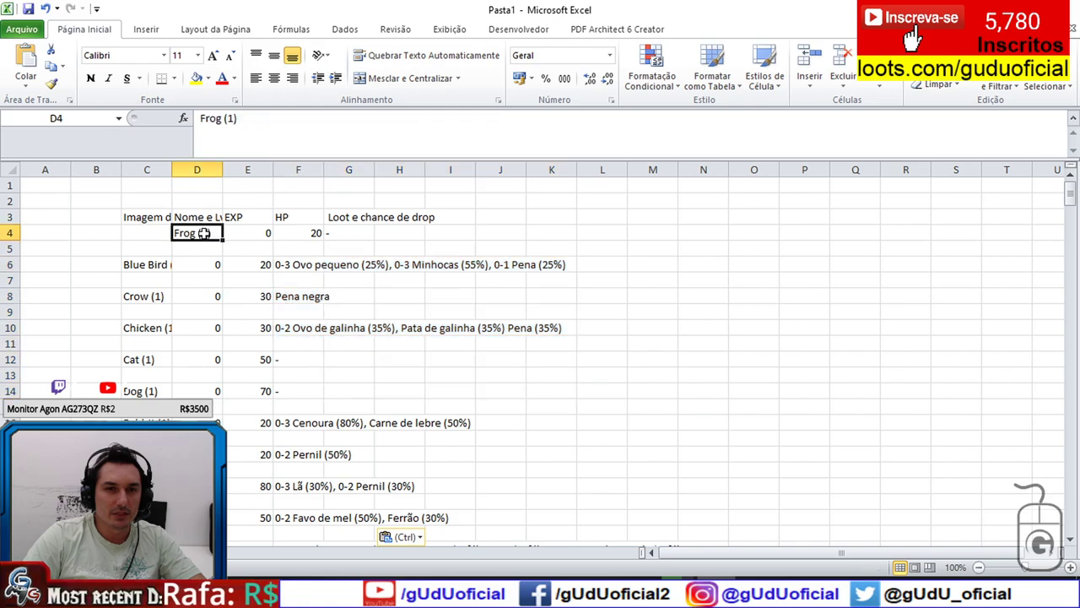
left_click_drag(168, 232, 154, 234)
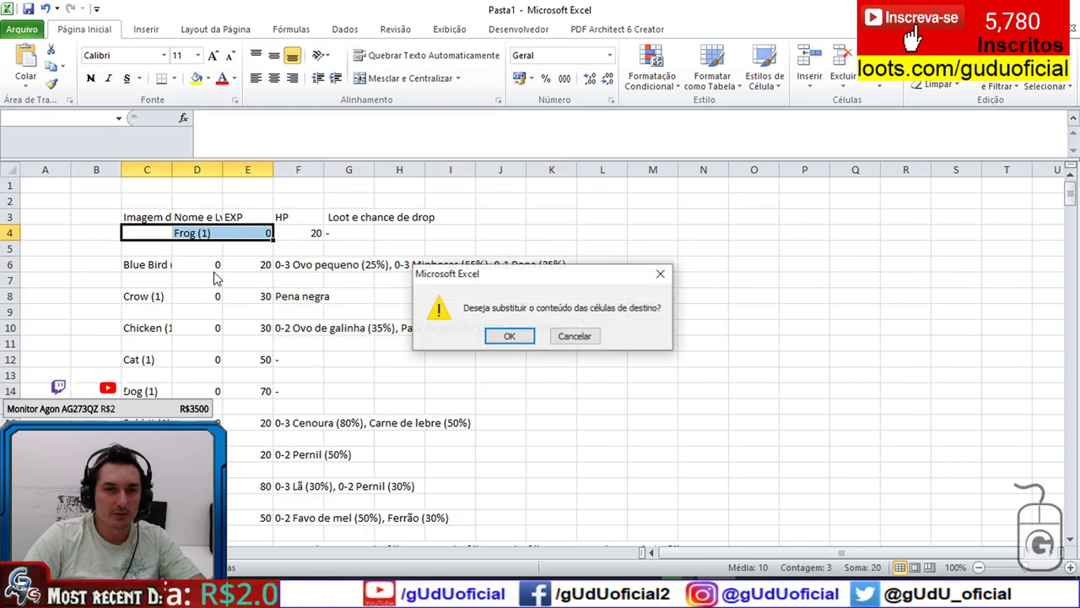
left_click(508, 335)
left_click(329, 280)
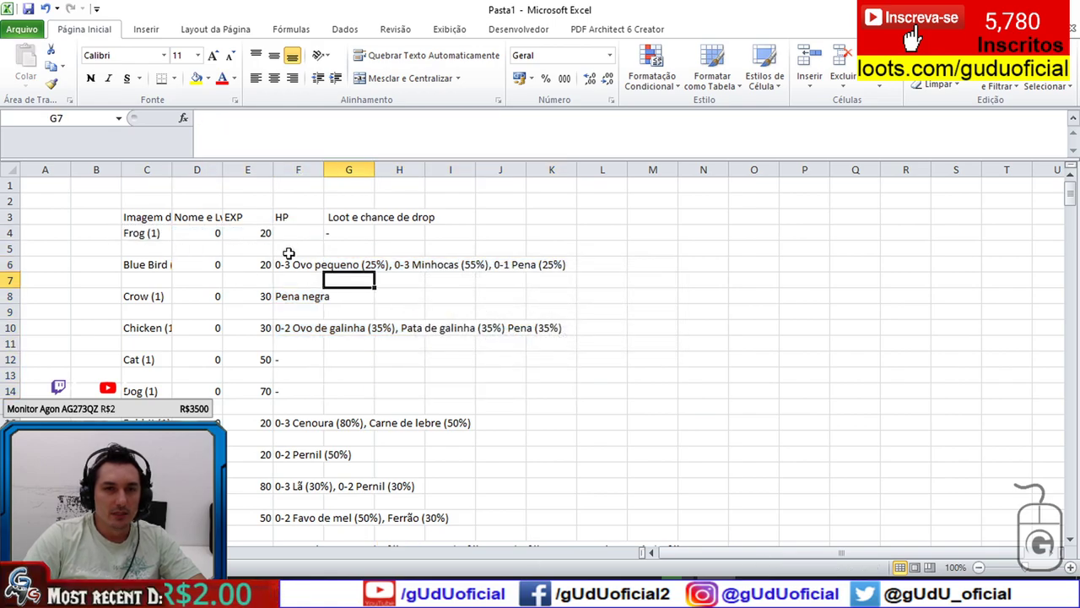
Step: Delete the image header in C3 and move the remaining headers over so that Nome e LvL starts in C3
left_click_drag(287, 217, 482, 405)
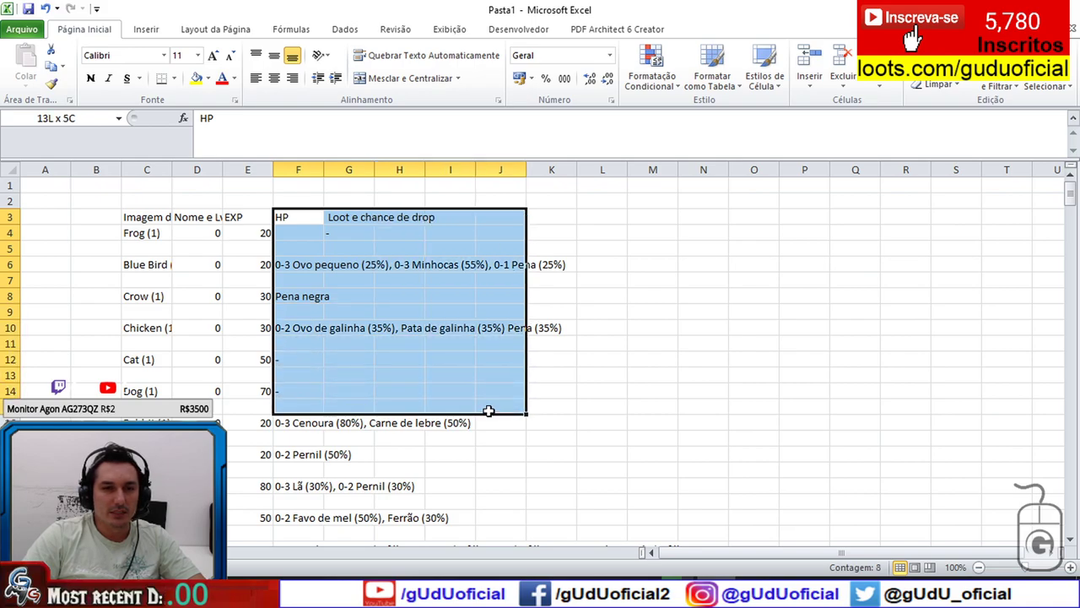
left_click(287, 359)
left_click(145, 217)
key("Delete")
left_click_drag(194, 217, 379, 217)
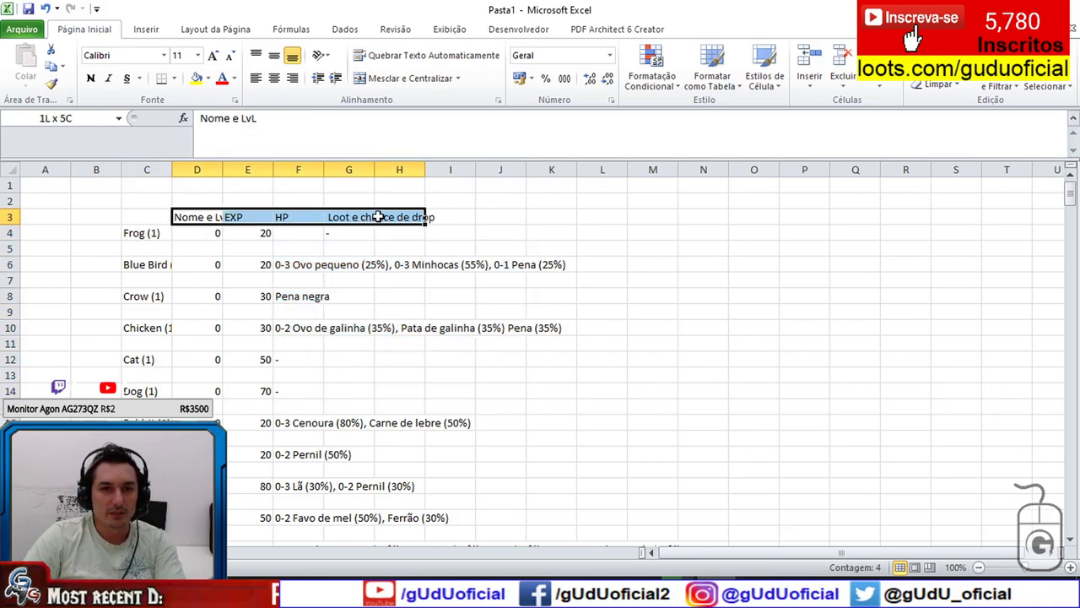
left_click(168, 217)
left_click_drag(180, 218, 362, 217)
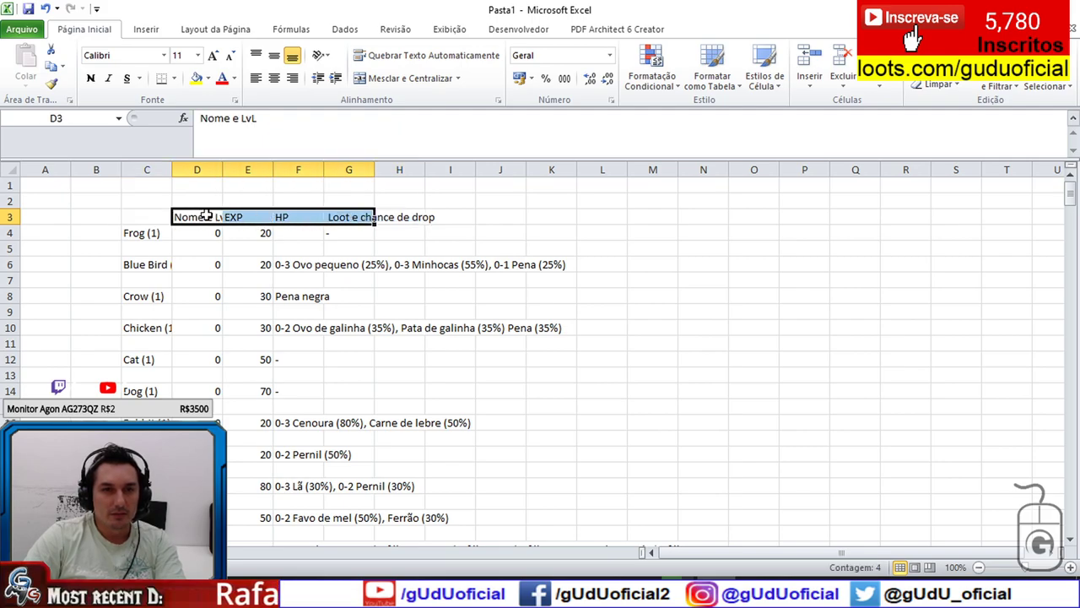
left_click_drag(173, 221, 157, 218)
Step: Clear the loot text beside all monsters, from F4 across to column G and down past the end of the list
left_click(359, 244)
left_click_drag(297, 234, 427, 439)
scroll(389, 420, "down", 1)
key("shift+Down")
key("shift+Down")
key("shift+Down")
key("shift+Down")
key("shift+Down")
key("shift+Down")
key("shift+Down")
key("shift+Down")
key("shift+Down")
key("shift+Down")
key("shift+Down")
key("shift+Down")
key("shift+Down")
key("shift+Down")
key("shift+Down")
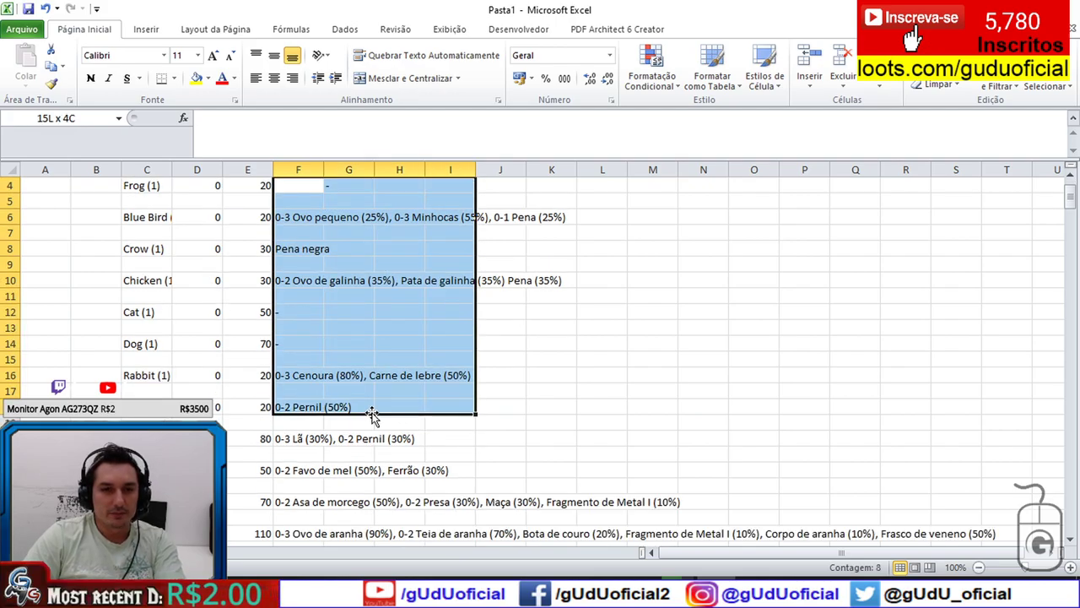
scroll(369, 412, "down", 20)
scroll(367, 410, "down", 20)
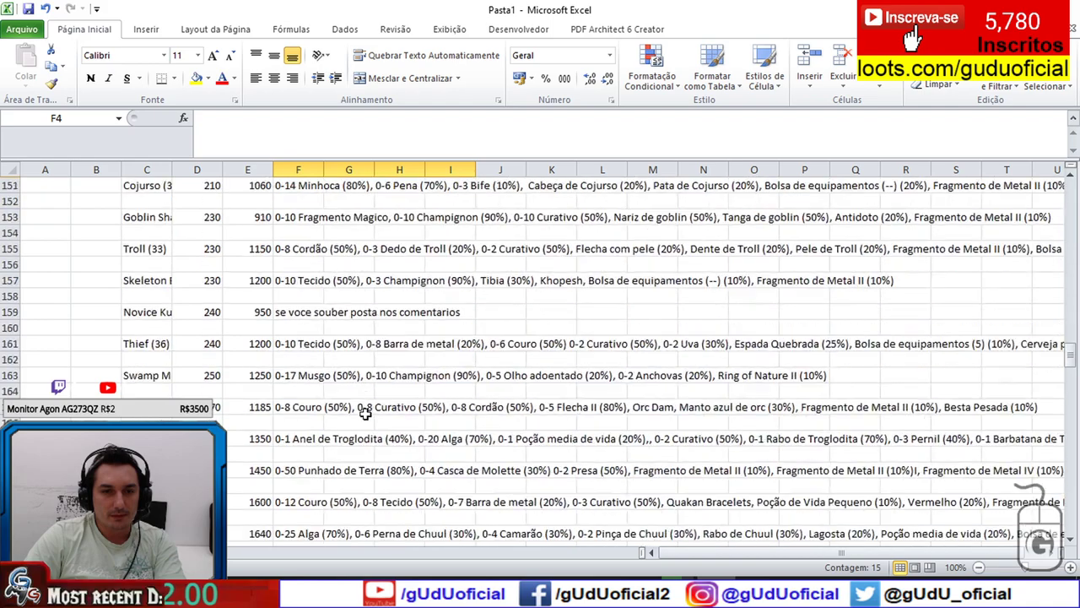
scroll(361, 419, "down", 3)
scroll(360, 418, "up", 4)
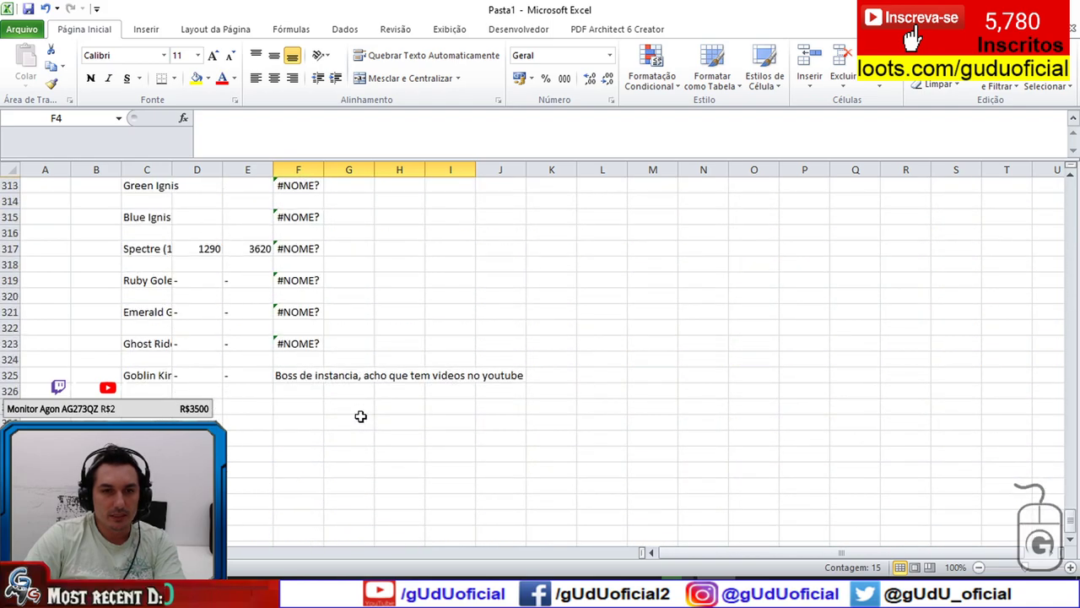
left_click(362, 422, "shift")
key("Delete")
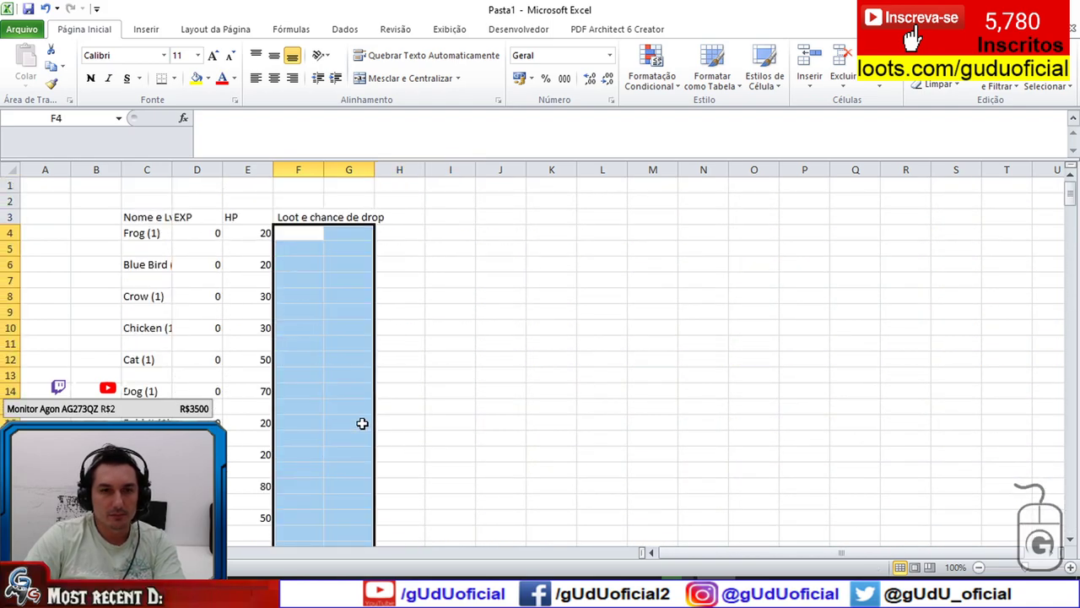
Step: Delete the Loot e chance de drop header from row 3
left_click(313, 331)
left_click_drag(309, 218, 422, 221)
key("Delete")
left_click(309, 280)
Step: Enter the formula =D4/E4 in F4 to calculate the Frog's EXP-to-HP ratio
left_click(292, 236)
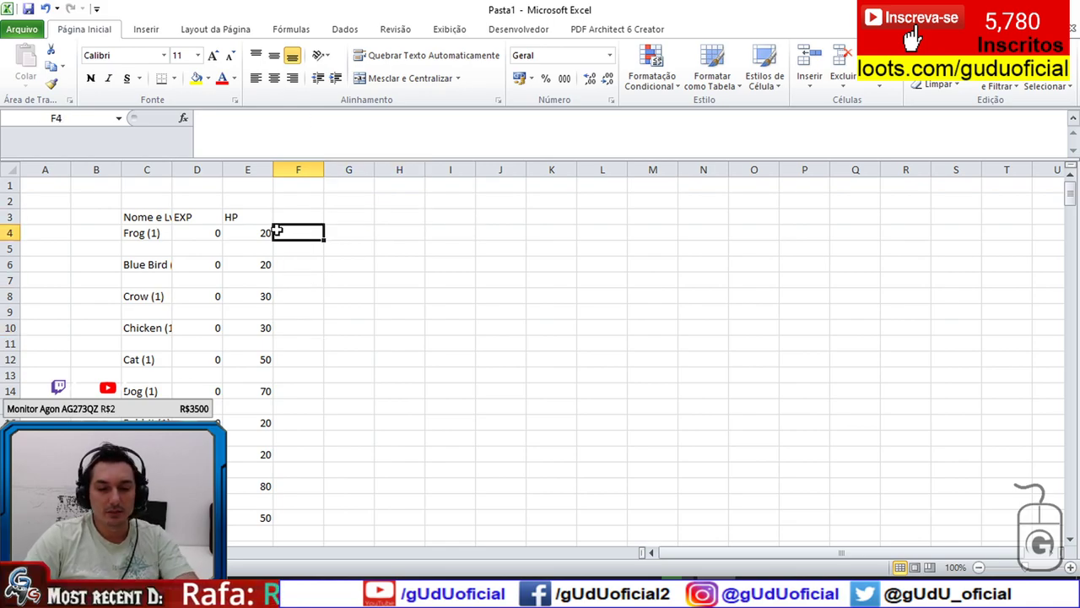
type("=")
left_click(202, 234)
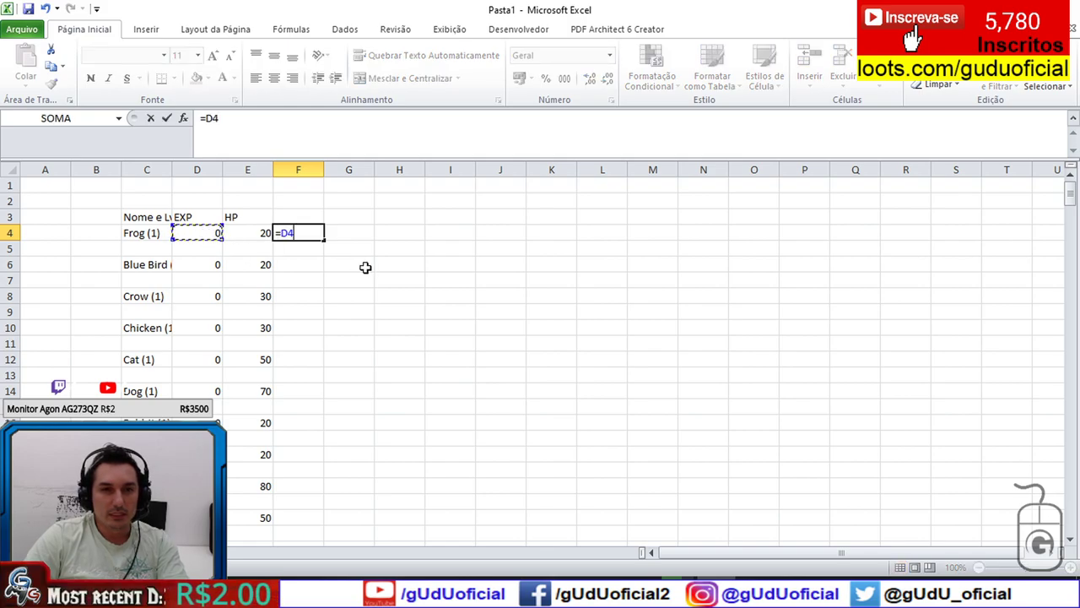
type("/")
left_click(246, 231)
key("Return")
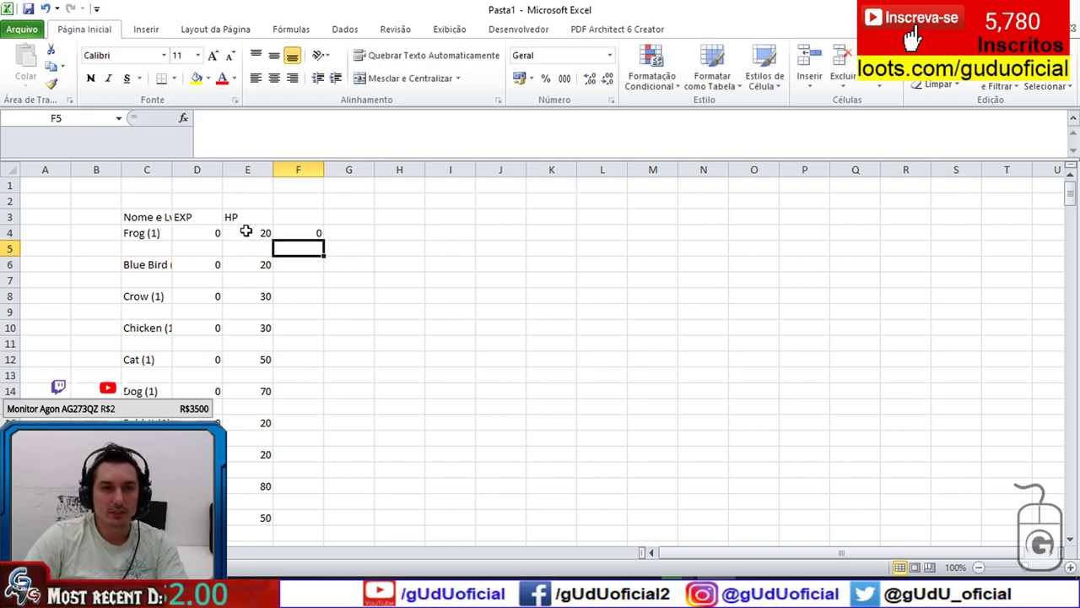
Step: Copy the ratio formula from F4 down to F327 and widen column F
left_click(292, 233)
left_click_drag(322, 242, 316, 468)
left_click(313, 233)
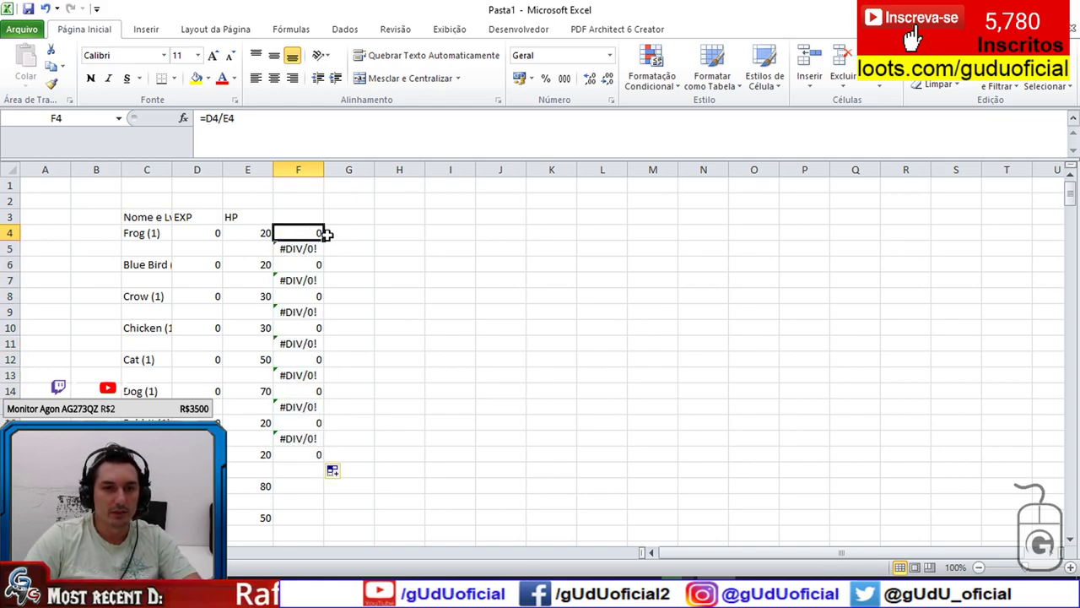
key("ctrl+c")
scroll(310, 255, "down", 20)
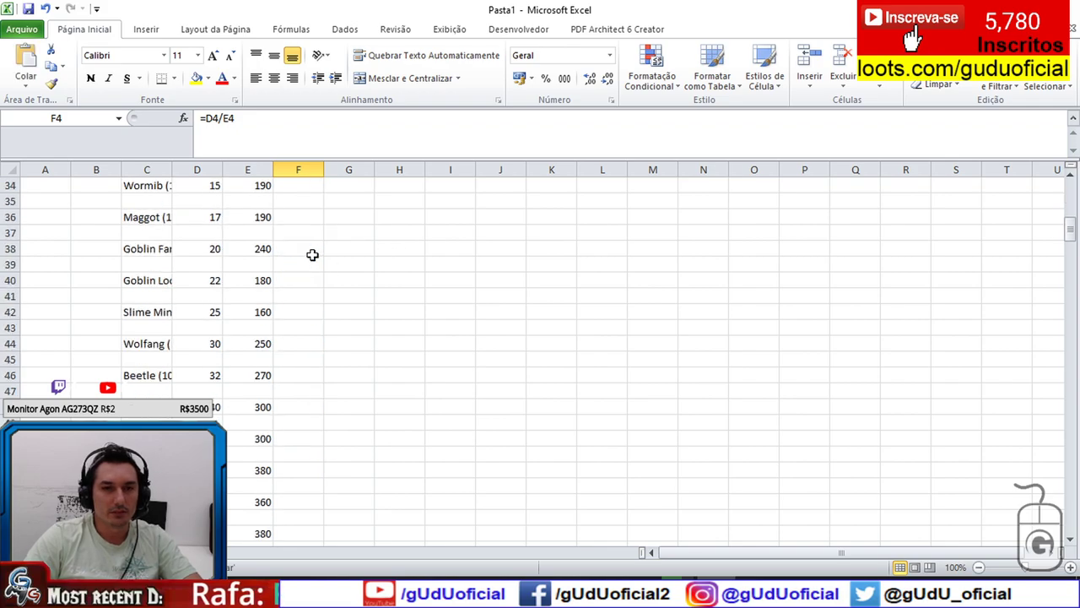
scroll(310, 255, "down", 10)
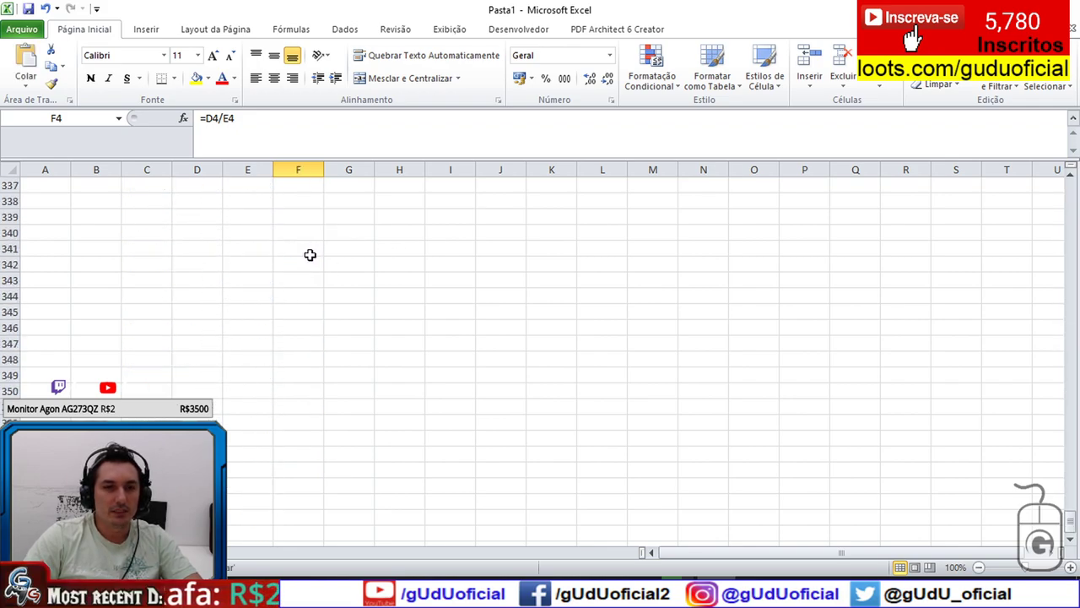
left_click(307, 259, "shift")
key("ctrl+v")
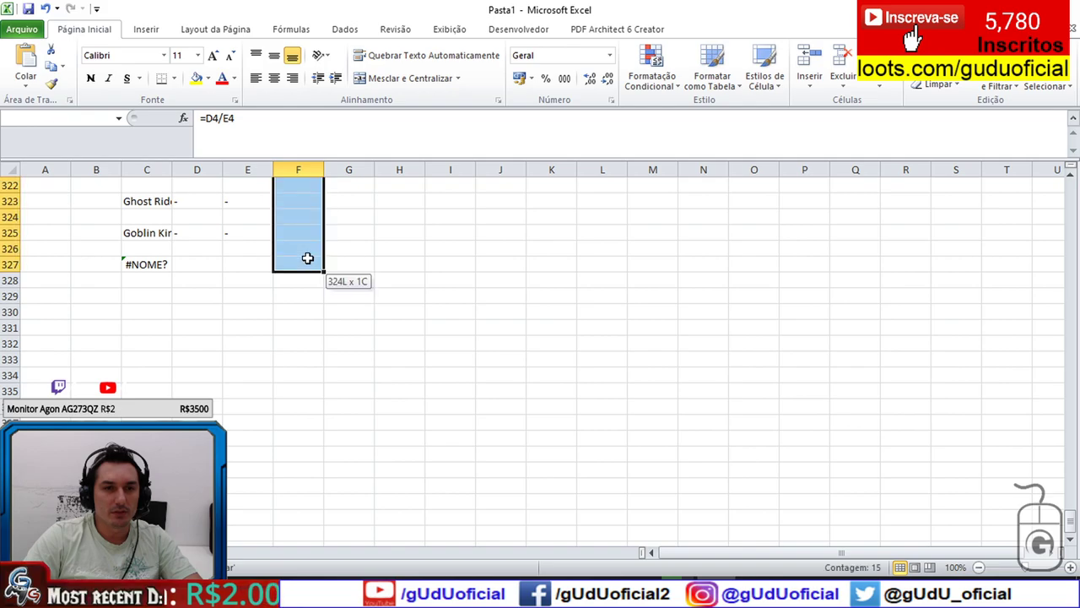
key("ctrl+BackSpace")
left_click(137, 248)
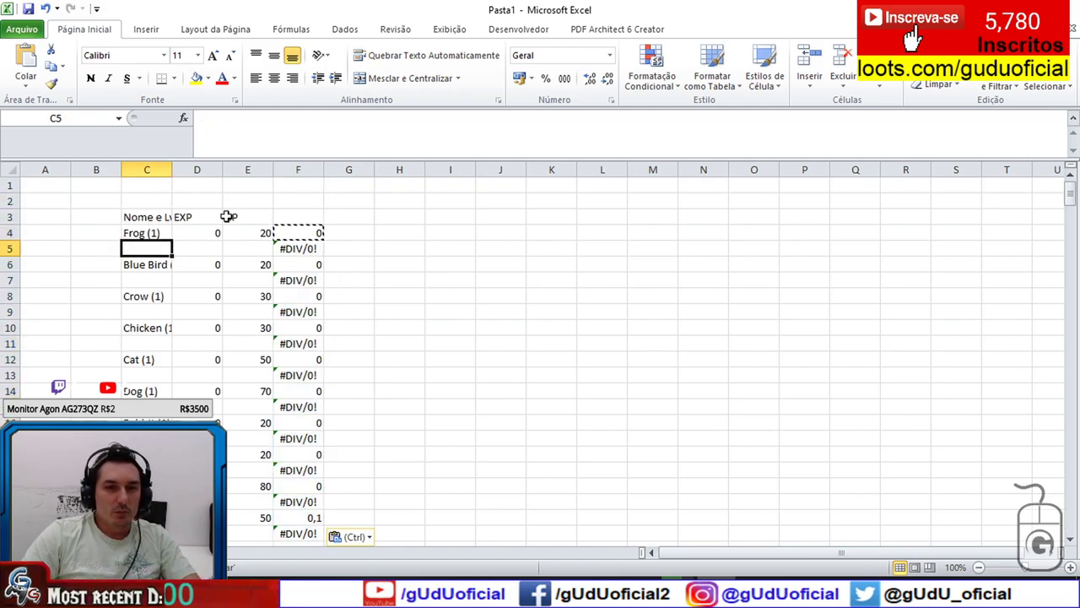
left_click_drag(323, 170, 425, 169)
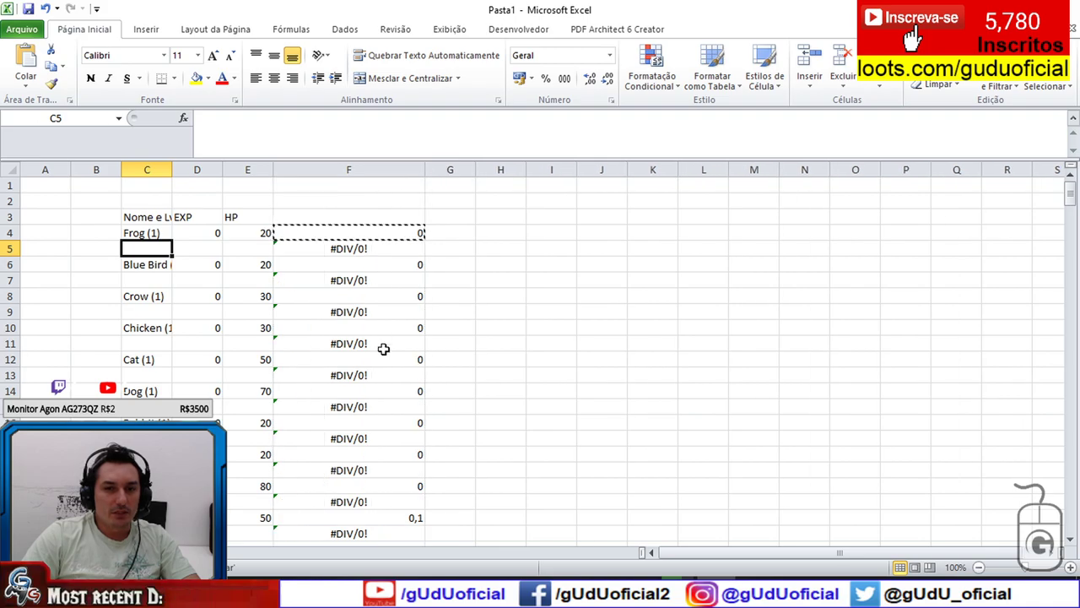
Step: Add filters to the header row starting at Nome e LvL and sort the list by column F from smallest to largest
left_click(139, 233)
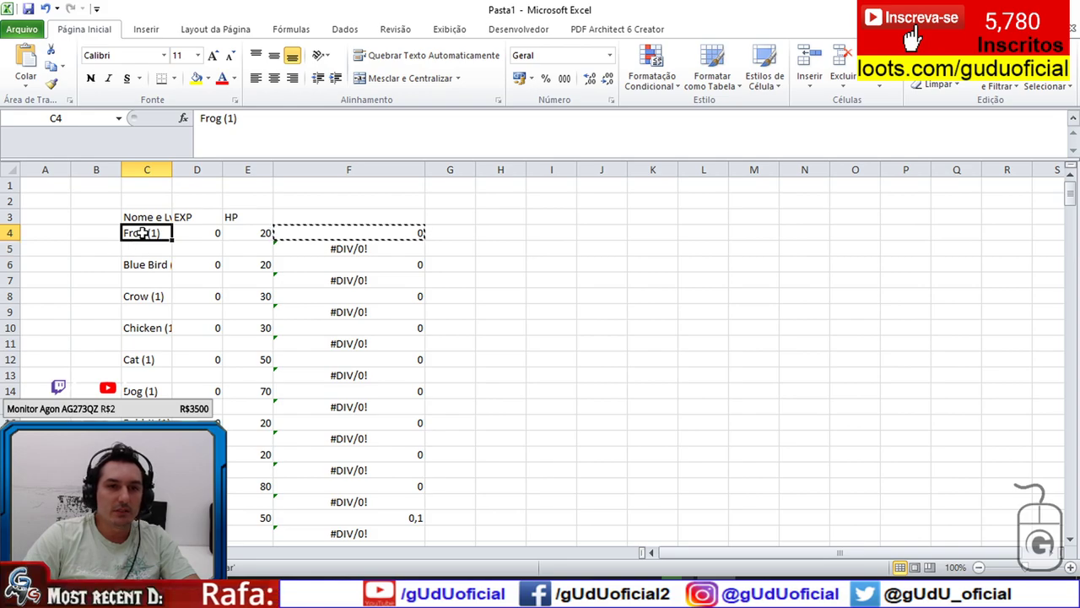
left_click(169, 216)
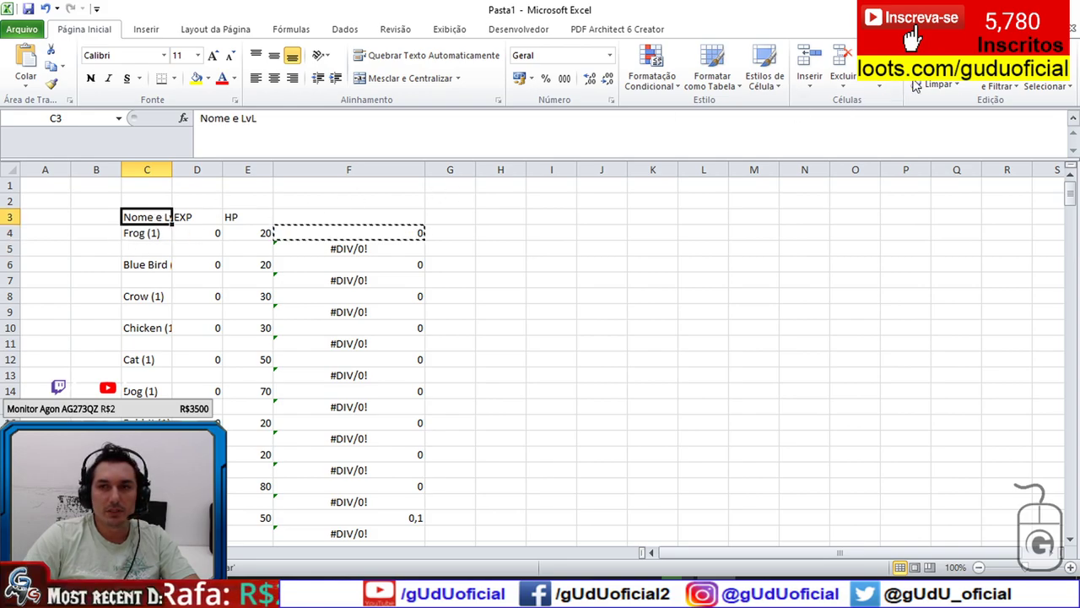
left_click(998, 86)
left_click(984, 158)
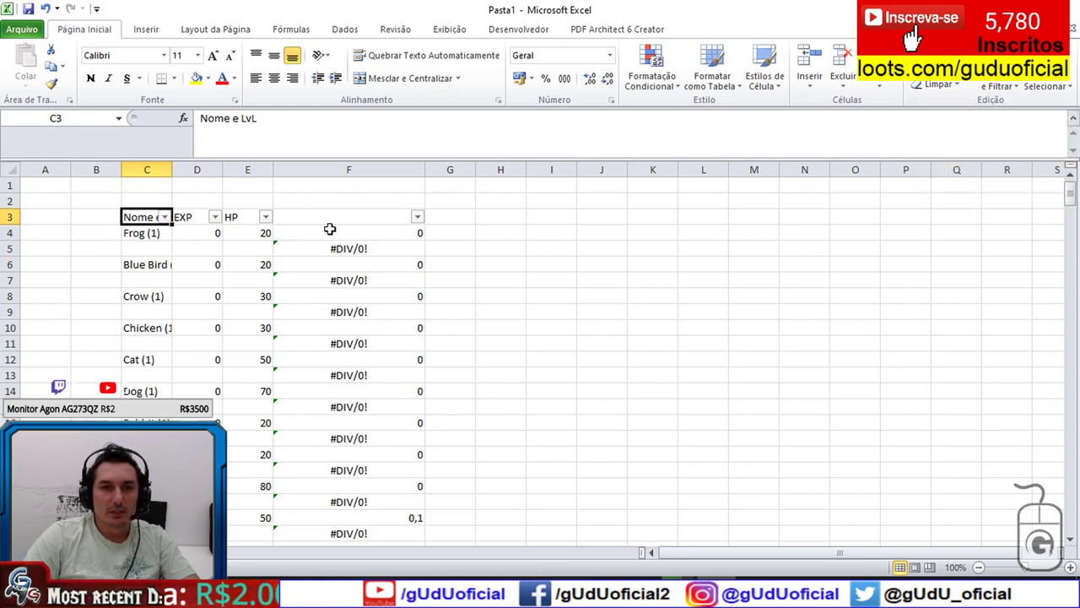
left_click(417, 217)
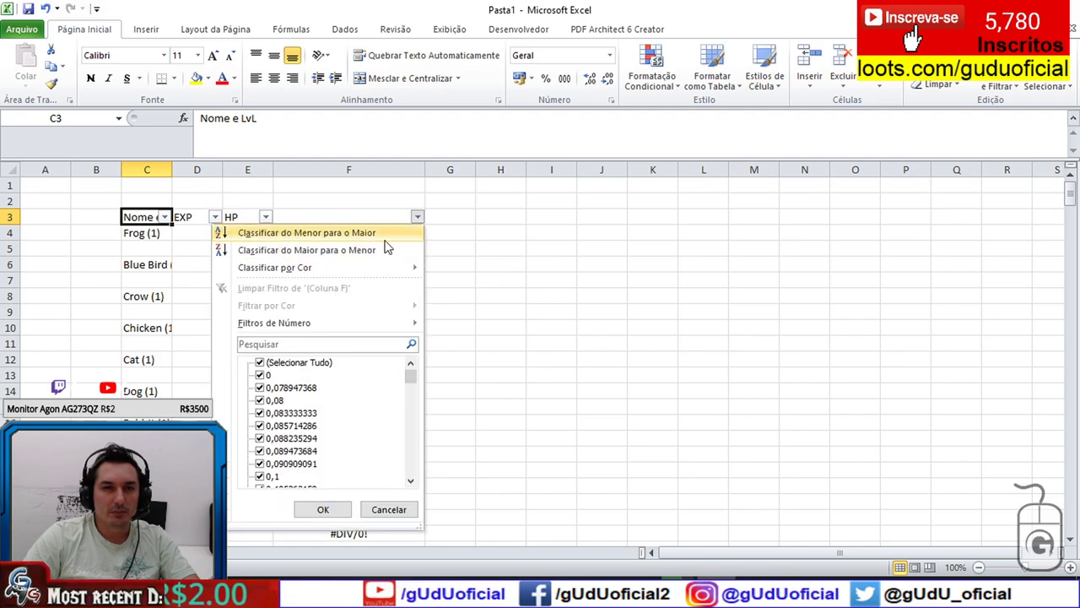
left_click(386, 239)
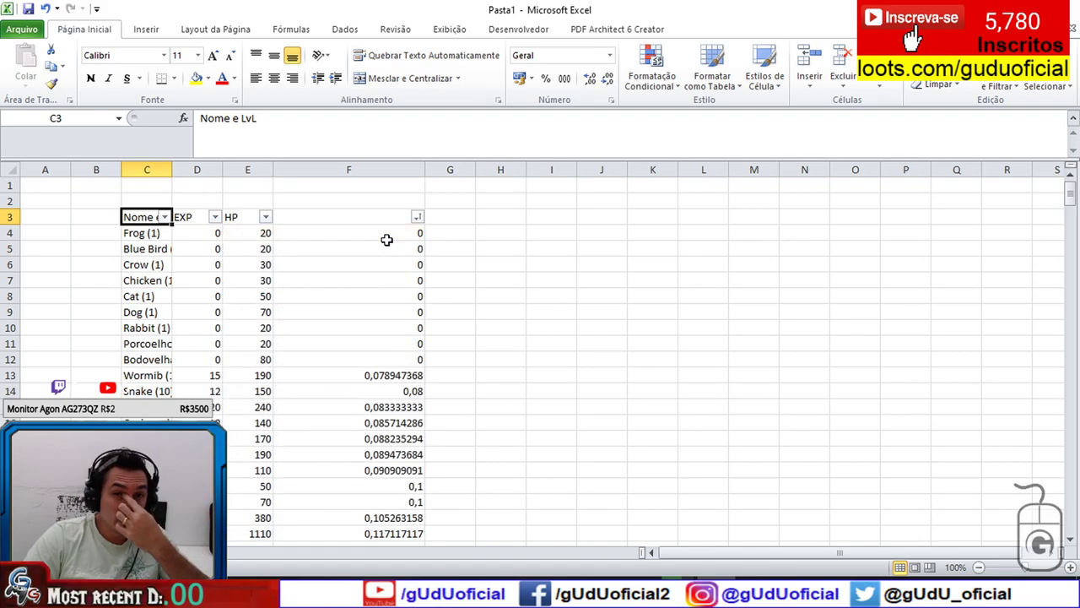
Step: Sort the monster list by the ratio in column F from largest to smallest
left_click(417, 217)
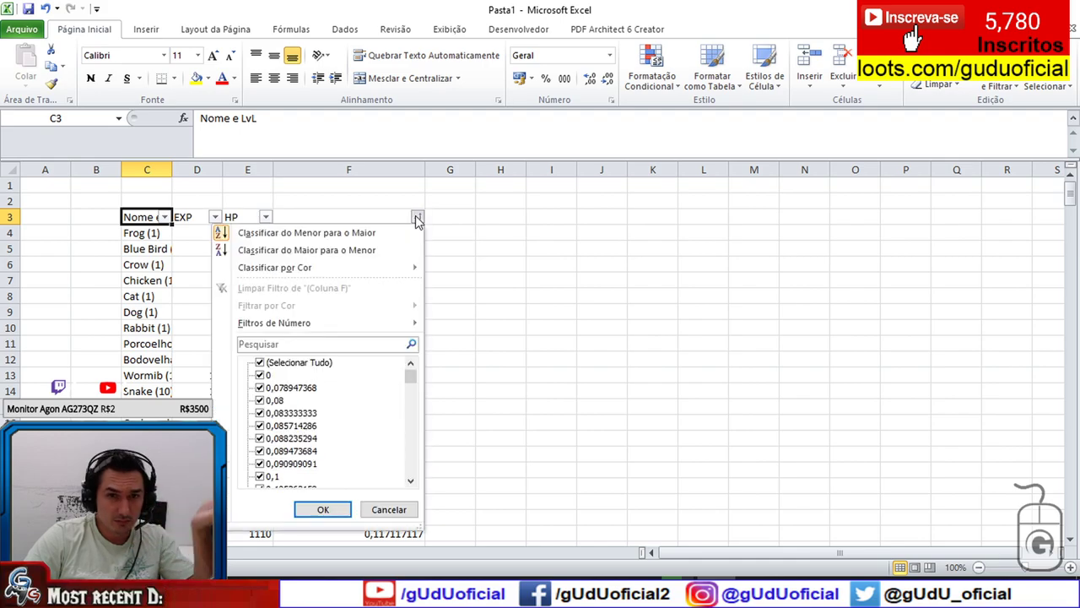
left_click(362, 249)
scroll(400, 239, "down", 12)
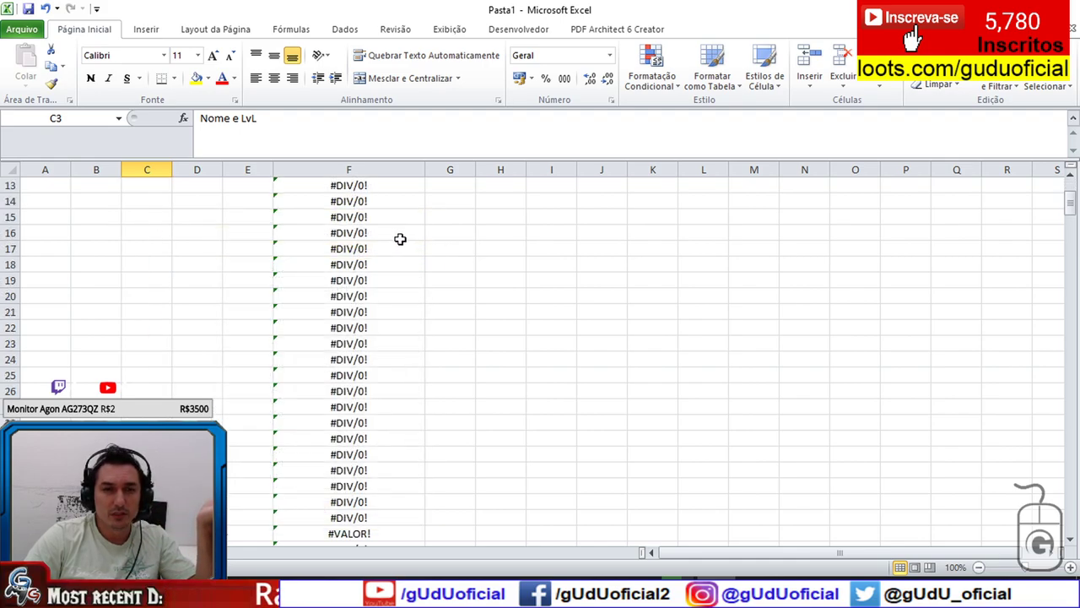
scroll(400, 239, "down", 20)
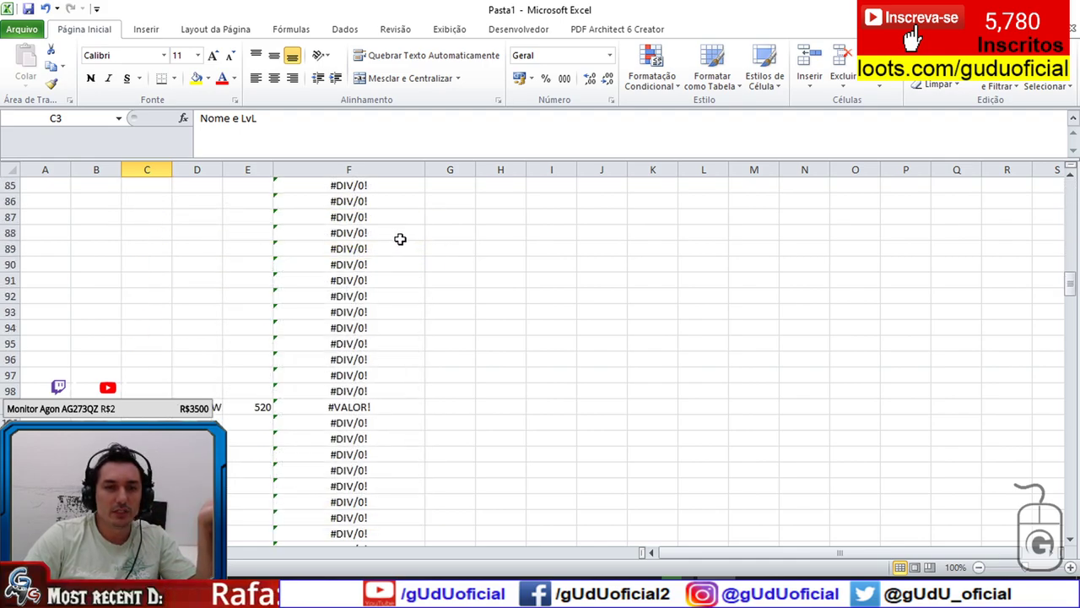
scroll(400, 239, "up", 16)
scroll(400, 239, "up", 17)
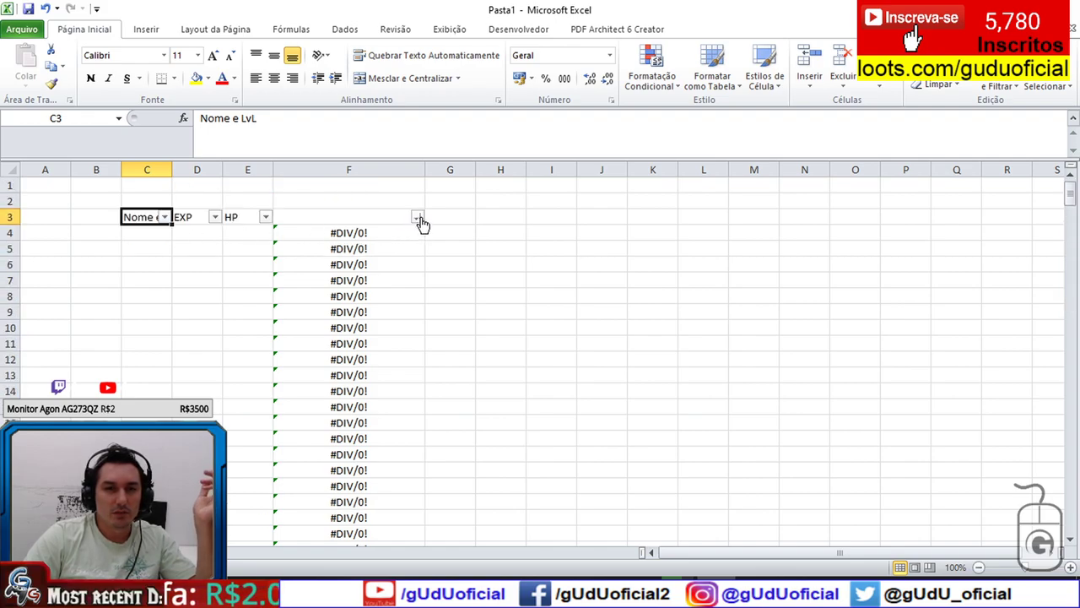
Step: Filter the Nome e LvL column to hide the rows with blank names
left_click(165, 218)
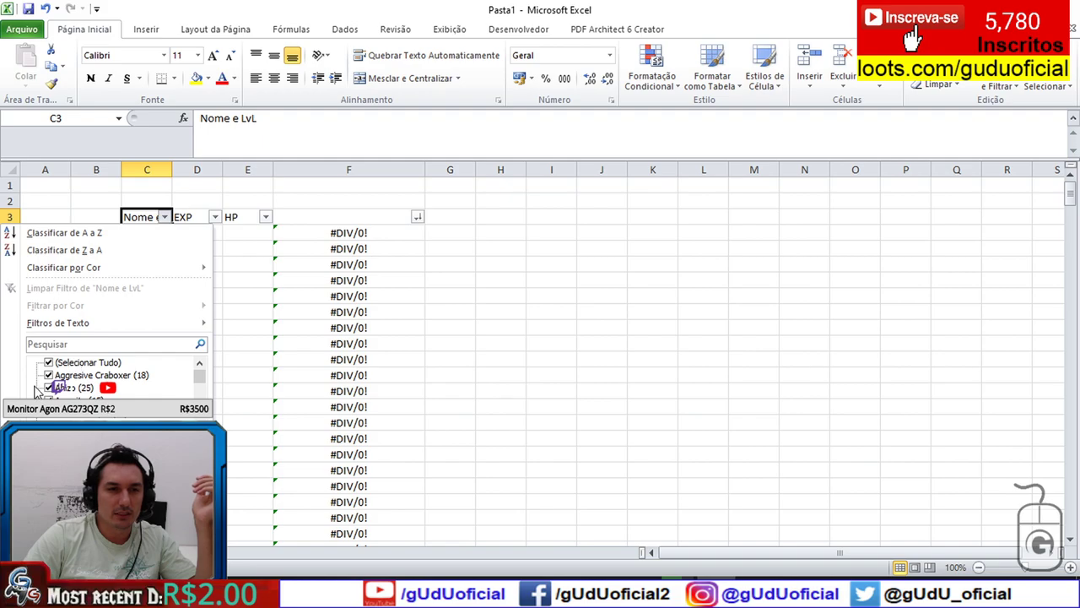
left_click_drag(199, 376, 199, 481)
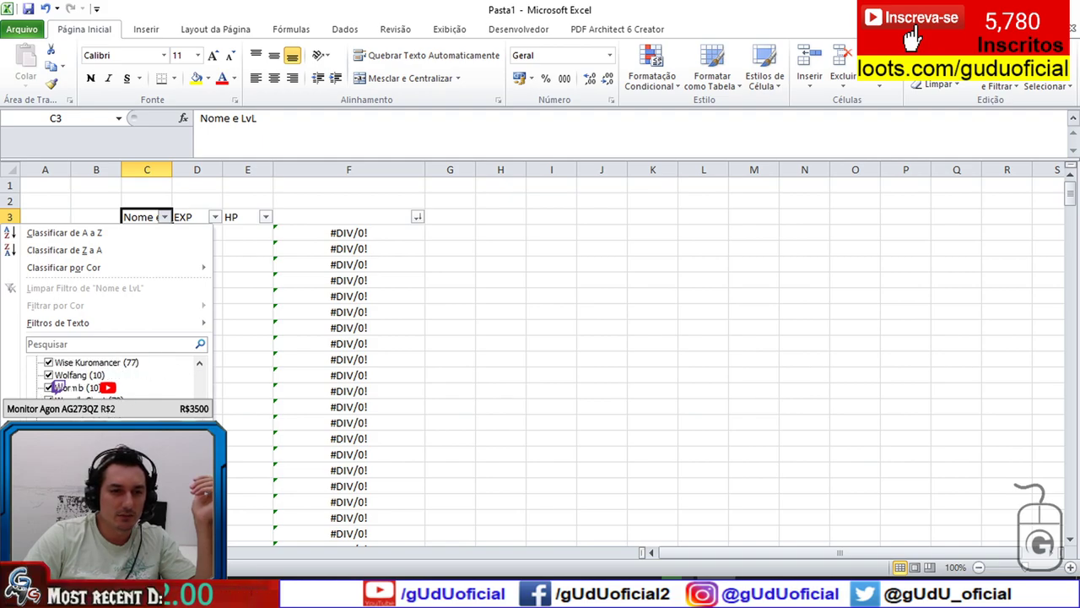
left_click(115, 511)
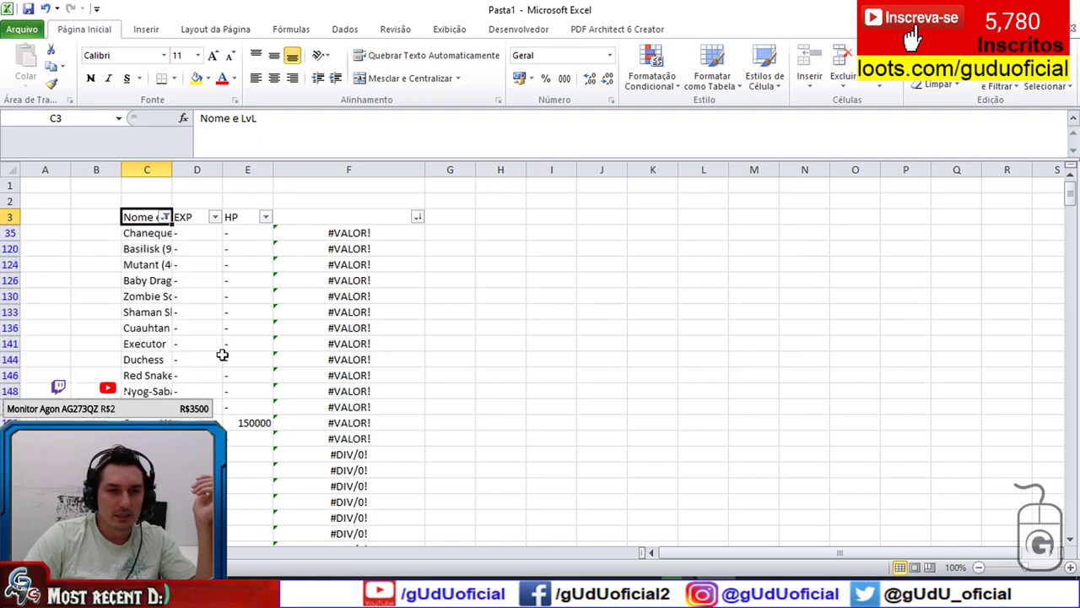
scroll(364, 282, "down", 4)
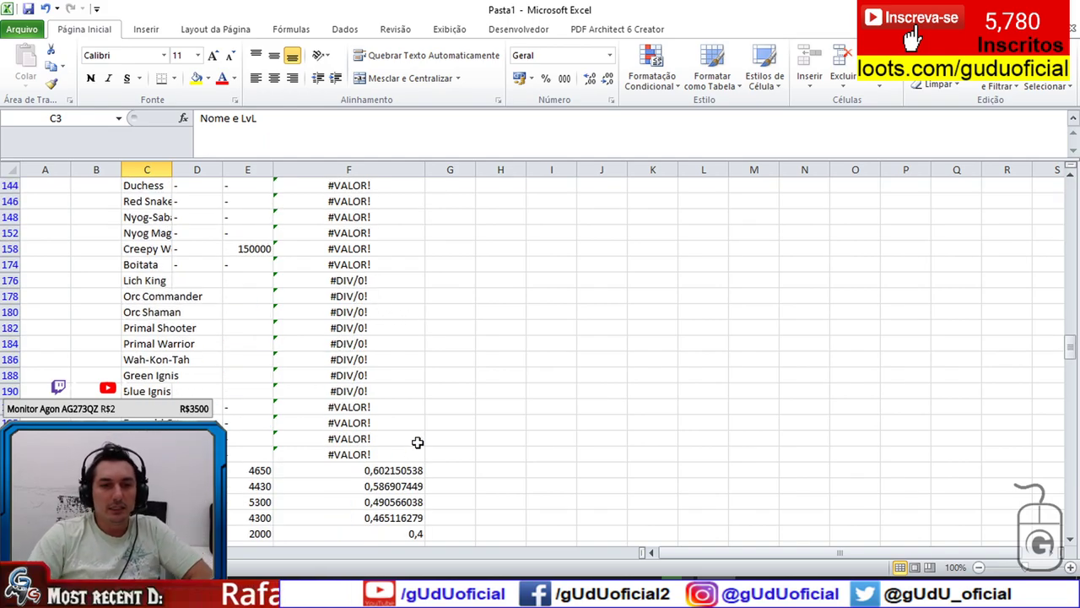
scroll(181, 357, "up", 4)
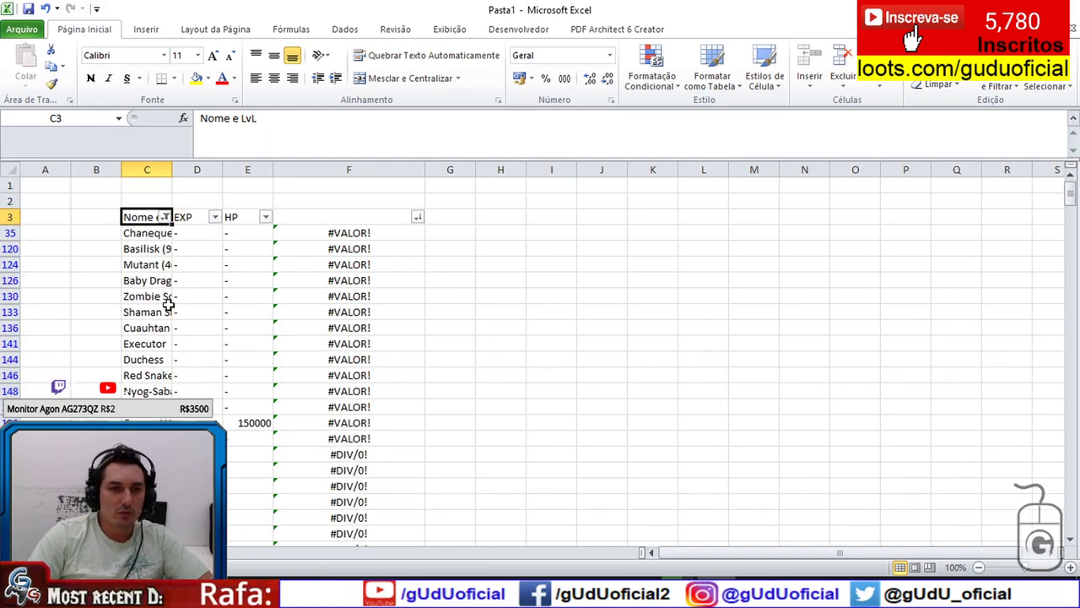
Step: Fit column C to its contents and clear columns C to F of the visible #VALOR! and #DIV/0! rows, 35 through 199
double_click(172, 170)
left_click_drag(161, 233, 422, 467)
scroll(422, 455, "down", 3)
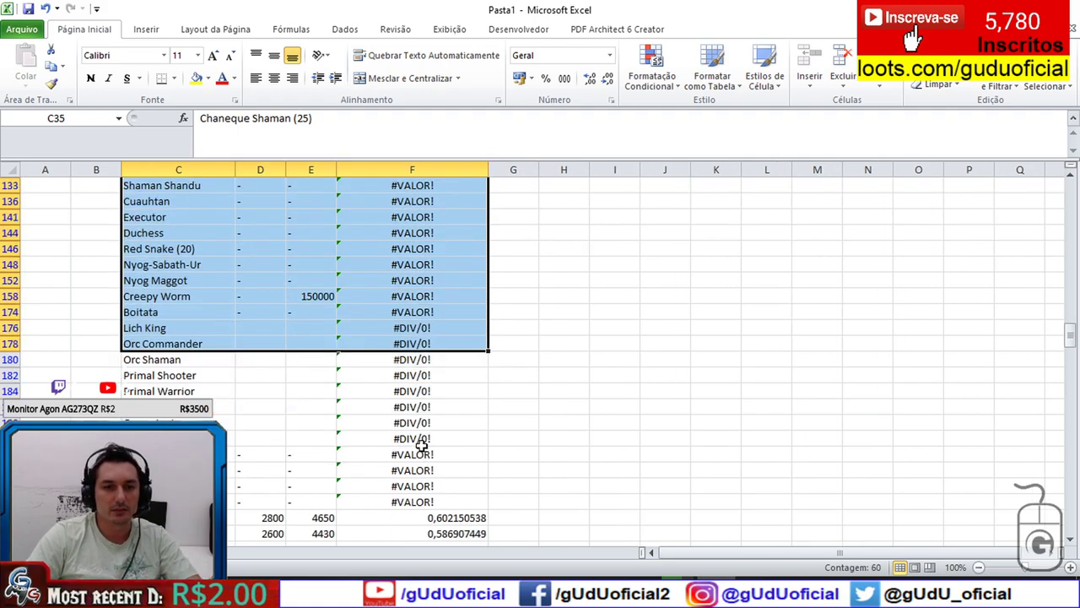
left_click(456, 501, "shift")
key("Delete")
scroll(448, 485, "up", 3)
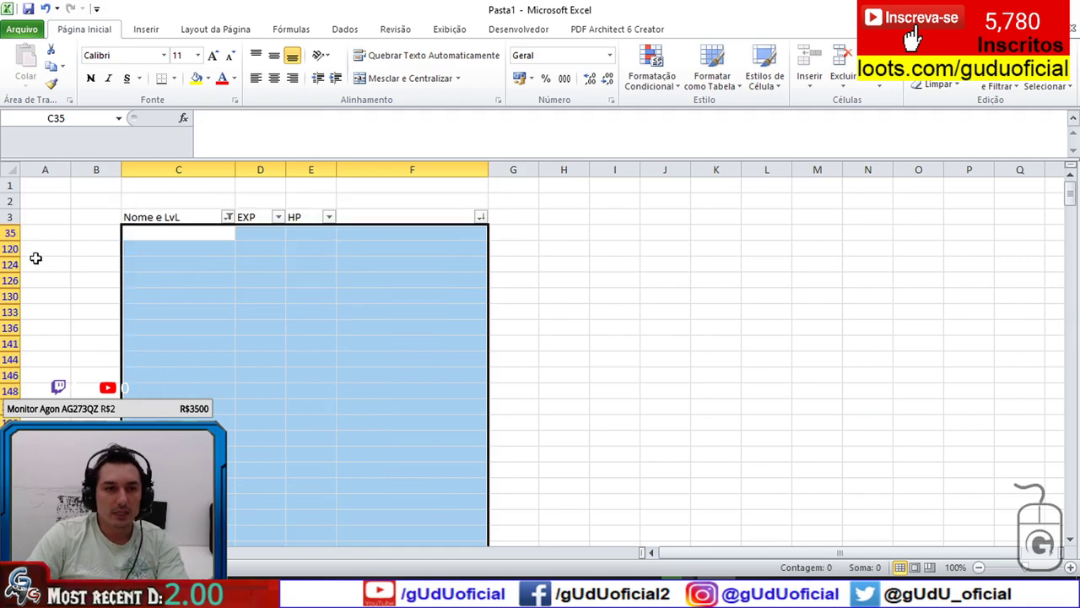
Step: Delete the emptied visible rows 35 through 199 and narrow column F to fit the ratios more closely
right_click(15, 235)
key("Escape")
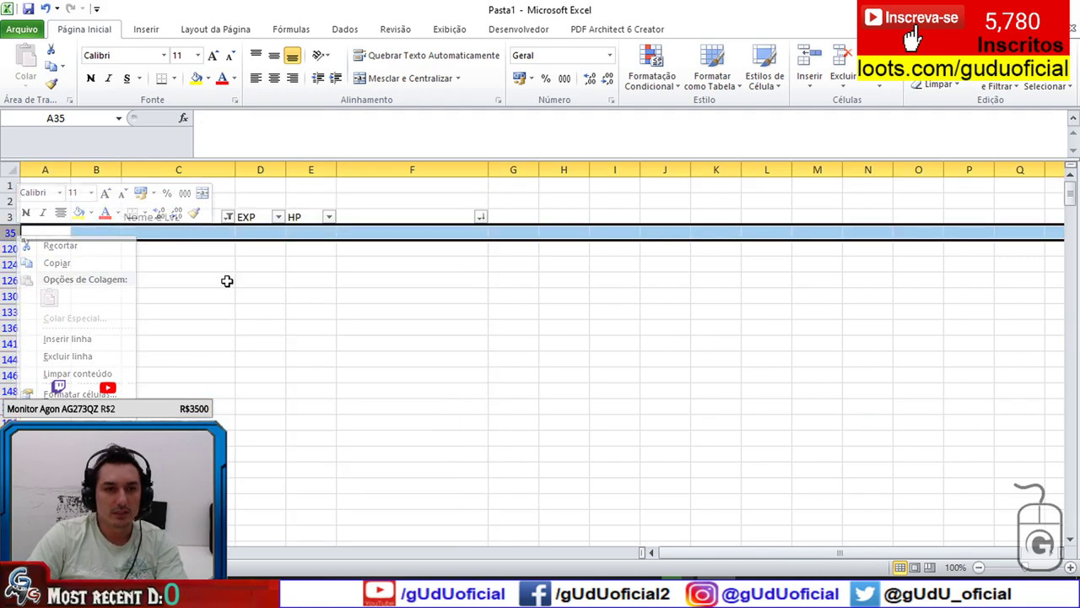
left_click_drag(10, 234, 37, 371)
scroll(39, 369, "down", 5)
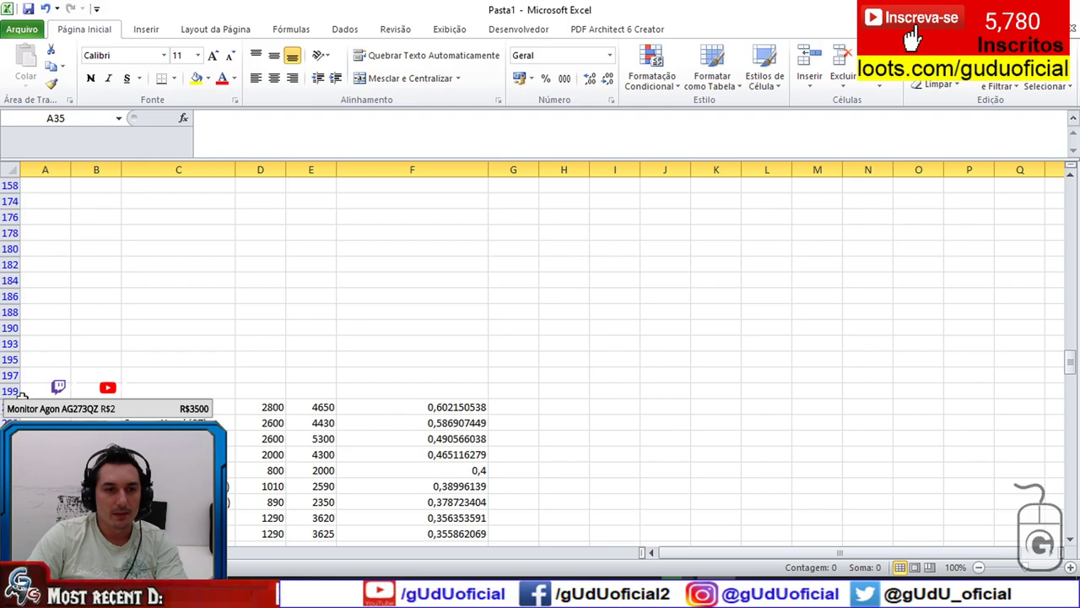
left_click(23, 393, "shift")
right_click(23, 393)
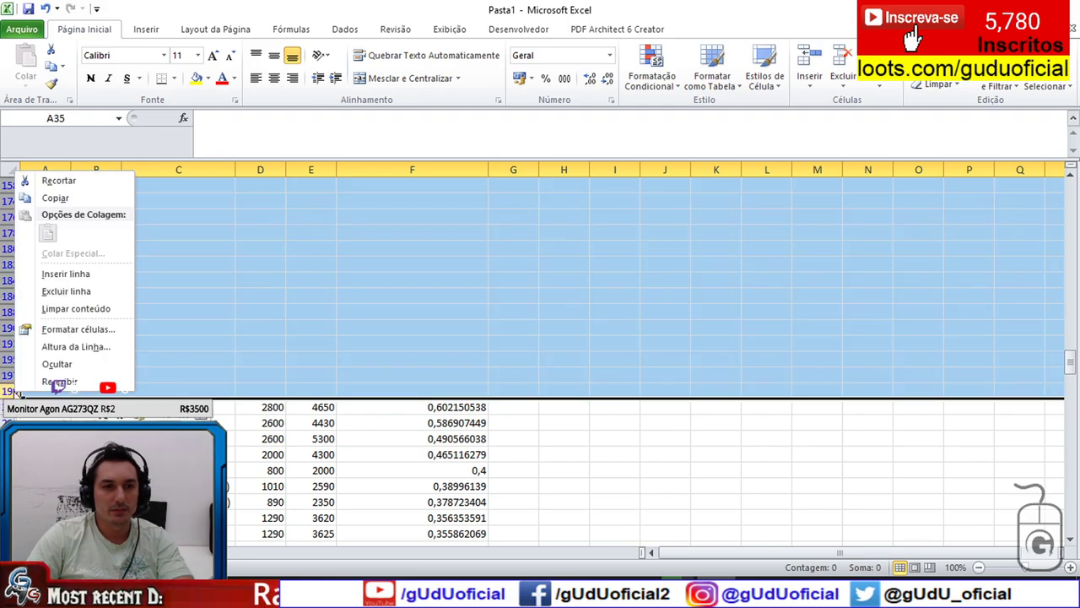
left_click(73, 295)
left_click(429, 232)
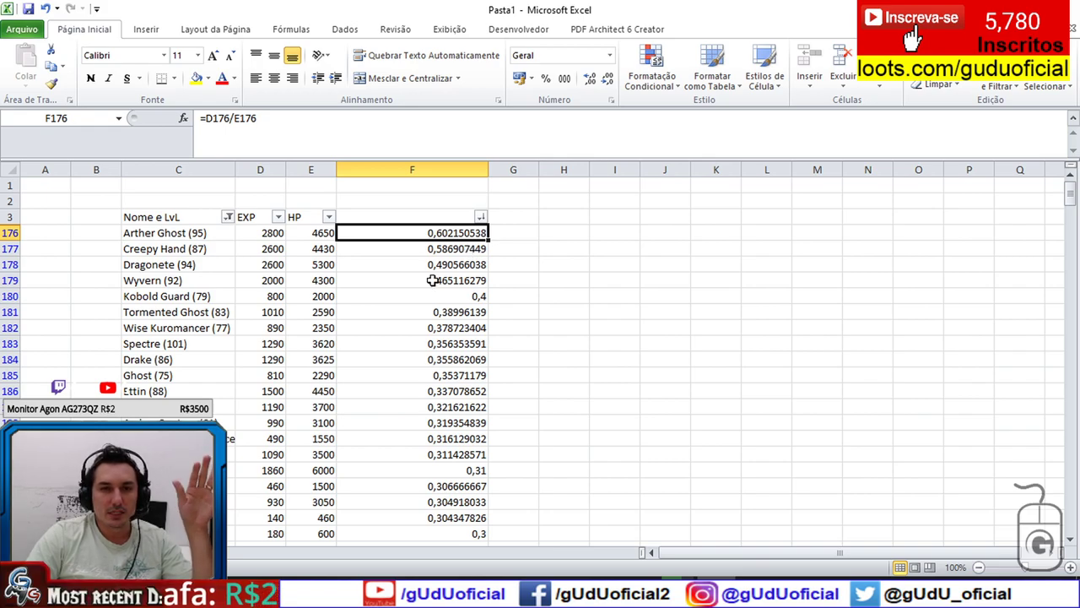
left_click_drag(489, 170, 445, 169)
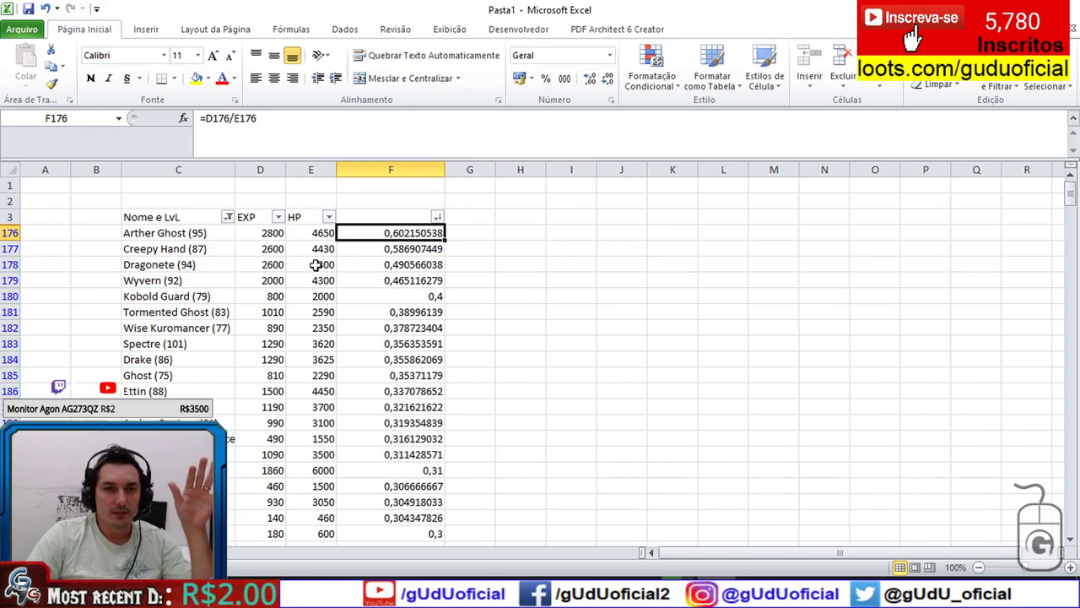
Step: Sort the creature table by the EXP/HP ratio in column F from smallest to largest
scroll(191, 312, "down", 20)
scroll(193, 313, "down", 10)
scroll(193, 313, "up", 20)
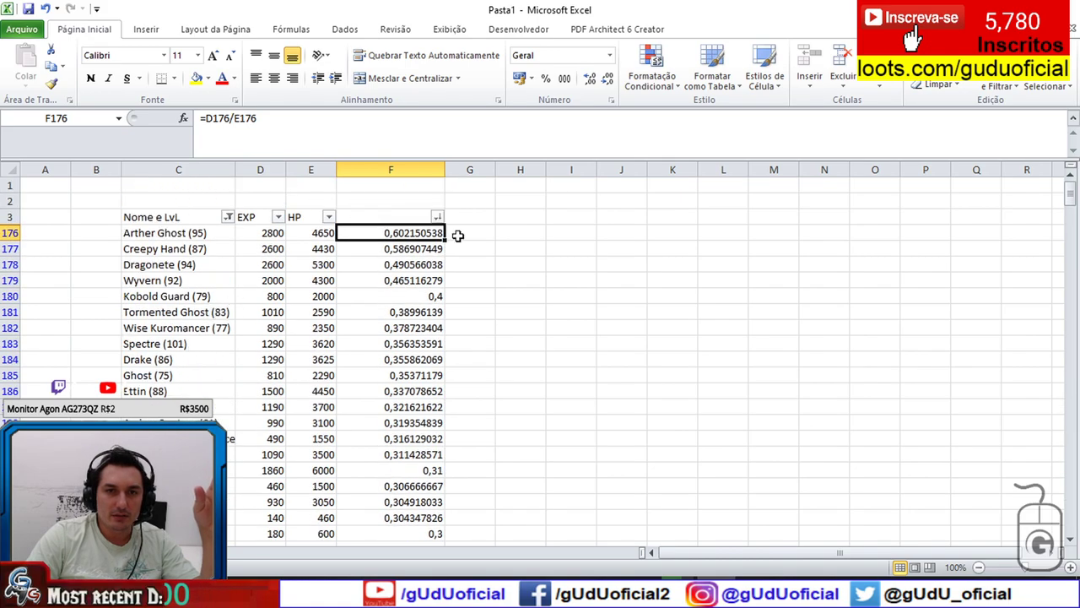
left_click(438, 217)
left_click(346, 232)
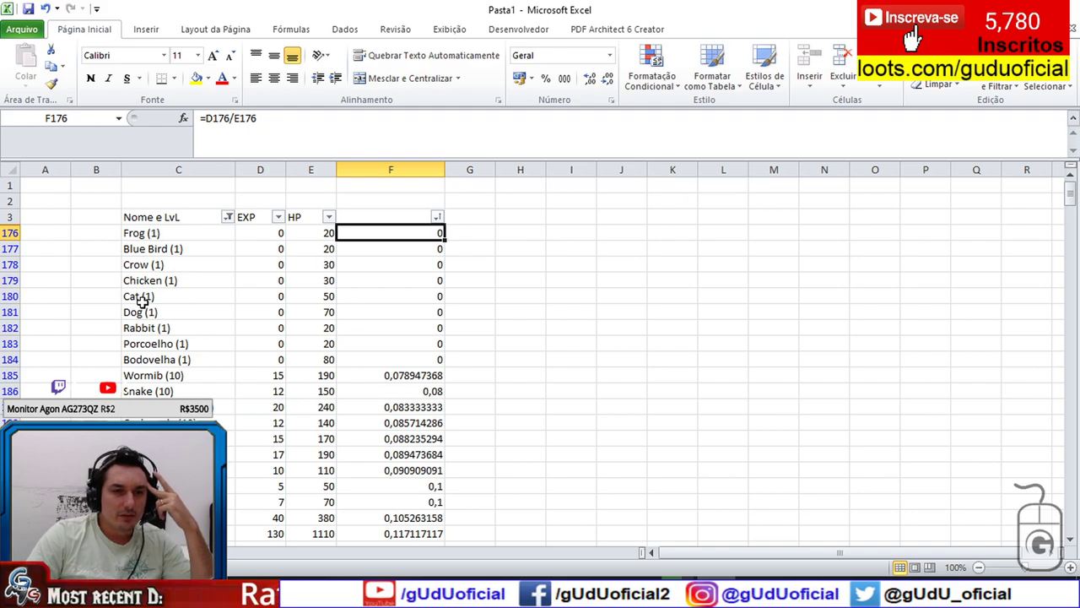
Step: Examine the lowest nonzero EXP/HP ratios in rows 185 to 199, from Wormib to Wolfang
scroll(133, 323, "down", 1)
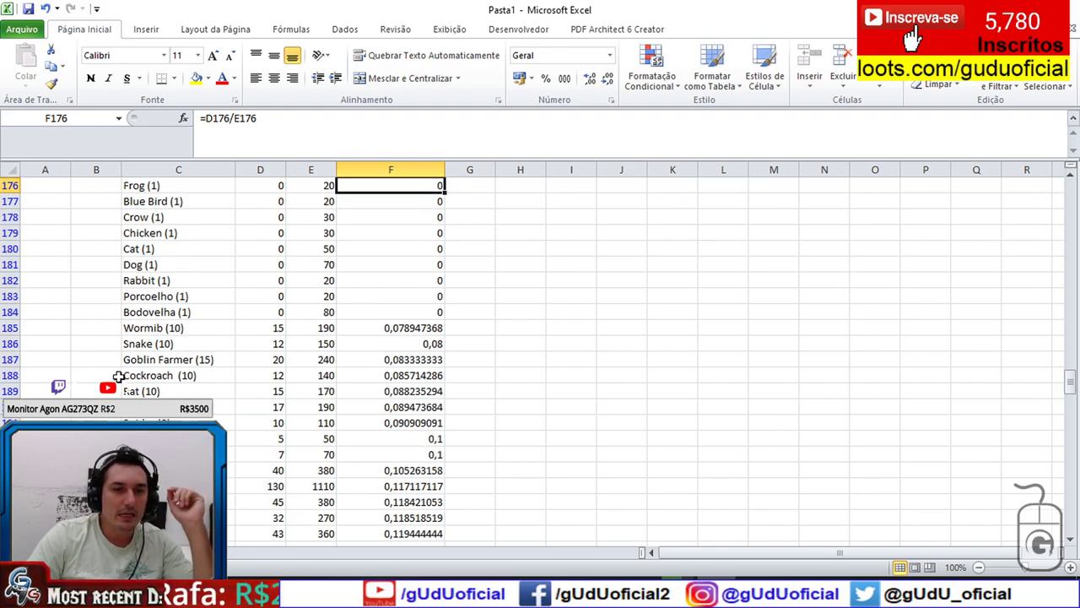
left_click_drag(129, 391, 431, 391)
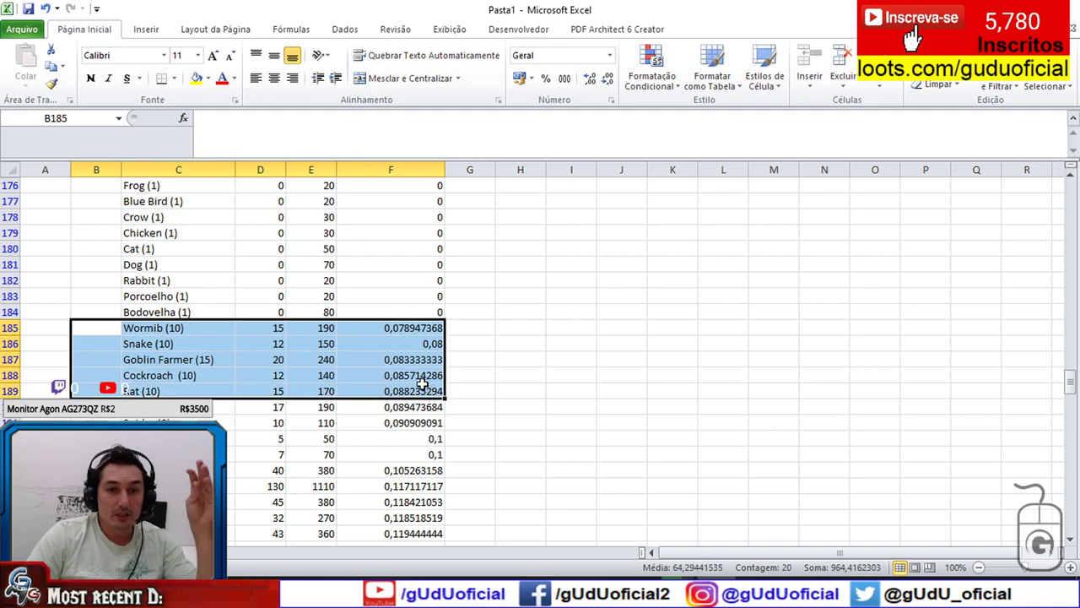
left_click(180, 359)
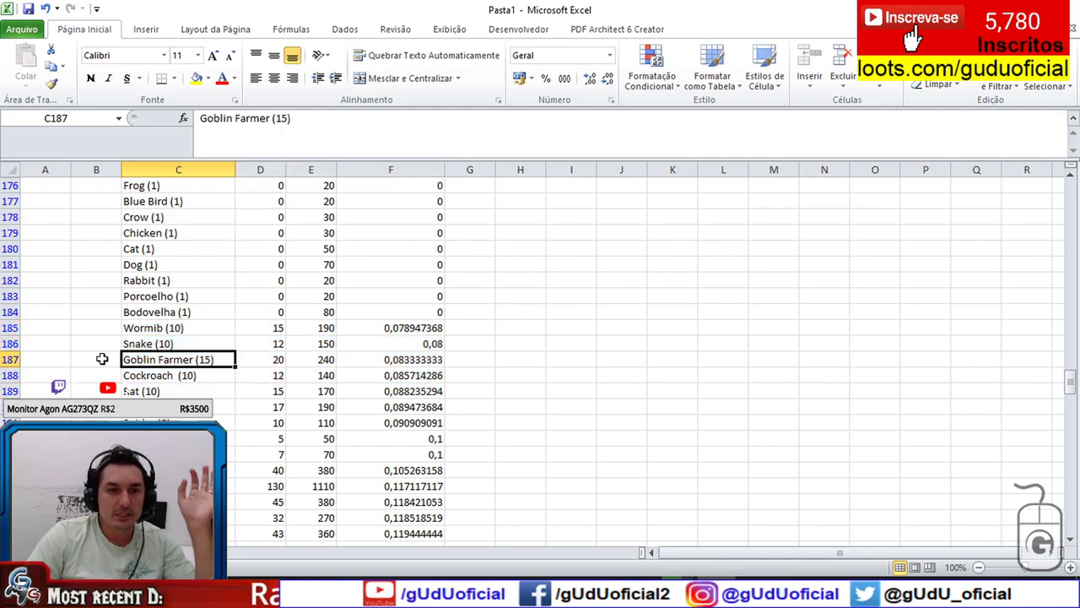
scroll(209, 308, "down", 1)
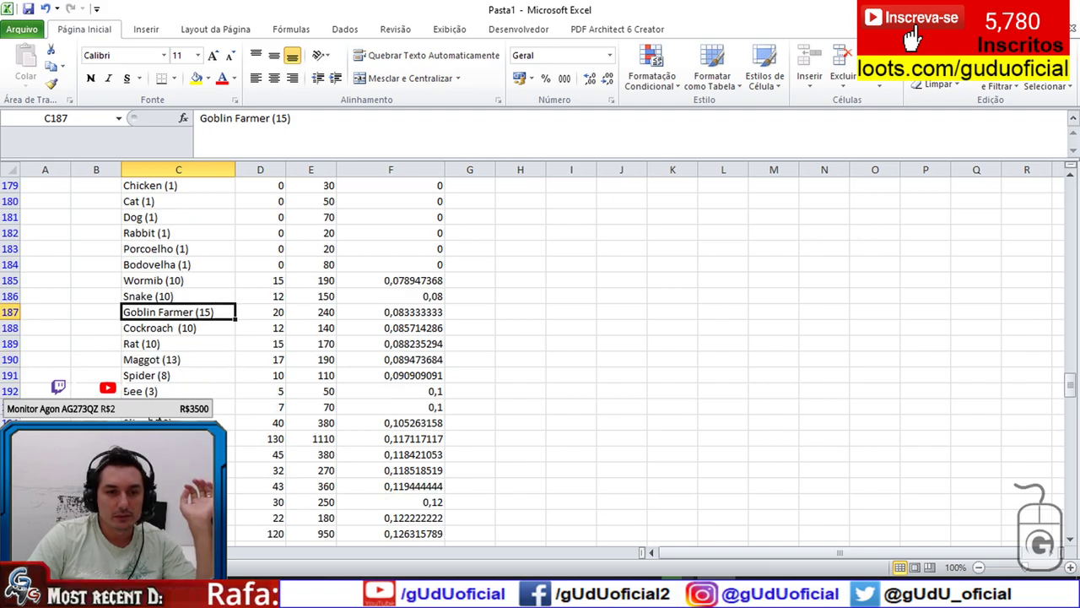
left_click(178, 454)
left_click(184, 361)
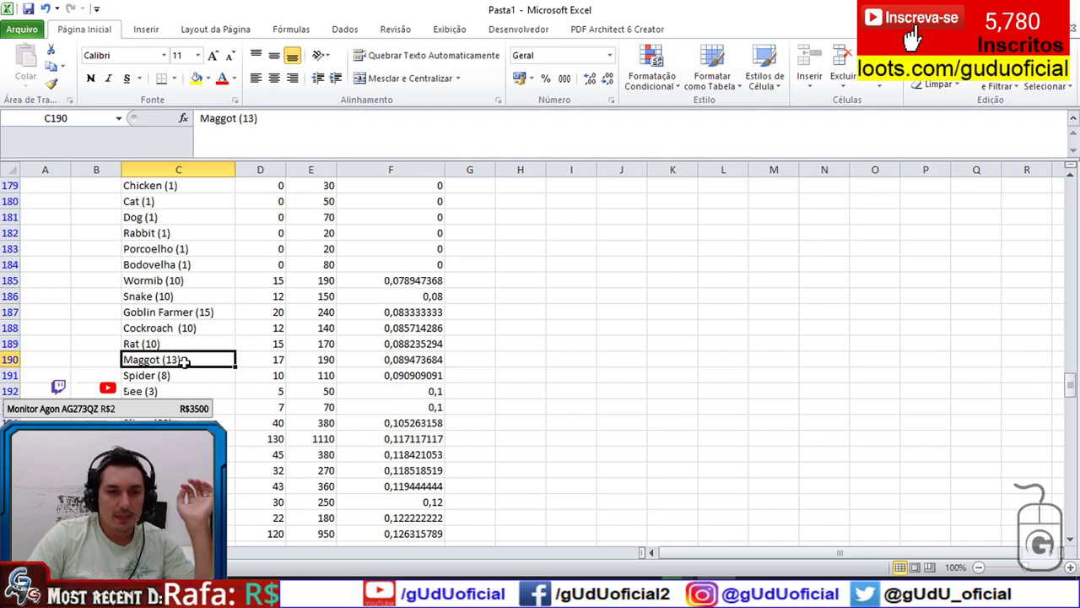
left_click(178, 454)
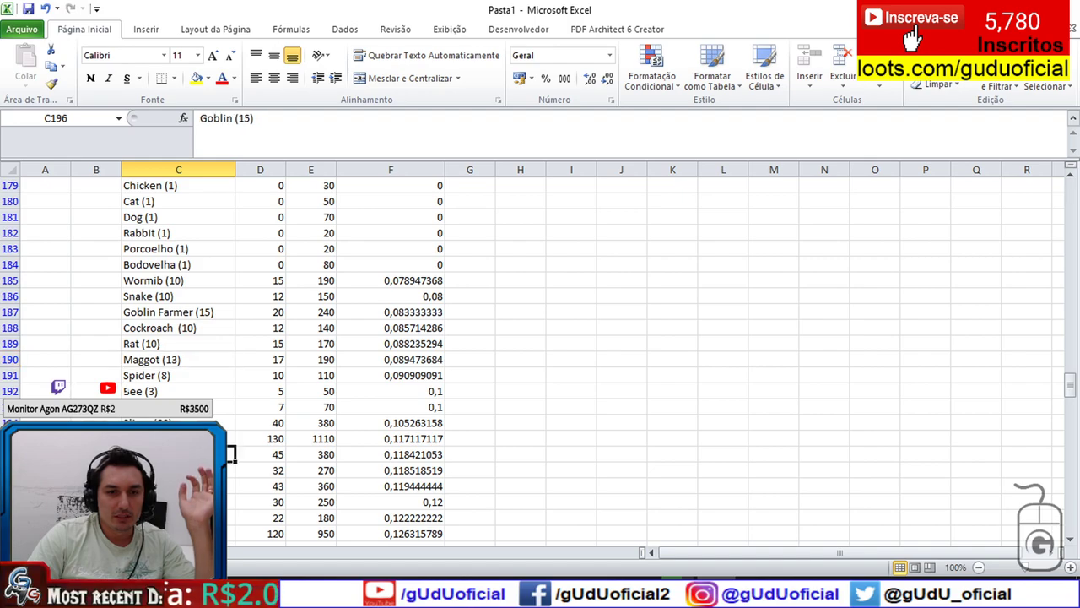
left_click(178, 470)
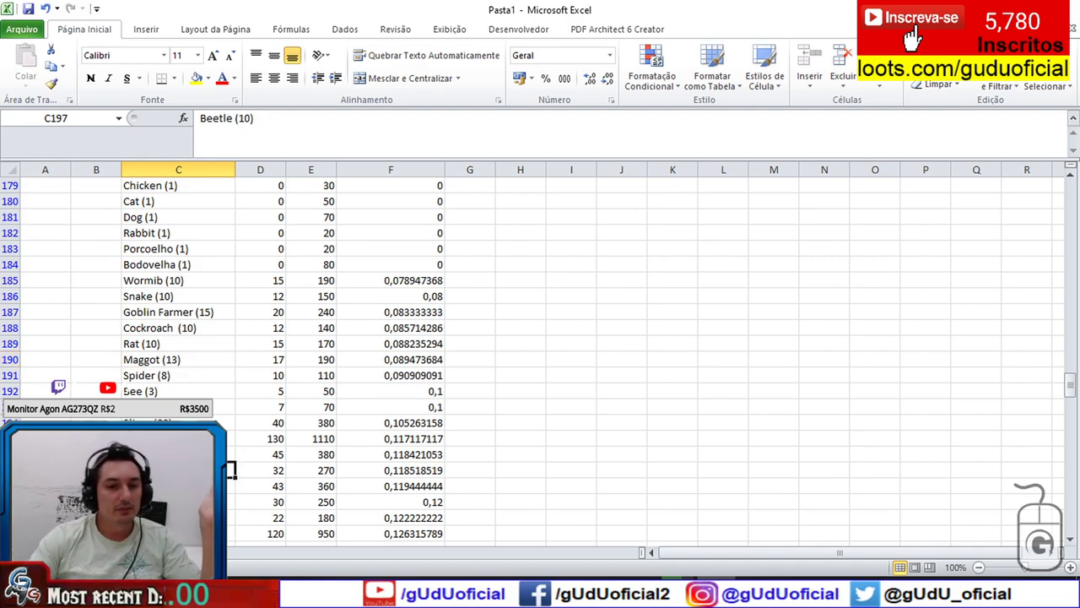
left_click(178, 502)
Step: Review the EXP/HP ratios in rows 200 to 210, checking Javaligre (20) and Brown Spider (15)
scroll(244, 432, "down", 1)
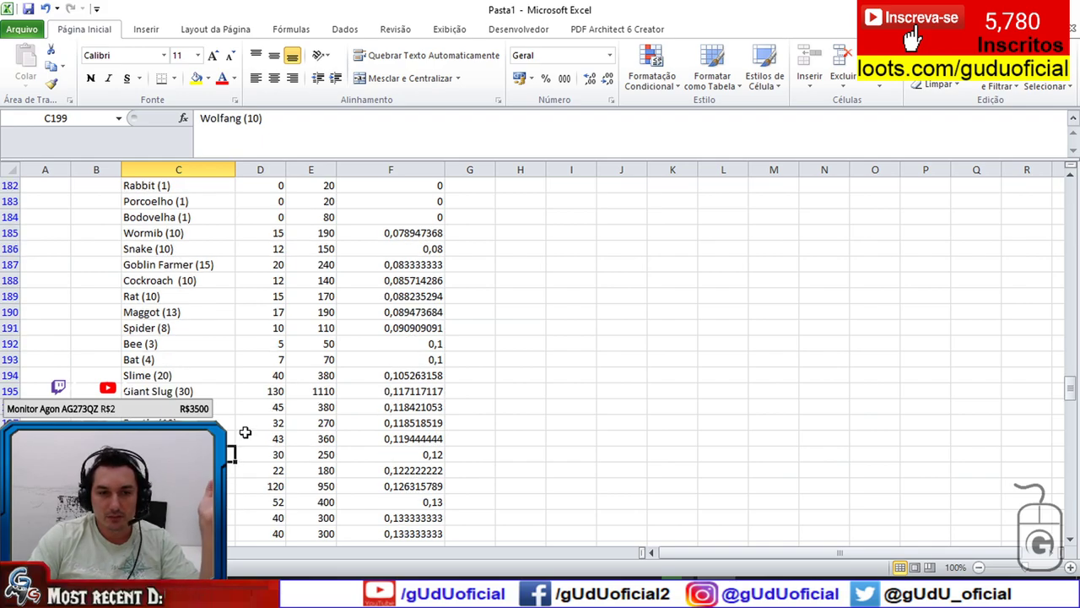
scroll(245, 432, "down", 1)
scroll(245, 432, "down", 1)
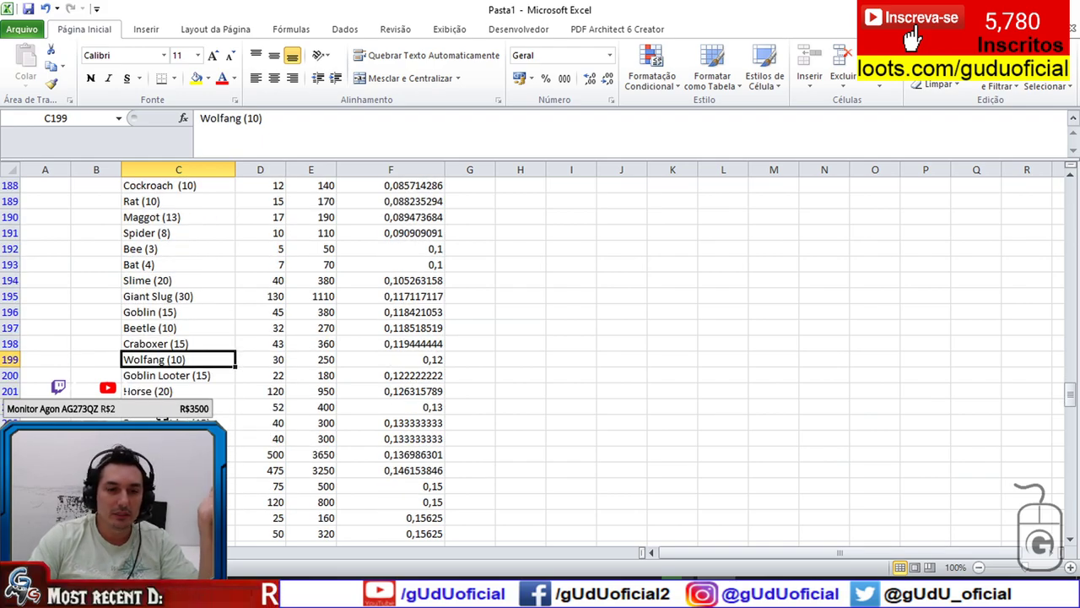
left_click(178, 407)
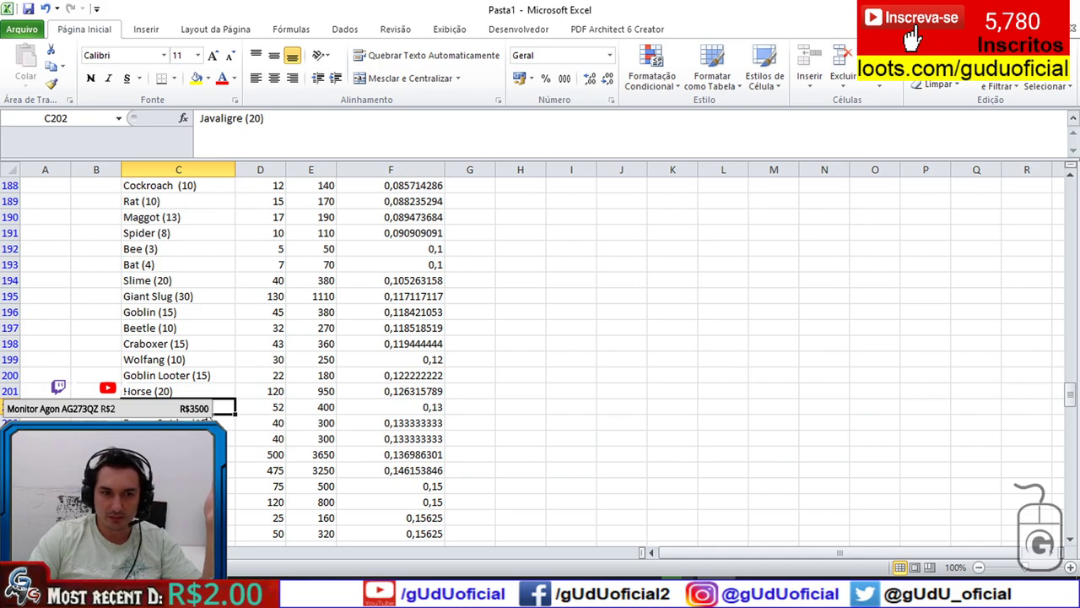
left_click(221, 422)
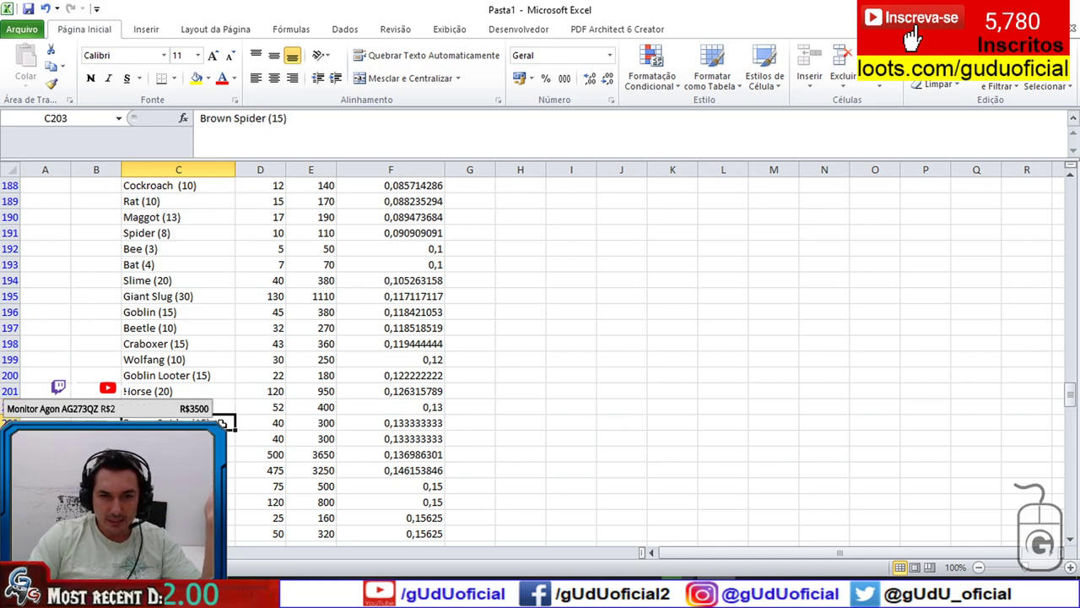
scroll(540, 354, "down", 1)
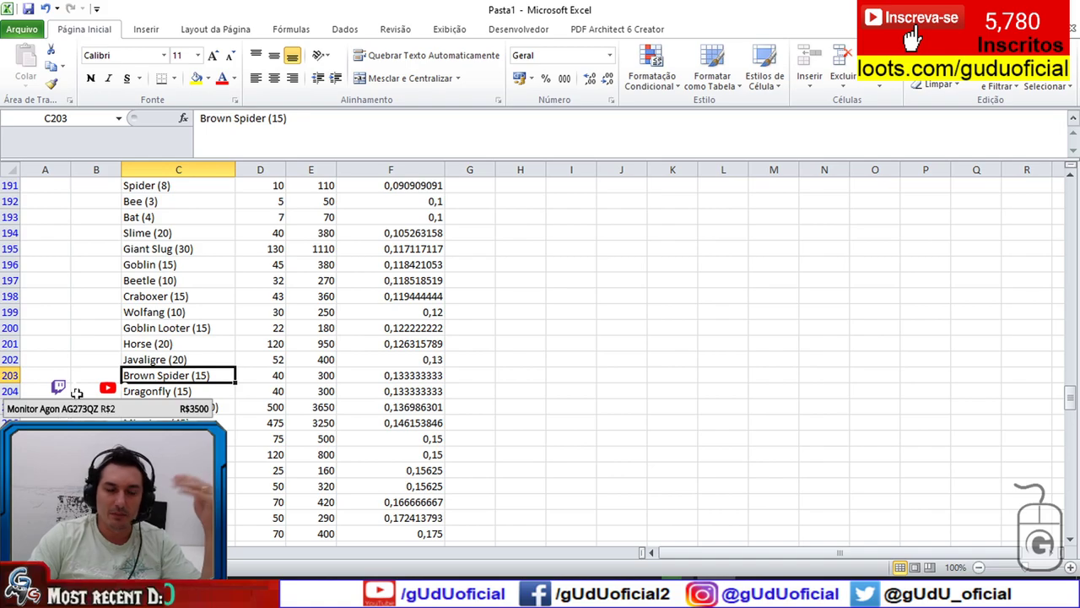
scroll(88, 386, "down", 1)
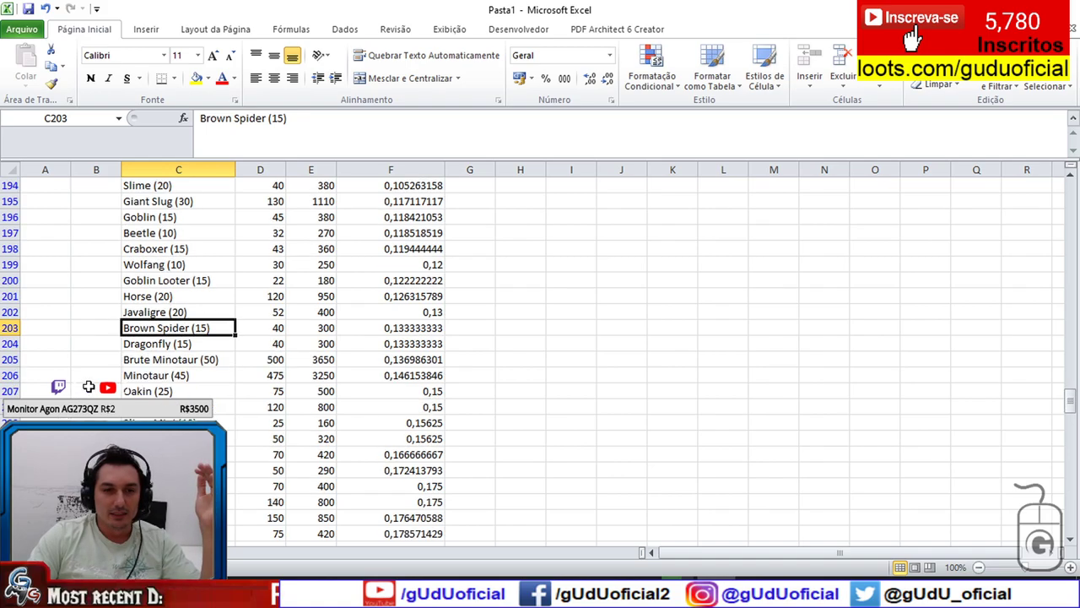
scroll(87, 386, "down", 1)
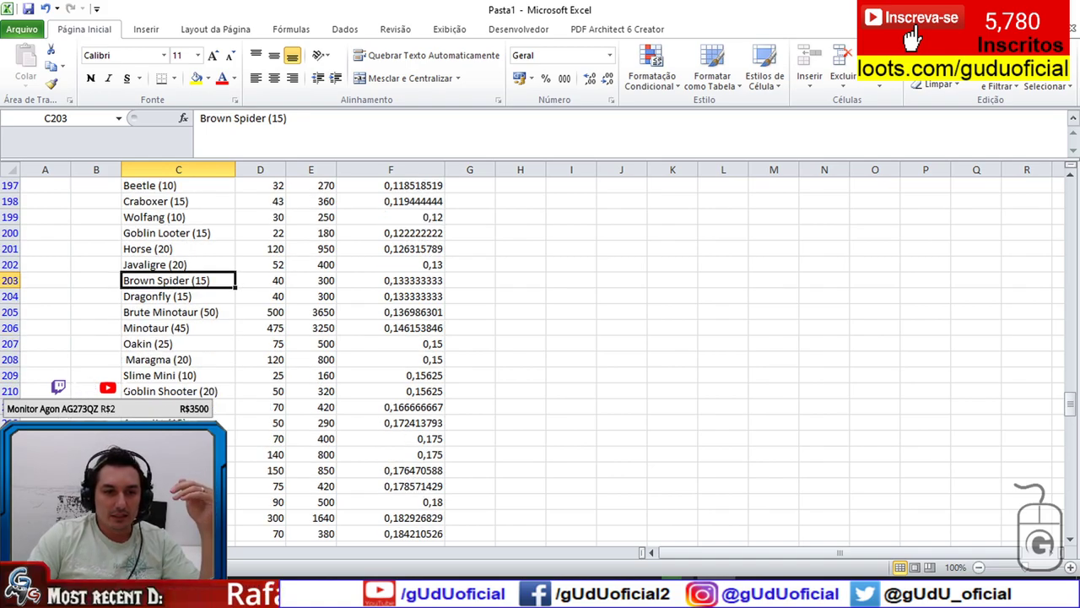
Step: Check the ratios of Ratazana (20), Crocodrill (18) and Crocodrill Bruto (20) in rows 213 to 233
left_click(178, 438)
scroll(101, 390, "down", 1)
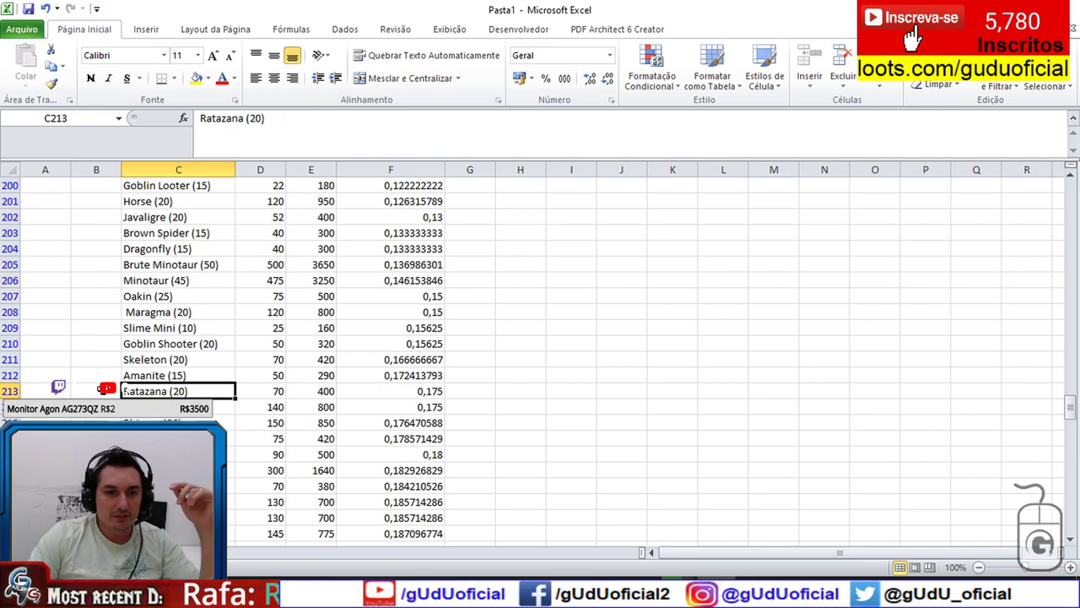
left_click(178, 454)
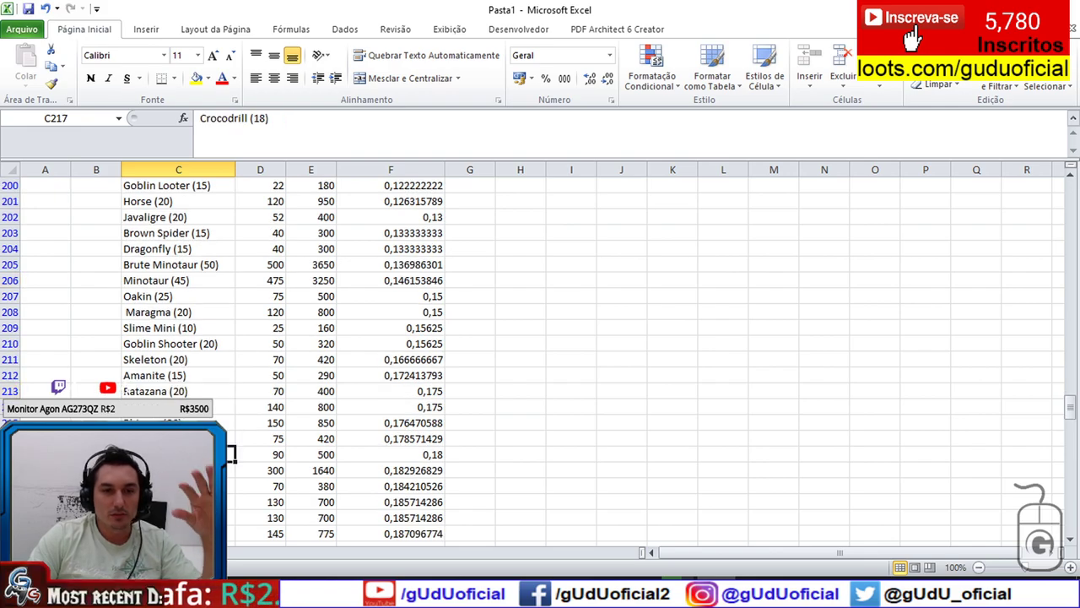
scroll(179, 454, "down", 2)
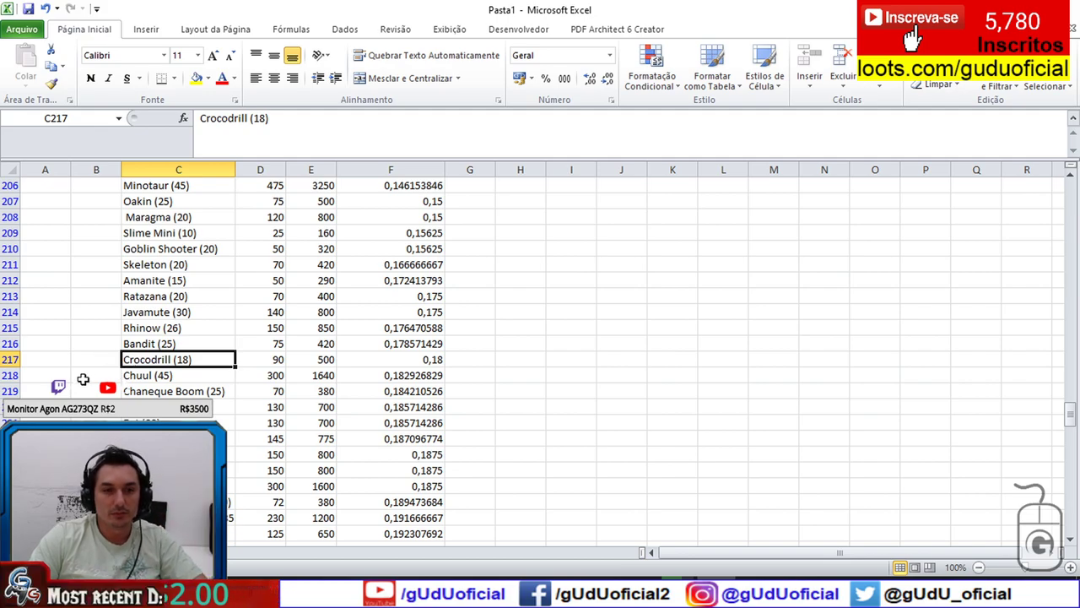
scroll(178, 454, "down", 3)
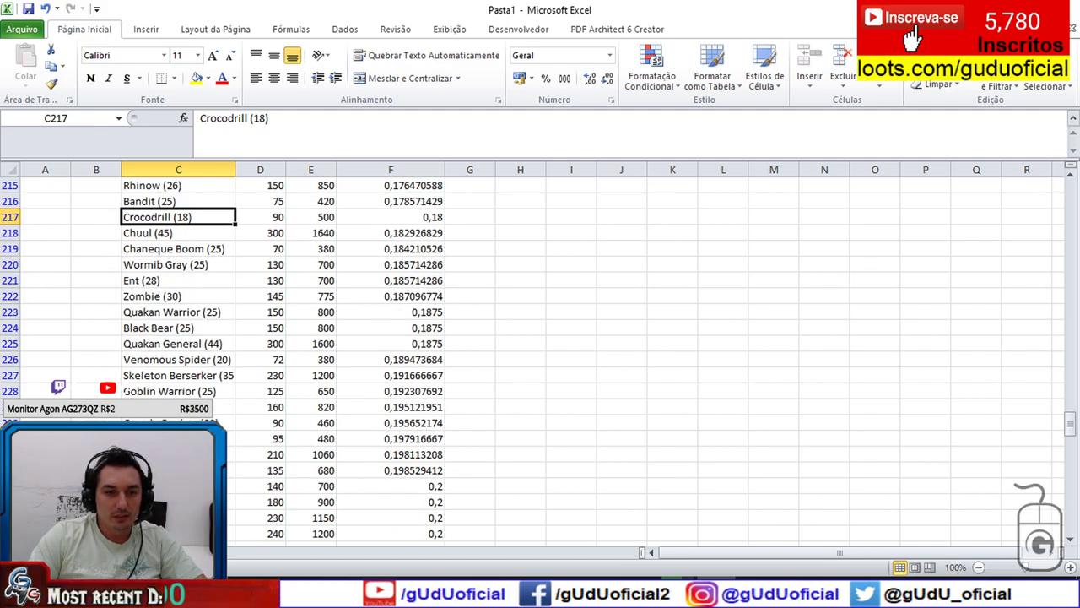
left_click(178, 470)
left_click_drag(96, 470, 178, 470)
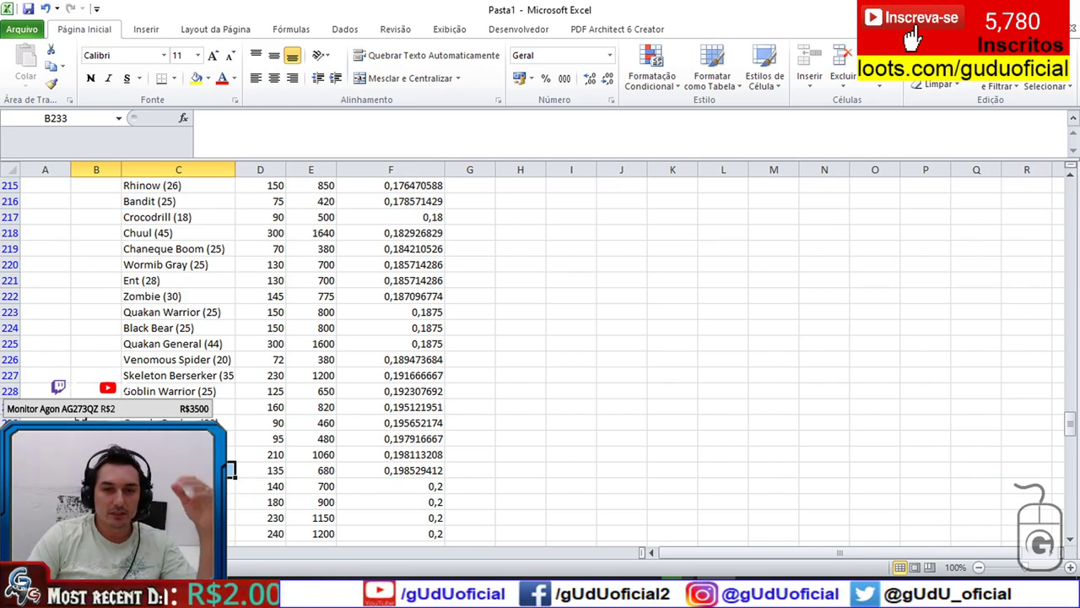
Step: Widen column C so the long creature names and levels fit in full
scroll(540, 355, "down", 3)
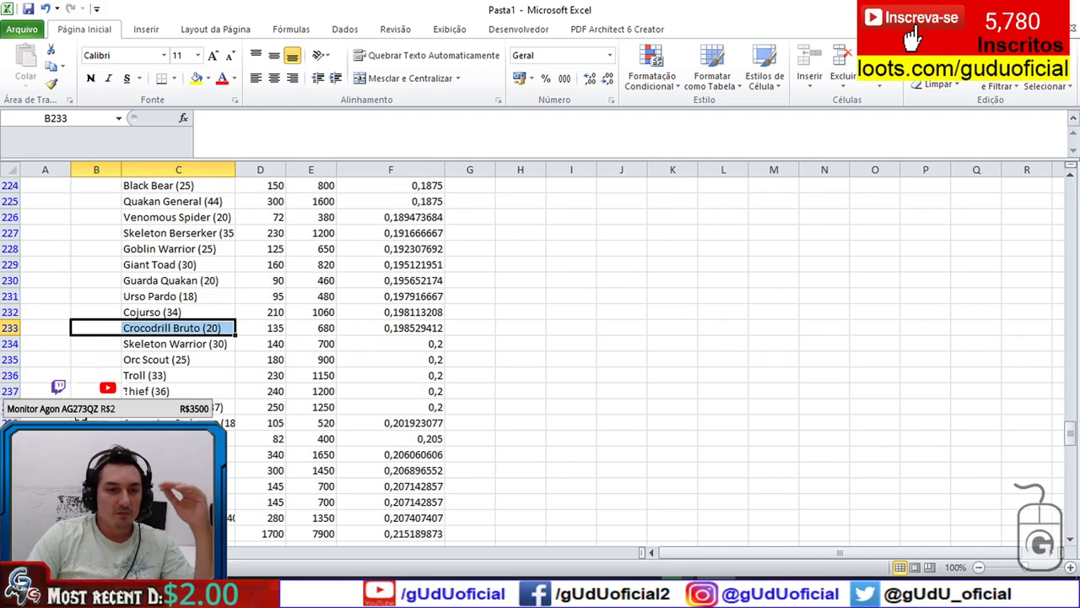
scroll(541, 355, "down", 3)
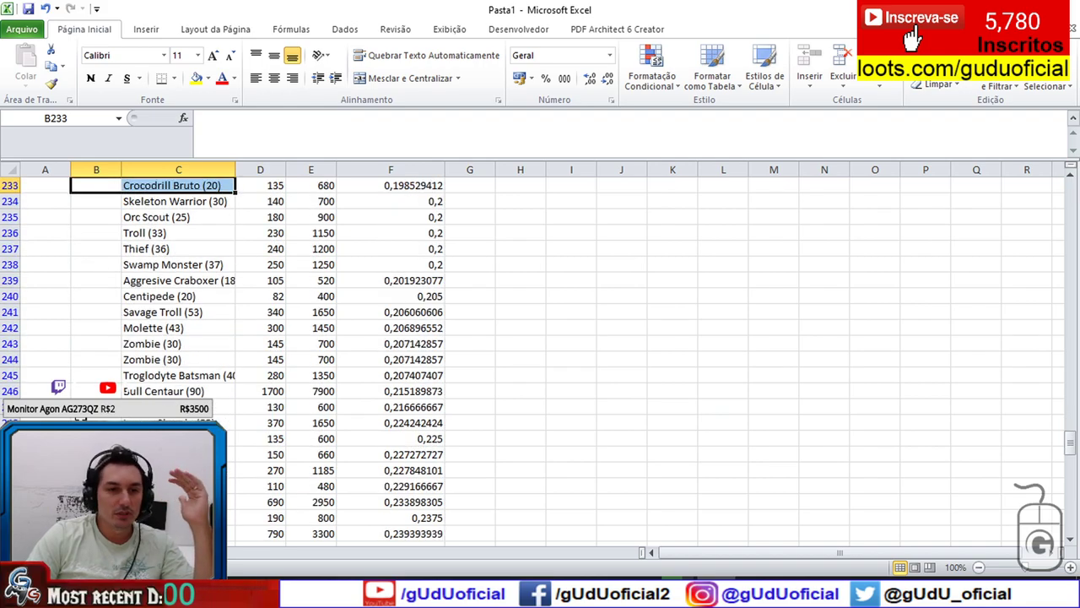
left_click_drag(236, 170, 286, 169)
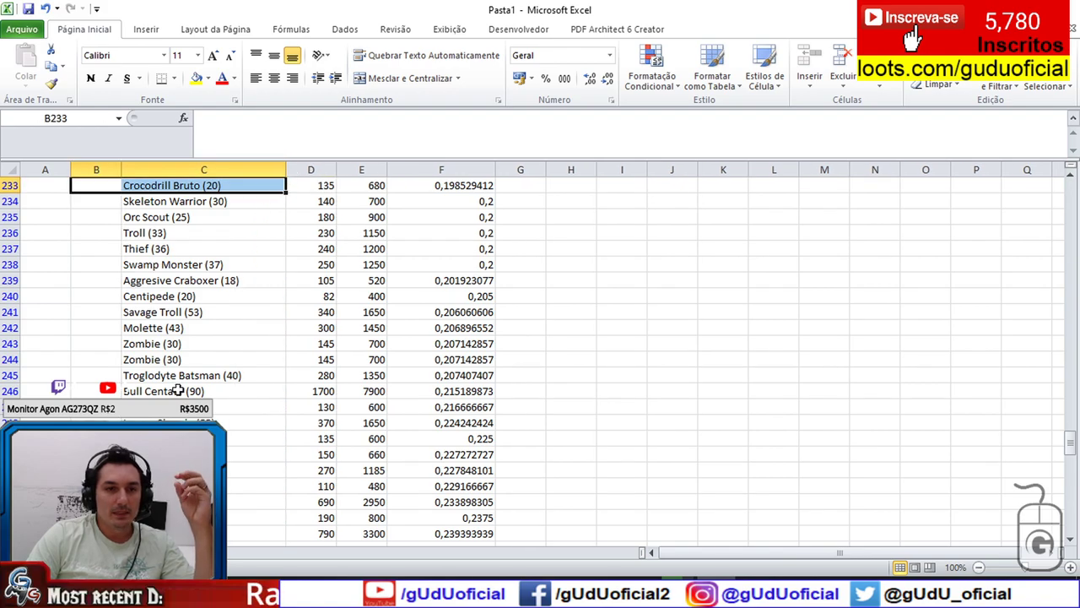
Step: Examine the ratios in rows 252 to 260, checking Venex (20) and Chaneque (18)
left_click(204, 486)
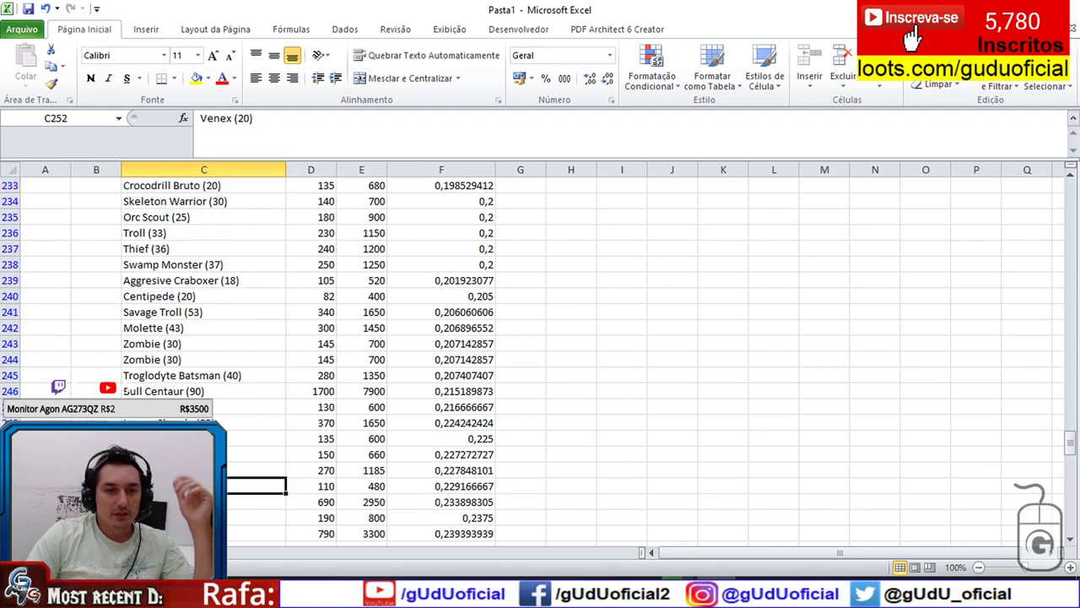
scroll(203, 486, "down", 1)
left_click_drag(96, 438, 169, 438)
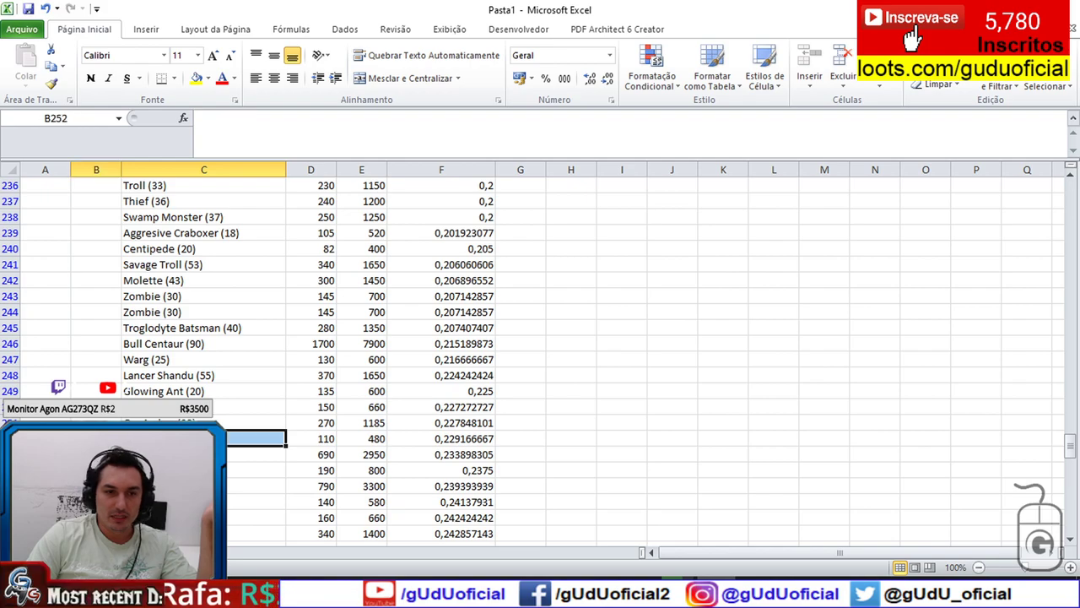
scroll(77, 395, "down", 1)
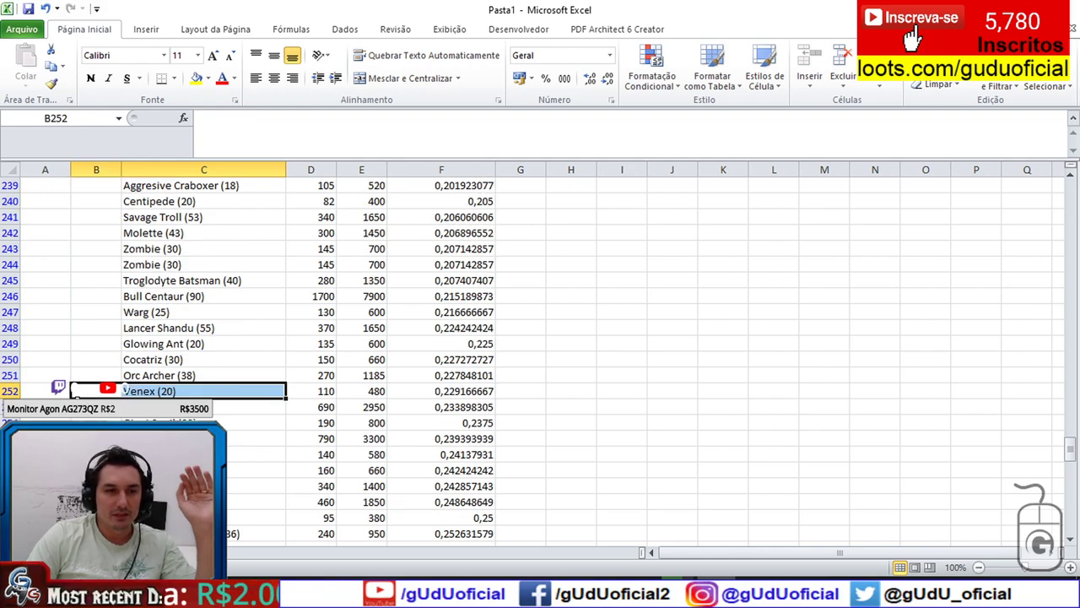
left_click_drag(169, 470, 254, 470)
scroll(96, 470, "down", 1)
scroll(253, 470, "down", 2)
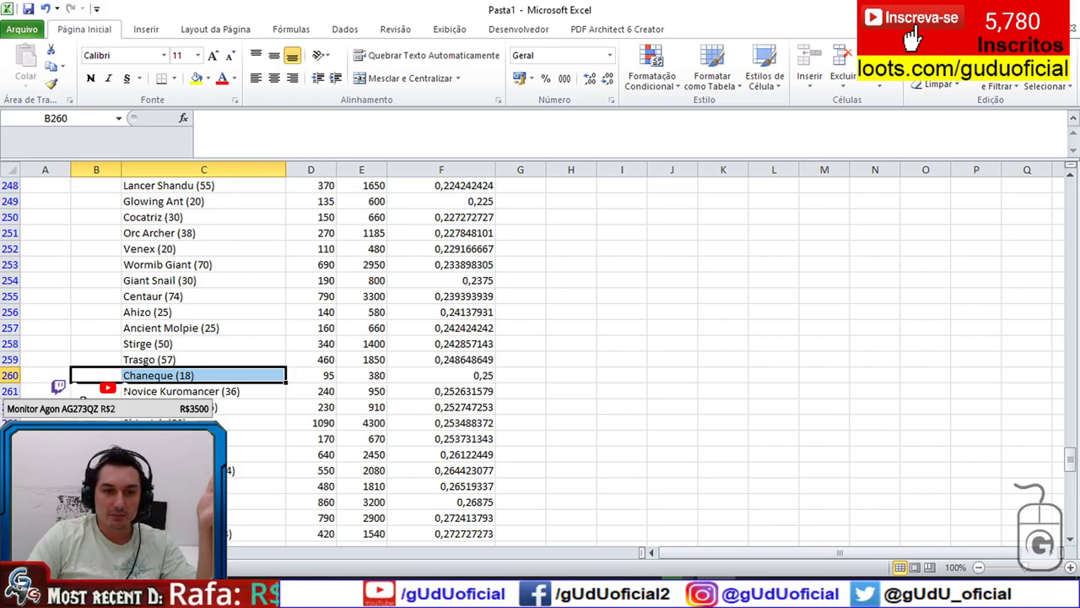
Step: Review the ratios in rows 261 to 282, checking Sparkle Ant (30), row 277 and Skeleton Archer (20)
scroll(540, 355, "down", 1)
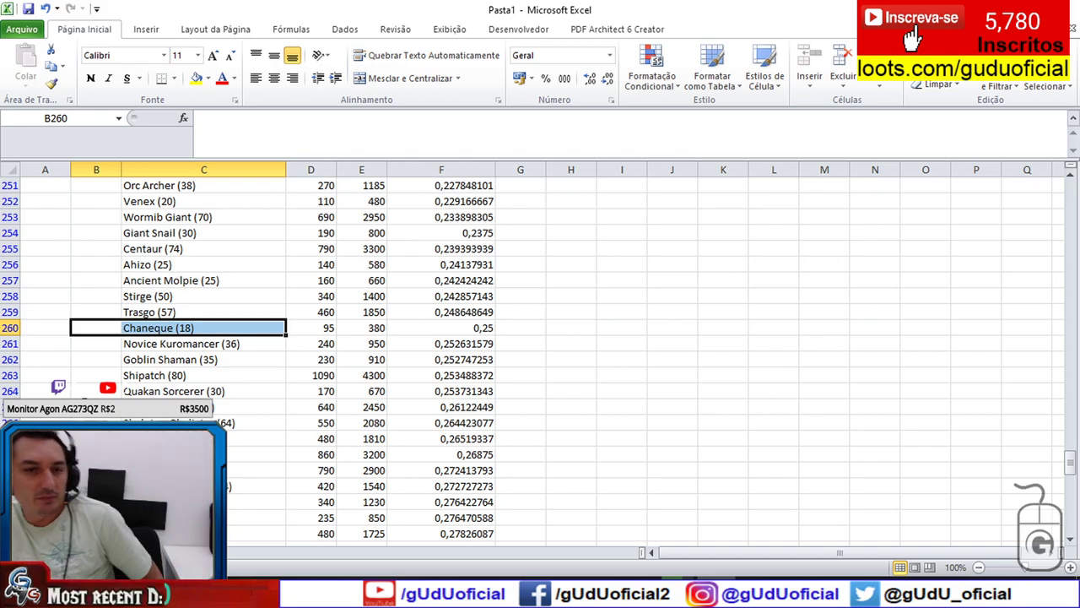
scroll(540, 354, "down", 2)
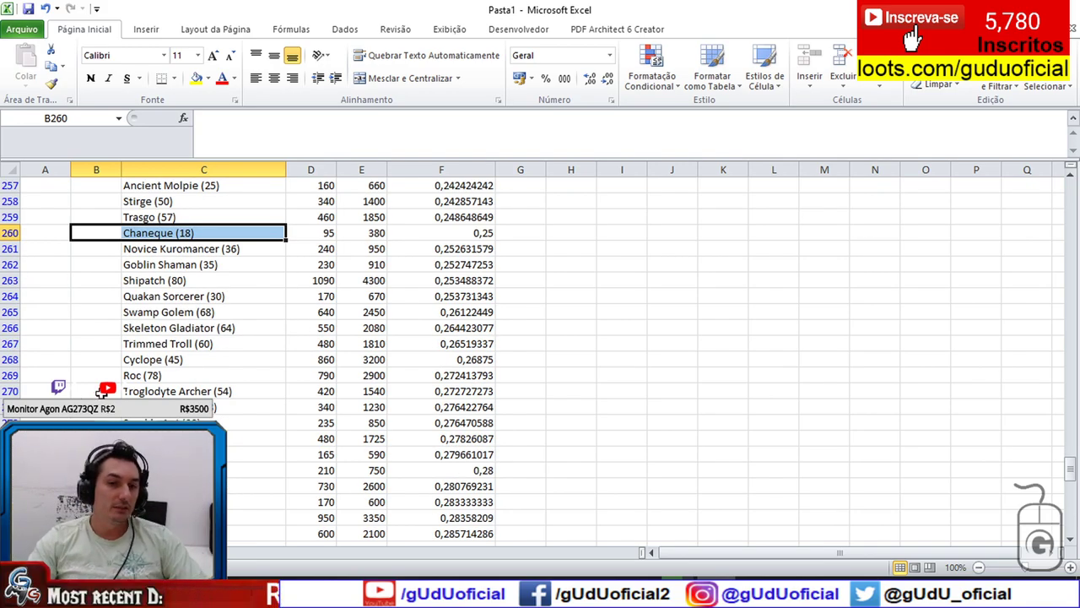
left_click_drag(101, 422, 168, 422)
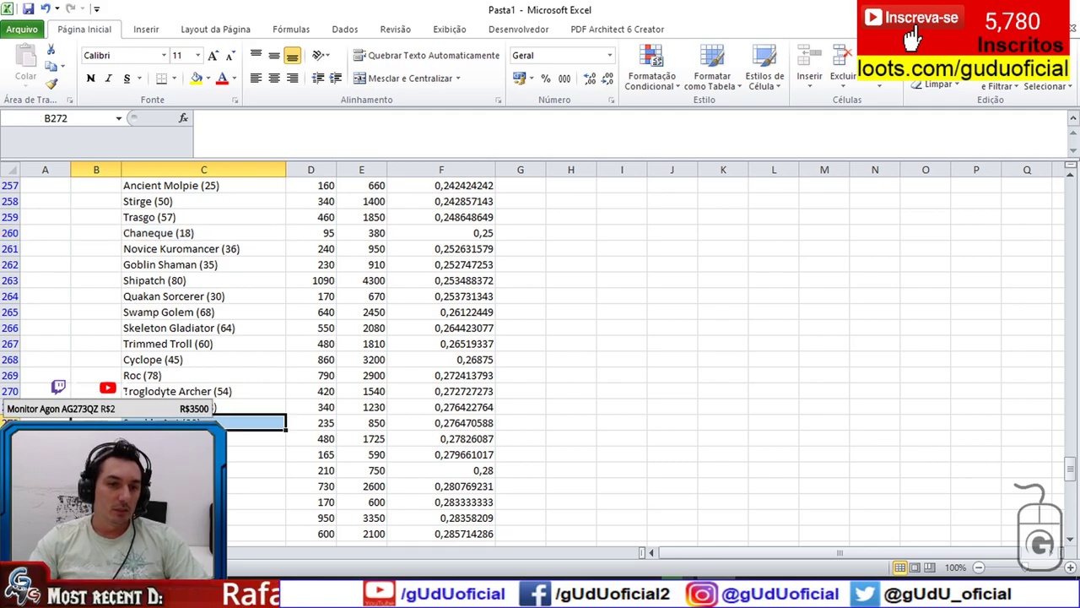
scroll(540, 354, "down", 1)
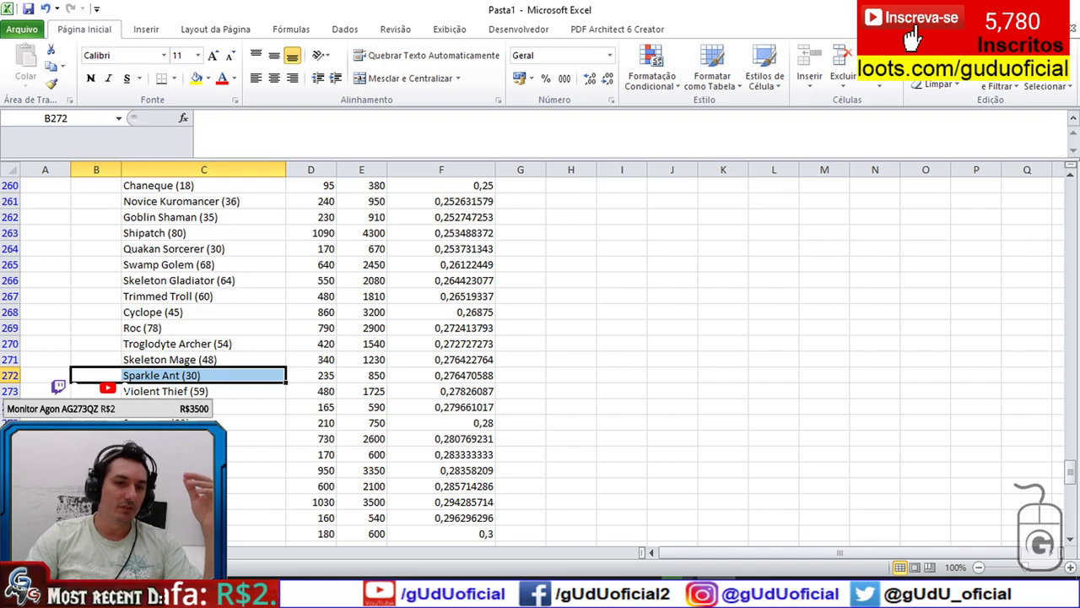
left_click_drag(177, 454, 101, 470)
left_click(96, 454)
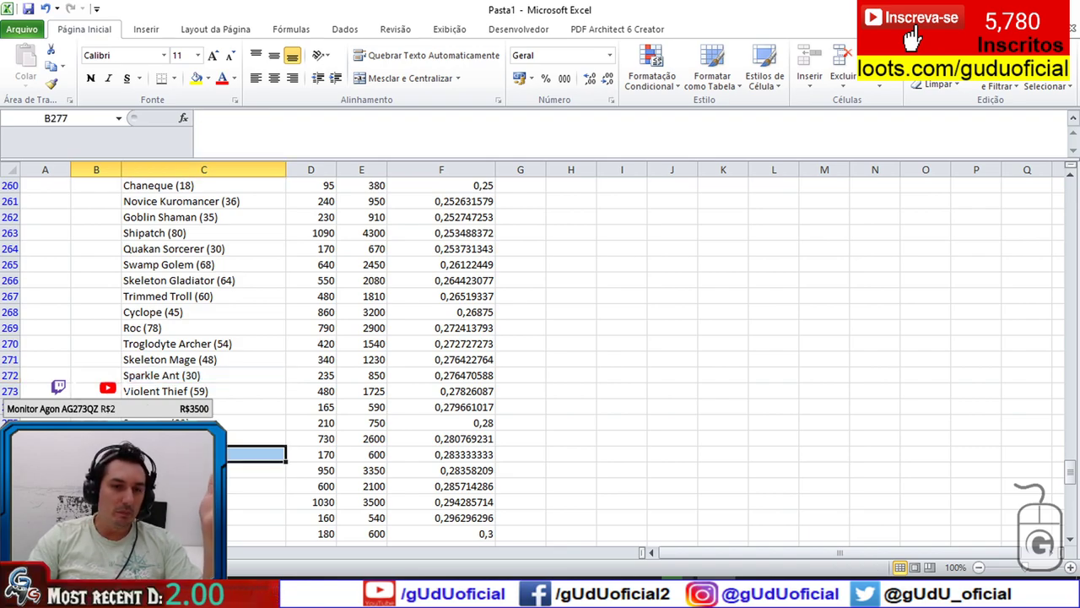
scroll(114, 395, "down", 1)
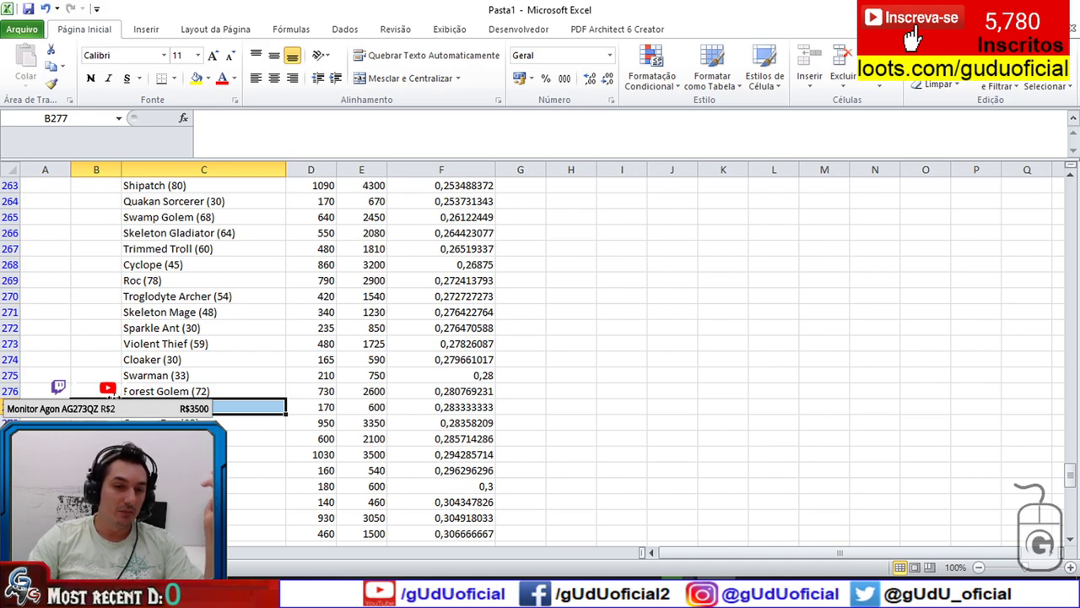
left_click_drag(169, 486, 101, 486)
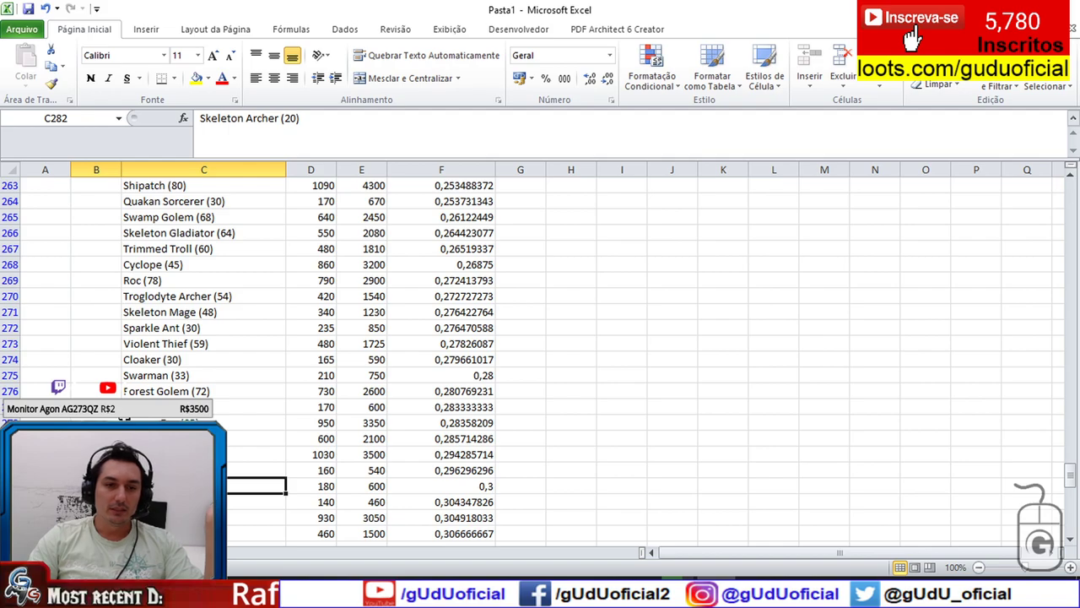
Step: Review the ratios in the rows around Skeleton Archer (20) down towards the list's end, singling out Banshee (55) in row 285
scroll(540, 354, "down", 1)
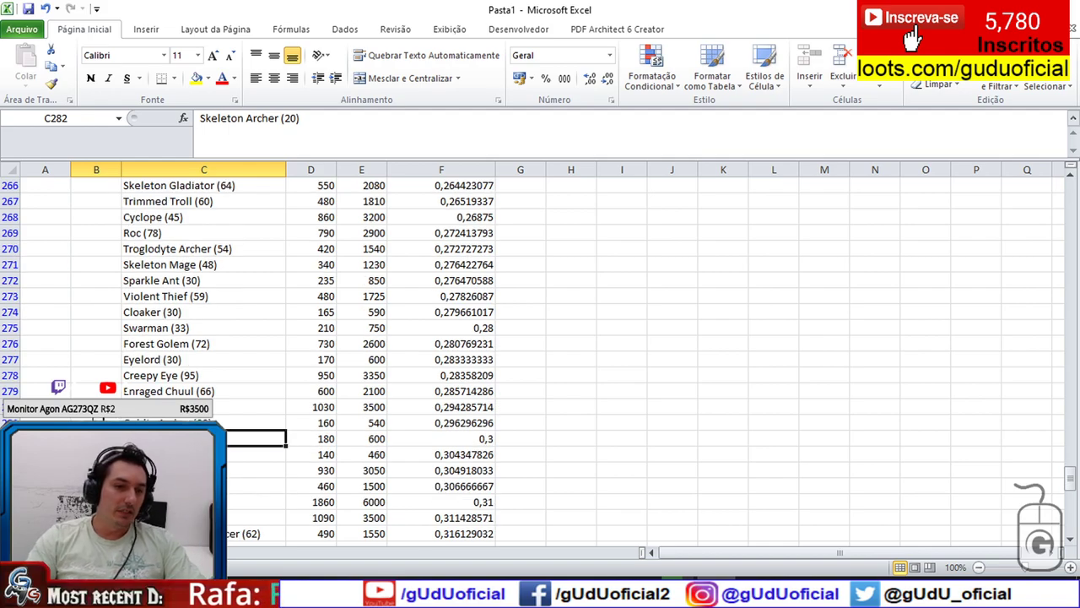
scroll(540, 354, "down", 1)
scroll(541, 355, "down", 5)
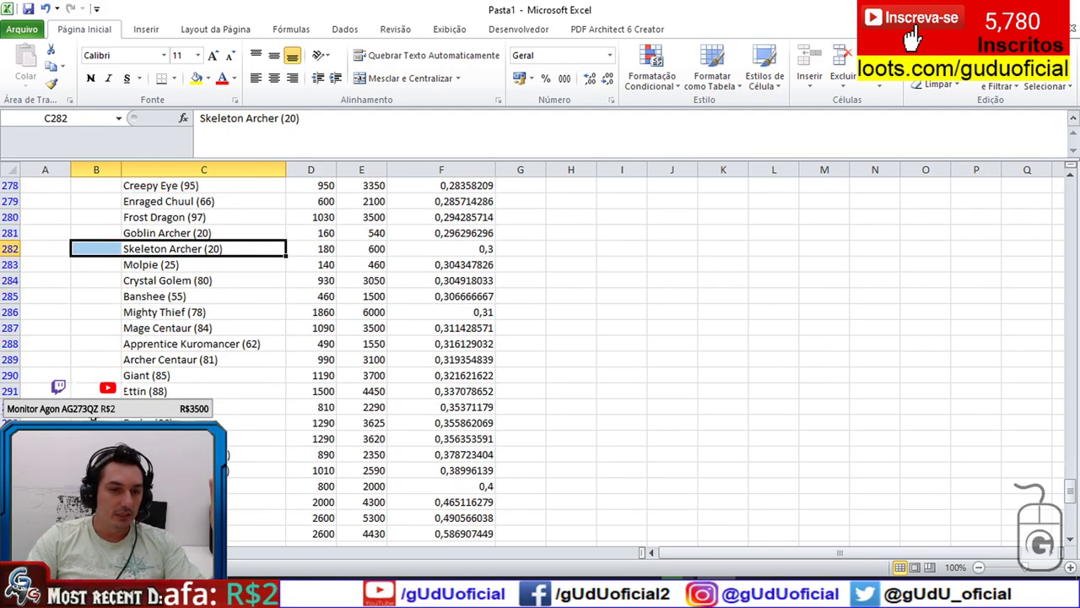
scroll(540, 354, "up", 2)
scroll(540, 355, "up", 5)
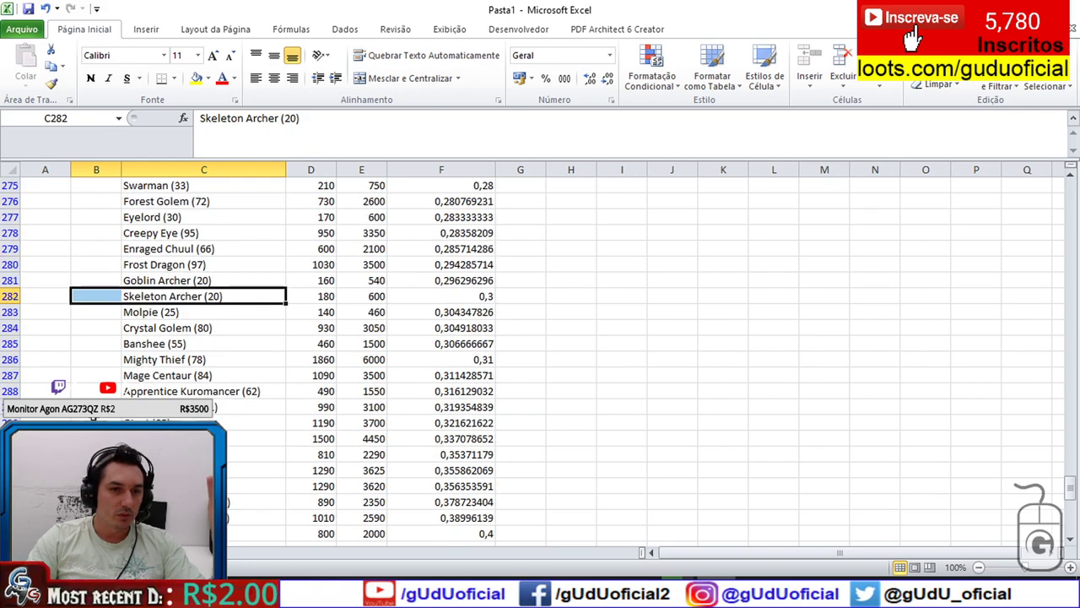
scroll(540, 355, "up", 2)
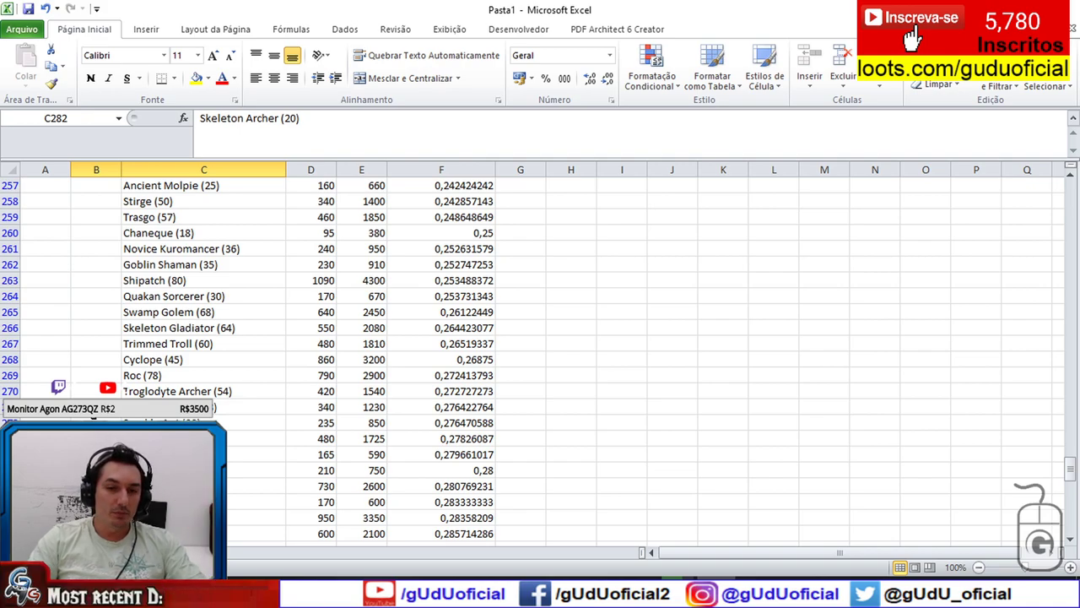
scroll(540, 355, "down", 4)
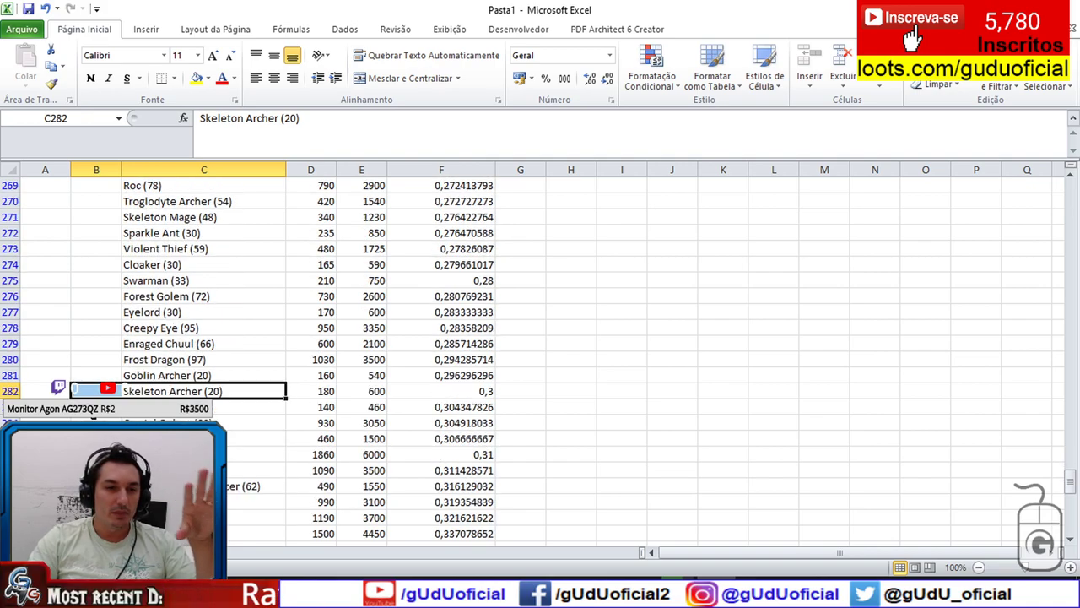
scroll(540, 354, "down", 1)
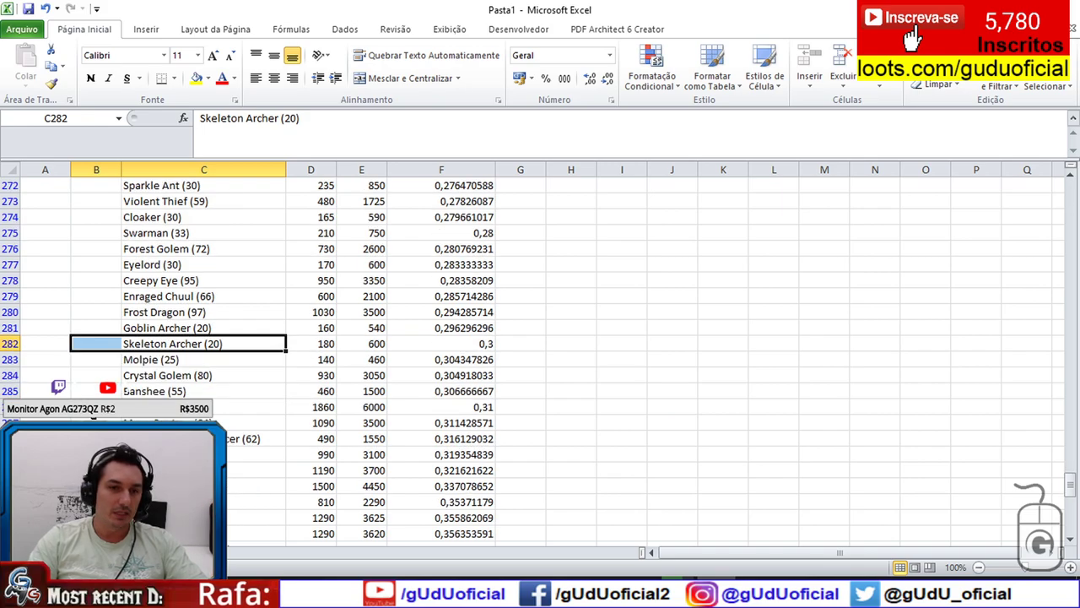
scroll(540, 355, "down", 1)
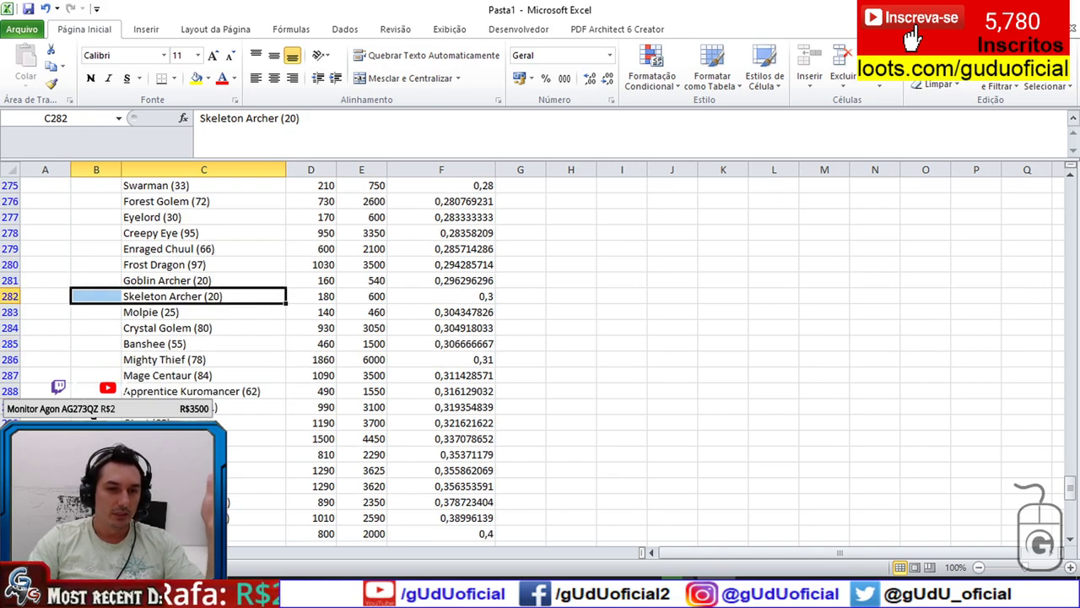
left_click(109, 342)
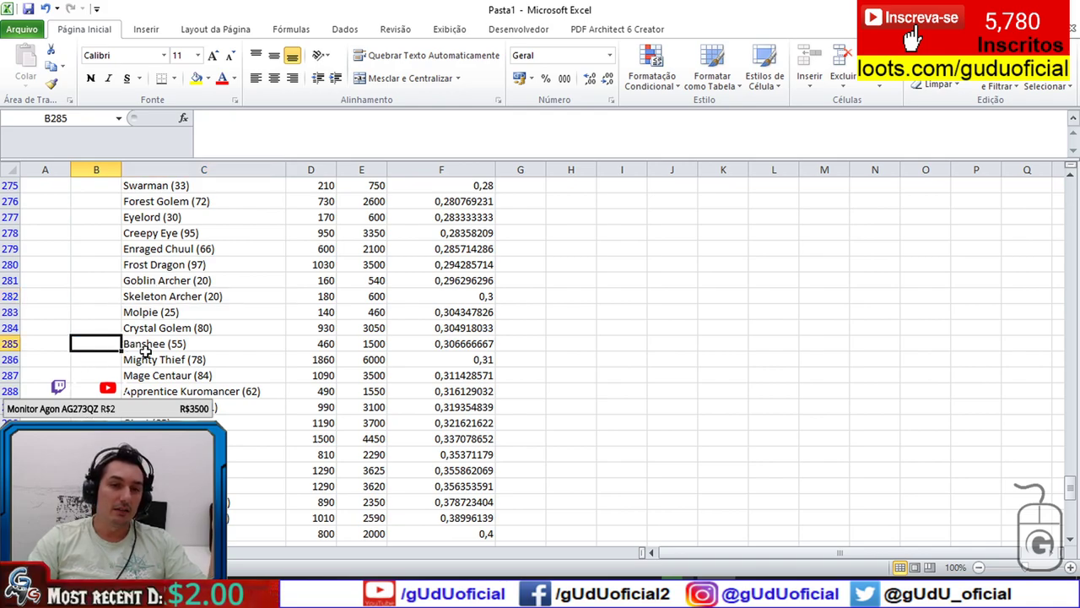
left_click_drag(145, 343, 87, 344)
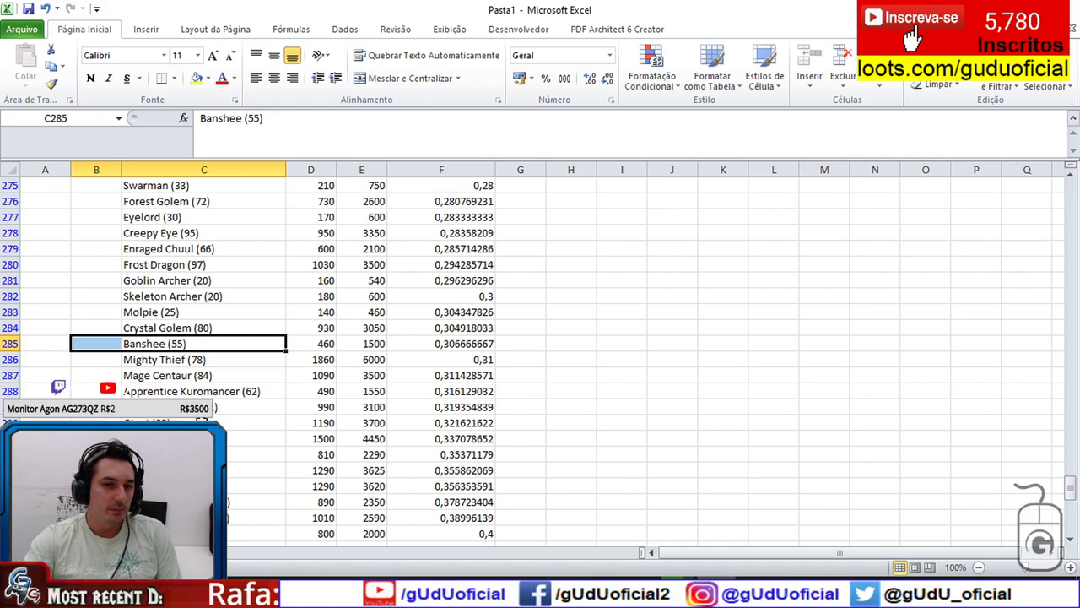
Step: Compare the EXP, HP and ratio of Troglodyte Archer (54) in row 270 with those of Skeleton Archer (20) in row 282
scroll(541, 354, "up", 2)
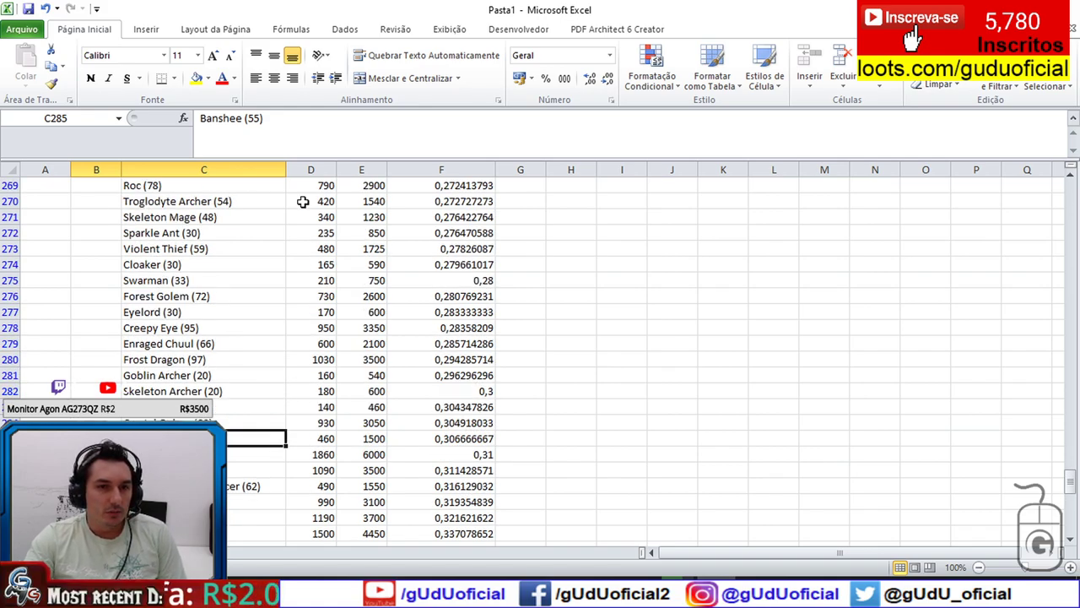
left_click_drag(457, 204, 192, 204)
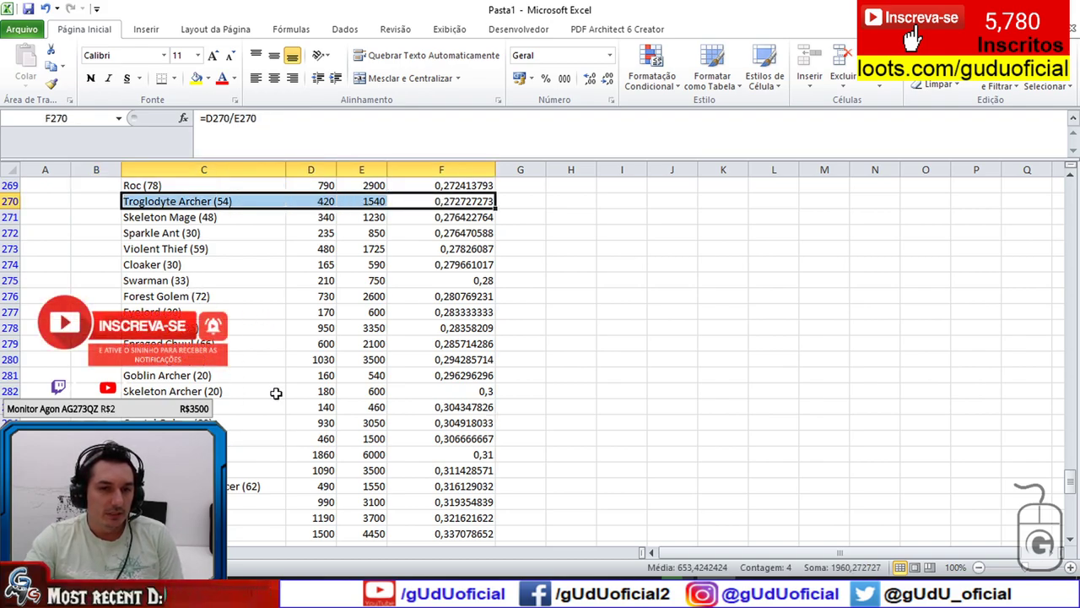
left_click(424, 390)
left_click_drag(423, 391, 181, 392)
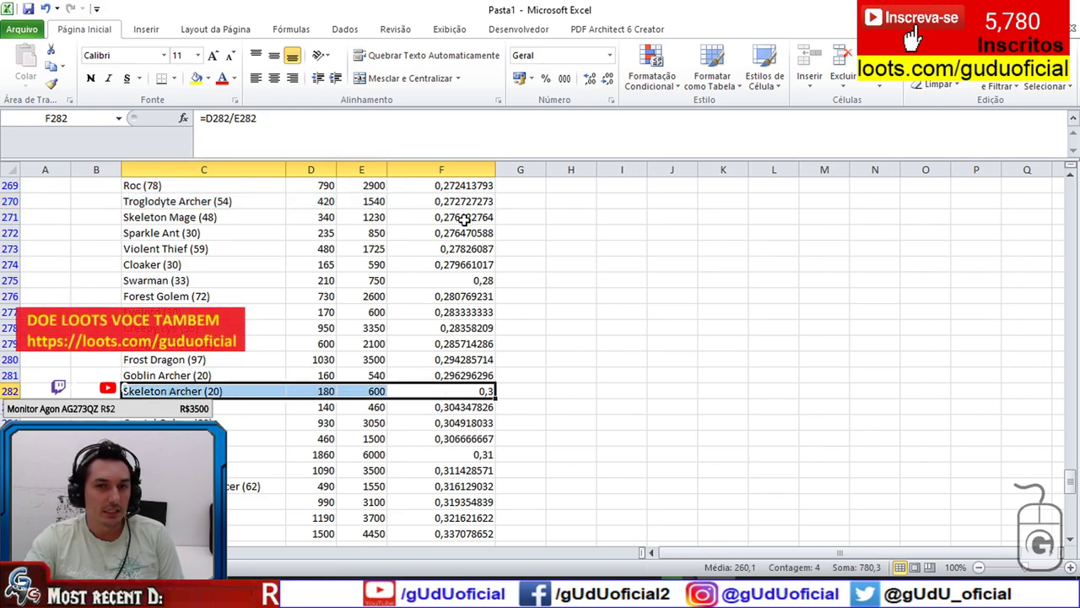
left_click(192, 203)
left_click_drag(279, 202, 443, 202)
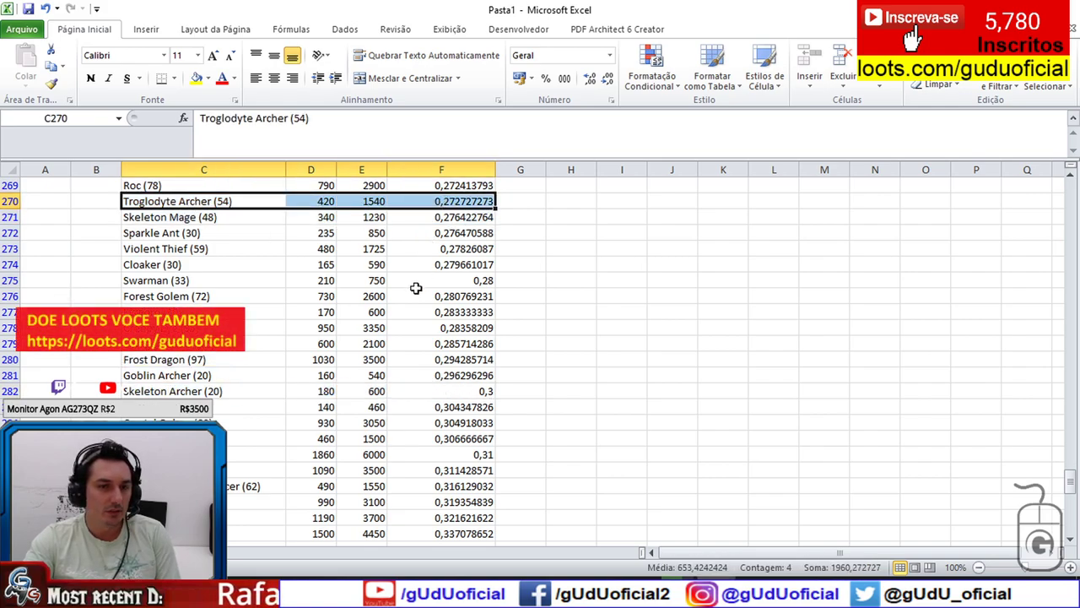
left_click_drag(211, 391, 447, 393)
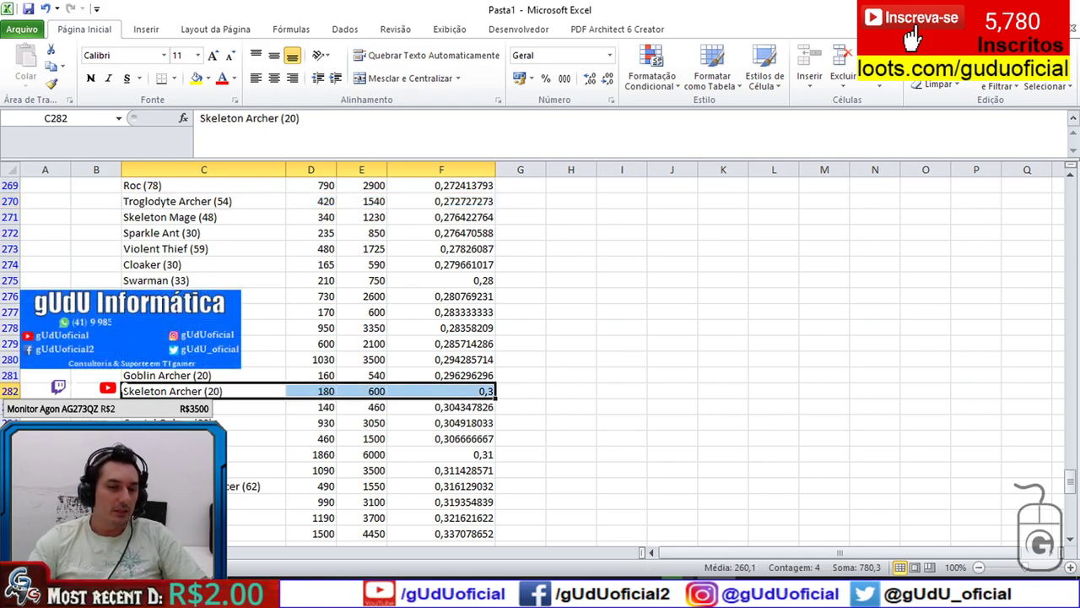
left_click(91, 392)
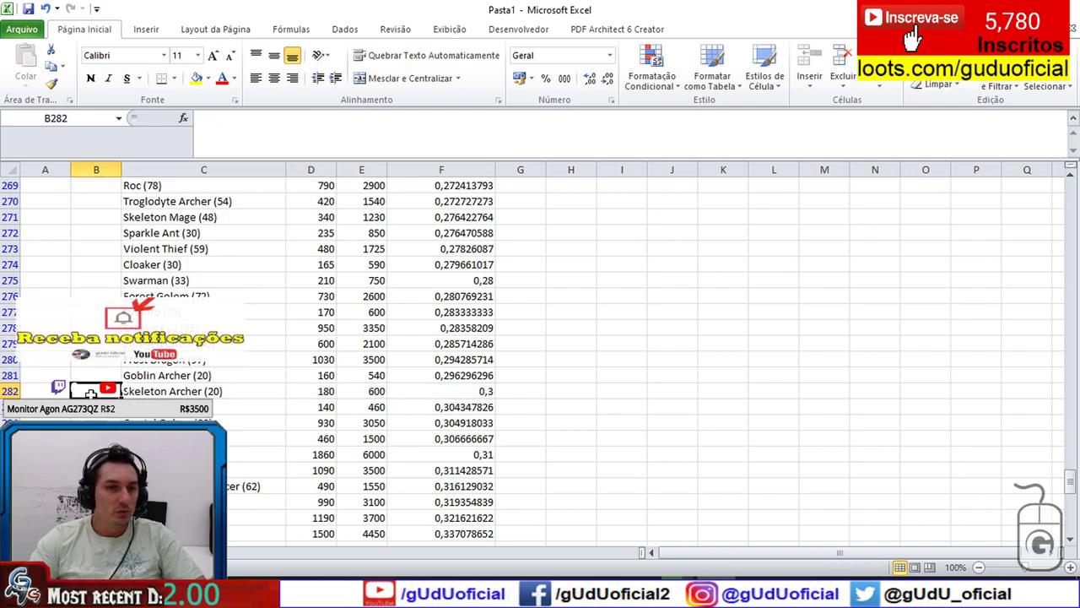
Step: Examine the highest ratios through the end of the list, checking the HP and ratio of Banshee (55) in row 285
scroll(91, 394, "up", 2)
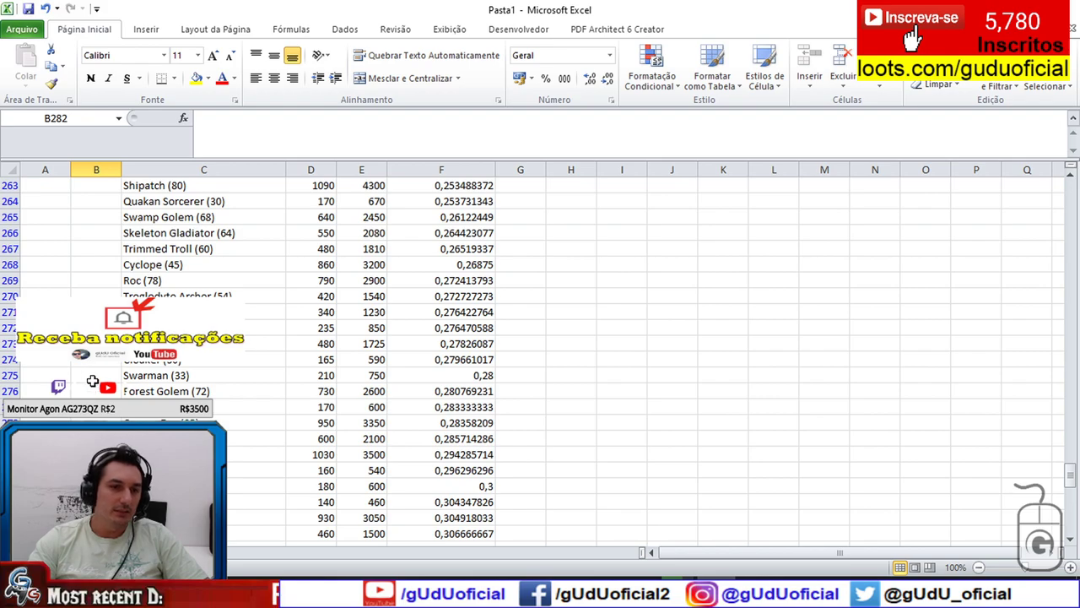
scroll(90, 365, "down", 3)
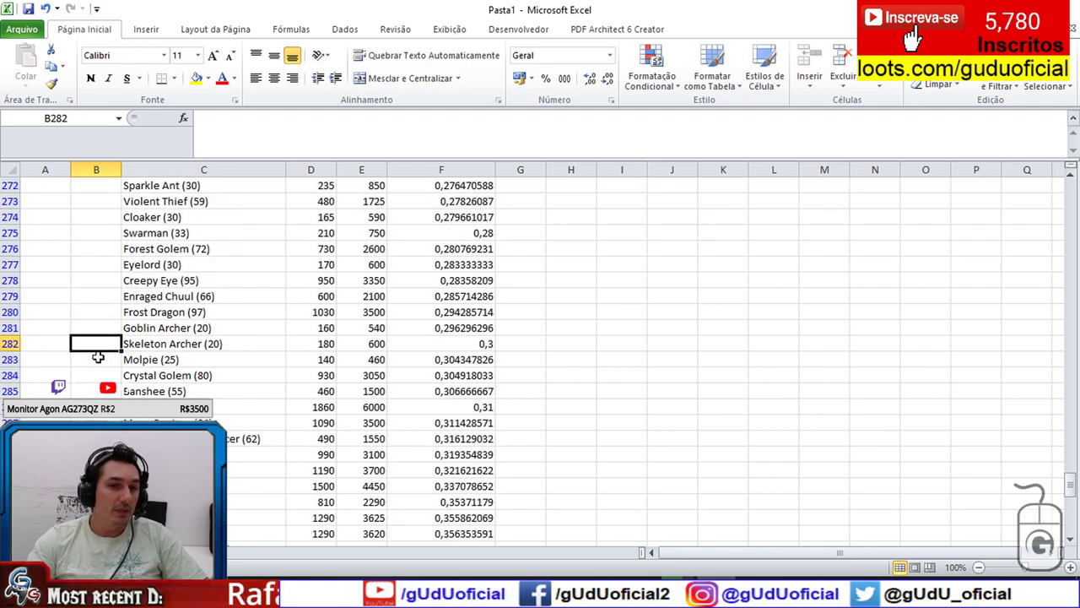
scroll(170, 288, "down", 1)
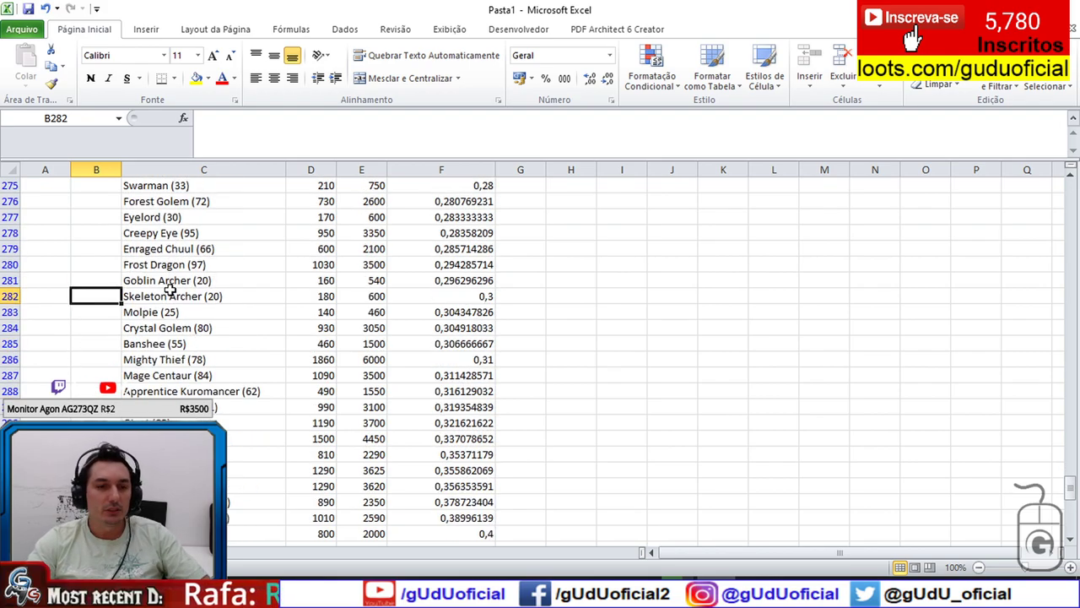
scroll(170, 288, "down", 1)
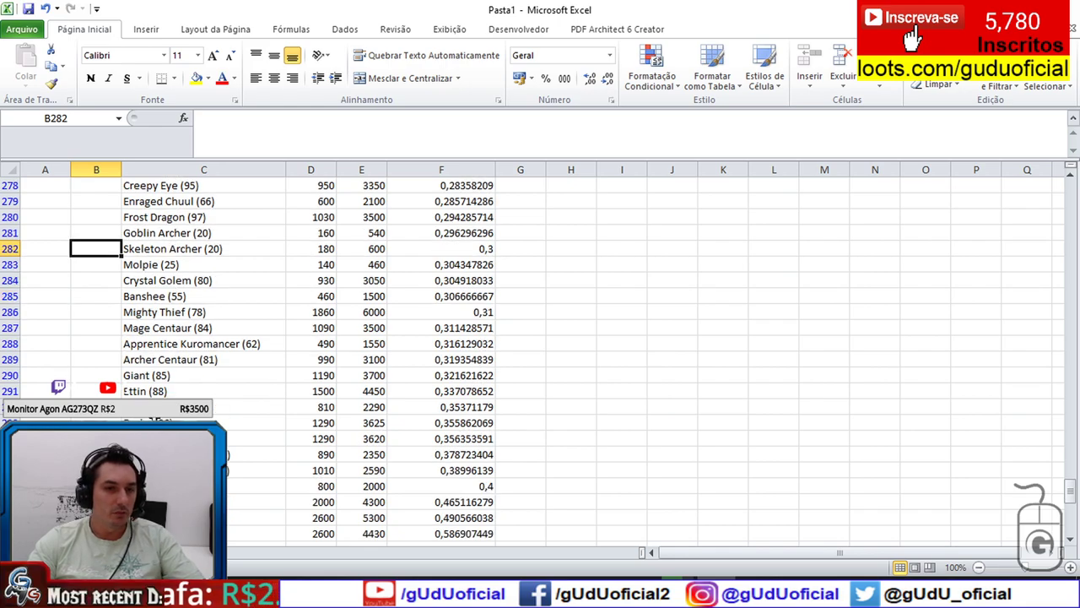
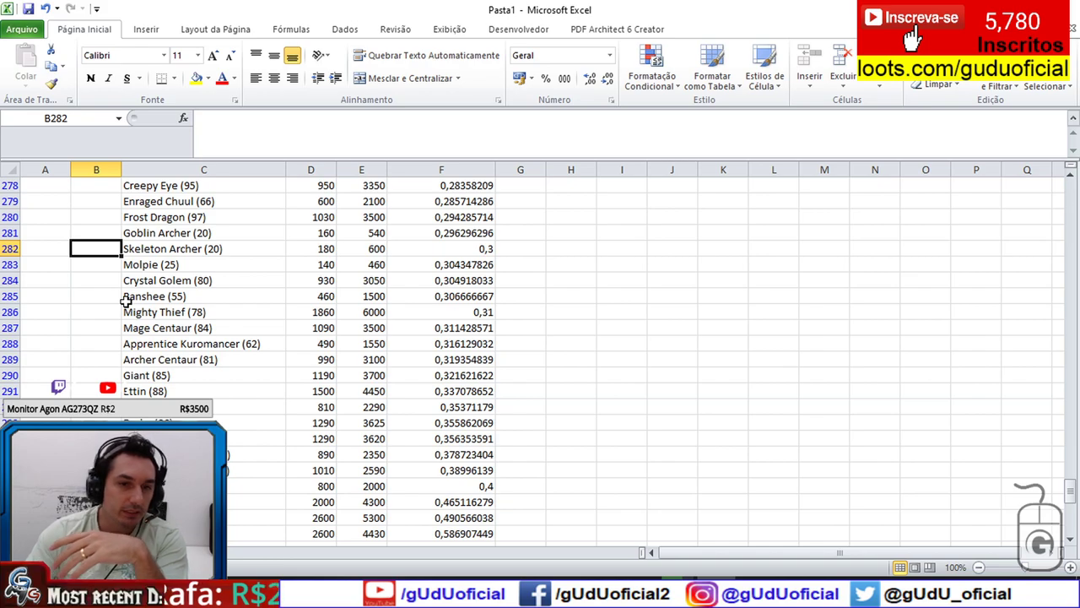
scroll(125, 301, "down", 1)
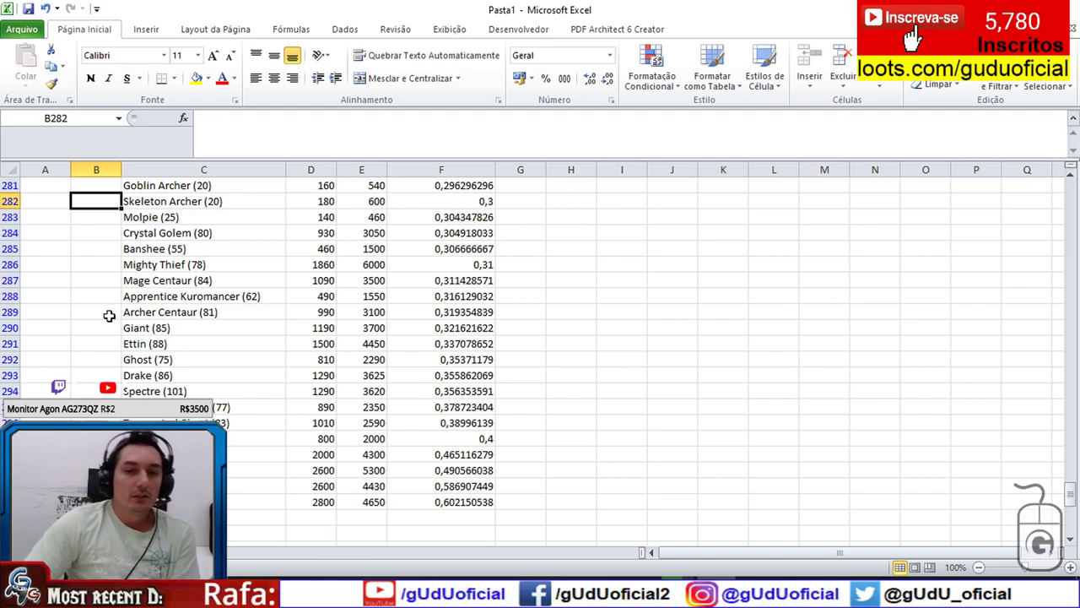
left_click(123, 248)
scroll(111, 248, "up", 2)
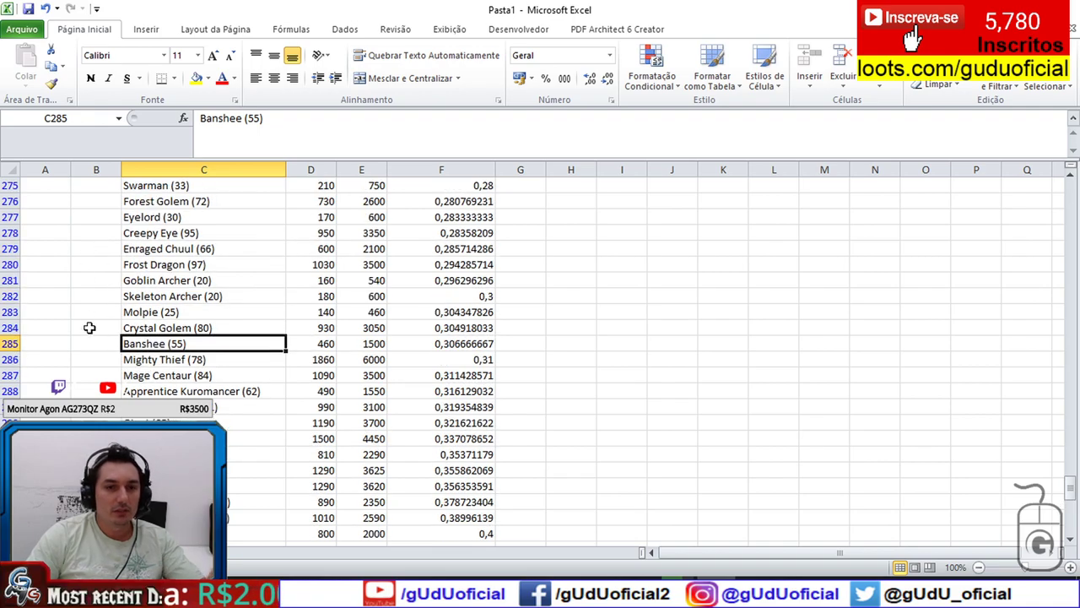
left_click(368, 346)
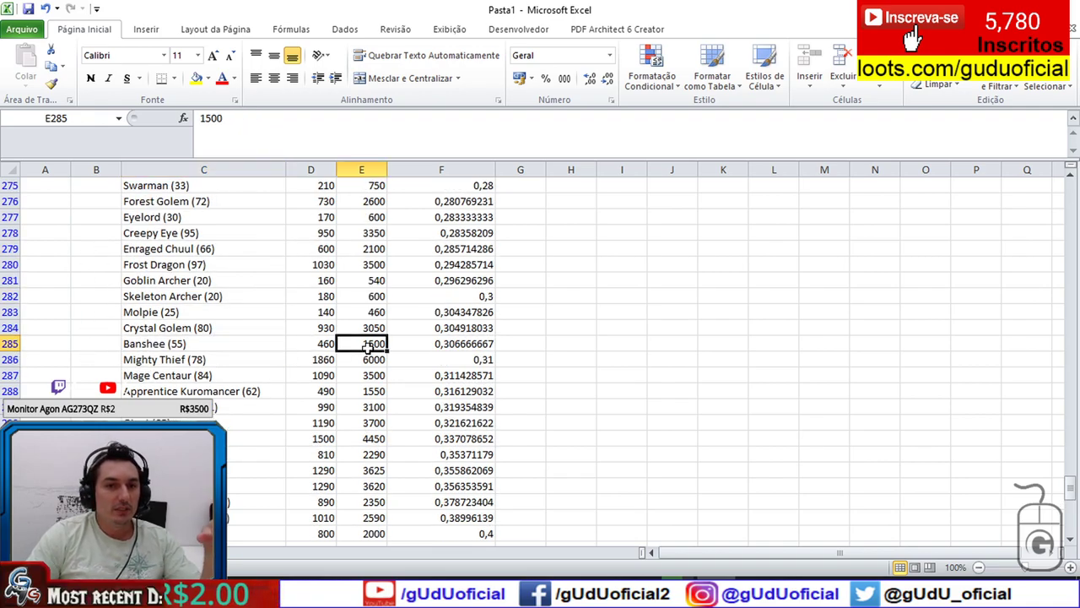
left_click(445, 360)
left_click(442, 345)
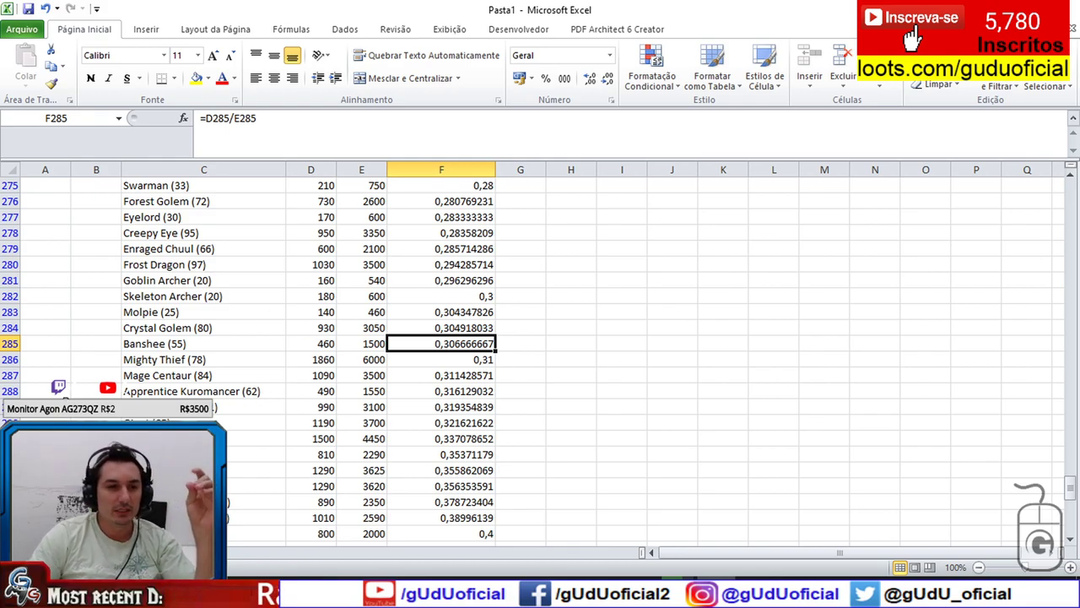
Step: Go back to the lower ratios and check the EXP, HP and ratio of Trasgo (57) in row 259
scroll(80, 365, "up", 2)
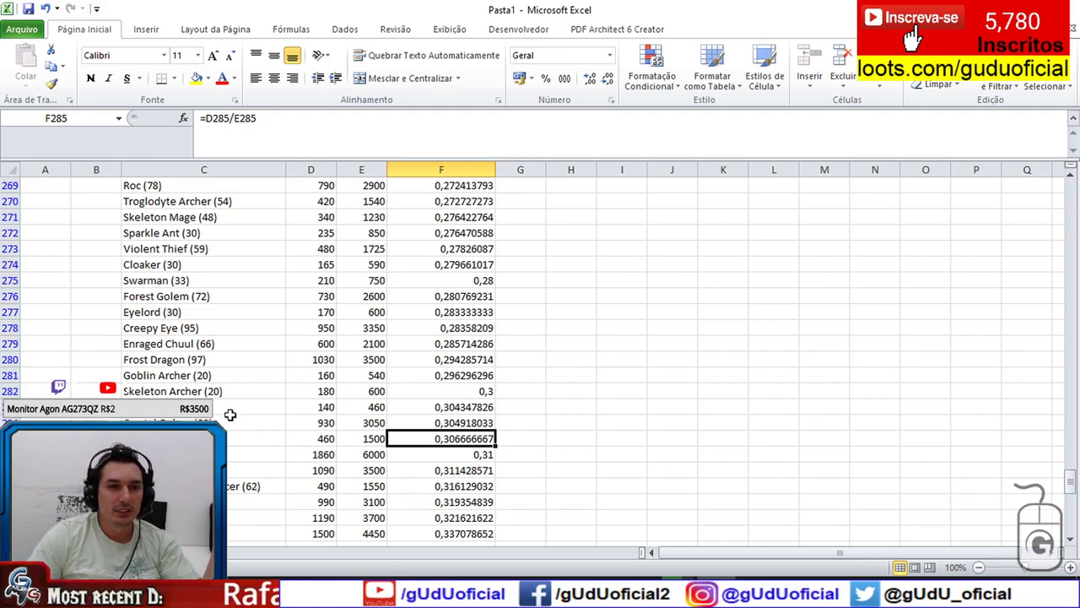
scroll(215, 394, "up", 2)
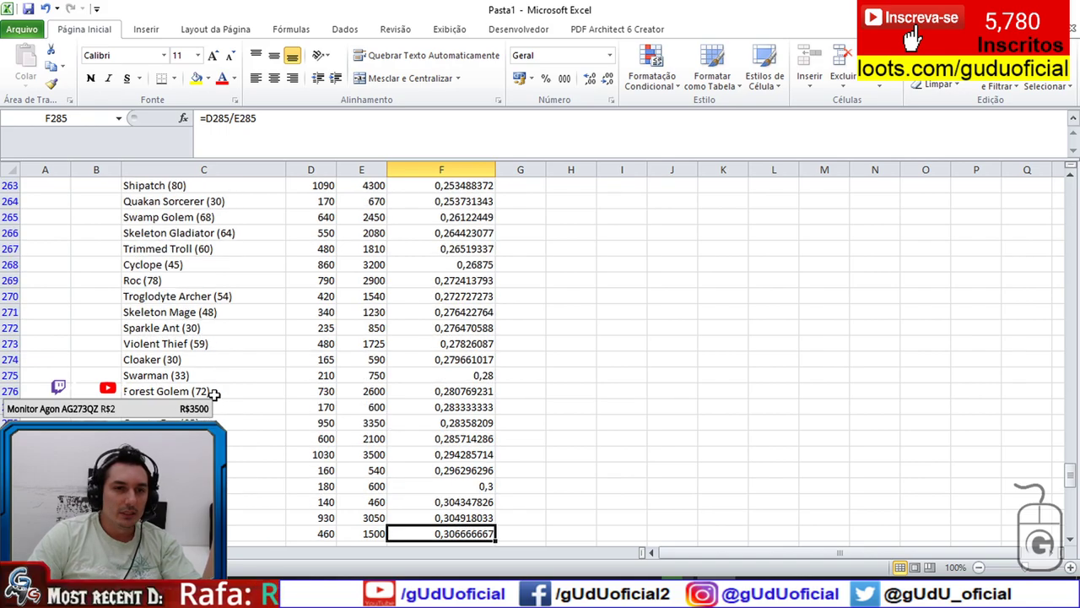
scroll(215, 394, "up", 1)
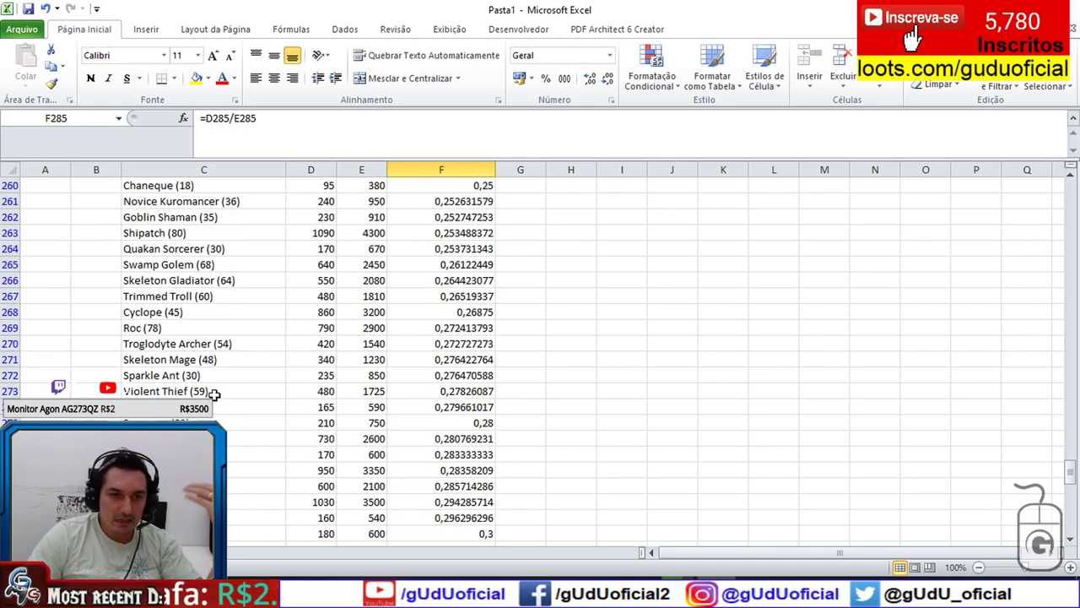
scroll(214, 394, "up", 1)
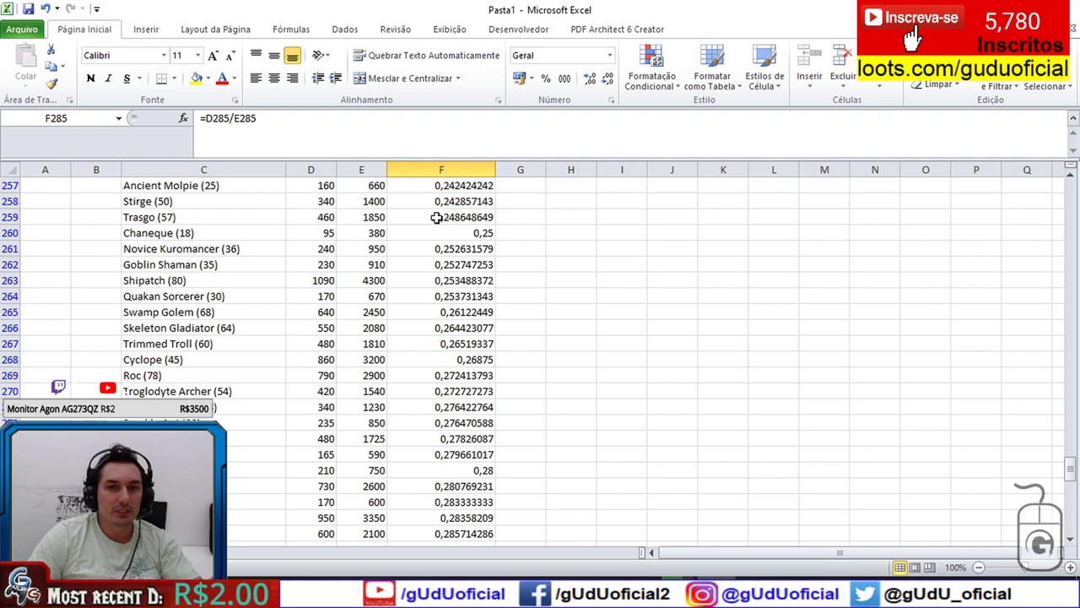
left_click_drag(417, 218, 260, 217)
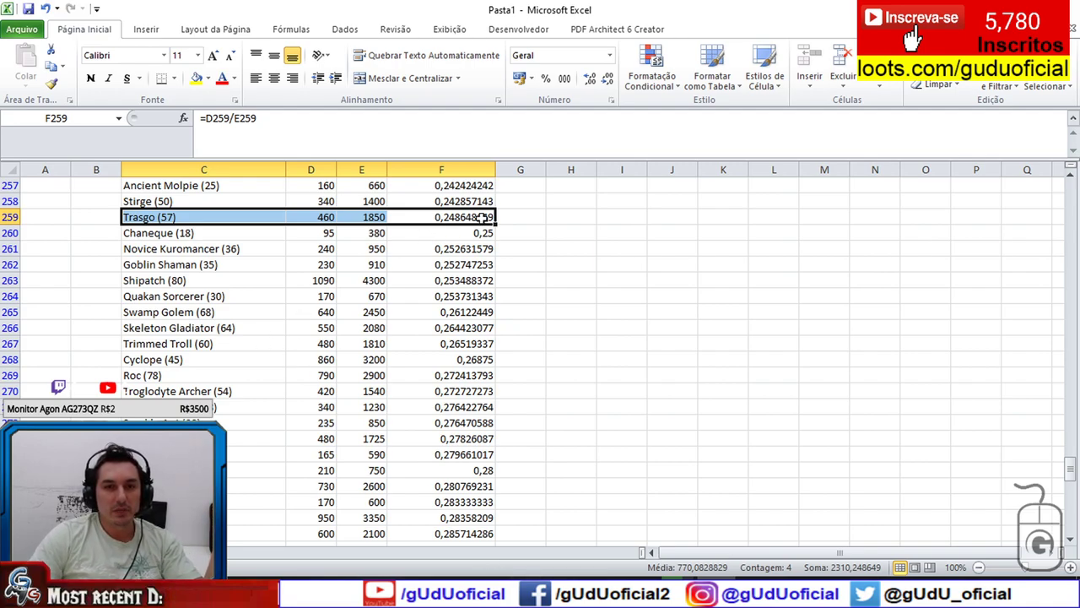
left_click(468, 248)
left_click_drag(451, 217, 222, 217)
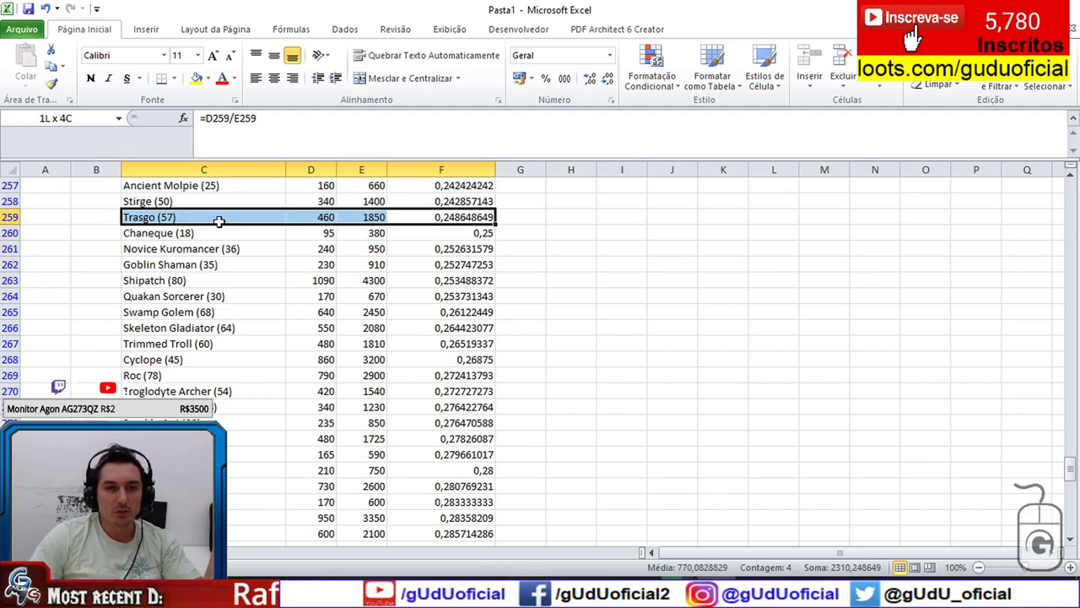
left_click(357, 217)
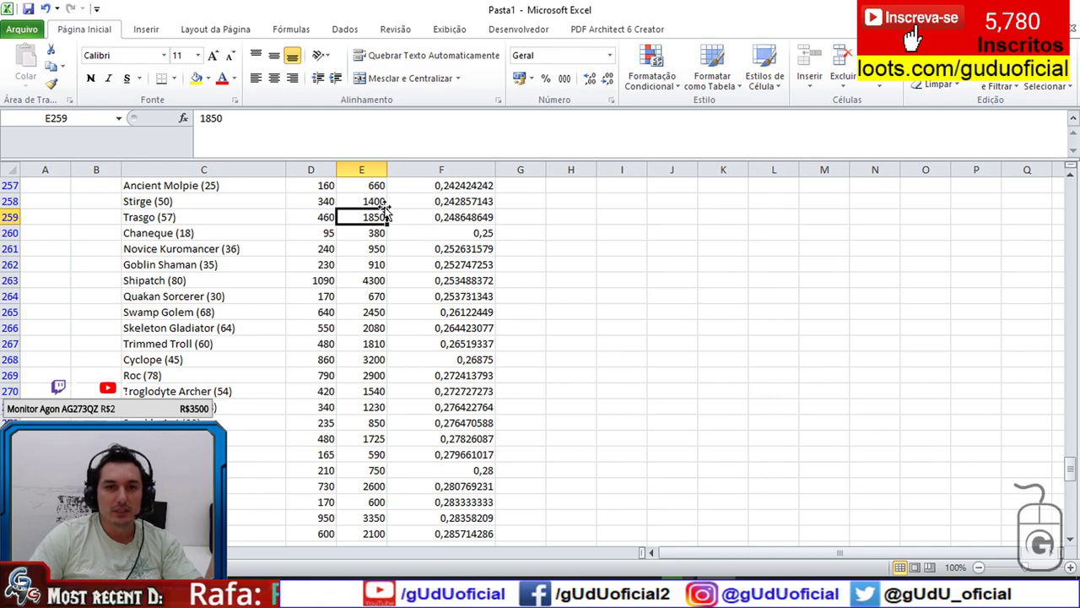
Step: Compare the EXP, HP and ratio of Stirge (50) in row 258 with those of Chaneque (18) in row 260
mouse_move(426, 201)
left_mouse_down()
mouse_move(324, 203)
mouse_move(384, 203)
left_mouse_up()
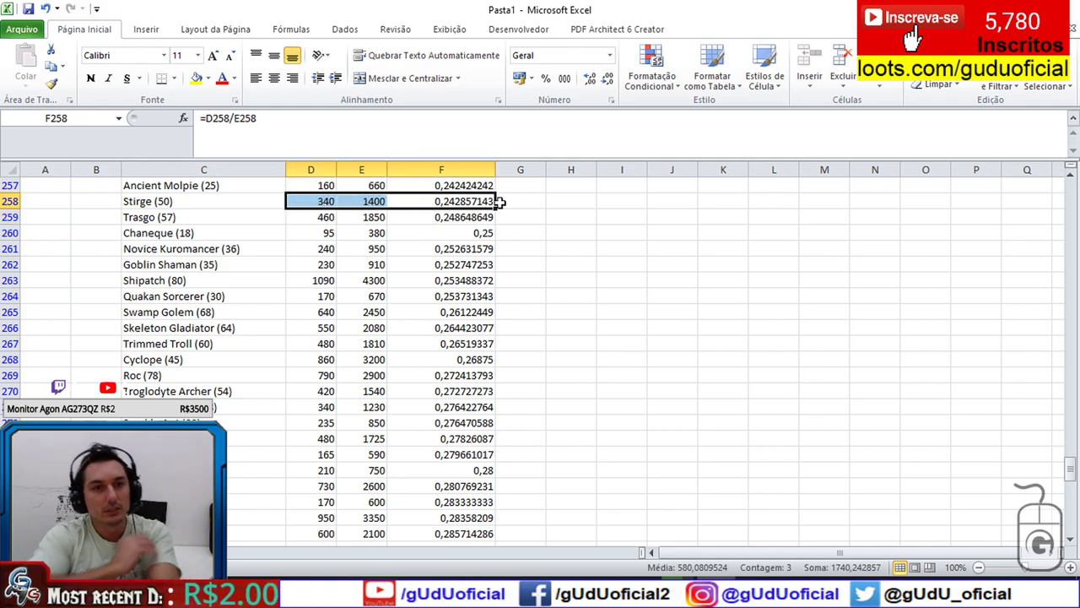
scroll(500, 202, "up", 1)
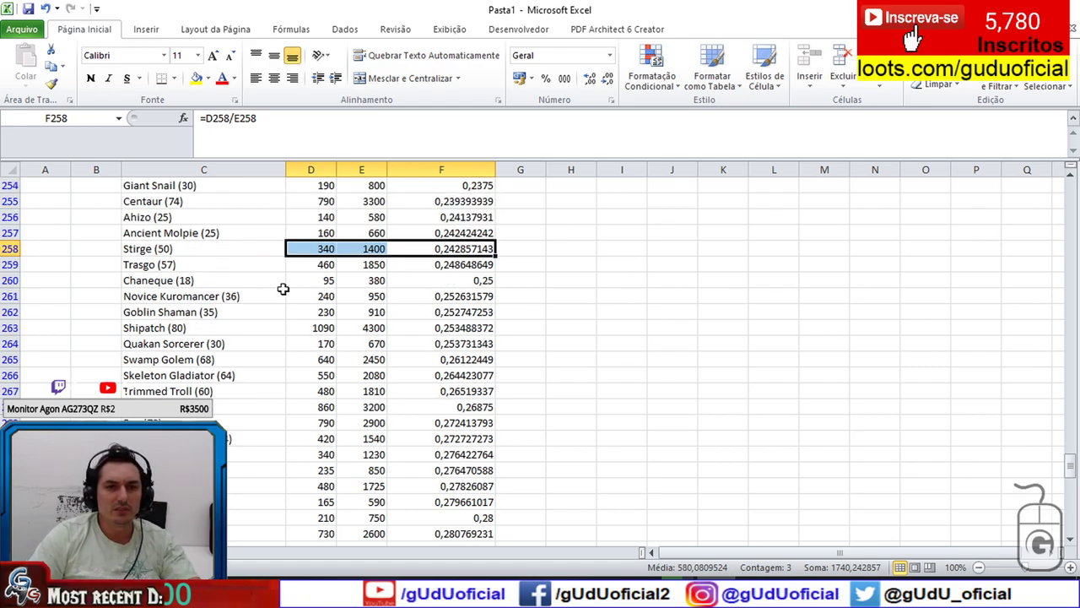
left_click_drag(429, 279, 322, 282)
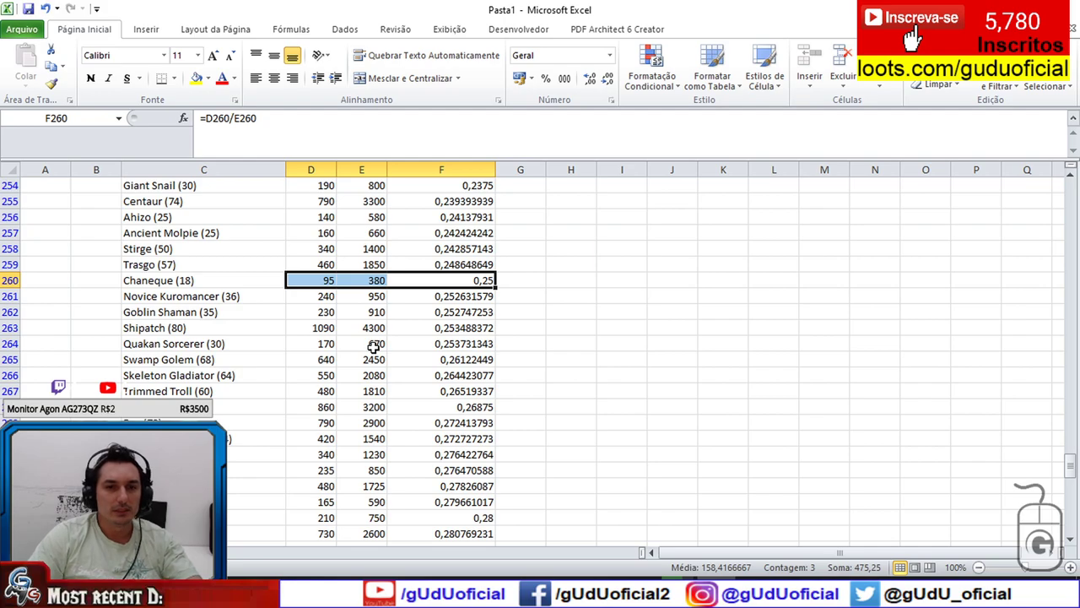
scroll(236, 380, "down", 3)
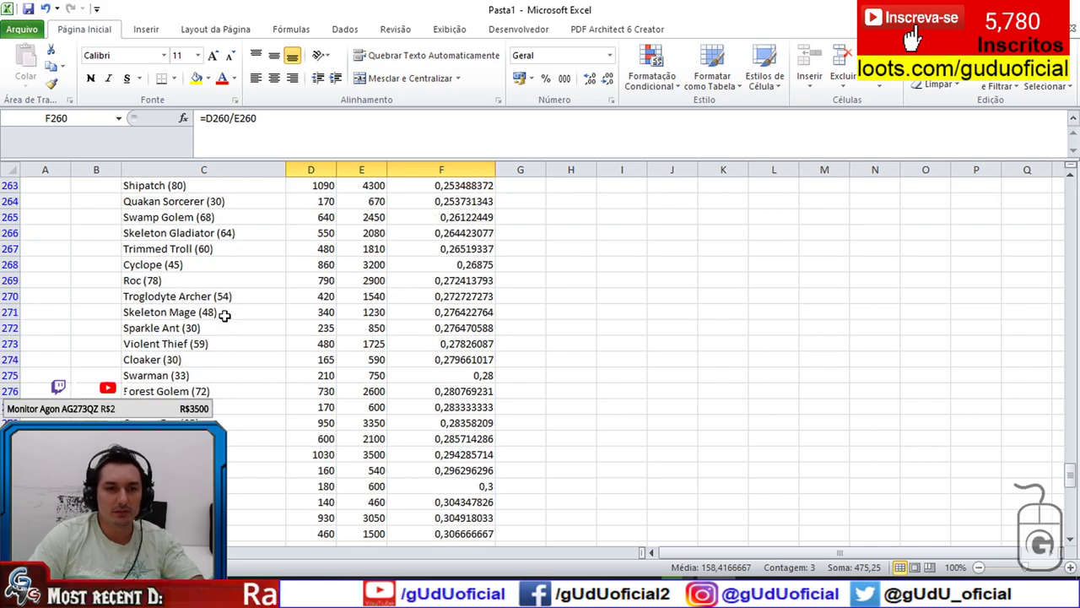
Step: Search the spreadsheet for the creature "mutant"
scroll(211, 312, "down", 1)
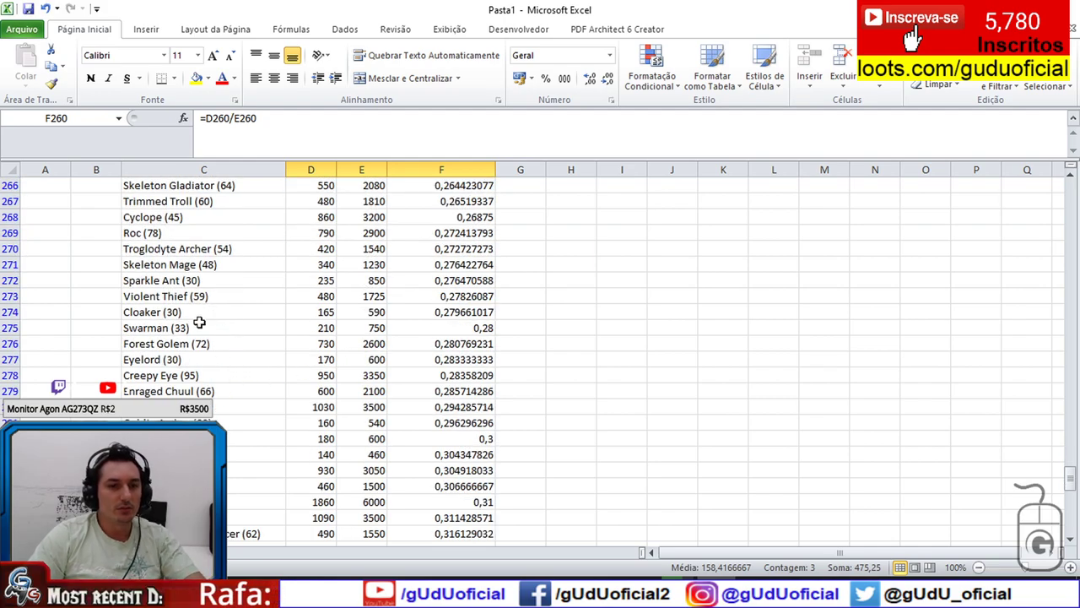
key("ctrl+l")
type("mutan")
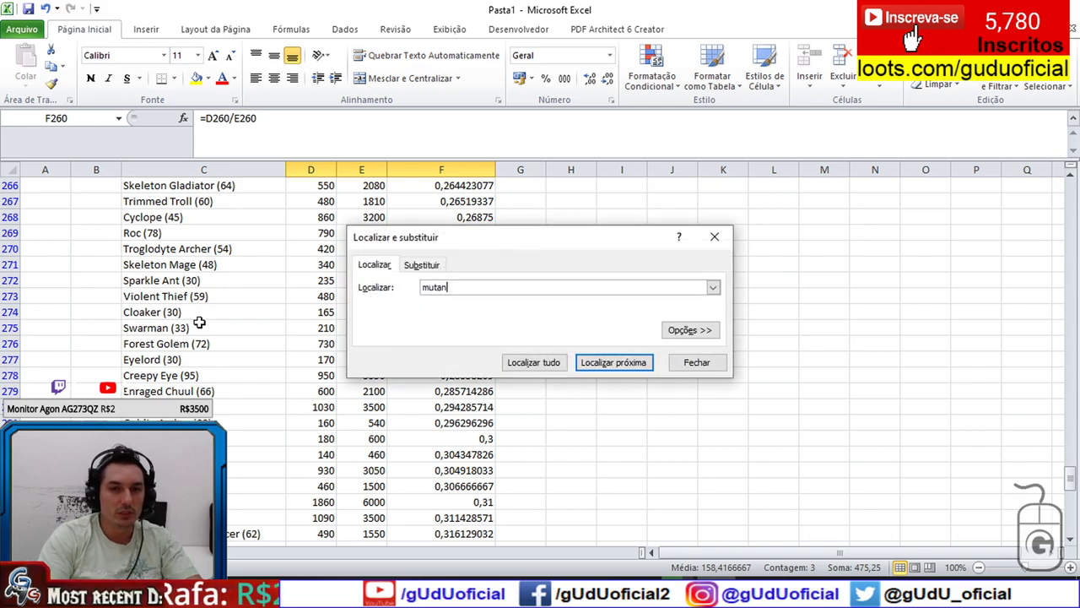
type("t")
key("Return")
left_click(542, 345)
left_click(238, 347)
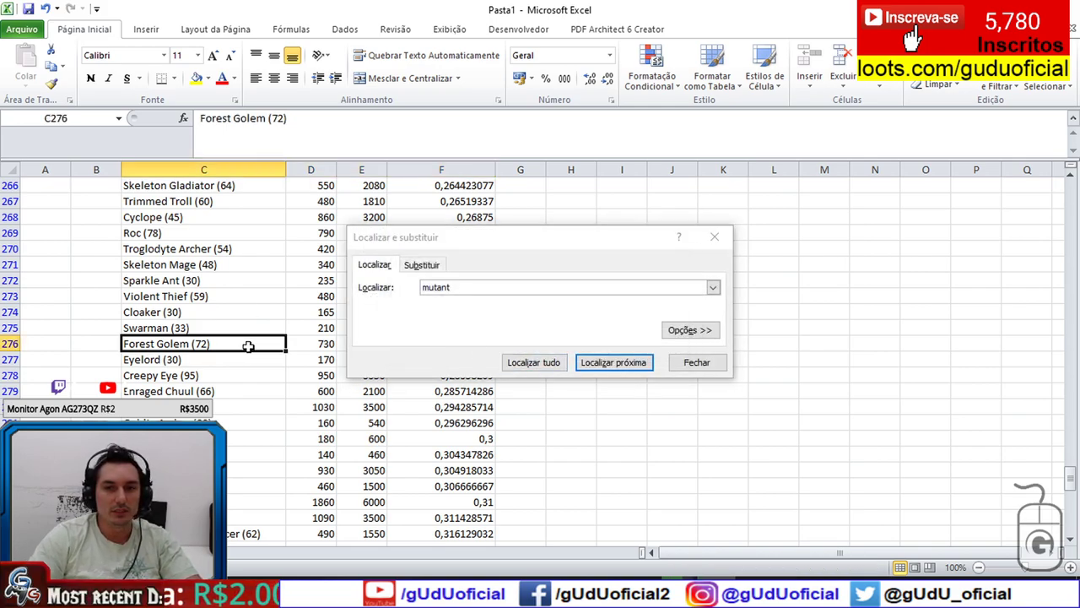
left_click(609, 364)
left_click(544, 347)
left_click(548, 365)
key("Return")
Step: Switch to the browser and look up "mutan" on the bloodstone.com.pl Potwory wiki page
key("alt+Tab")
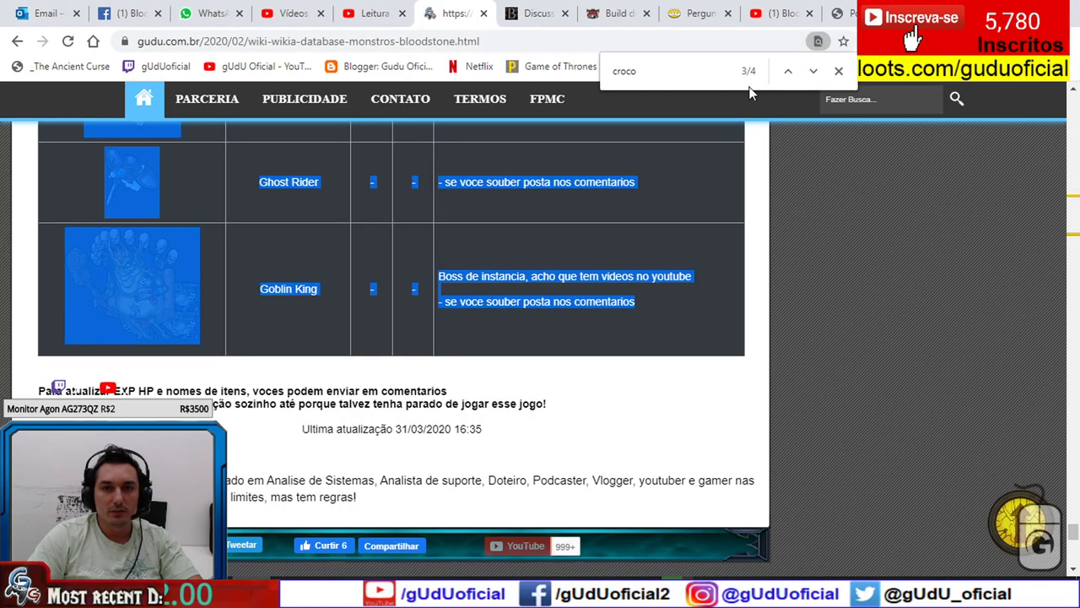
left_click(831, 9)
key("ctrl+f")
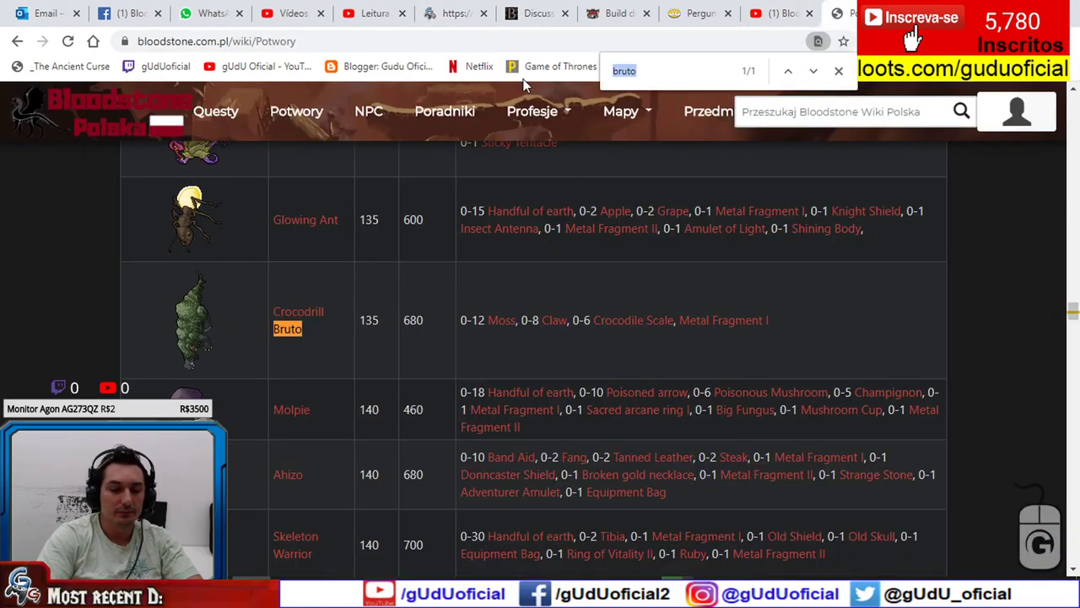
type("mutan")
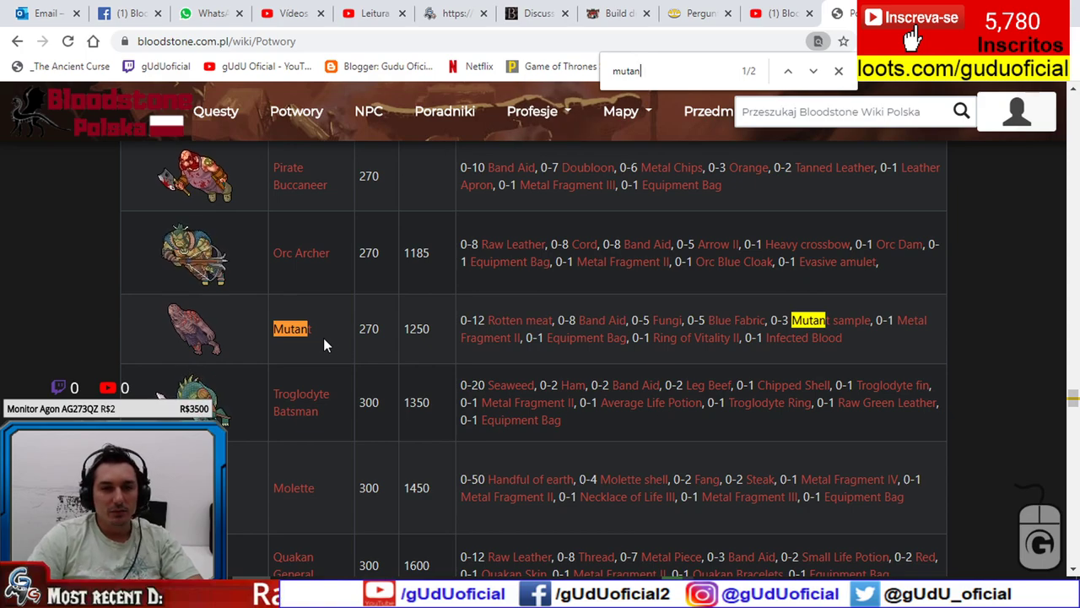
Step: Return to the spreadsheet and search it for the shortened name "mutan"
key("alt+Tab")
left_click(485, 288)
key("Return")
key("alt+Tab")
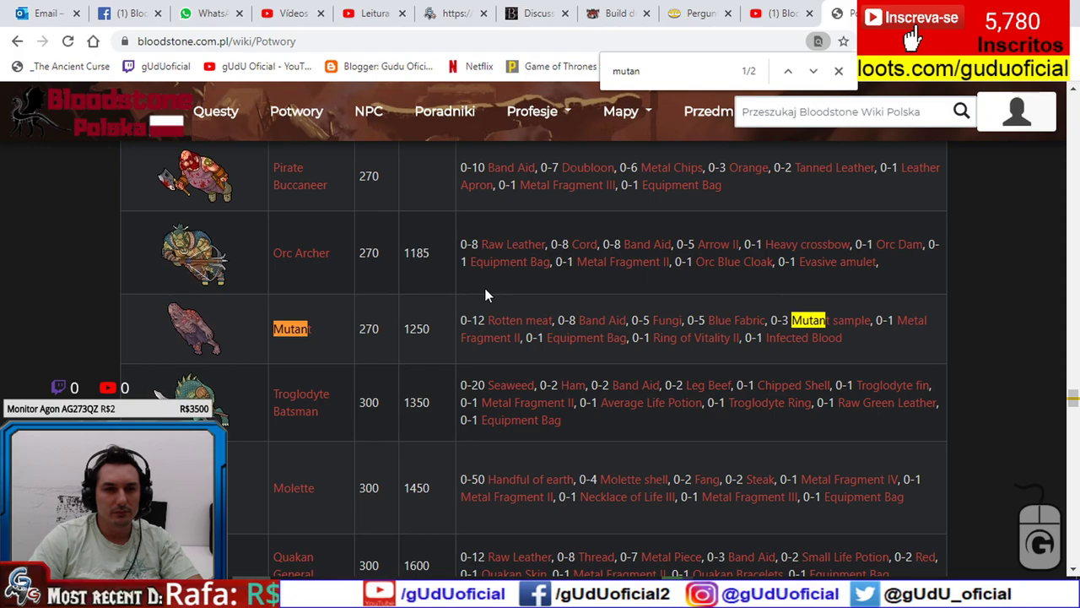
key("alt+Tab")
key("Return")
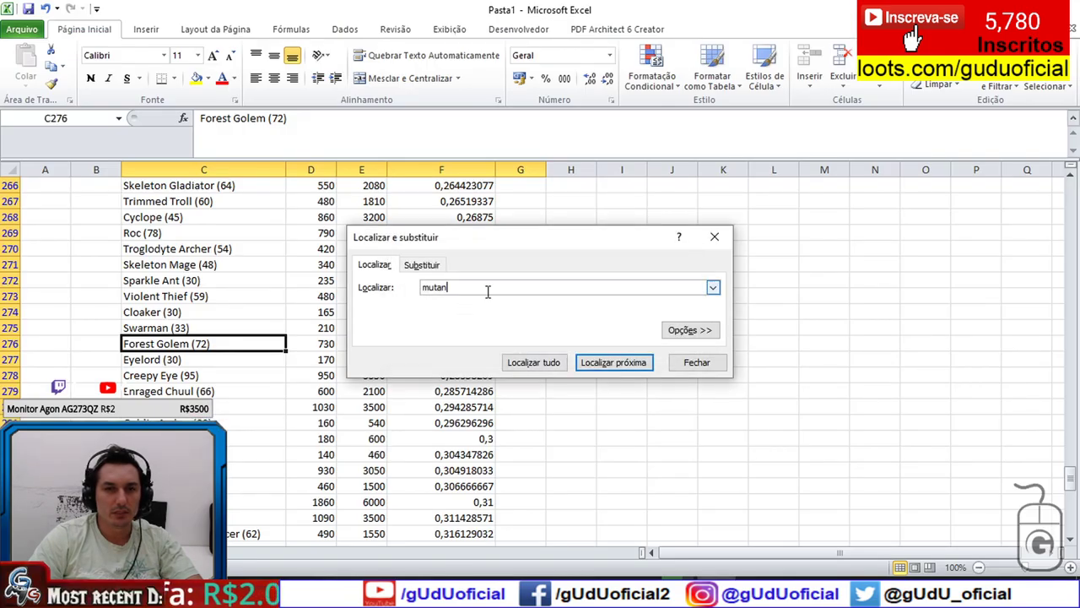
left_click_drag(484, 292, 299, 279)
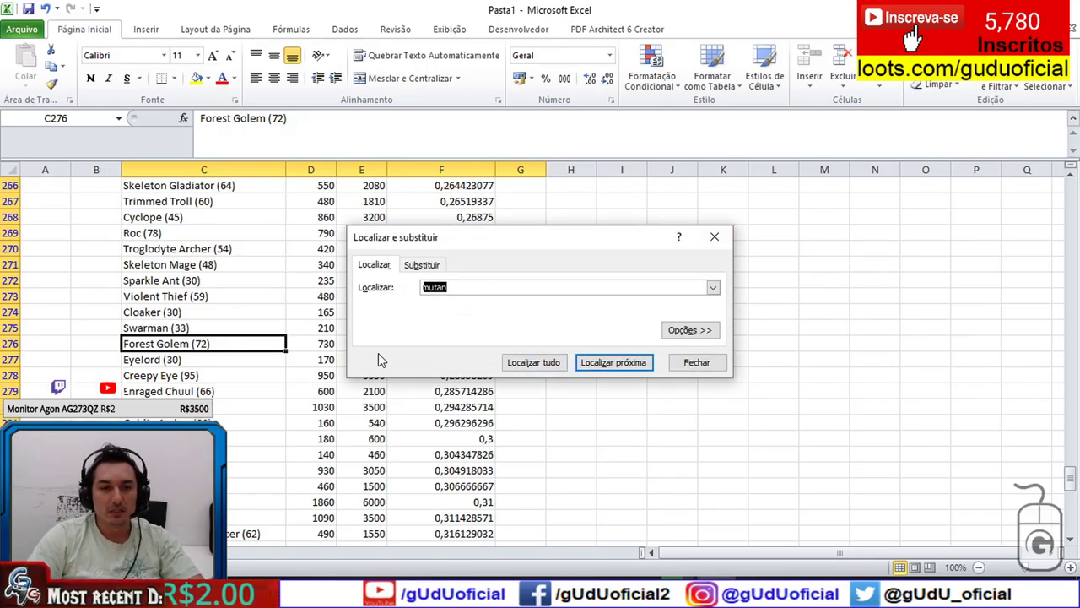
Step: Look up "mutan" in the gudu.com.br monster database and check the EXP and HP fields of Mutant (40)
key("alt+Tab")
left_click(456, 13)
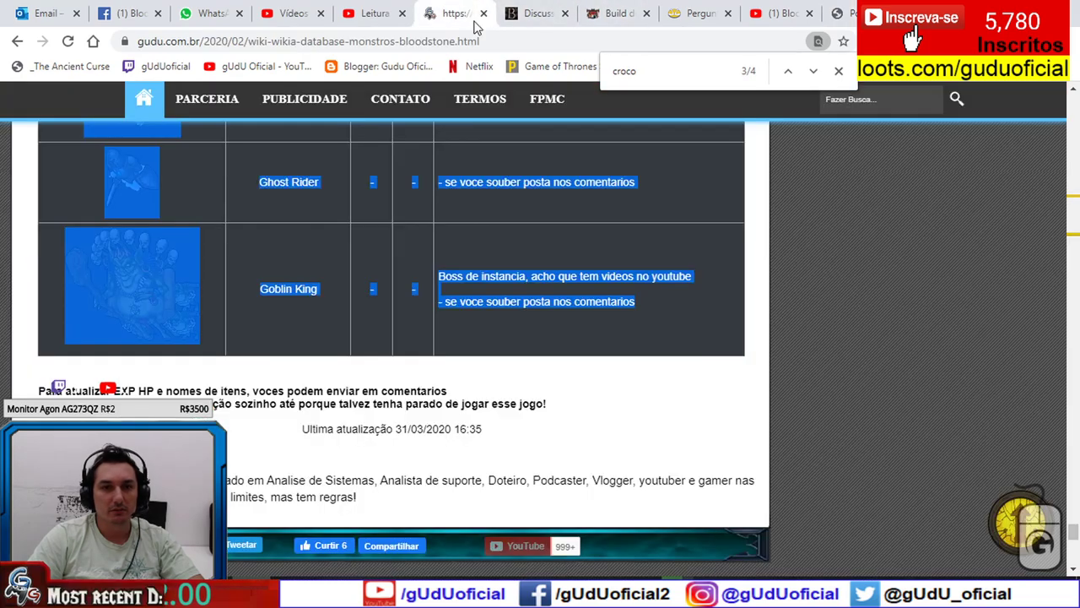
left_click_drag(657, 66, 537, 82)
type("mutan")
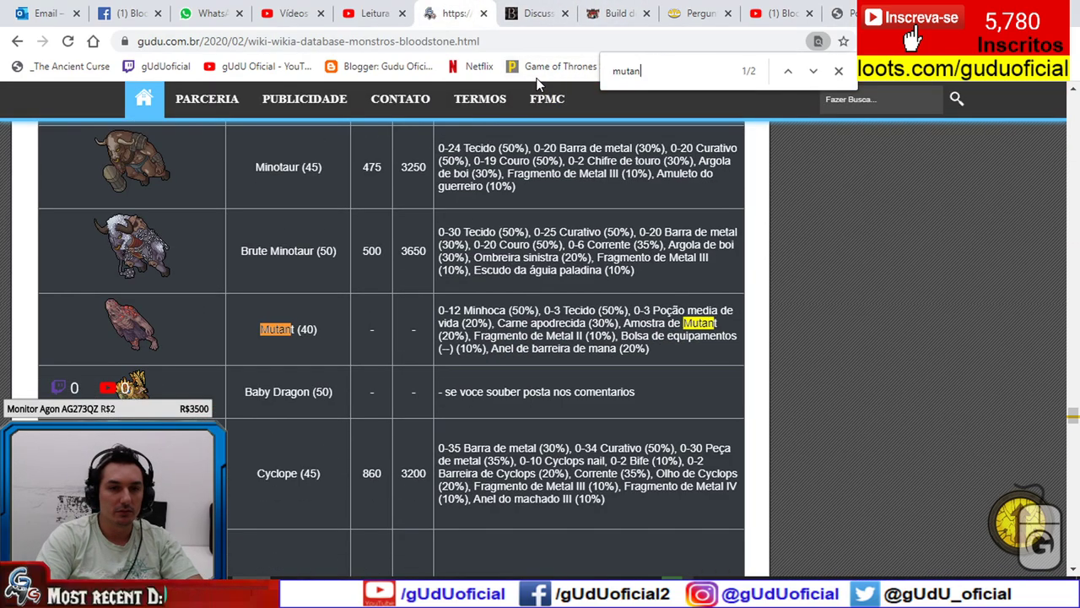
double_click(278, 329)
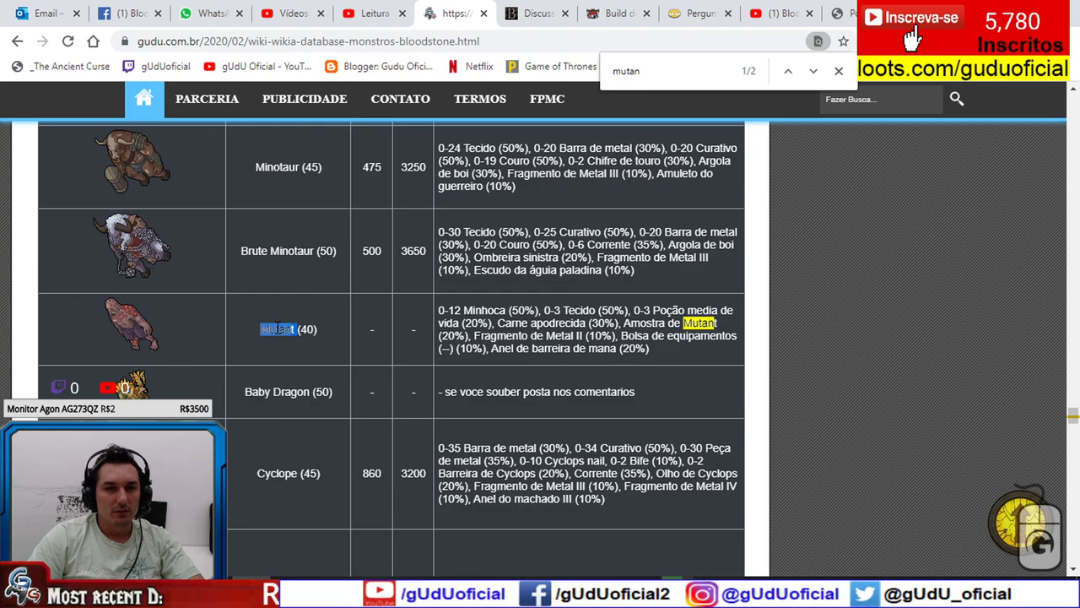
key("alt+Tab")
key("alt+Tab")
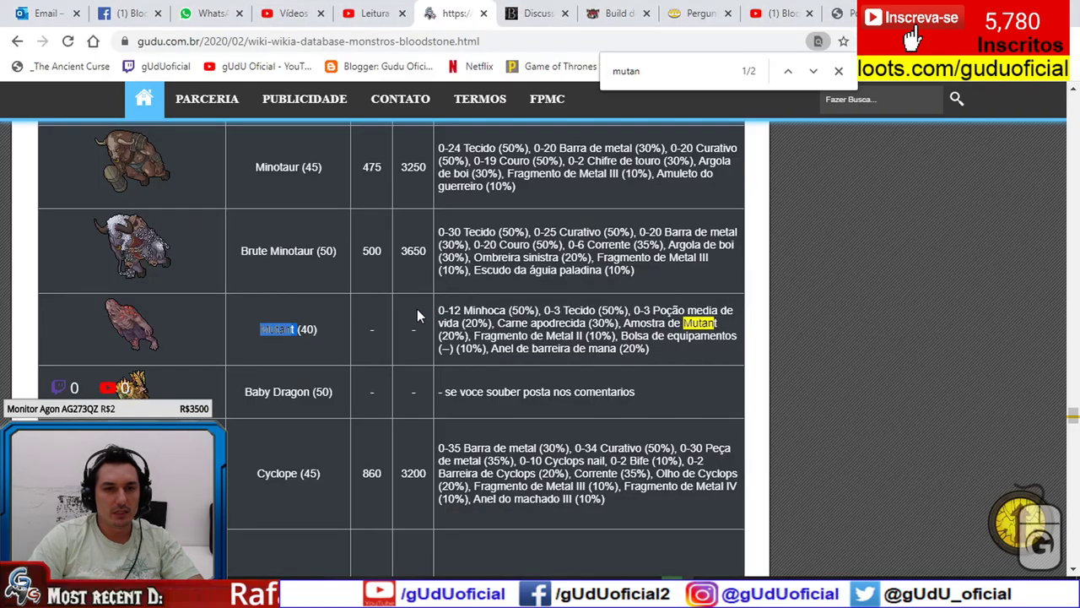
left_click_drag(362, 325, 422, 328)
left_click(379, 328)
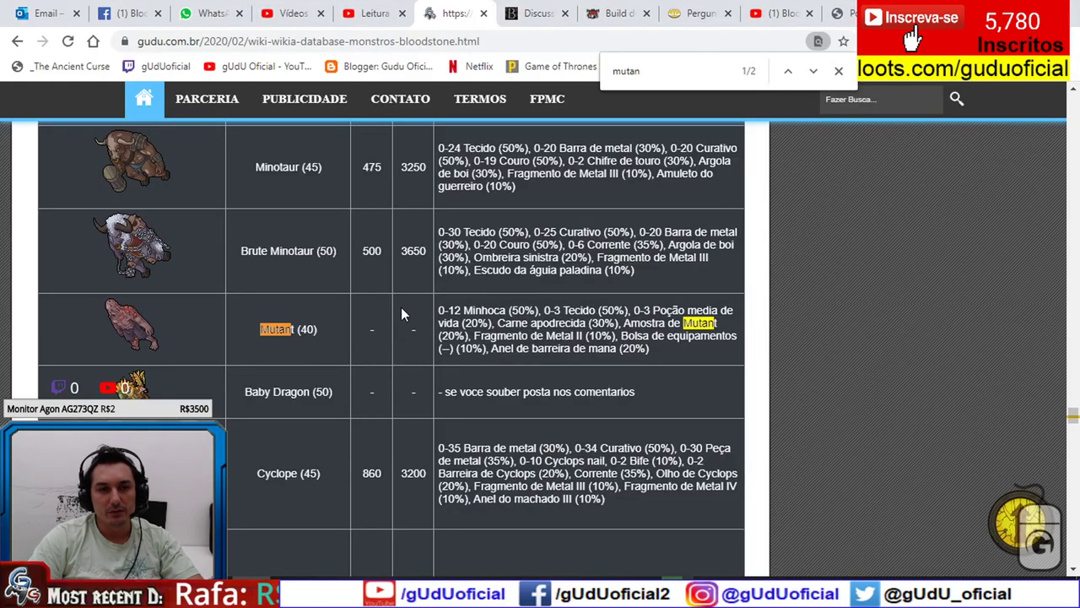
Step: Go back to the Polish wiki's Mutant entry and calculate its EXP-to-HP ratio, 270 ÷ 1250, in Calculator
key("alt+Tab")
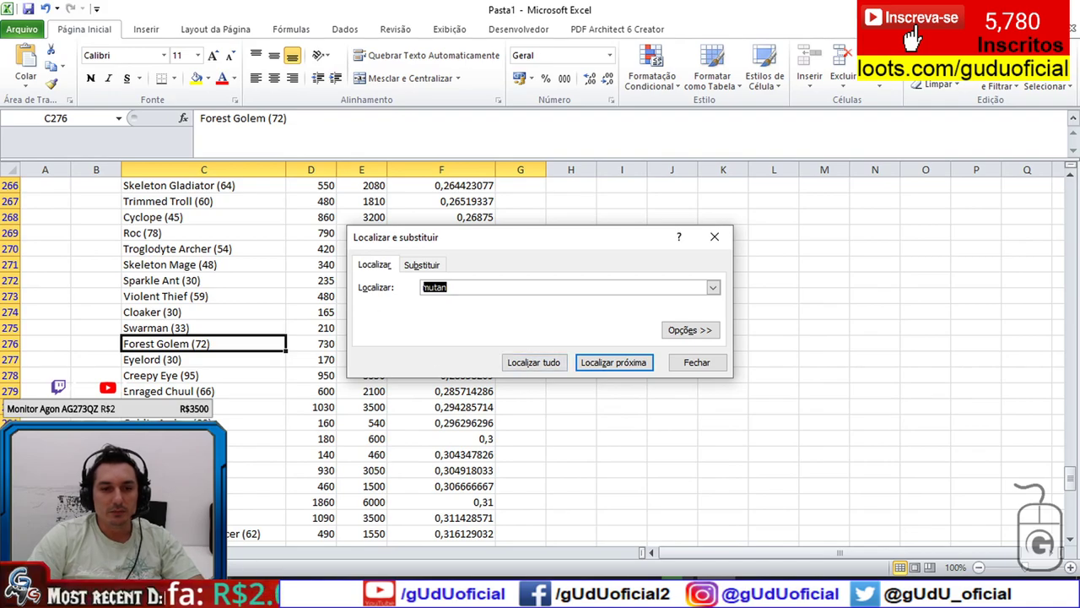
key("alt+Tab")
left_click(845, 12)
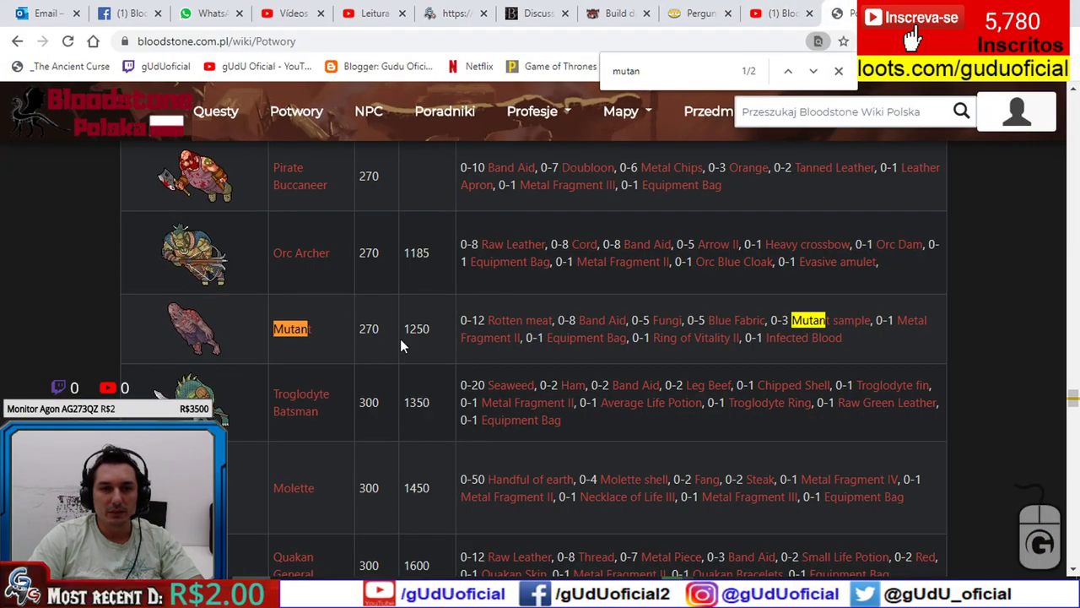
key("alt+Tab")
type("2")
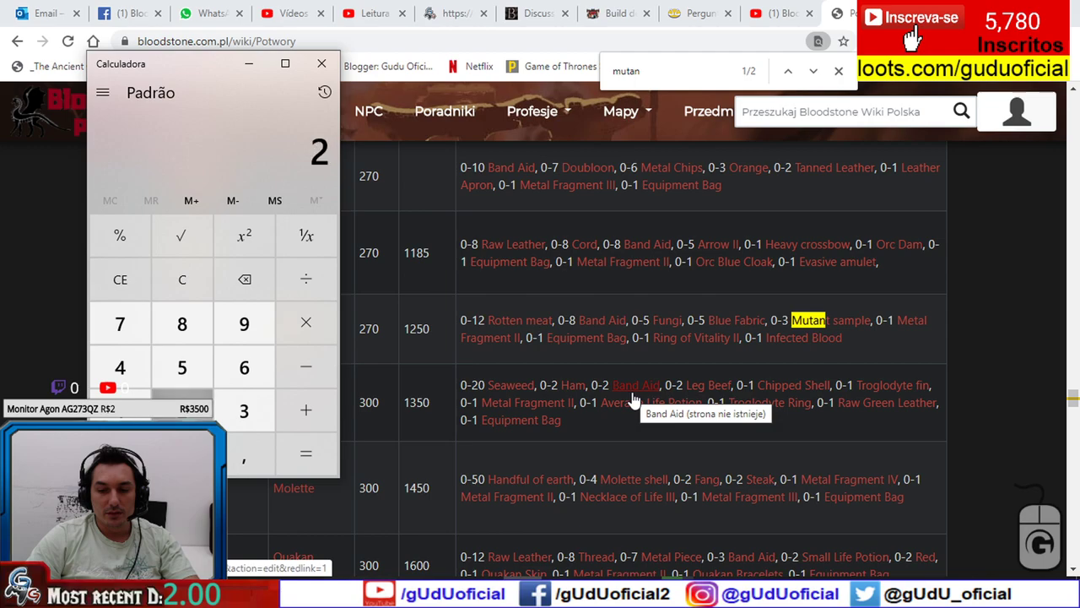
type("701250")
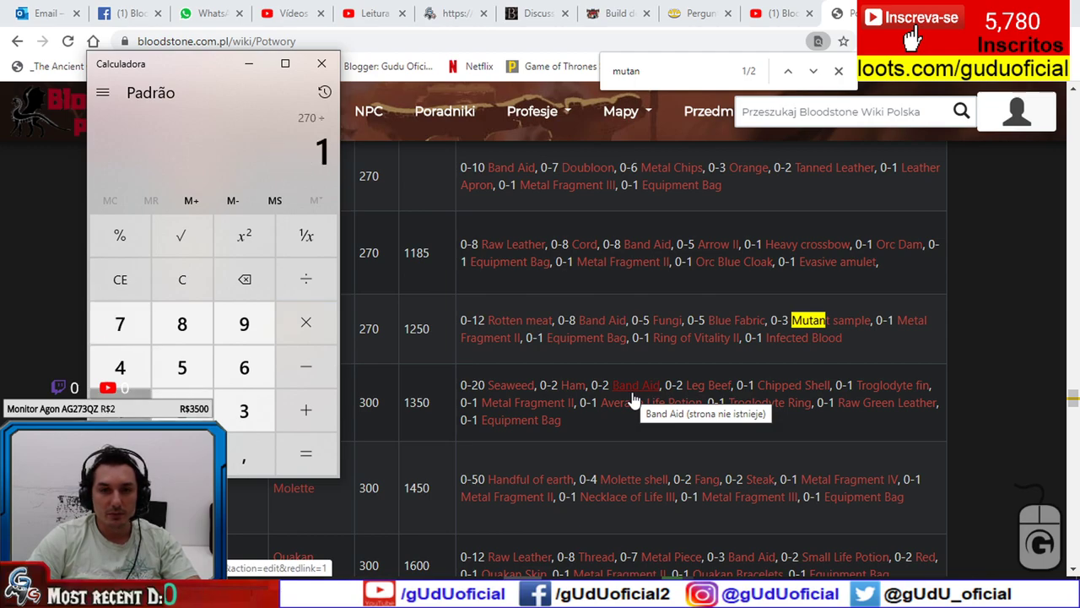
key("Return")
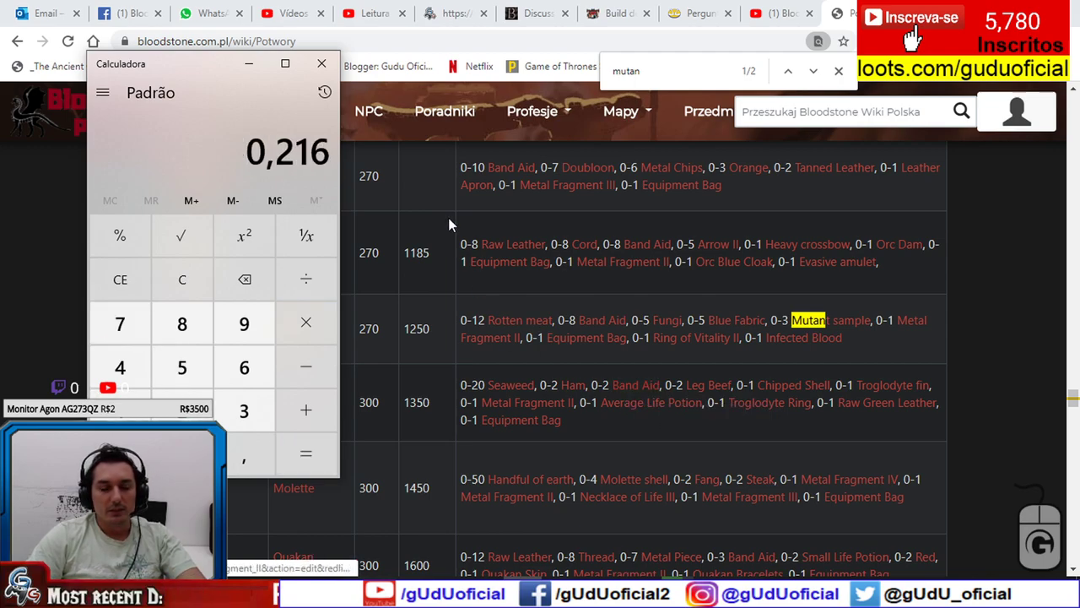
key("alt+Tab")
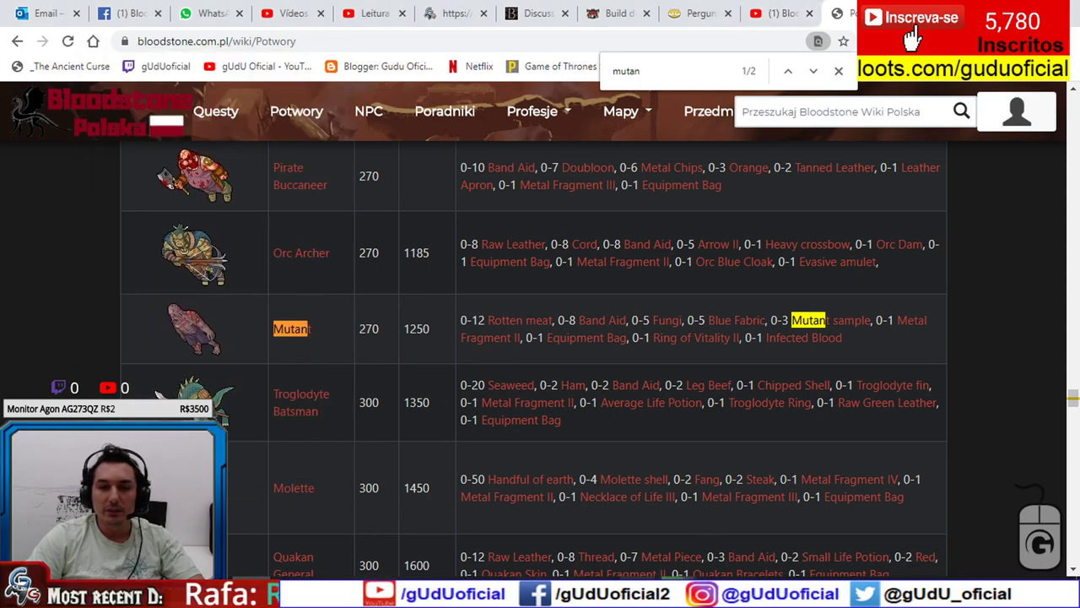
Step: Return to the spreadsheet, move the search dialog clear of the data, and search for the ratio 0,216
key("alt+Tab")
left_click_drag(541, 239, 833, 190)
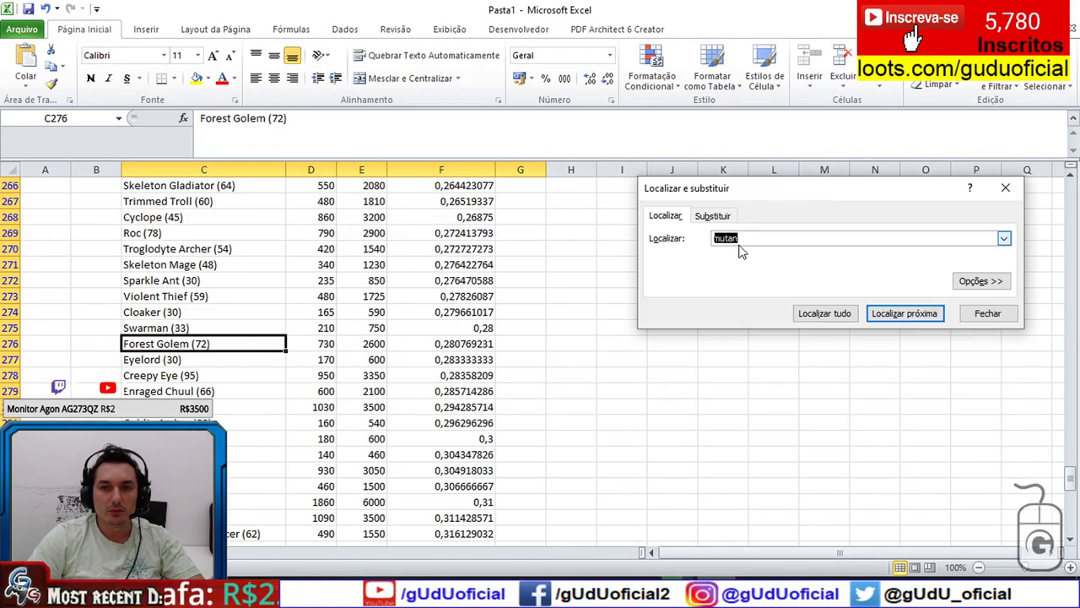
type("0,216")
key("Return")
left_click(541, 346)
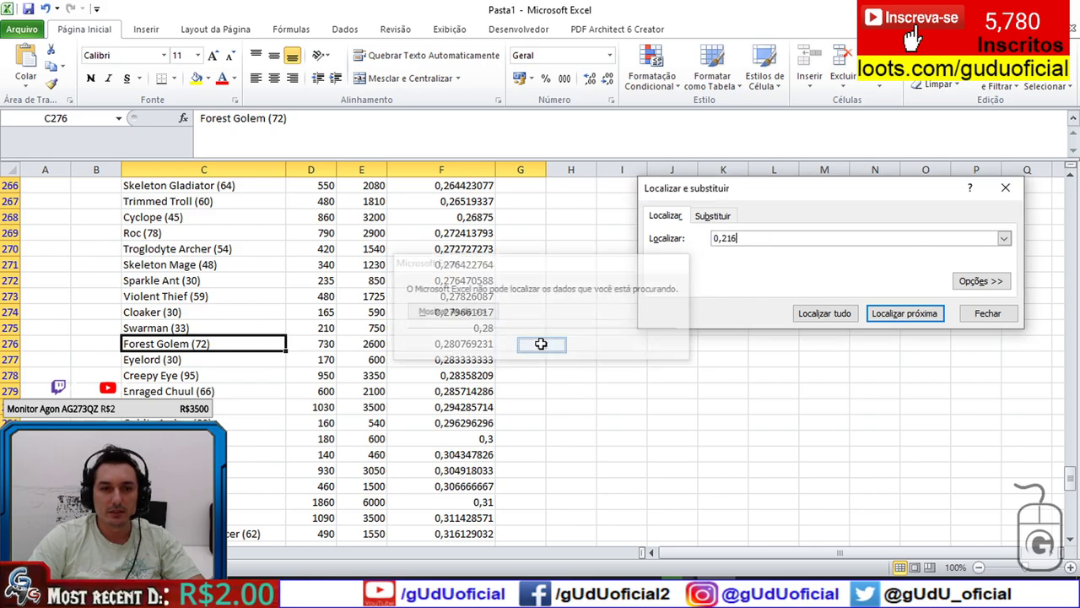
Step: Browse the ratio column for values near 0,216 and check the ratio and HP in row 248
left_click(481, 280)
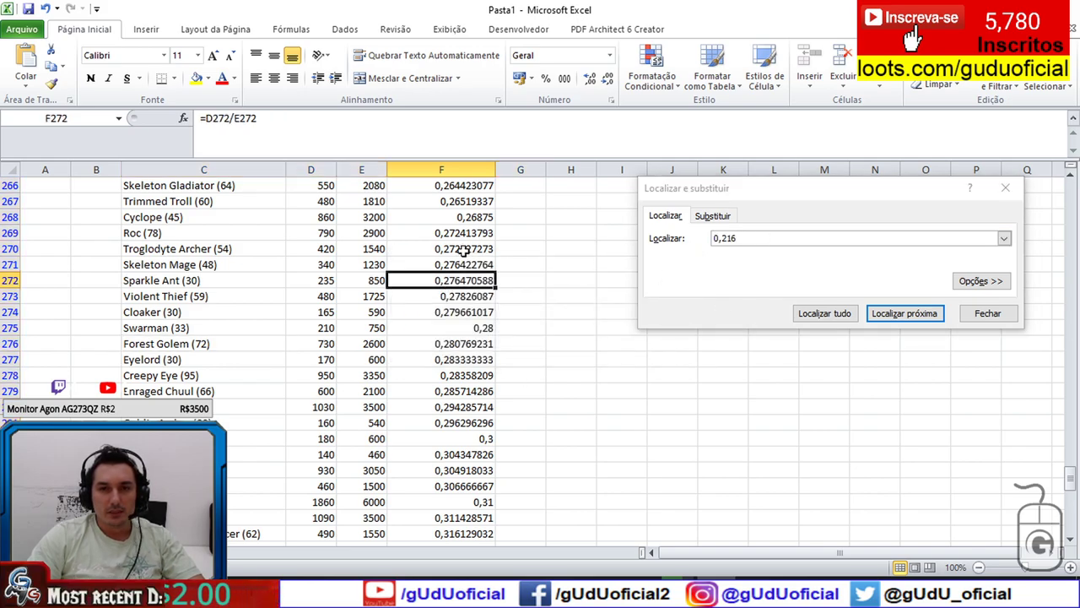
scroll(441, 296, "up", 5)
scroll(441, 296, "up", 5)
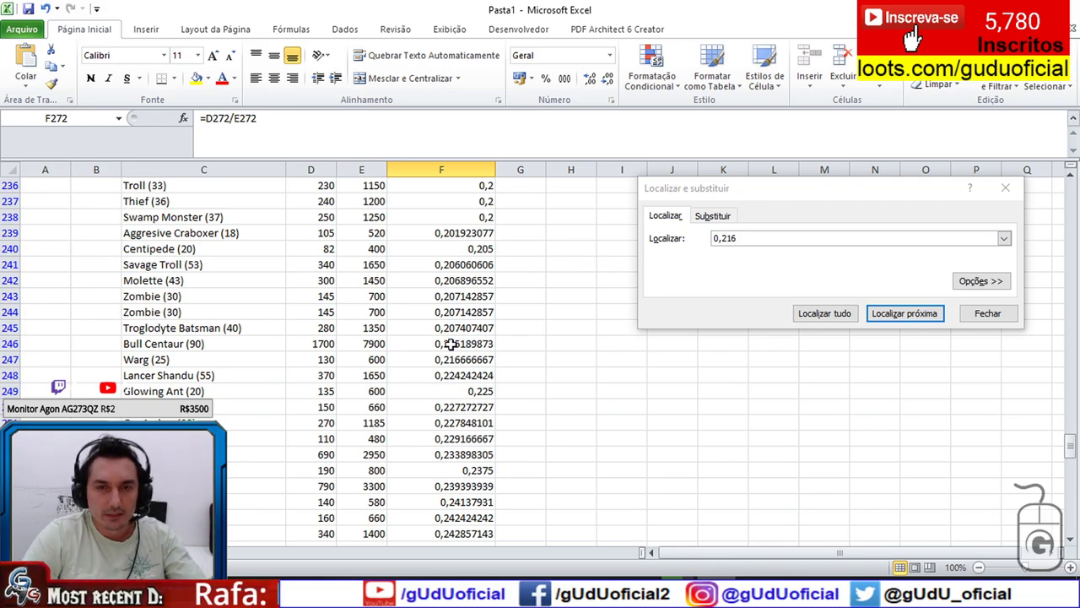
scroll(455, 344, "up", 9)
scroll(451, 343, "up", 10)
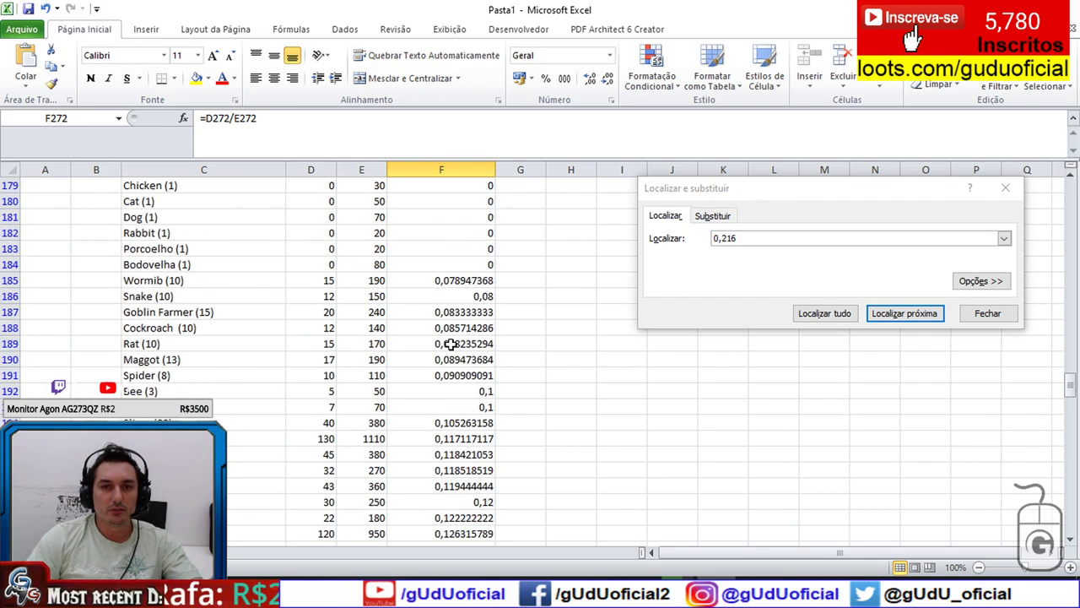
scroll(452, 344, "down", 17)
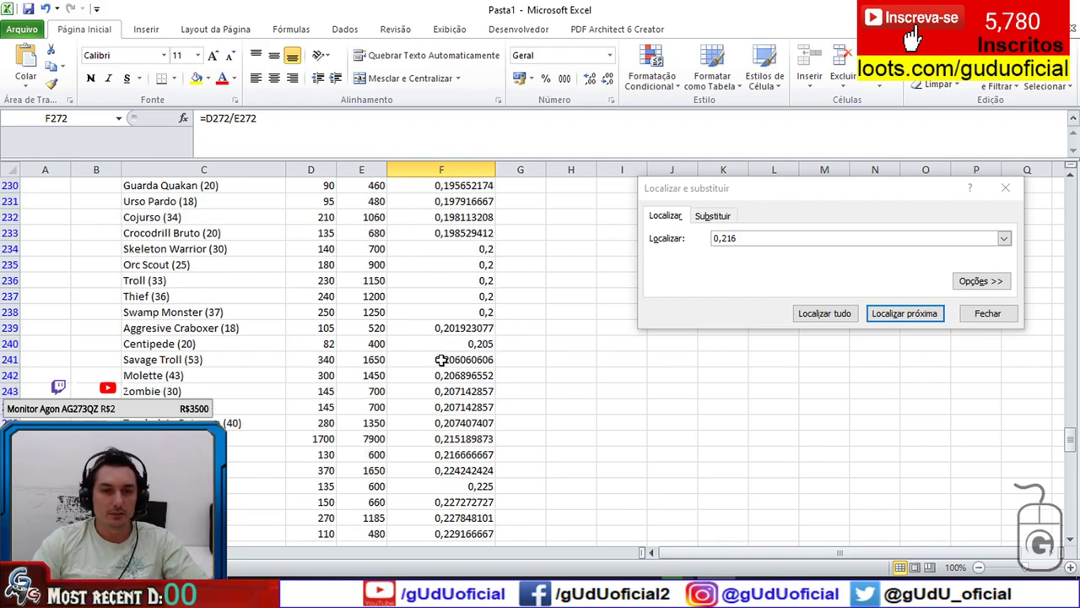
left_click(424, 471)
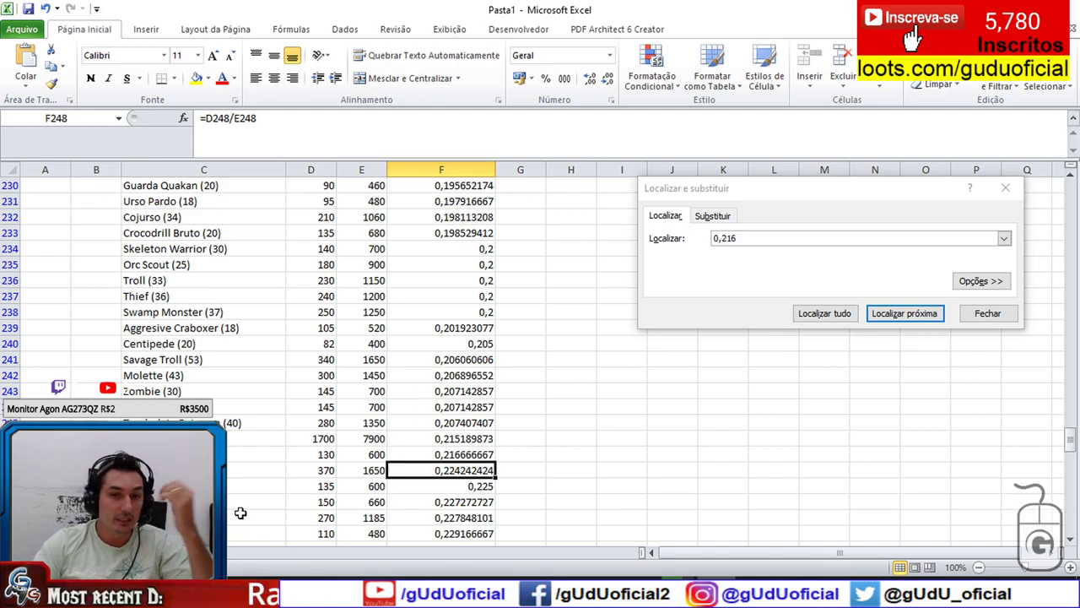
left_click(356, 471)
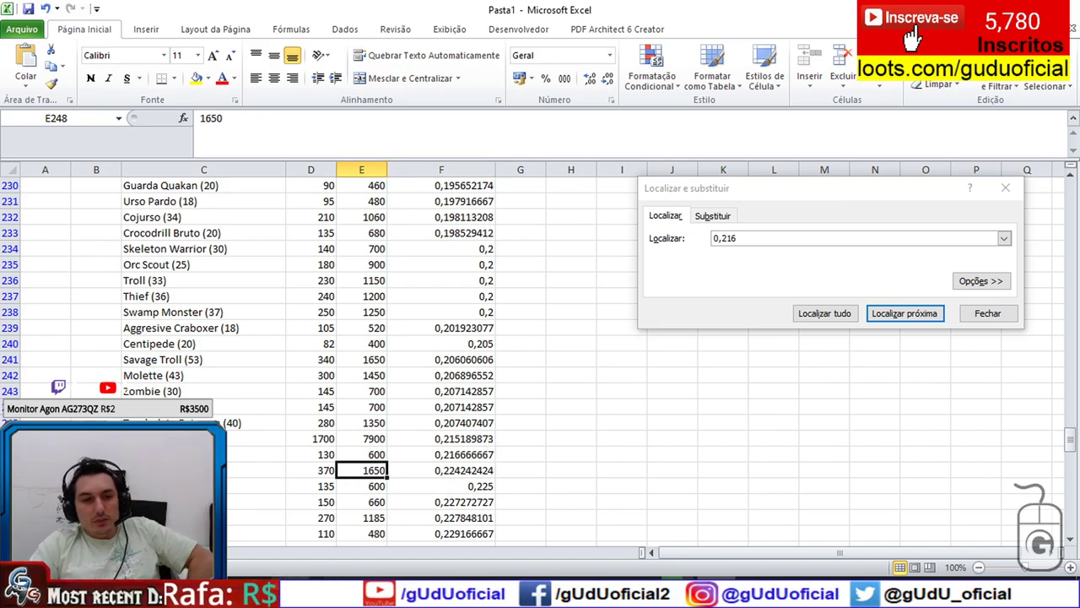
Step: Switch to the BloodStone game and walk the character north-east through the forest, turning west near the Javaligre
left_click(716, 590)
left_click(716, 591)
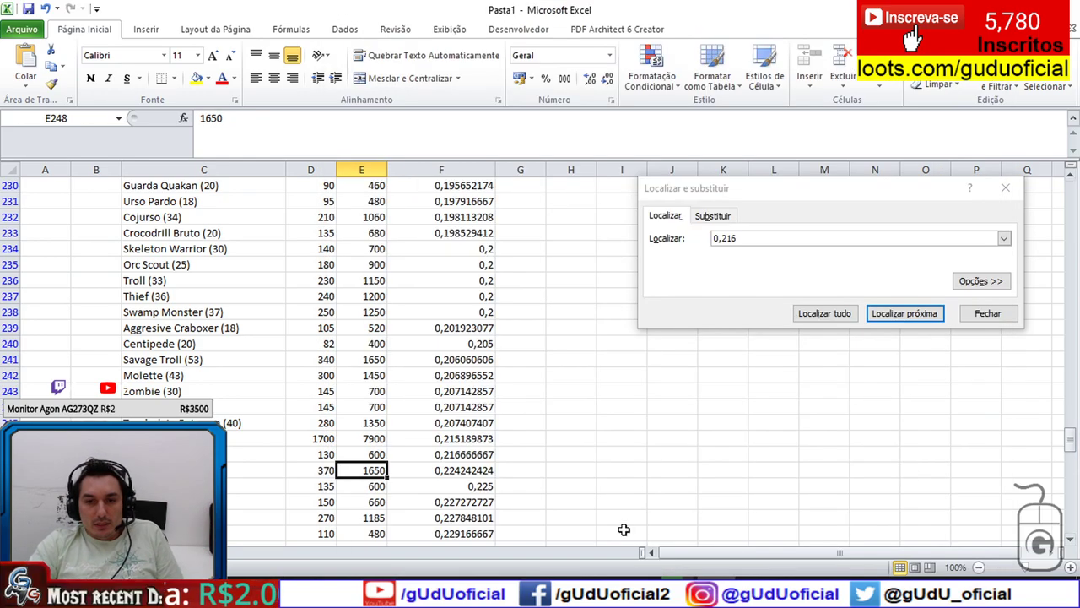
key("alt+Tab")
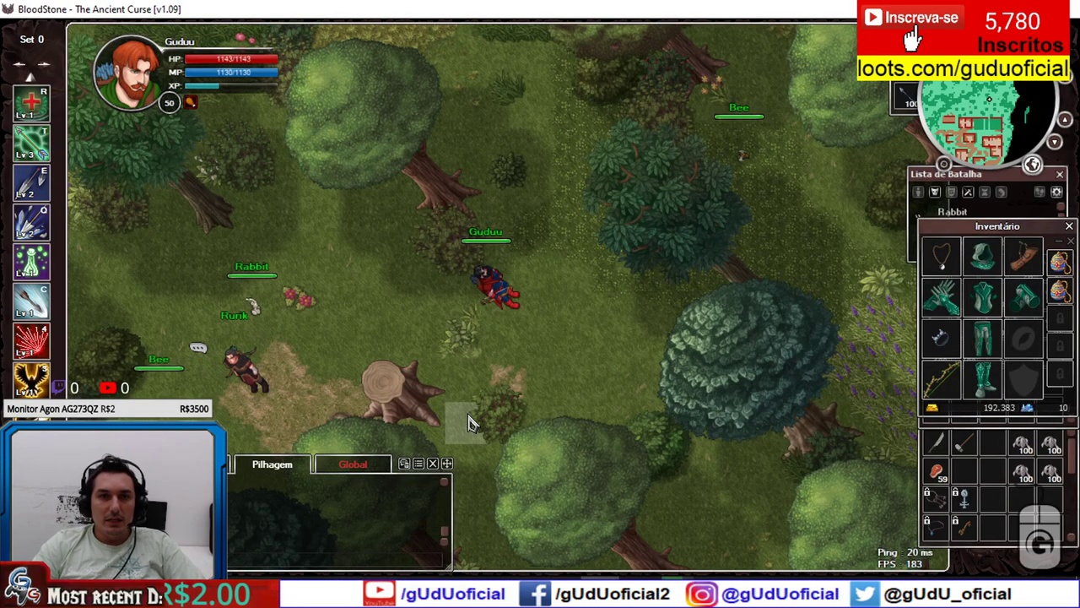
key("d")
key("w")
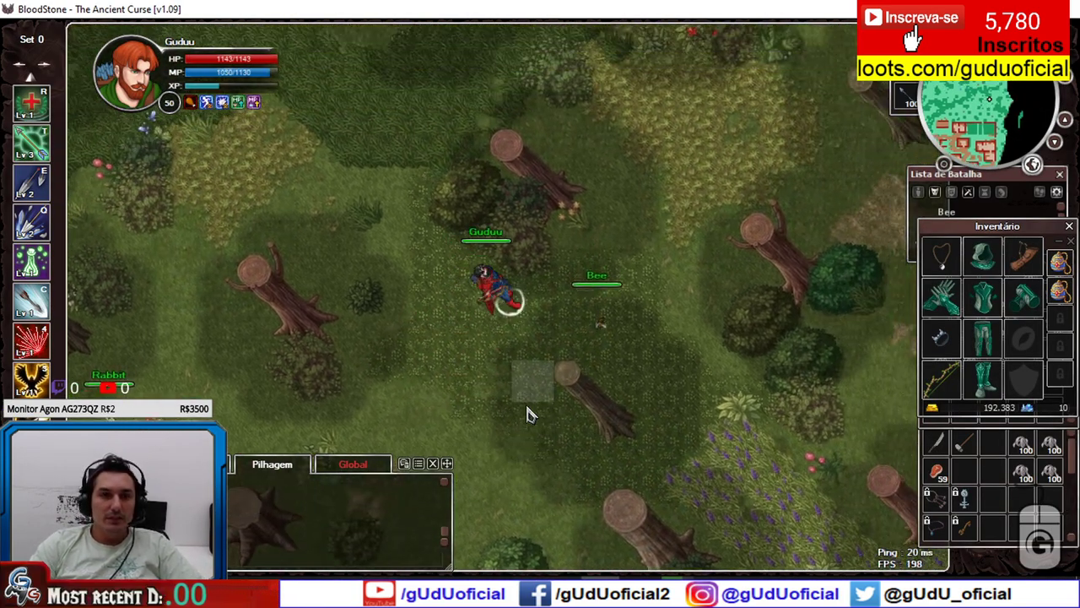
key("d")
key("w")
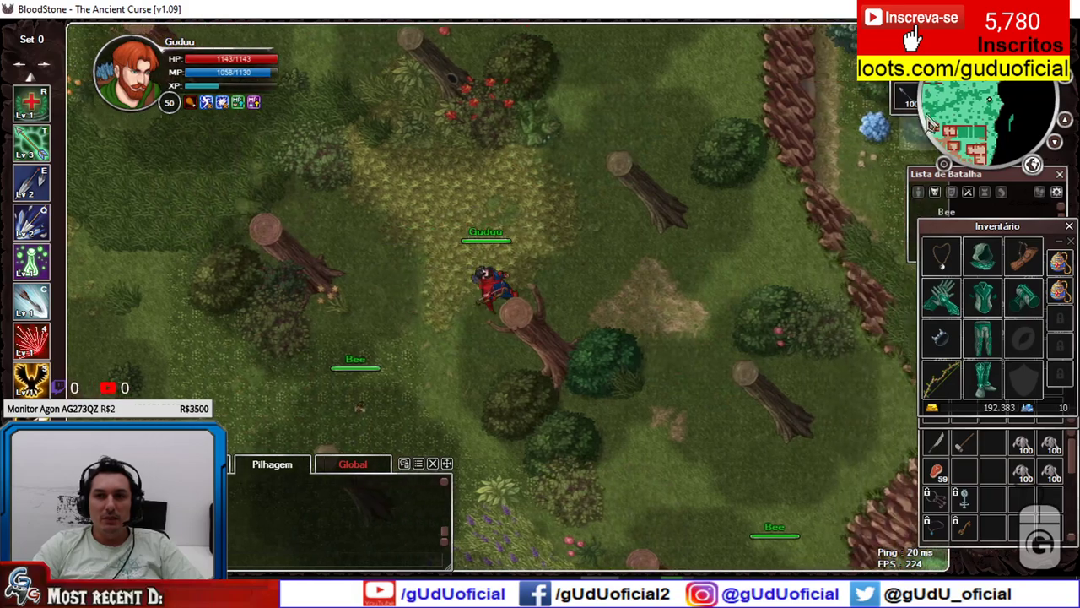
key("d")
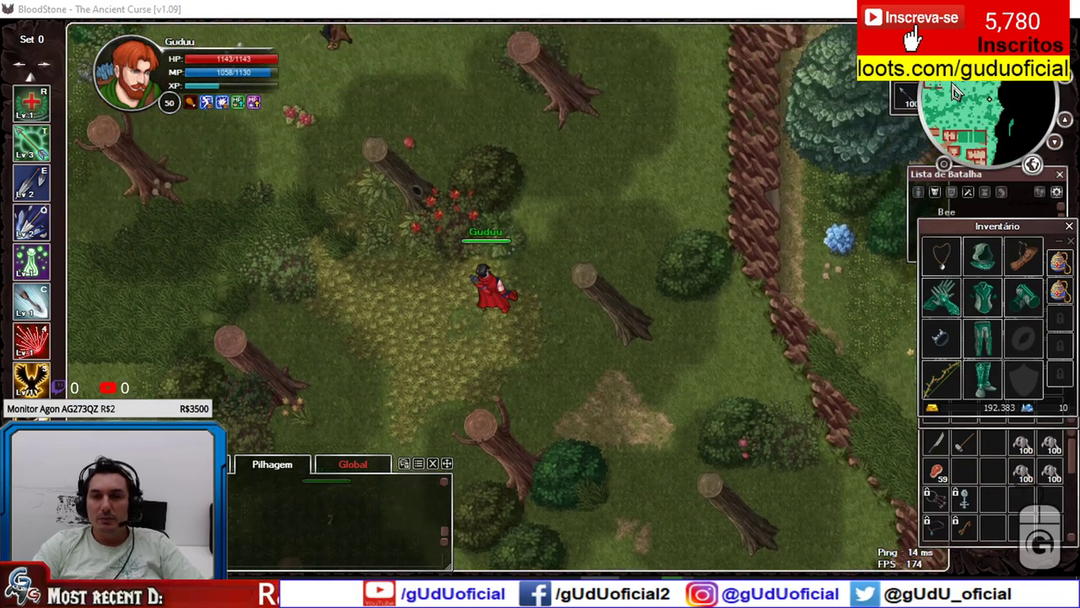
key("w")
key("a")
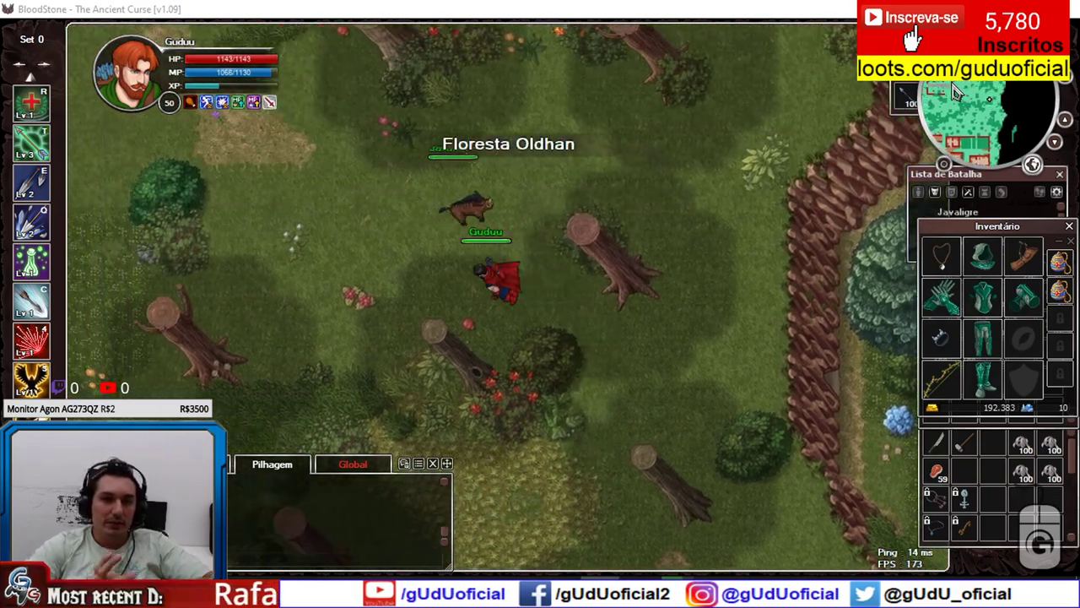
key("a")
key("a")
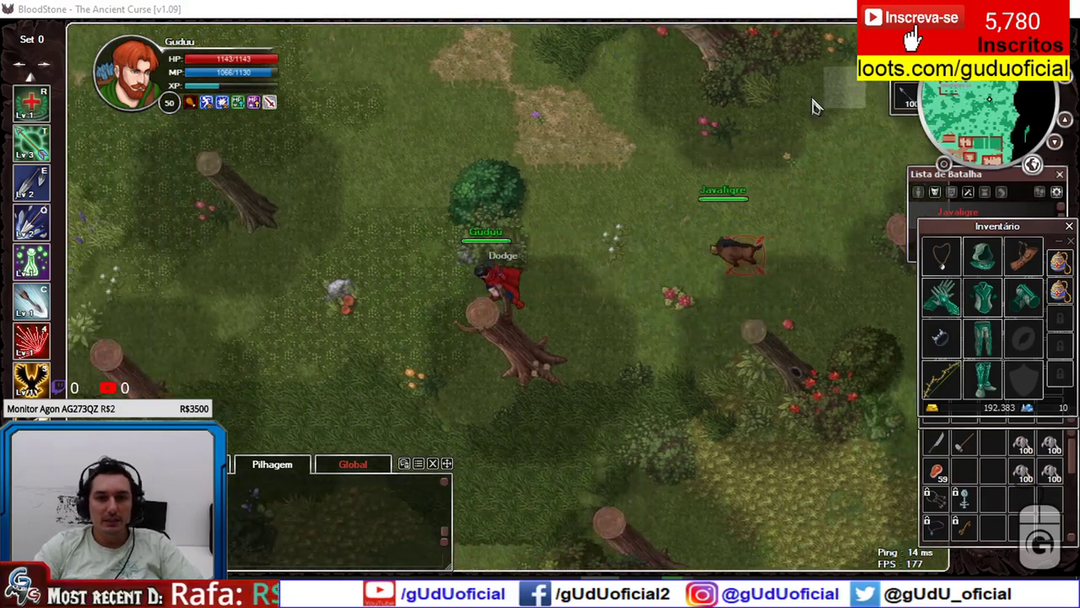
Step: Walk the character north-west through the forest and stone ruins to the hole in the ground beside the wall
key("w")
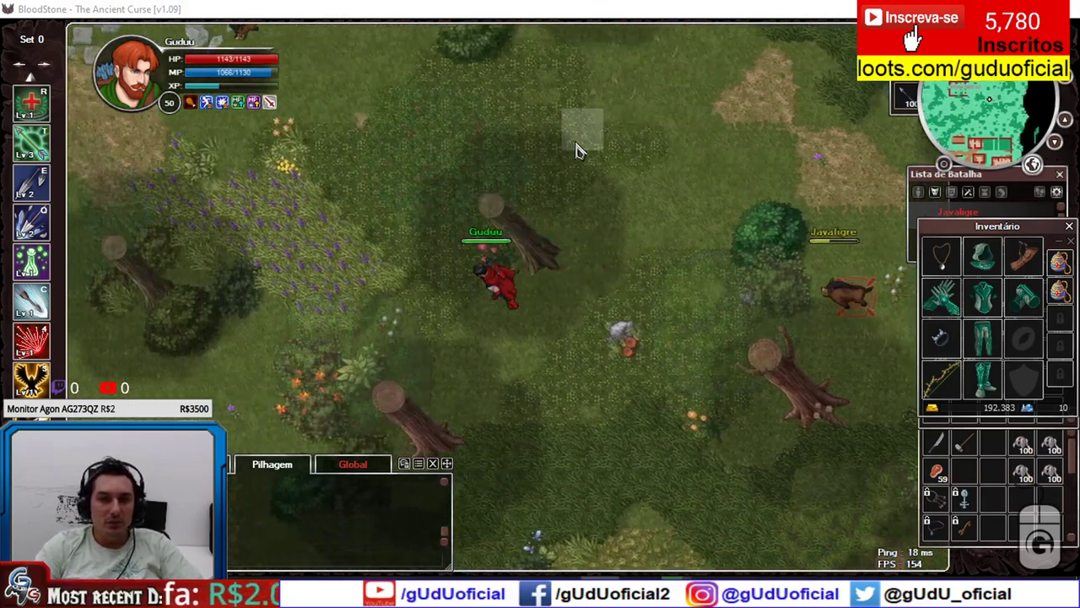
key("w")
key("a")
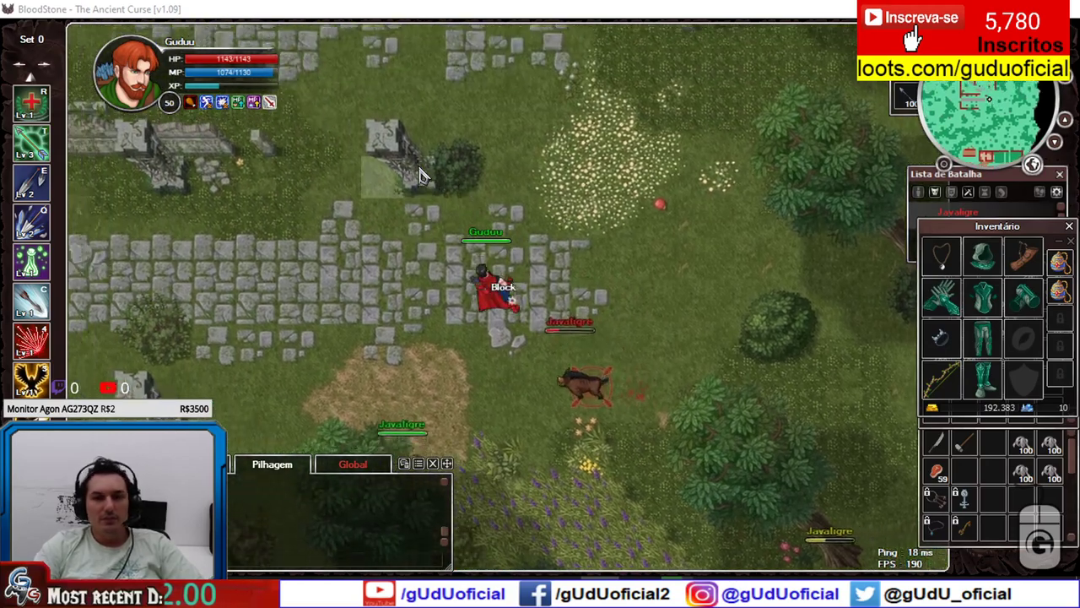
key("w")
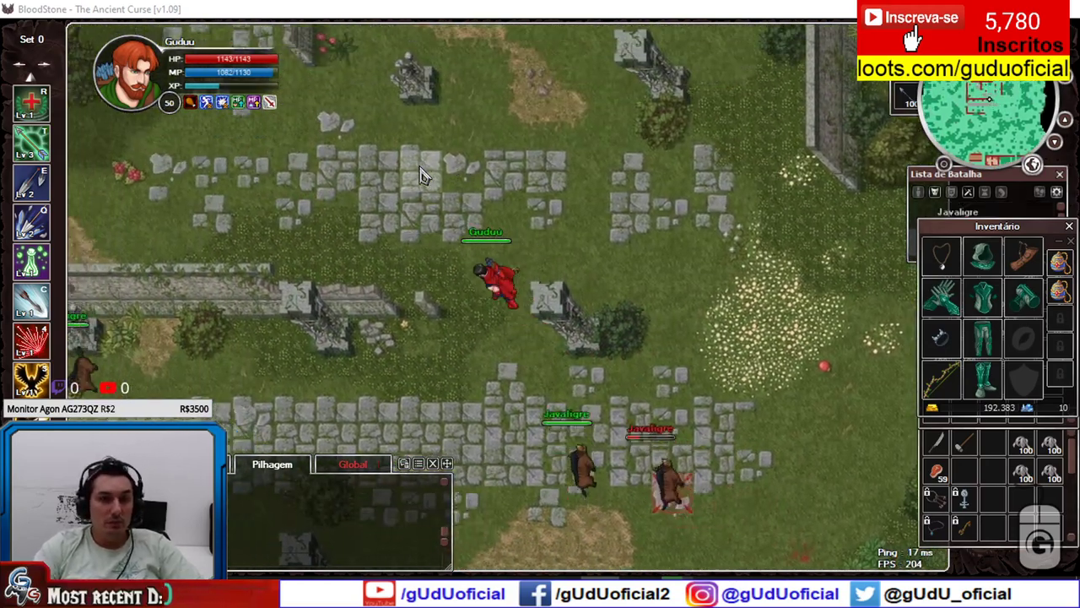
key("w")
key("a")
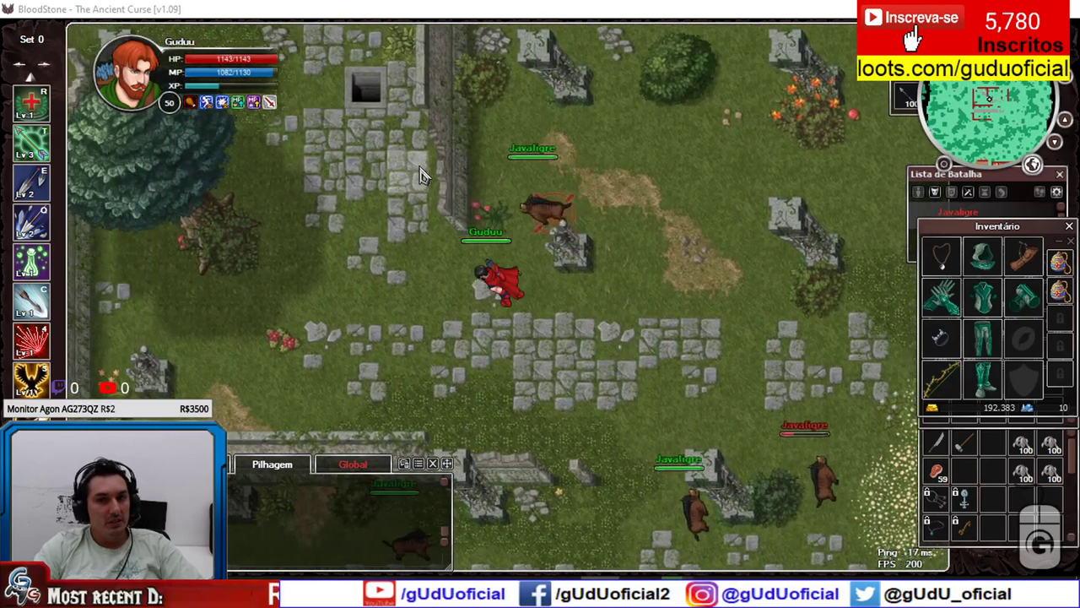
key("w")
key("a")
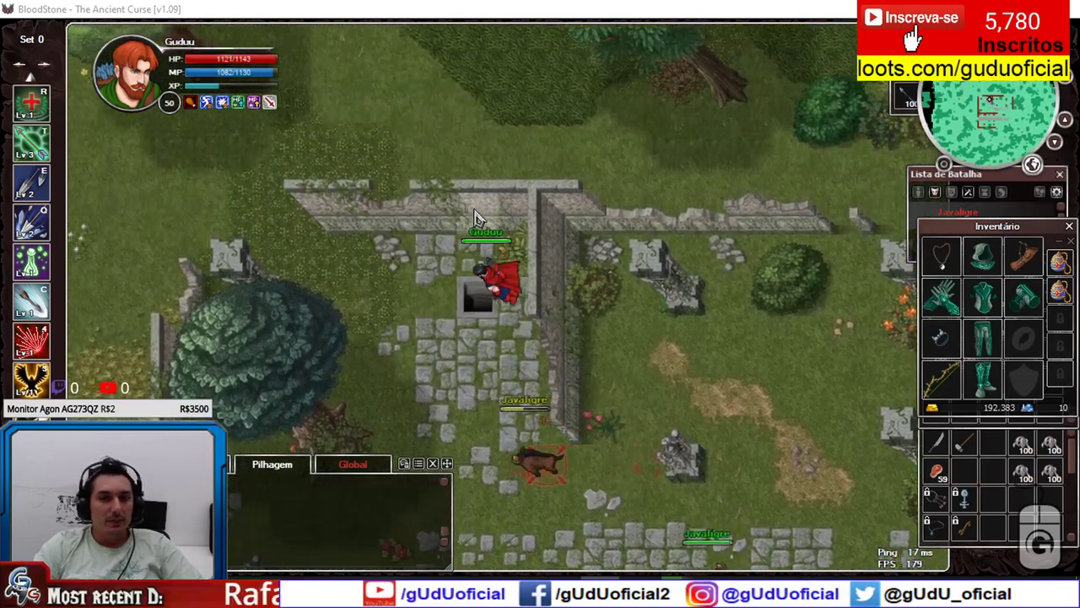
Step: Enter the Ruínas de Kanmalli and fight the two Ahizos around the stairs
key("space")
key("e")
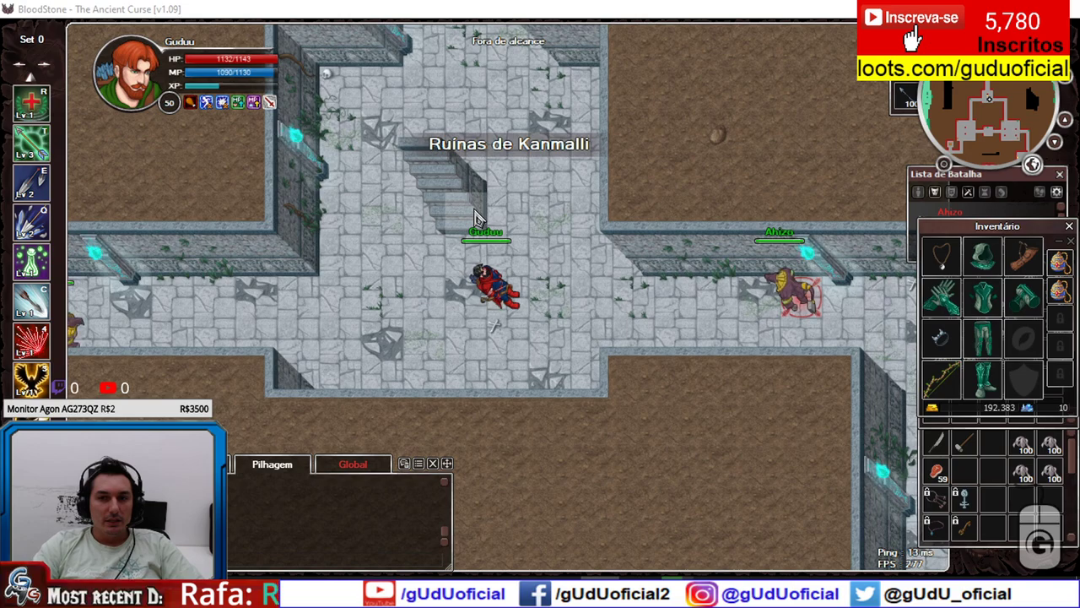
key("e")
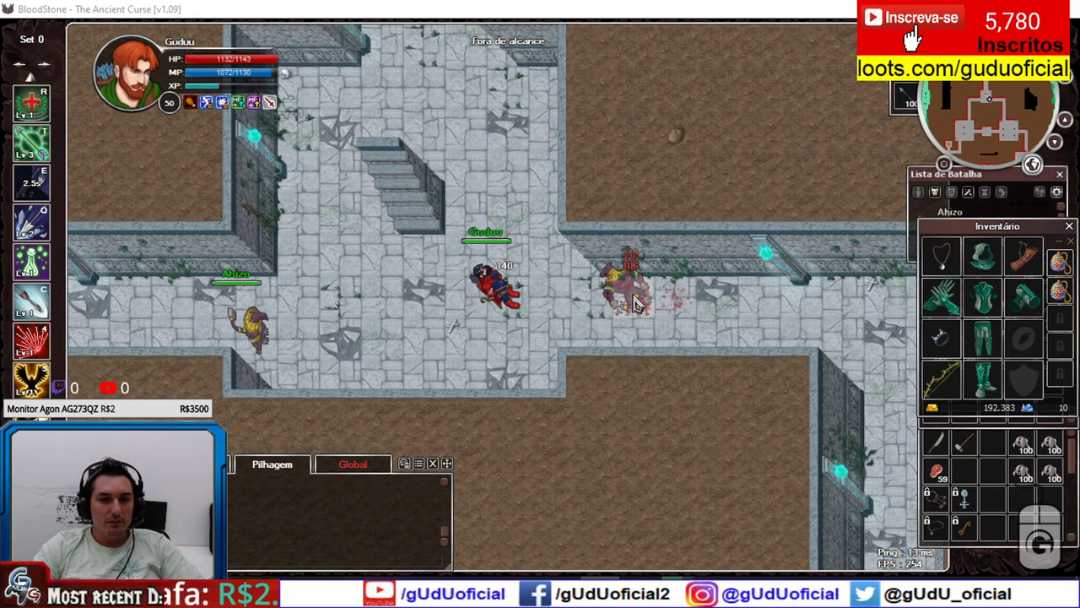
key("o")
key("w")
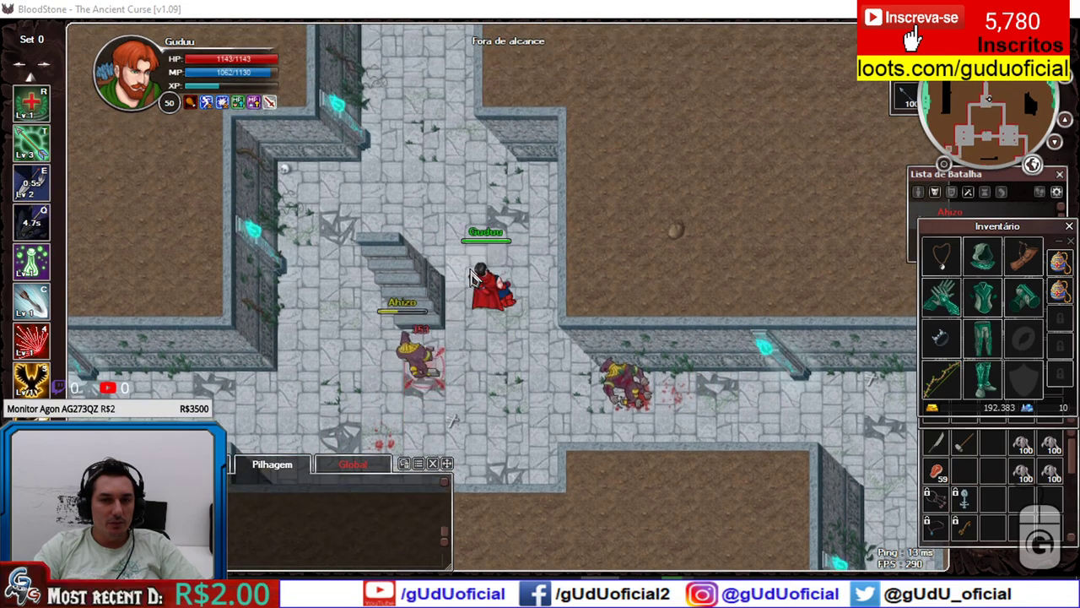
key("e")
Step: Walk north along the corridor and through the glowing doorway into the hall with the large floor seal
key("w")
key("a")
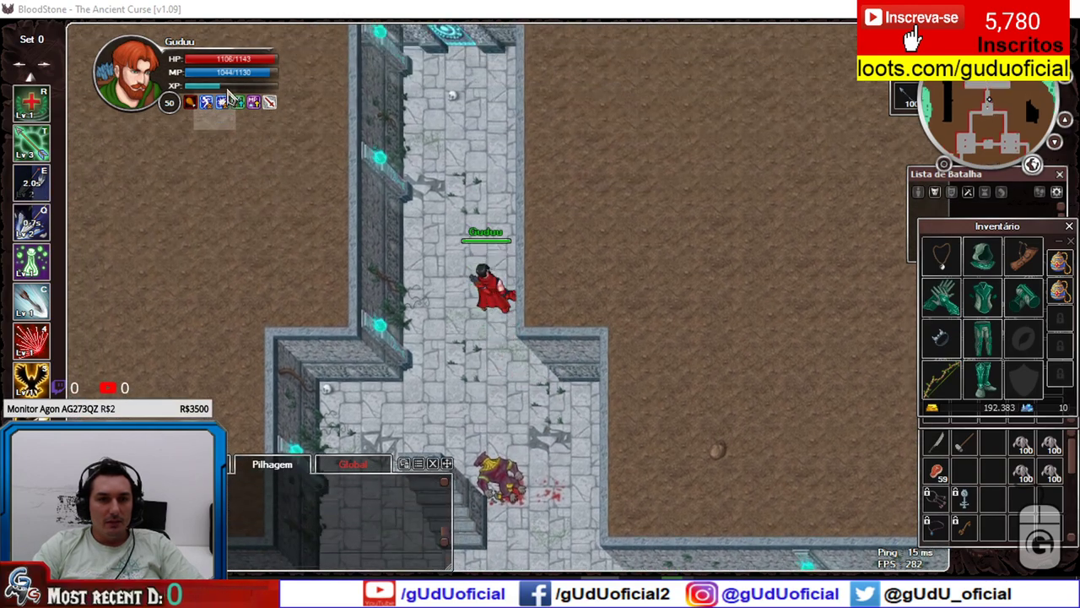
key("w")
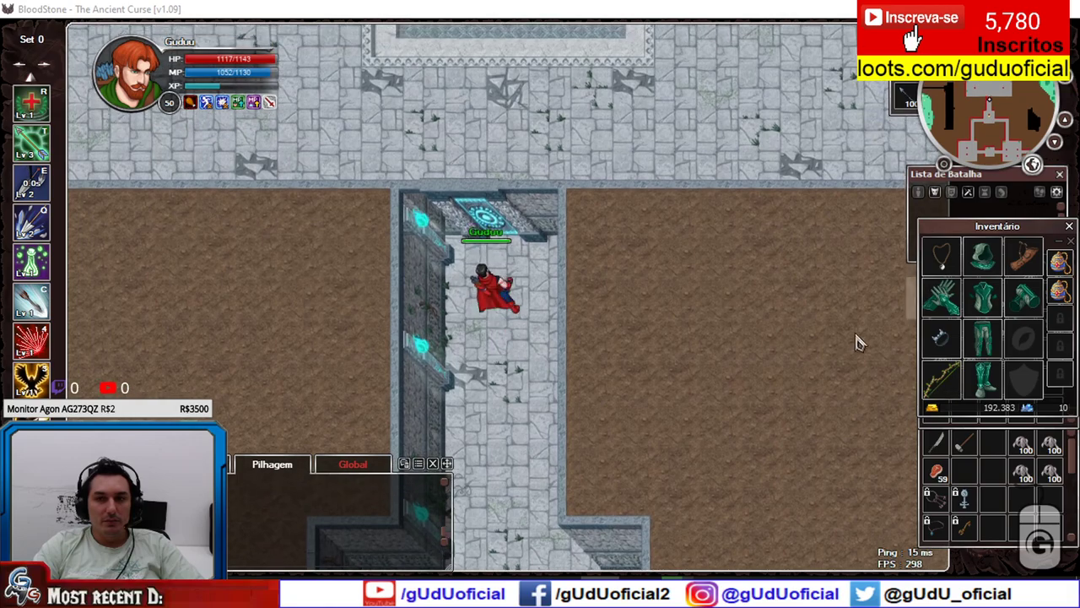
key("w")
left_click(959, 484)
key("w")
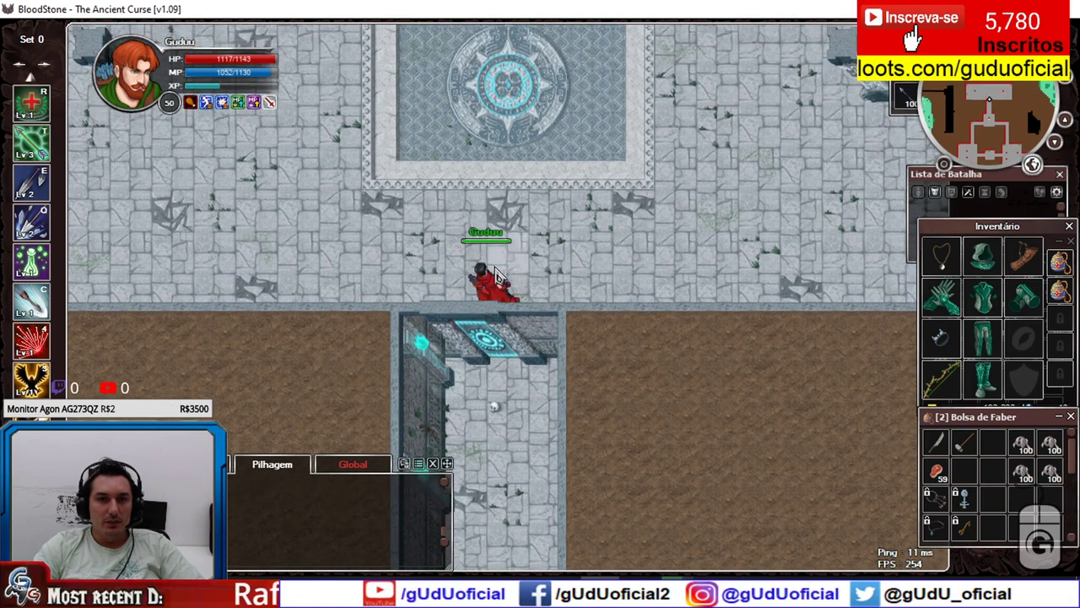
Step: Head west in the hall and kill the Ahizo there with attack skills
key("a")
key("e")
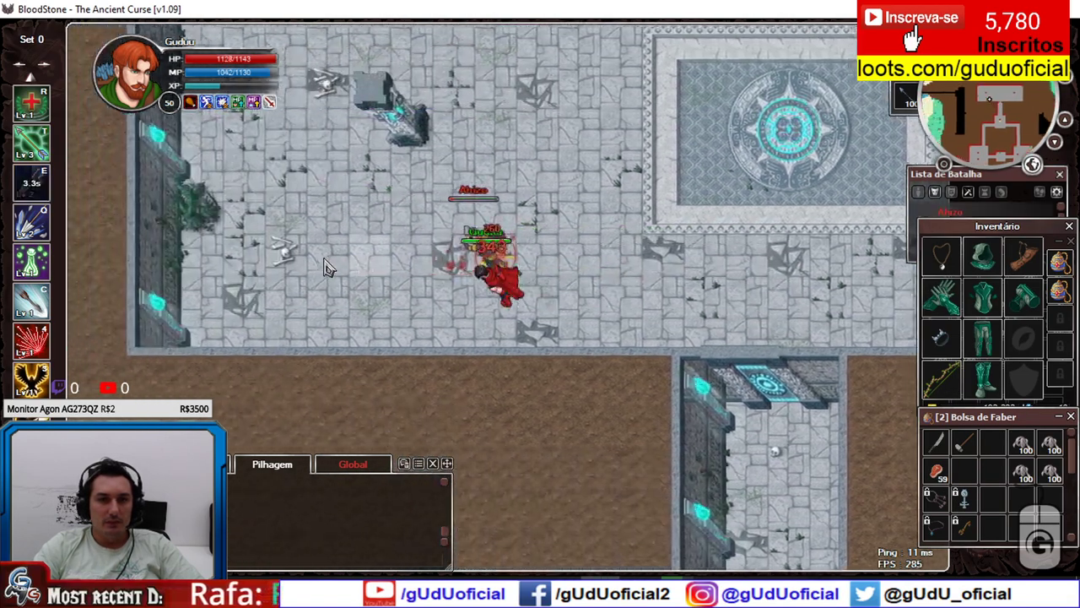
key("q")
Step: Use the hall's central seal to reach the maze area and walk south to the floor opening
key("w")
key("d")
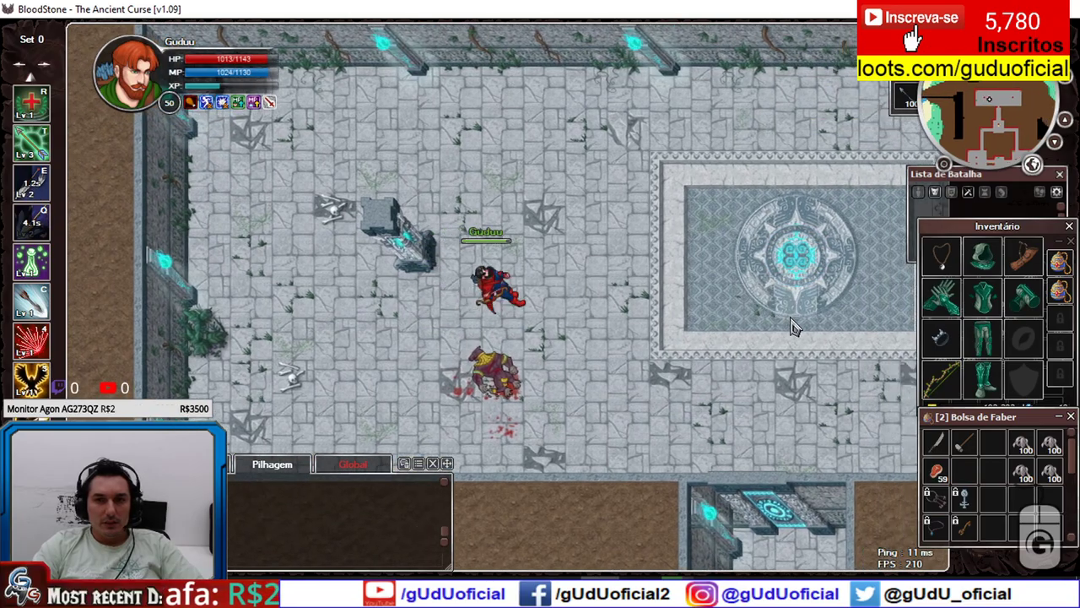
key("d")
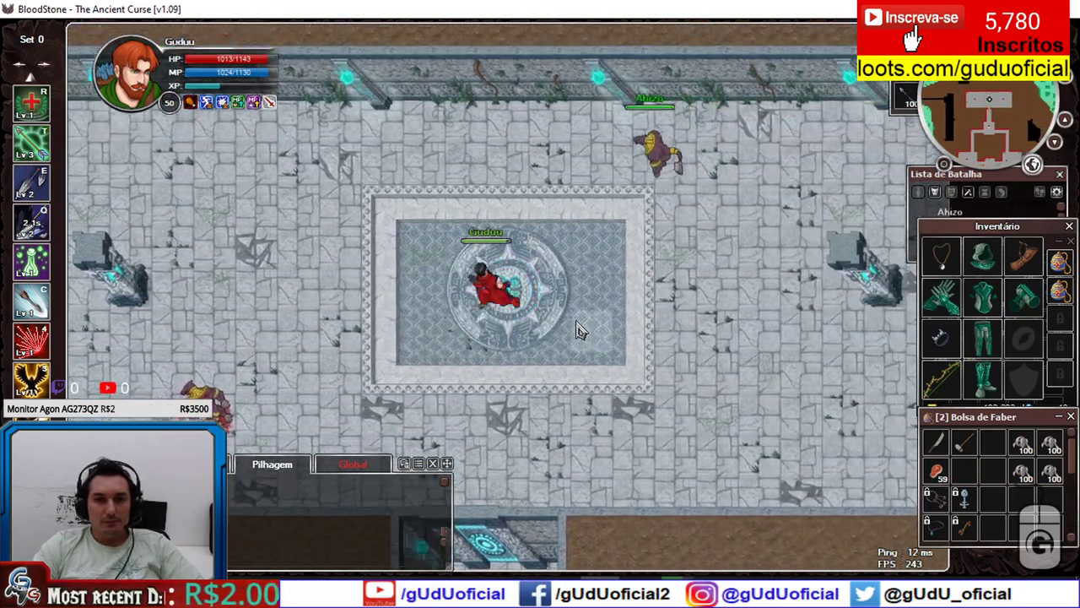
key("s")
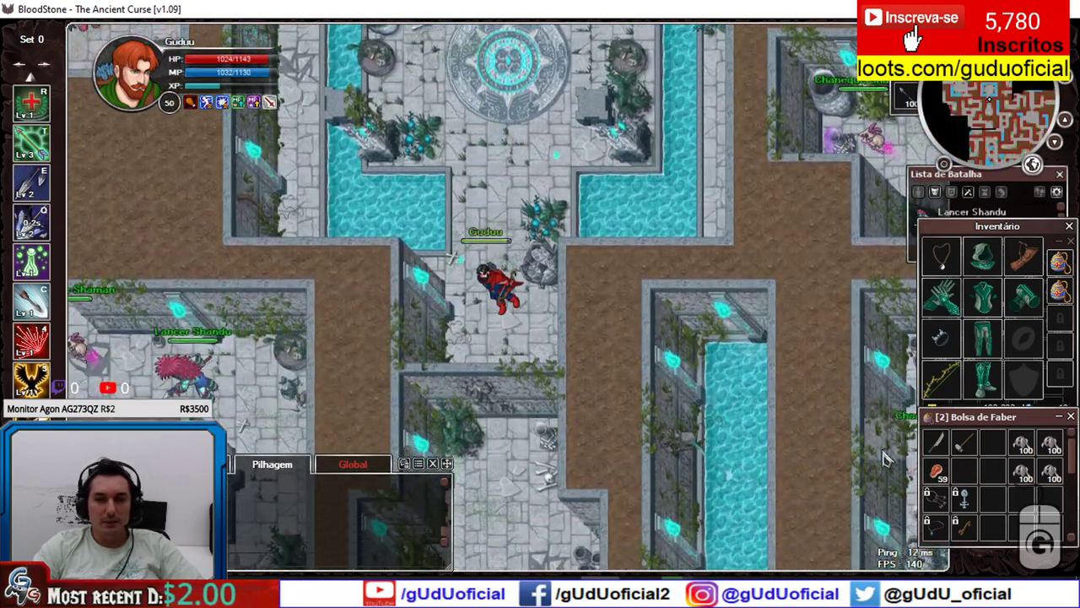
key("s")
key("s")
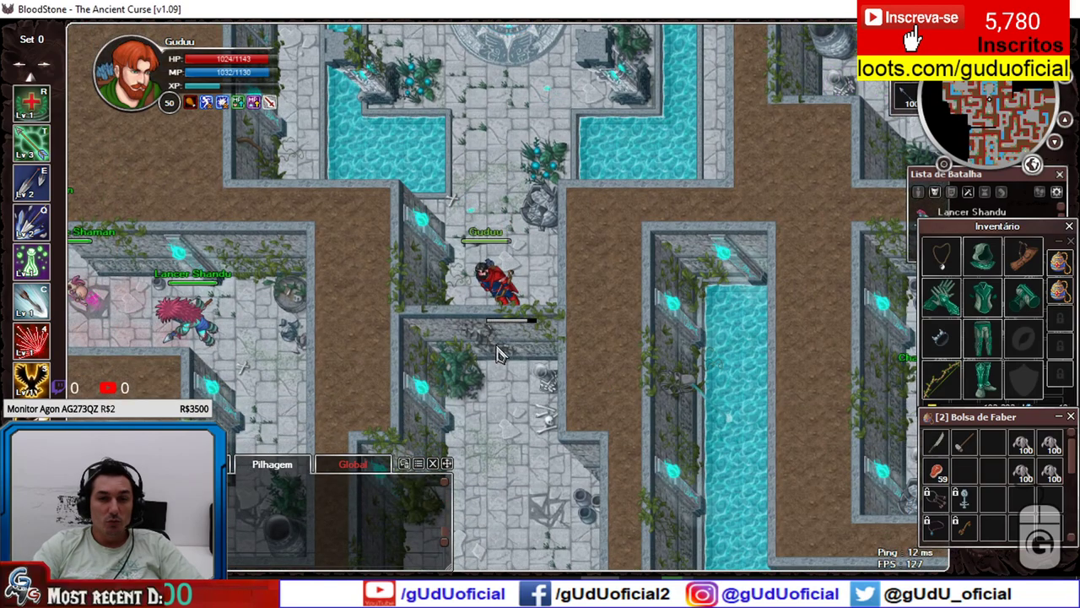
key("s")
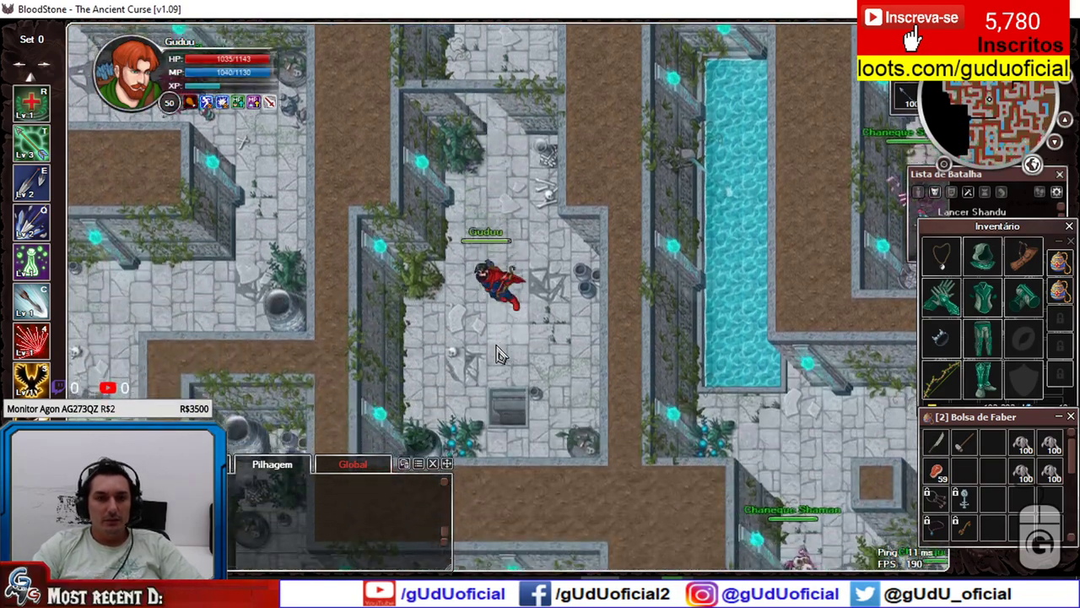
Step: Kill the Lancer Shandu beside the stairs, healing during the fight, and loot the Bracelete quebrado Templo da Lua
key("space")
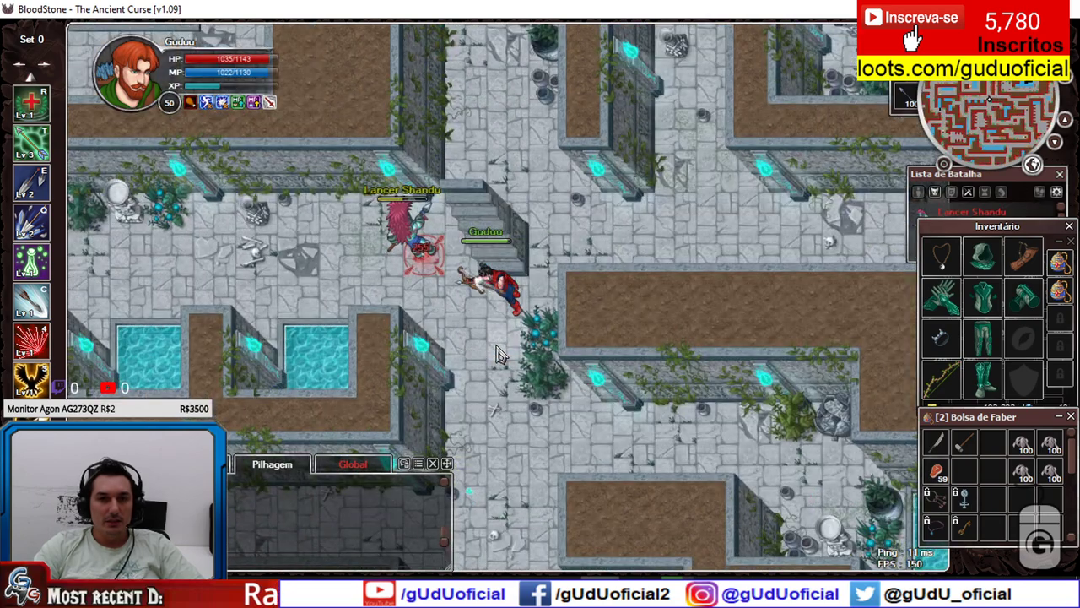
key("q")
key("4")
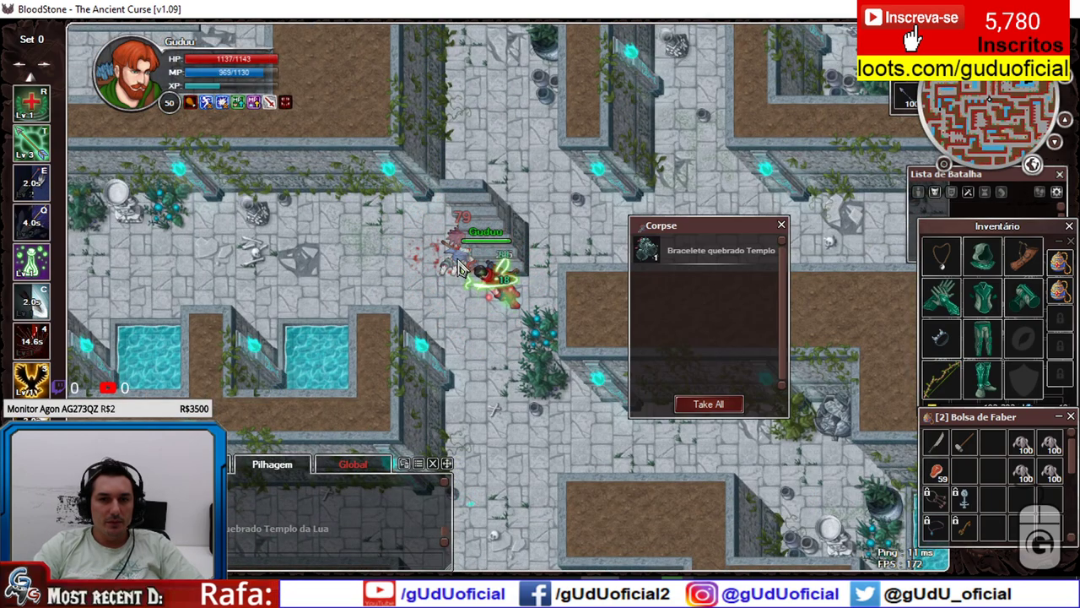
key("a")
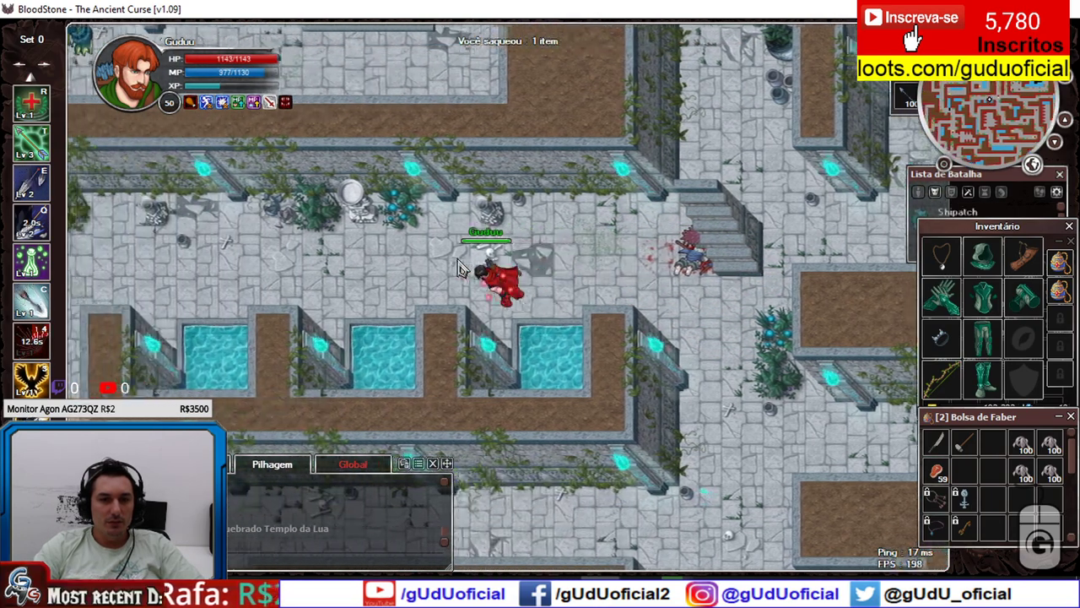
Step: Kill the Shaman Shandu in the western corridor while retreating and healing, and open its corpse to loot the Pena
key("a")
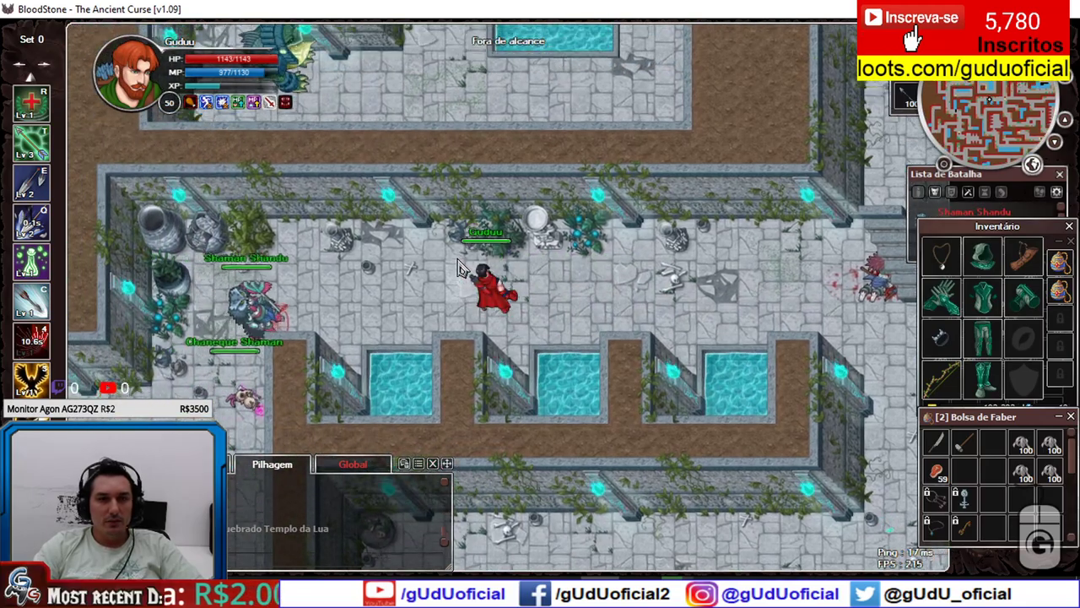
key("d")
key("c")
key("q")
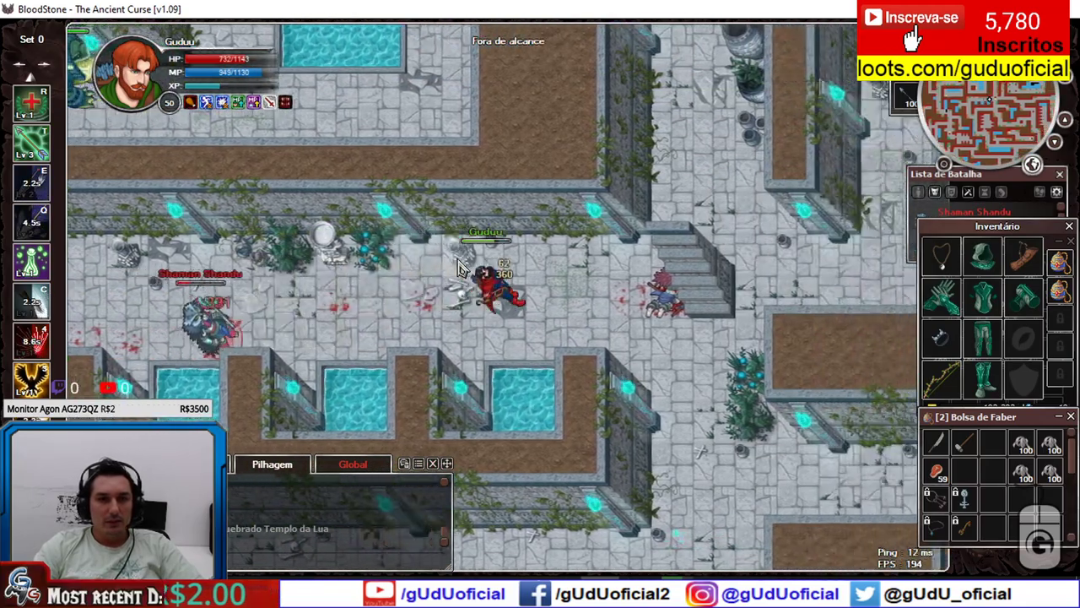
key("a")
key("r")
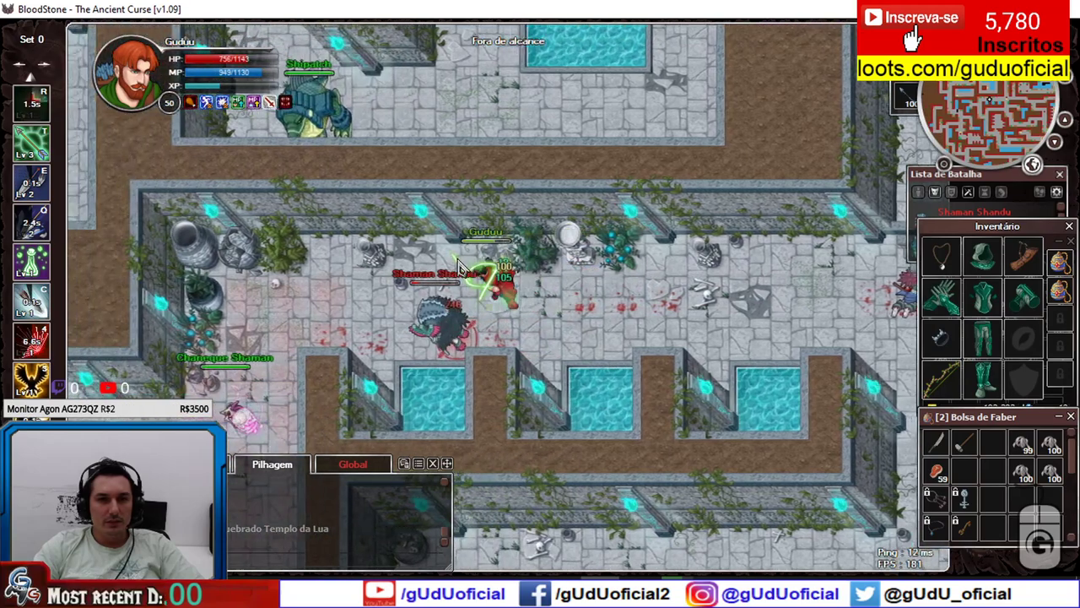
key("d")
key("c")
key("e")
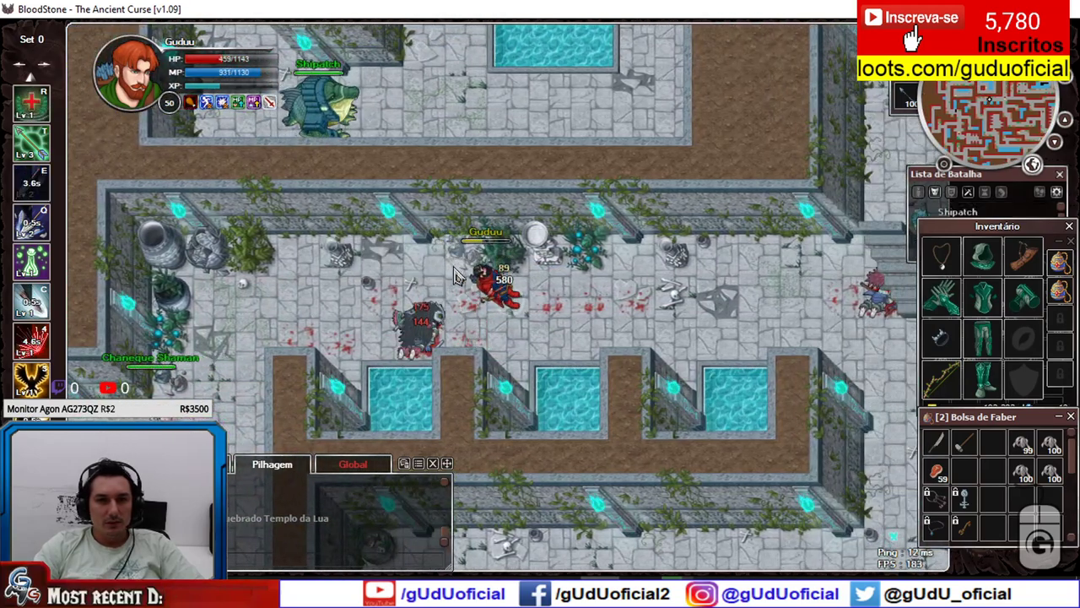
right_click(429, 342)
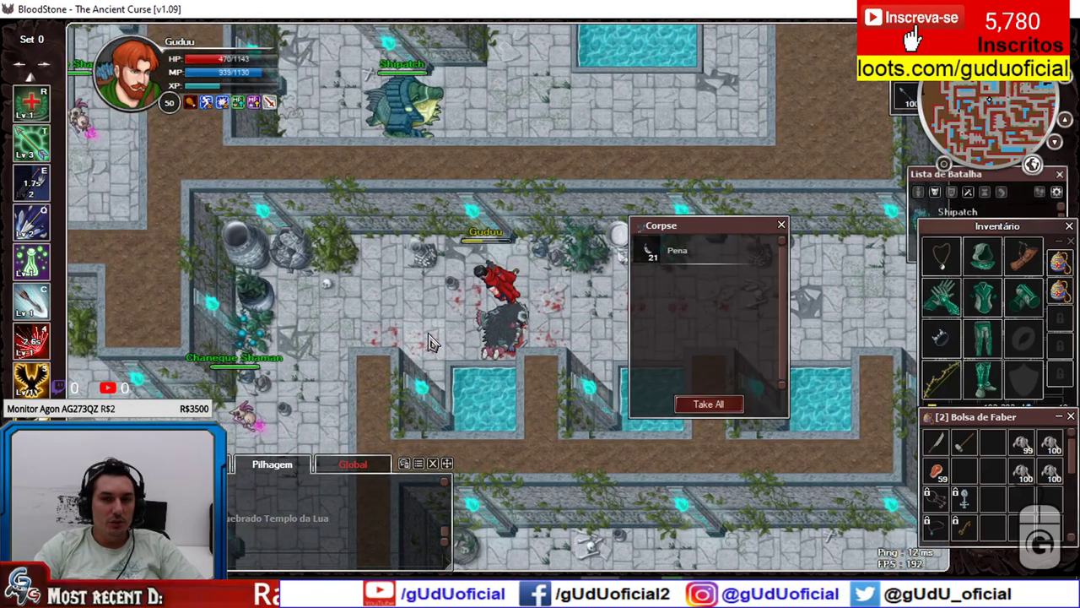
Step: Approach and kill the Chaneque Shaman at the corridor's western end, and loot its corpse
key("a")
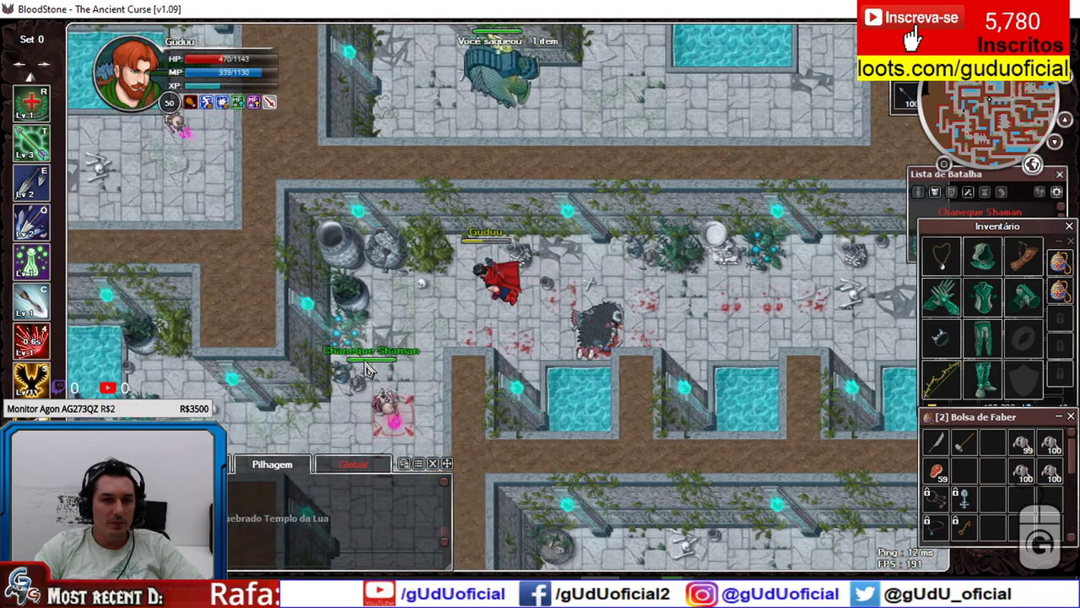
key("e")
key("q")
key("d")
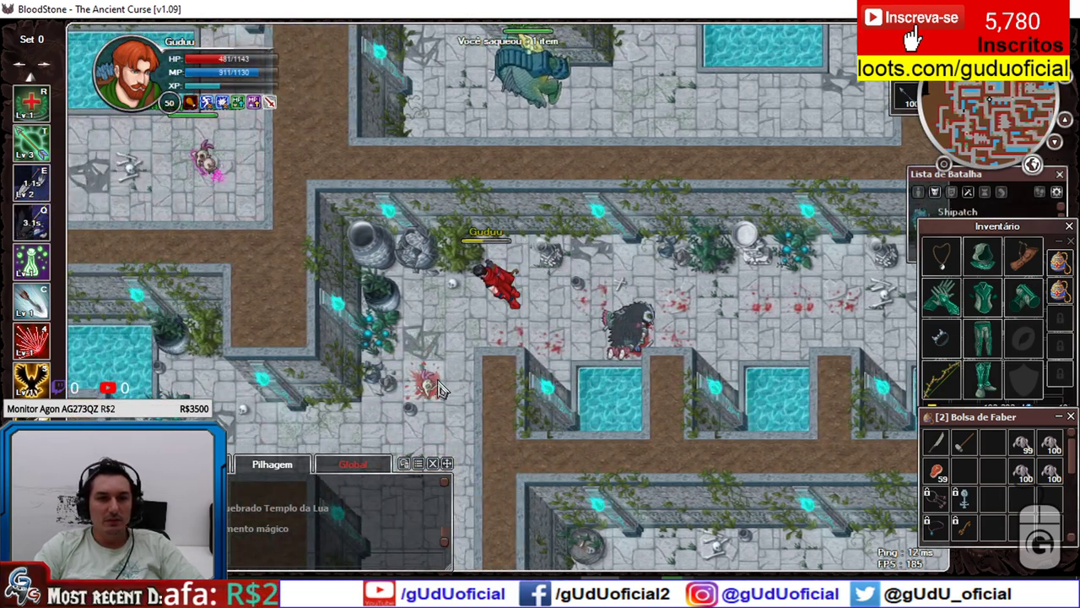
right_click(430, 385)
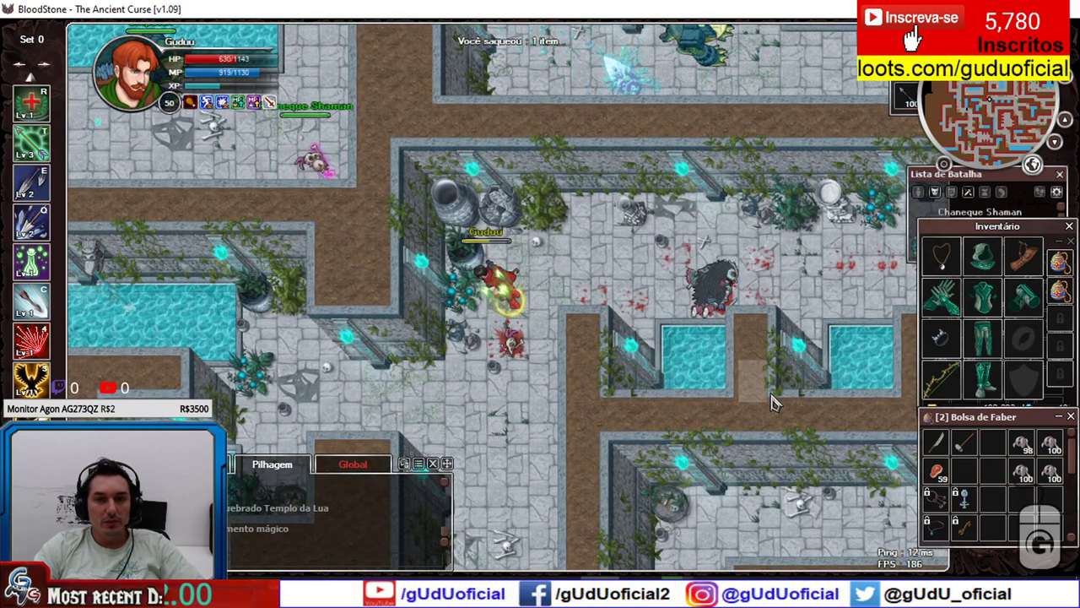
Step: Close the equipment inventory and walk south-east through the corridors to the passage beside the narrow pool
key("i")
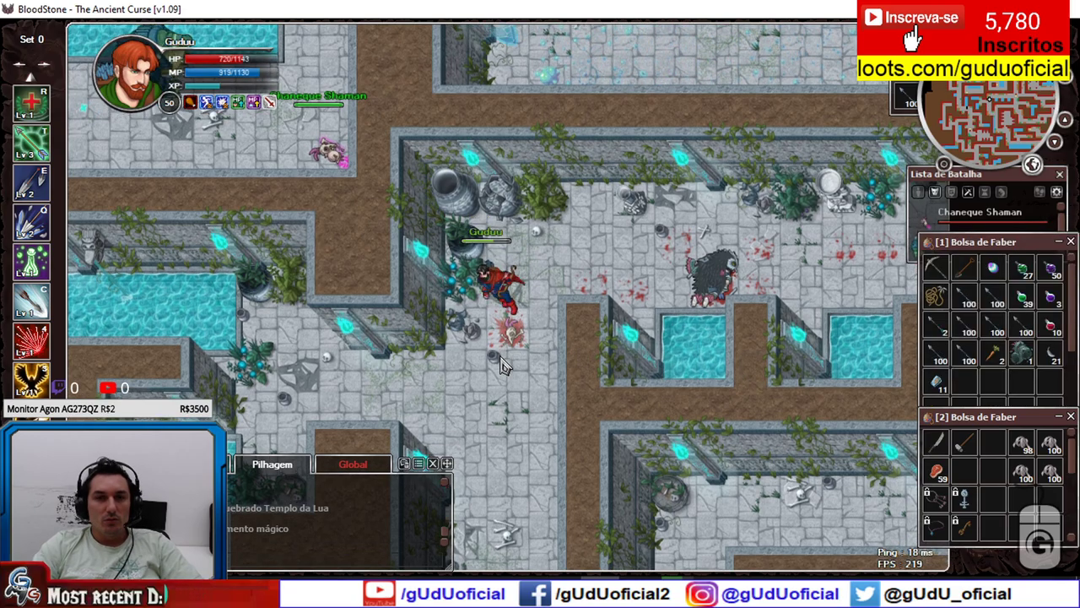
key("s")
key("Down")
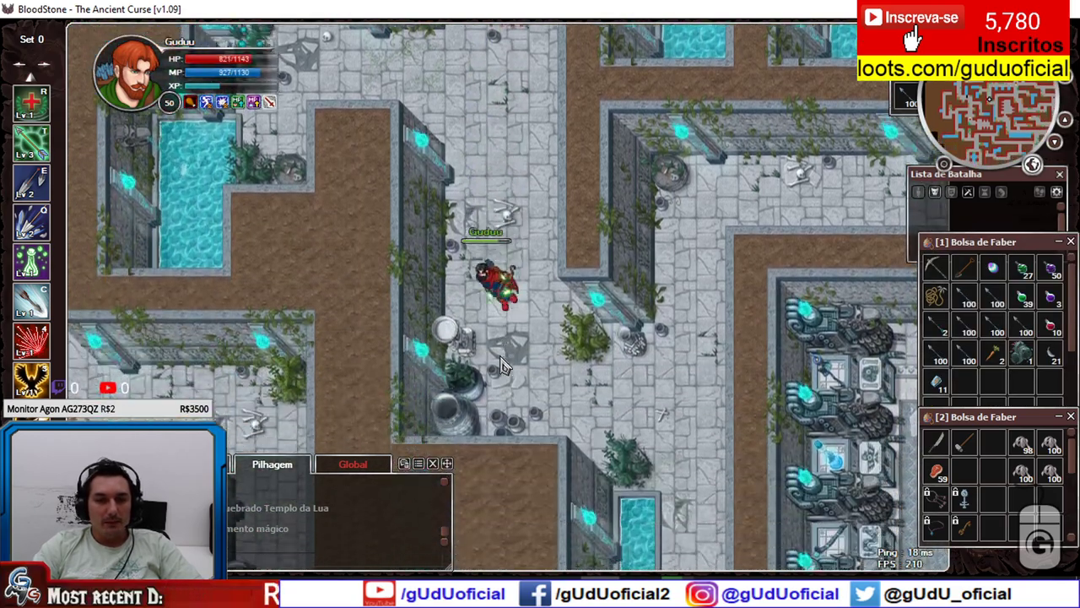
key("s")
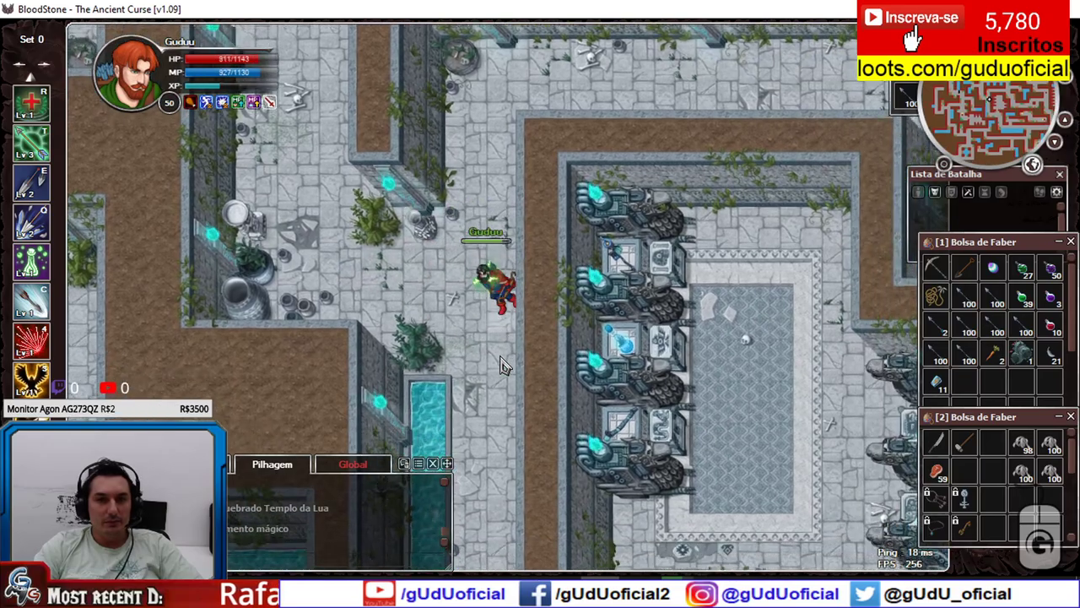
Step: Target the Lancer Shandu near the glowing door, retreat north-west, and kill it
key("space")
key("w")
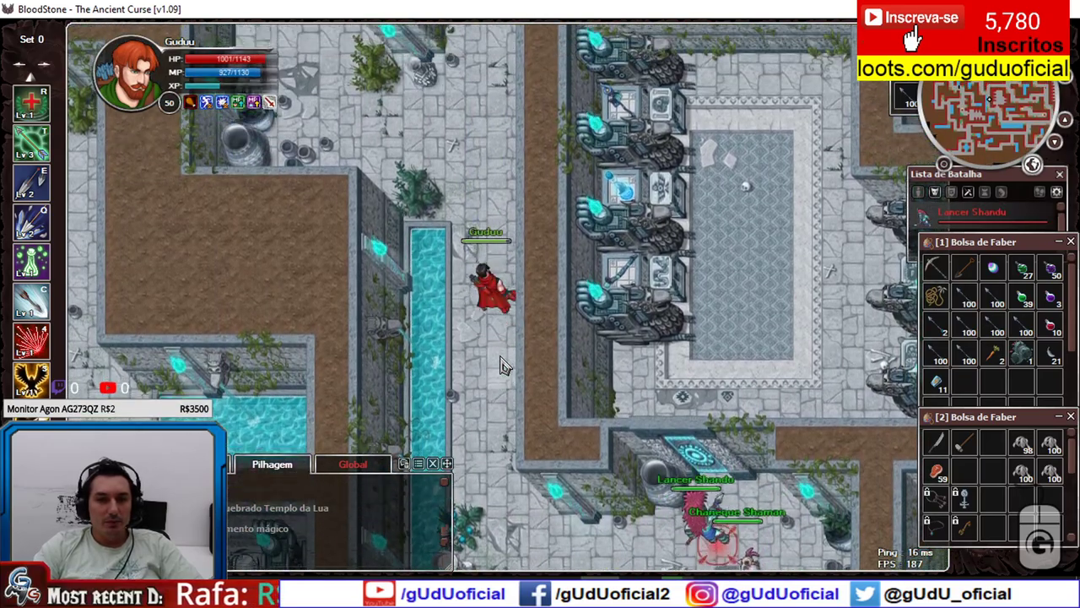
key("a")
key("s")
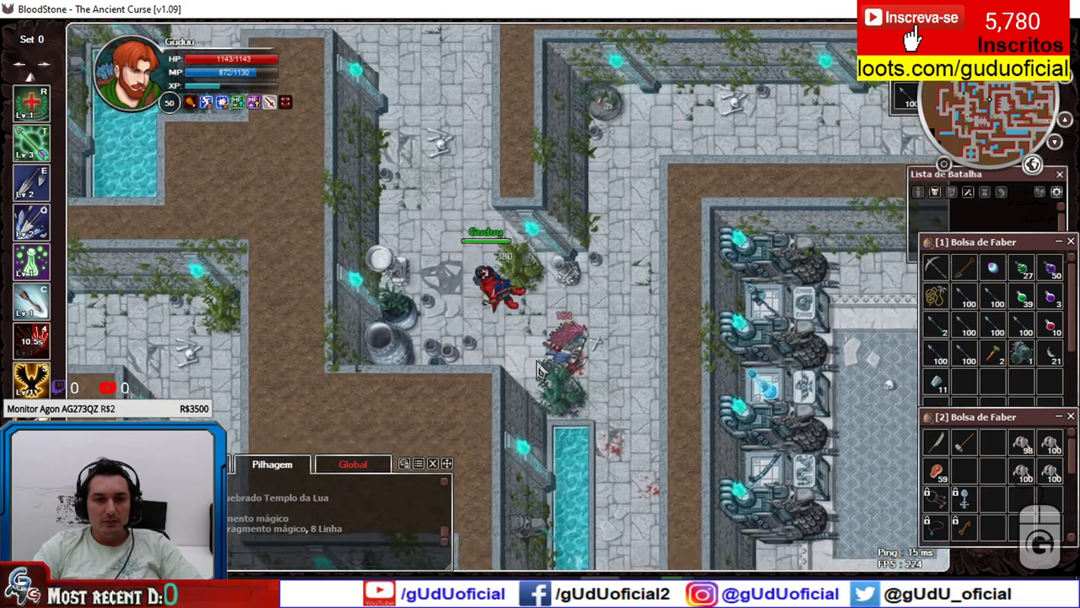
Step: Use the stack of two items from the backpack and walk south beside the pool toward the Chaneque Shaman
key("space")
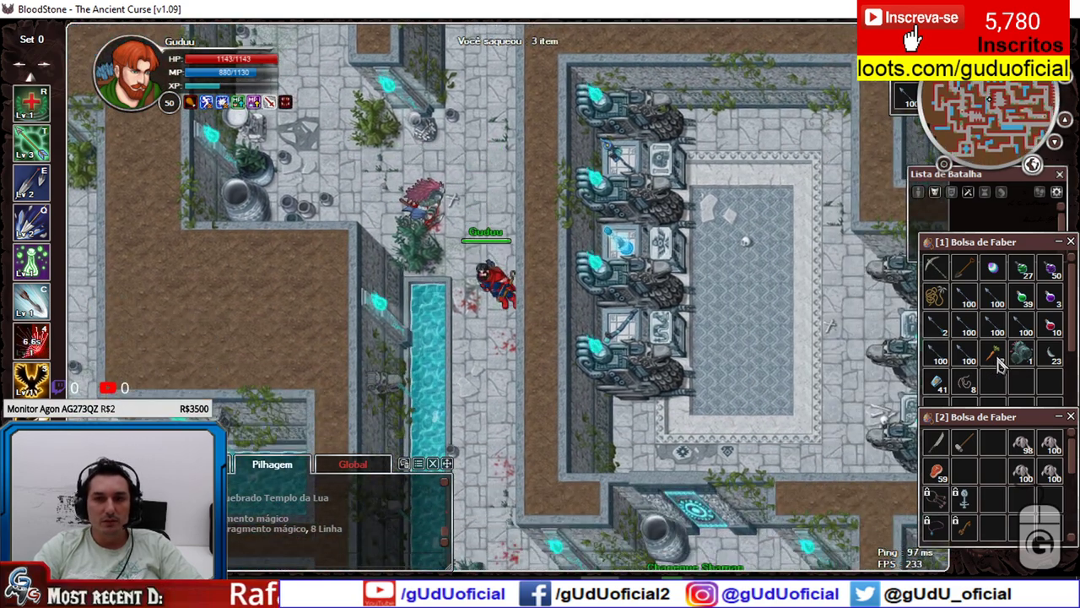
right_click(999, 361)
key("Down")
key("Down")
key("Down")
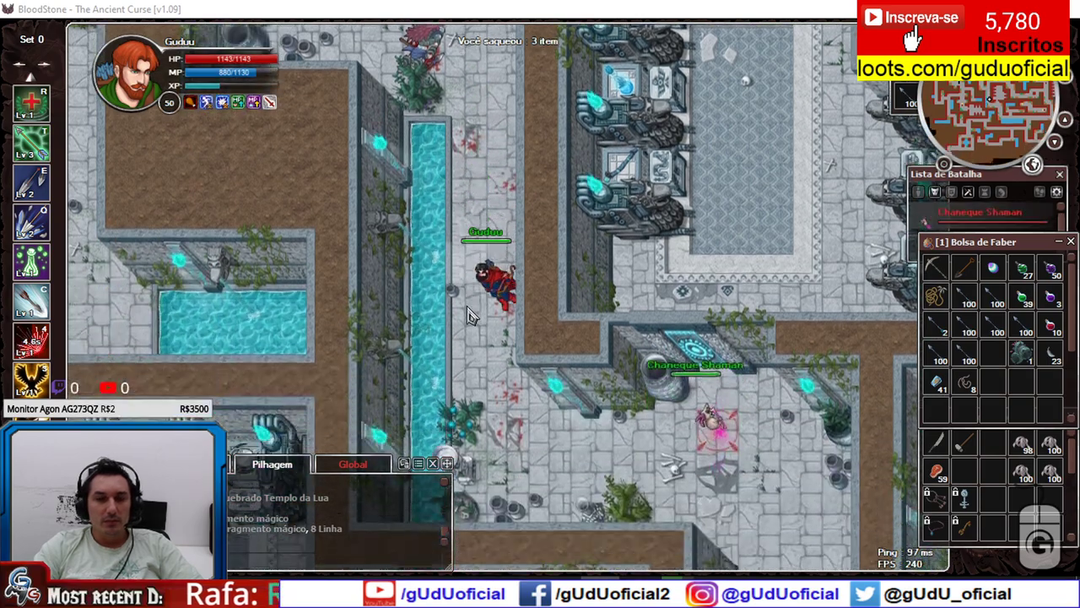
Step: Kill the Chaneque Shaman near the glowing door and walk south-east past its corpse into the next corridor
key("e")
key("q")
key("c")
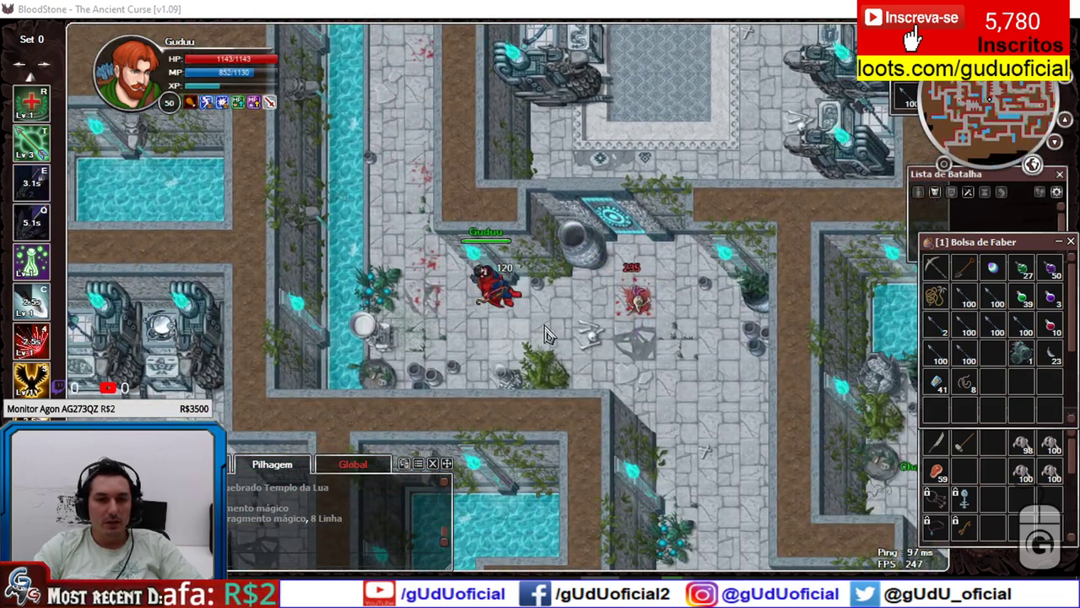
key("Right")
key("Right")
key("Right")
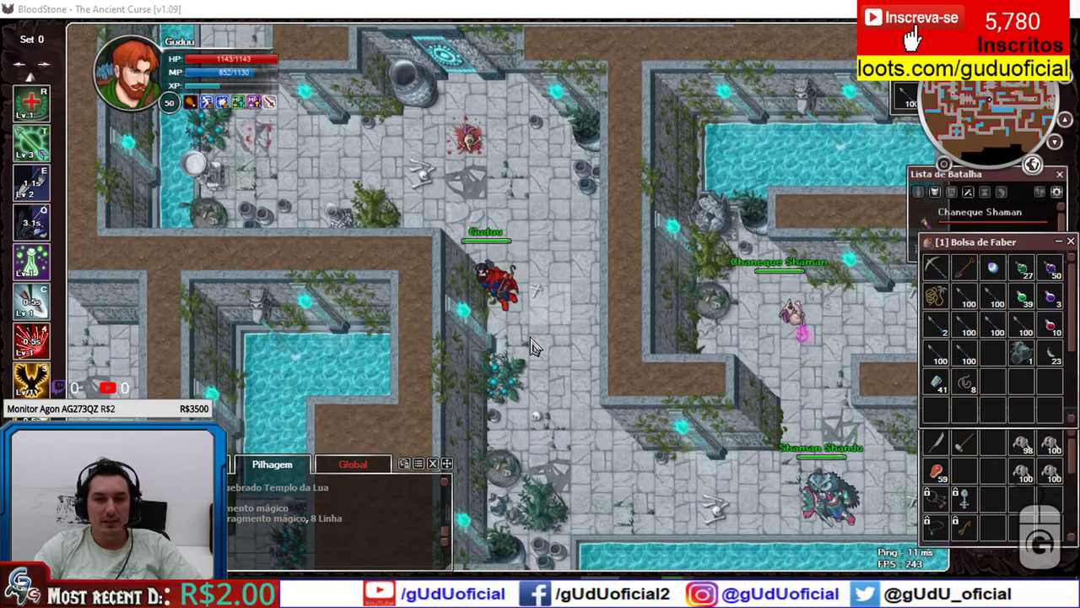
Step: Target the Shaman Shandu beside the long pool, kill it, and fall back to the north-west
key("Right")
key("Down")
key("Tab")
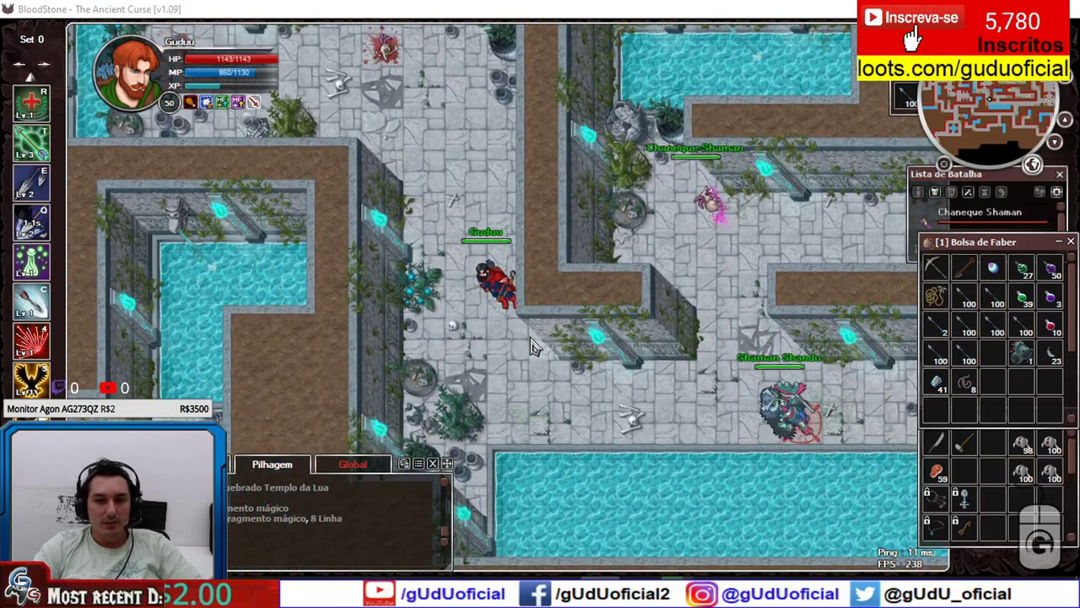
key("Right")
key("Right")
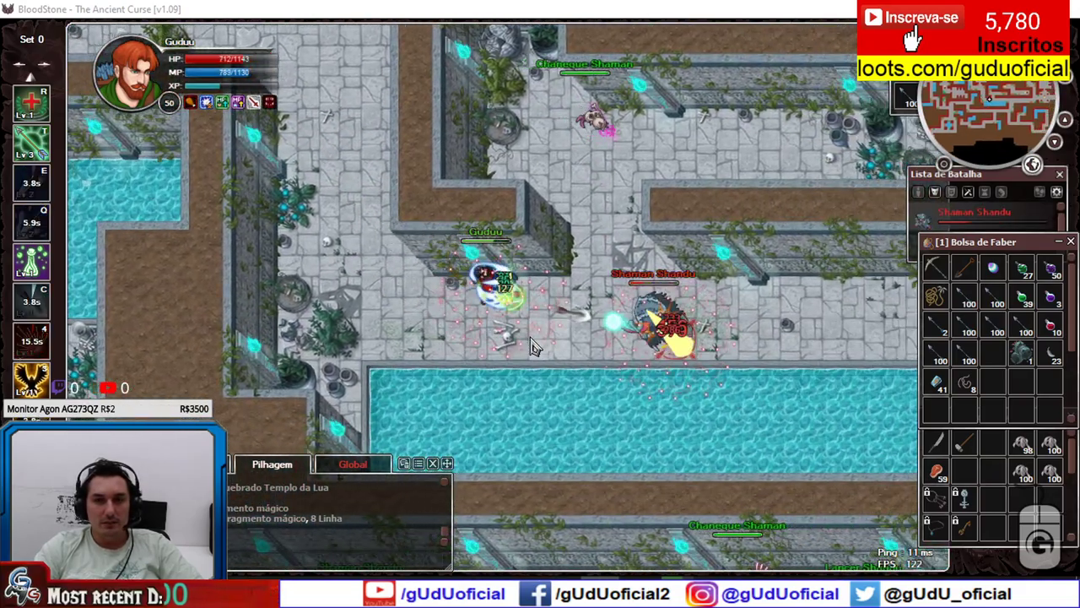
key("Up")
key("Up")
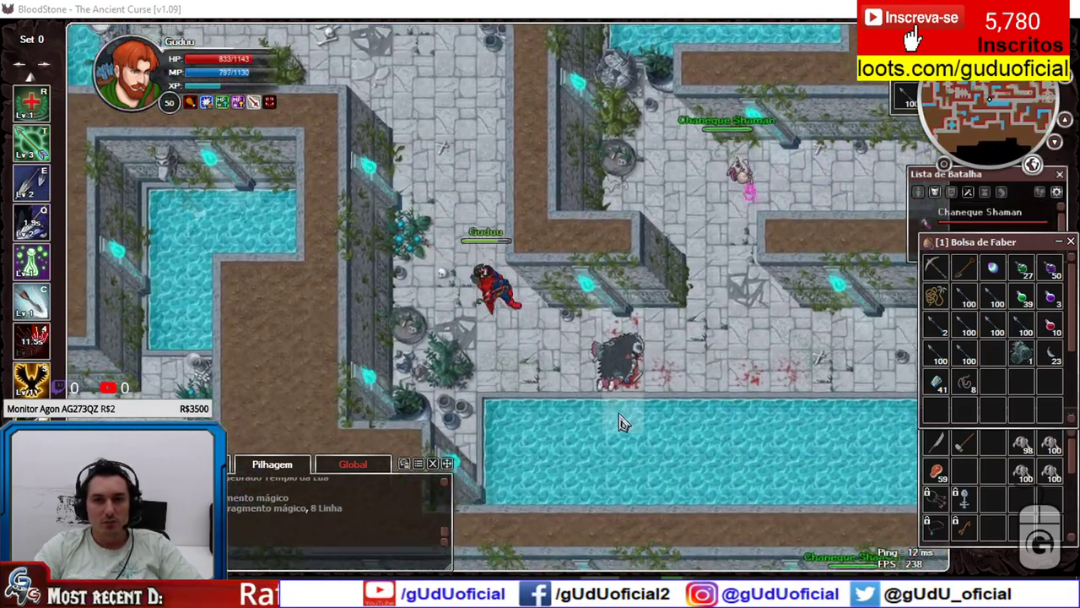
Step: Check the Shaman Shandu's corpse, kill the Chaneque Shaman in the corridor to the north, and take all its loot
key("Right")
key("Right")
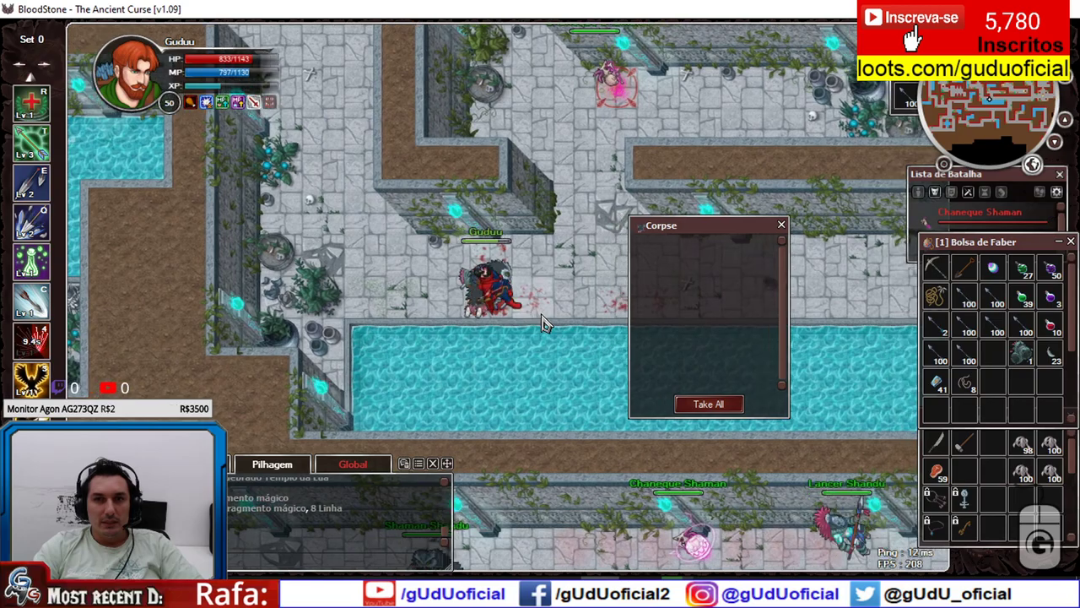
key("Left")
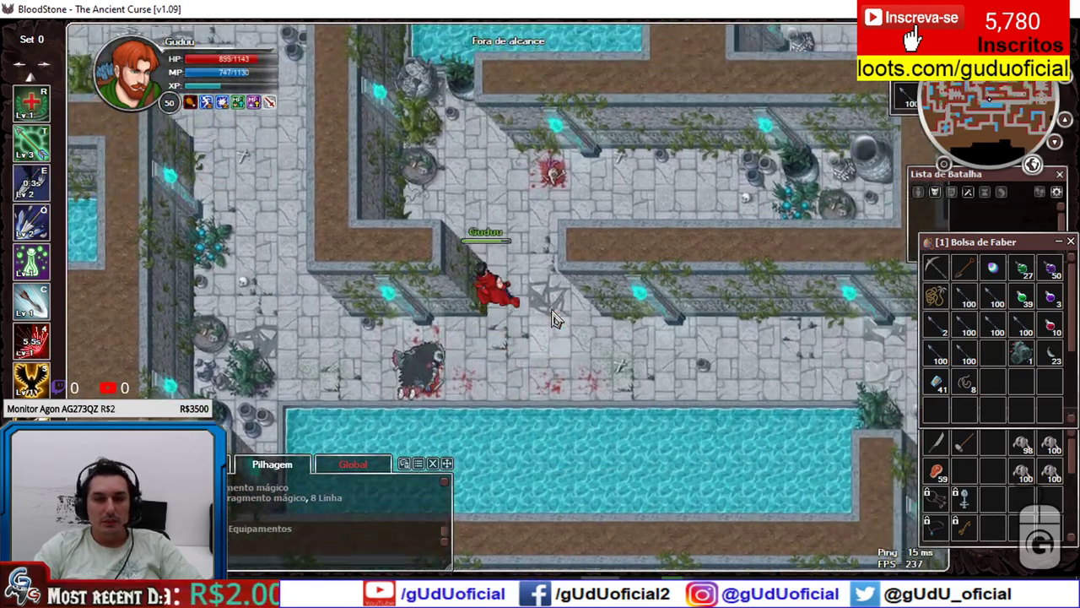
key("Up")
key("Up")
key("Up")
left_click(722, 415)
Step: Walk back south-west to the Shaman Shandu's corpse beside the long pool and loot it
key("Down")
key("Down")
key("Down")
key("Down")
key("Down")
mouse_move(998, 369)
key("Left")
key("Left")
key("Left")
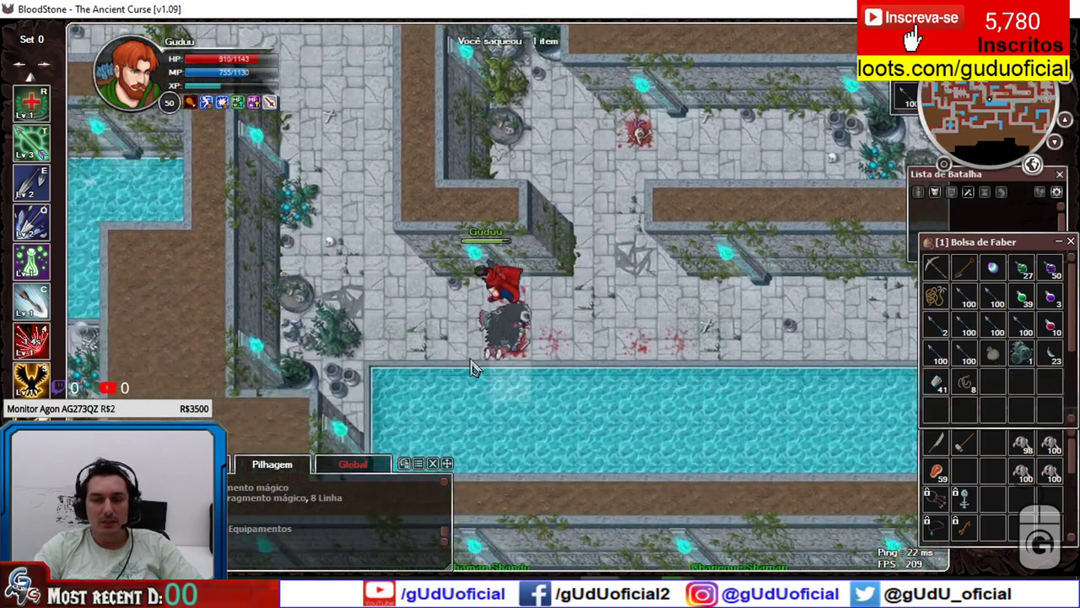
Step: Walk north-west through the corridor, use the looted bag from the backpack, and throw the item in its slot onto the ground
key("Left")
key("Up")
key("Up")
key("Up")
right_click(991, 353)
left_click_drag(993, 354, 787, 331)
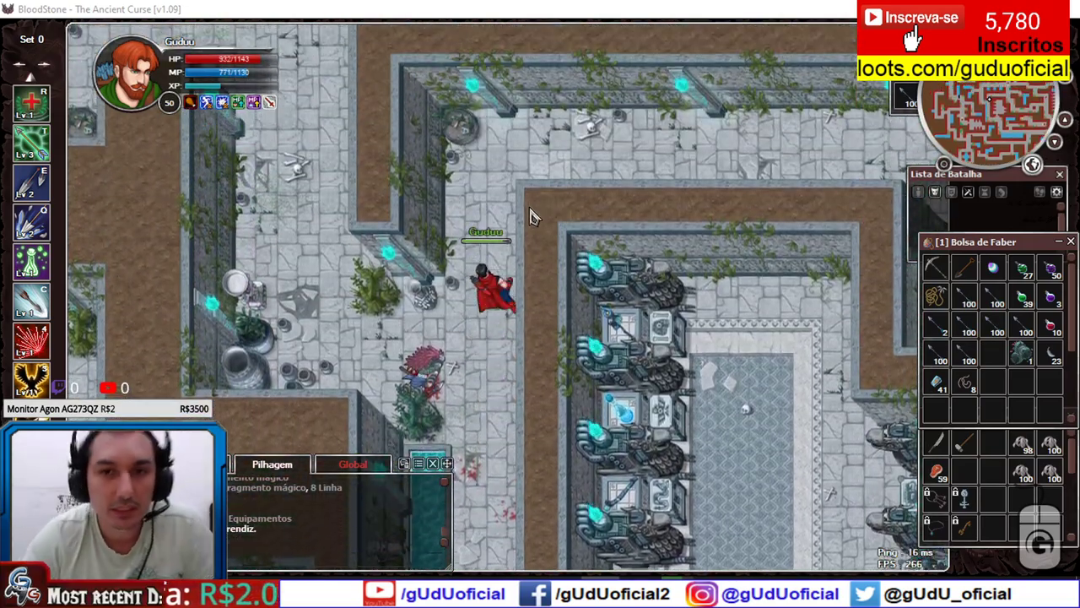
Step: Walk east along the corridor, kill the Shaman Shandu and the Chaneque Shaman at its end, and loot the corpses
key("d")
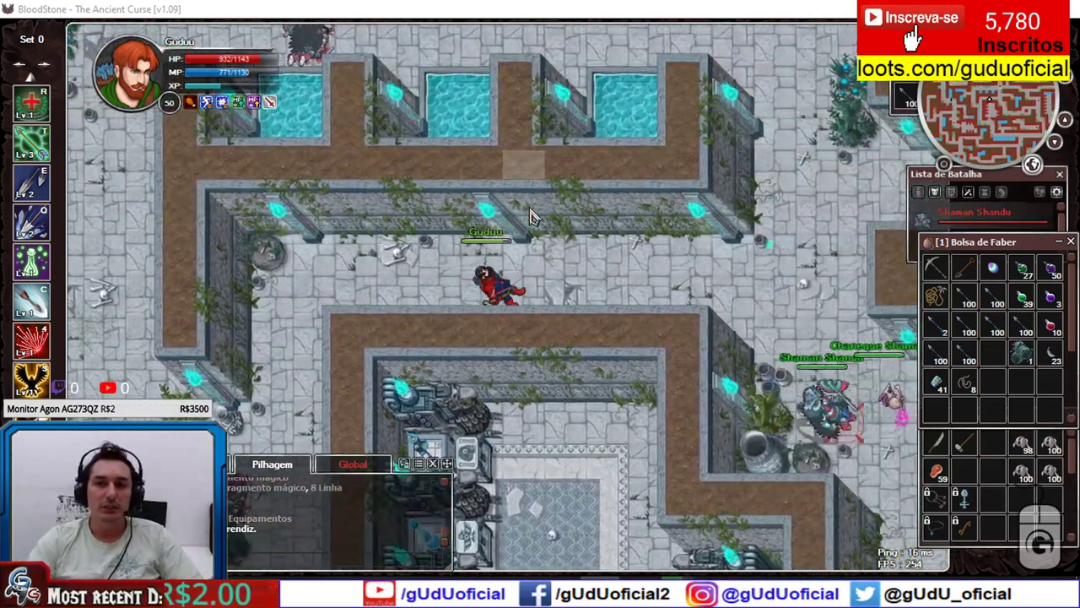
key("Right")
key("Right")
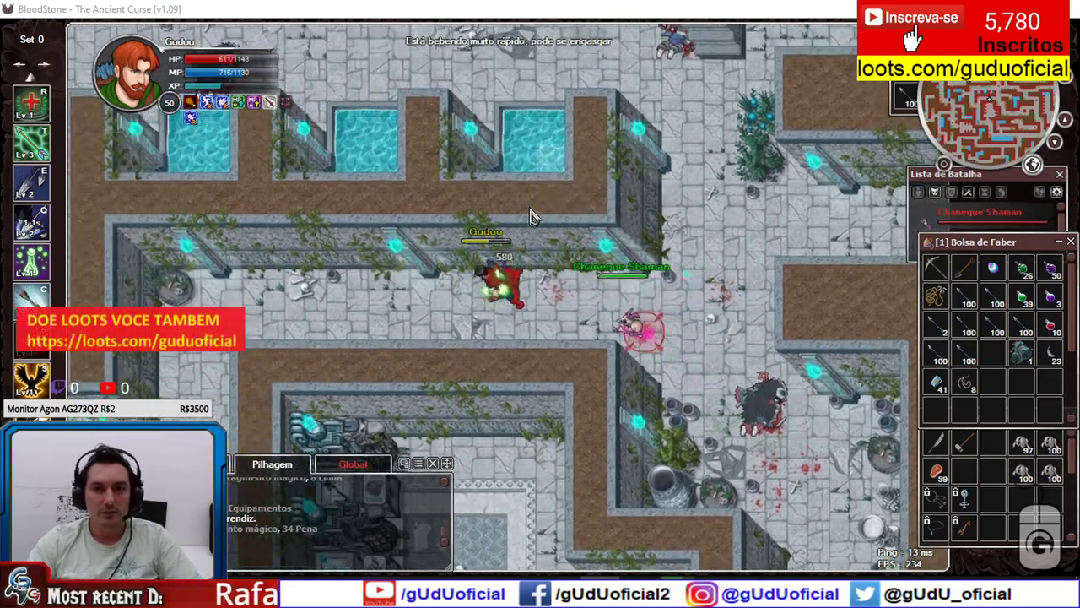
key("a")
key("s")
key("e")
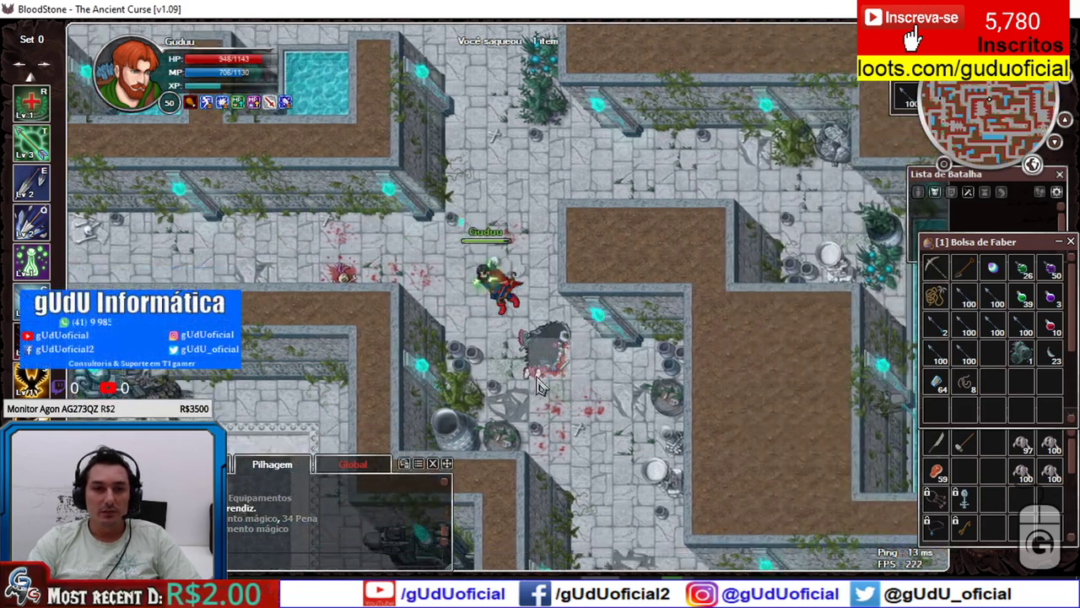
key("space")
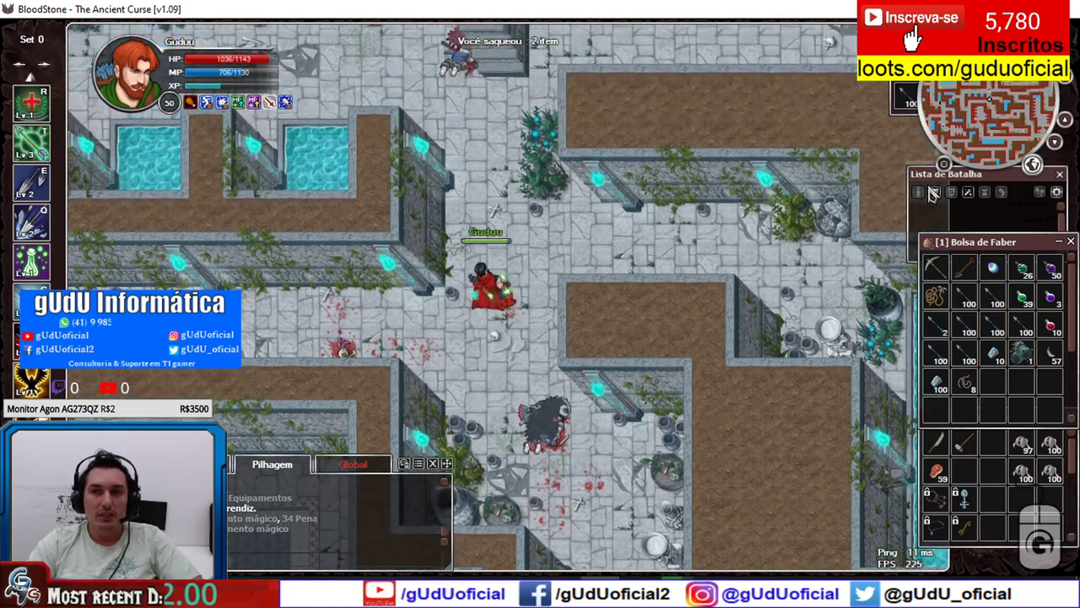
Step: Walk north through the ruins, use the tool from the second bag at the blocking wall, and step onto the round emblem
key("w")
key("w")
key("w")
key("w")
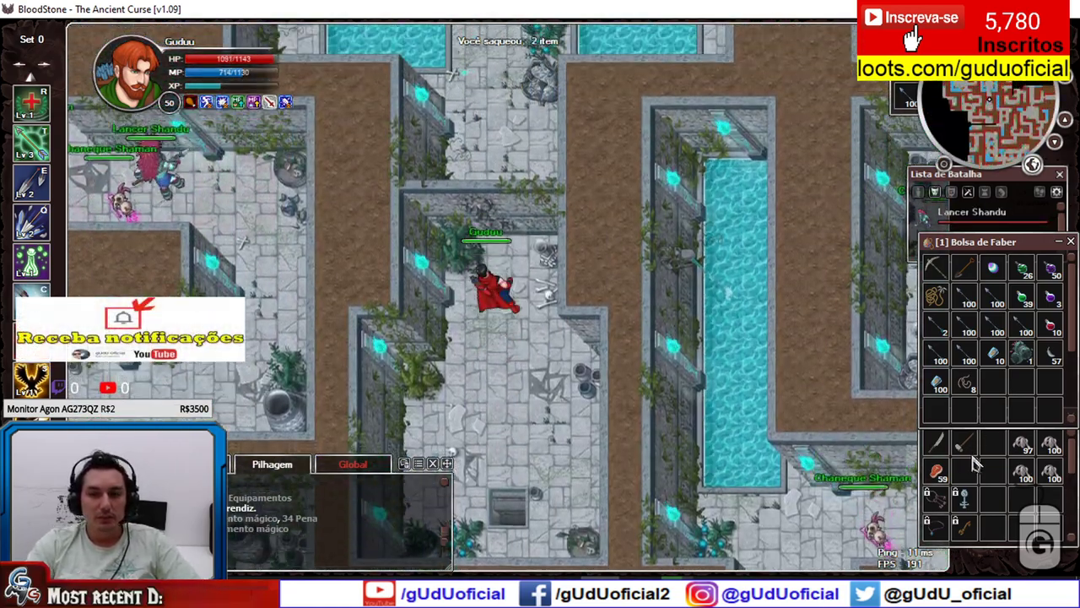
key("w")
right_click(966, 444)
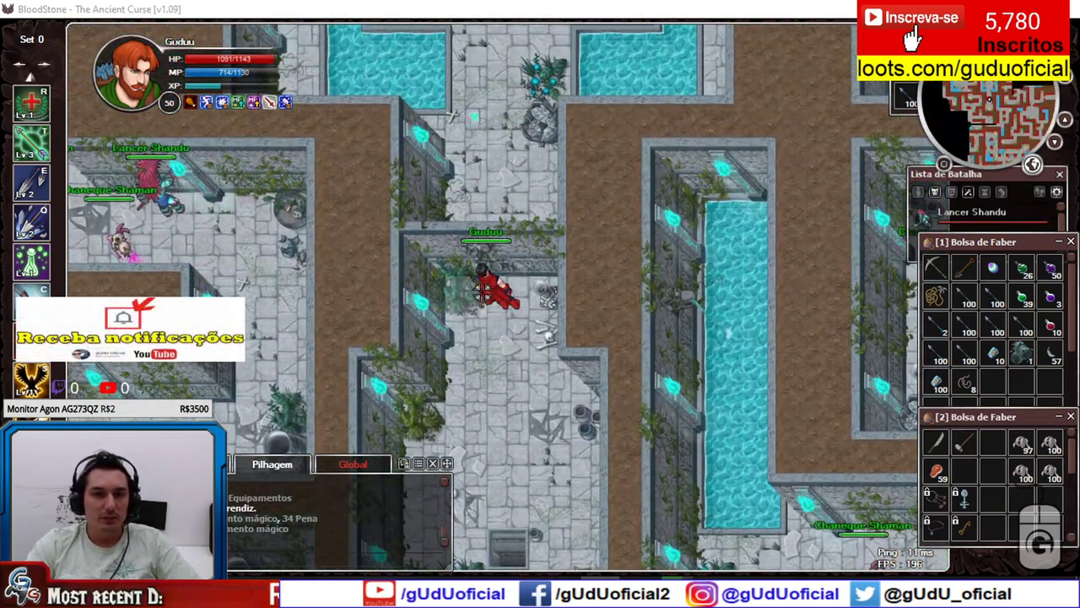
key("Up")
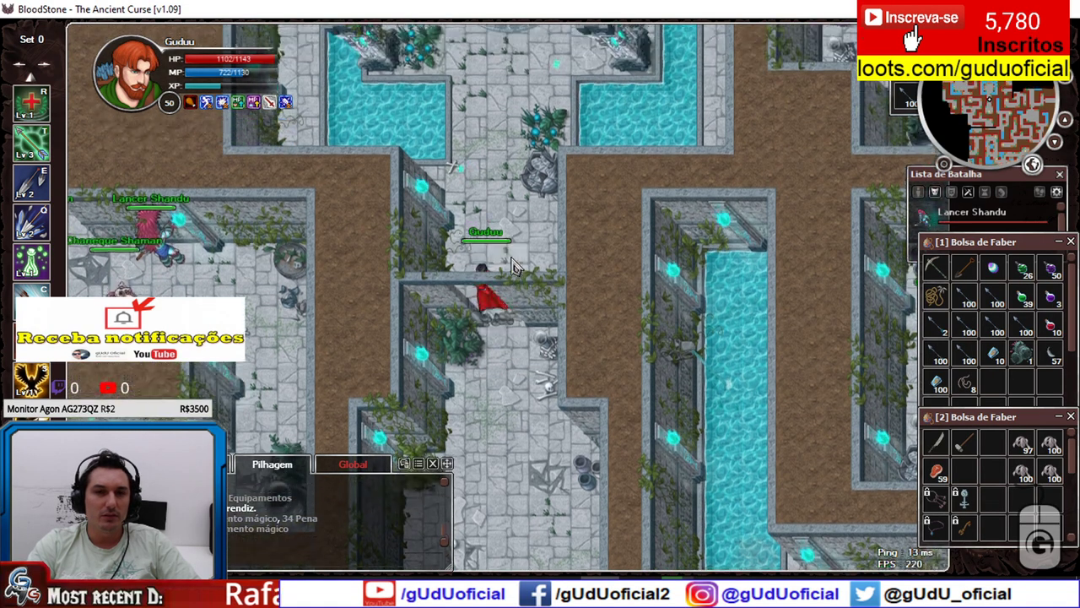
key("Up")
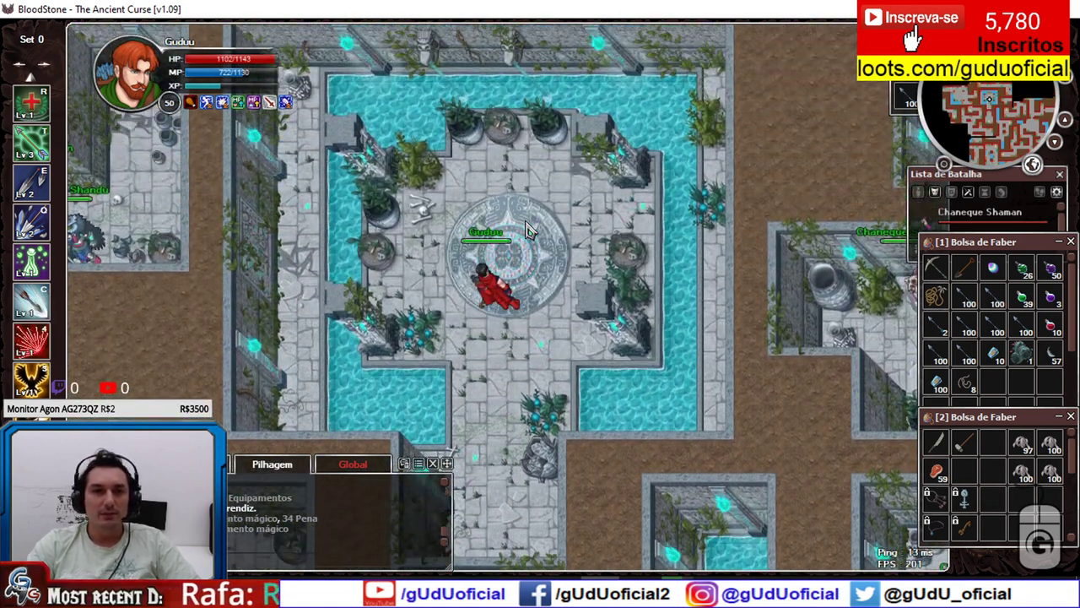
Step: Leave the emblem hall through the glowing southern door, walk down the passage, and take the stairs to the surface
key("Down")
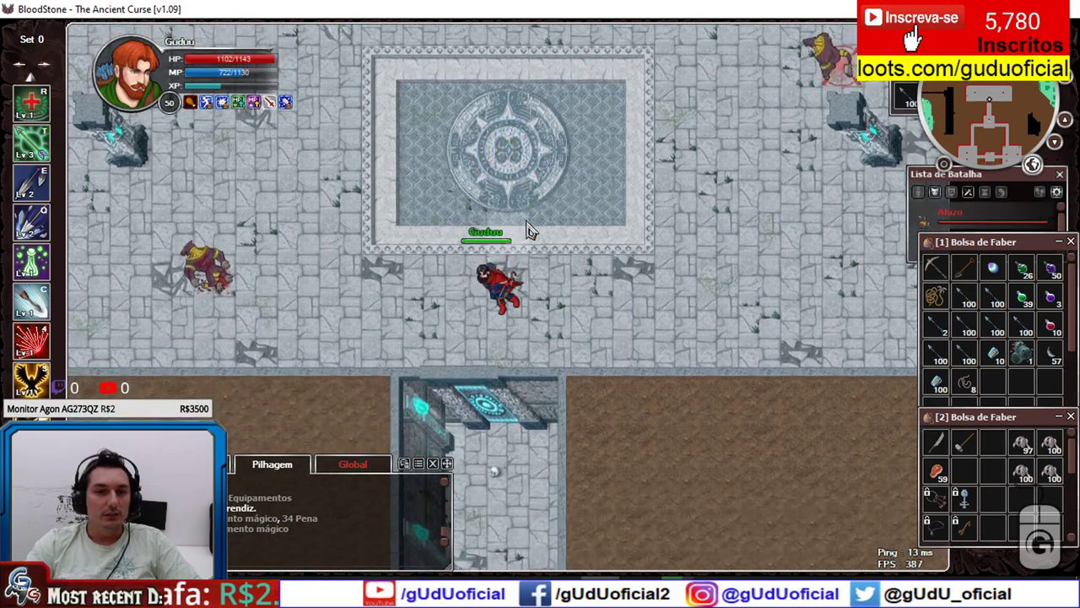
key("Down")
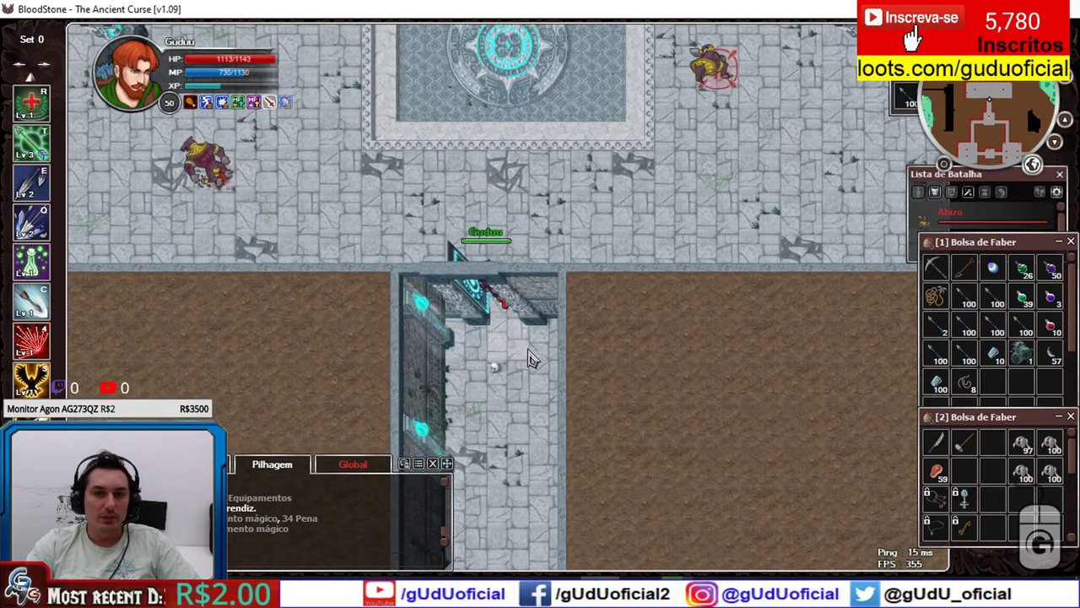
key("Down")
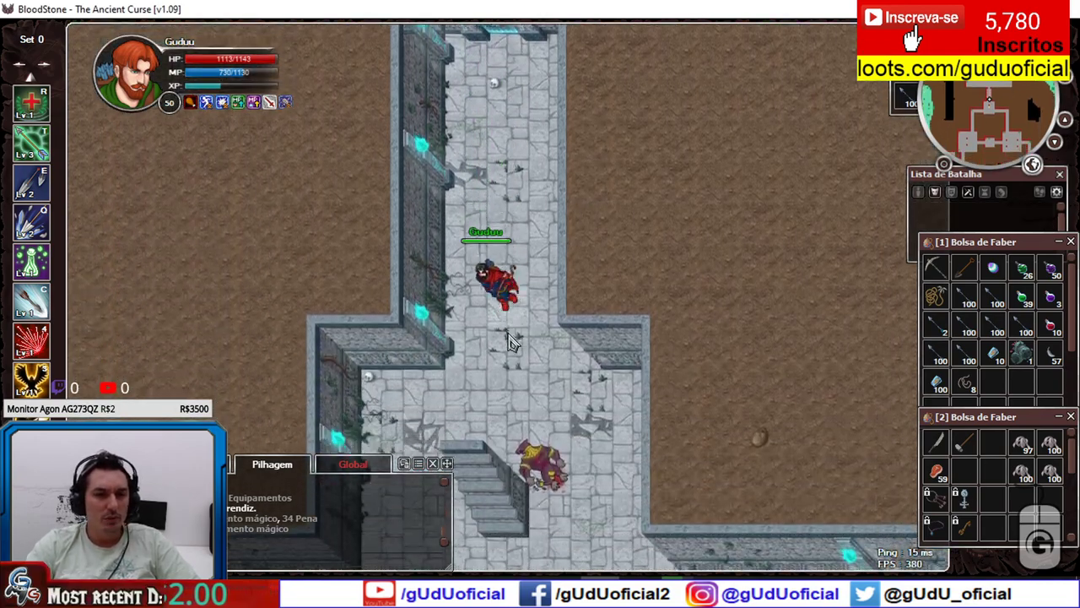
key("s")
key("d")
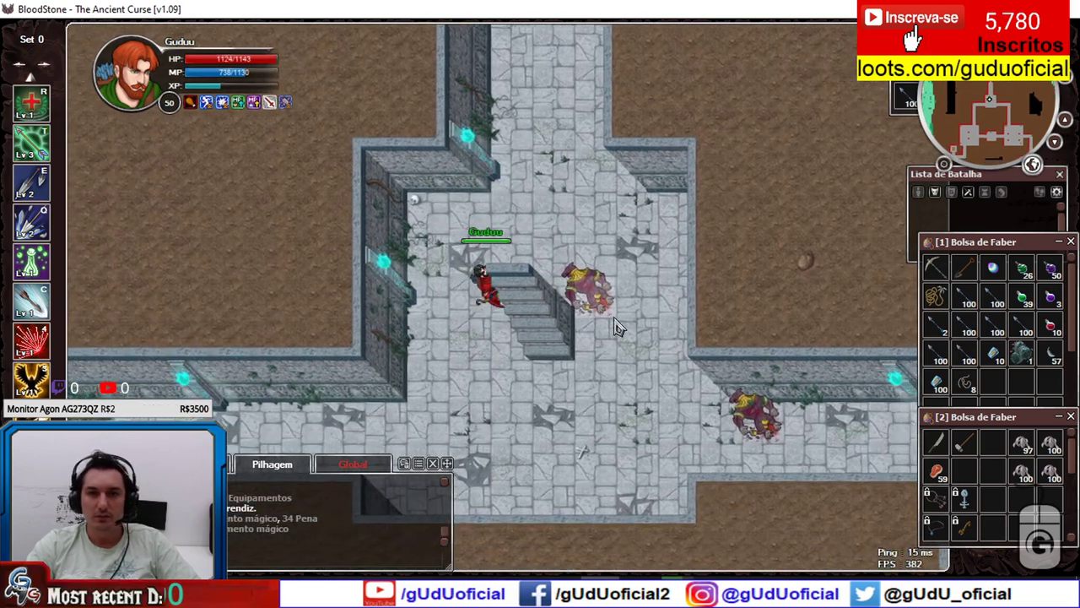
key("s")
key("d")
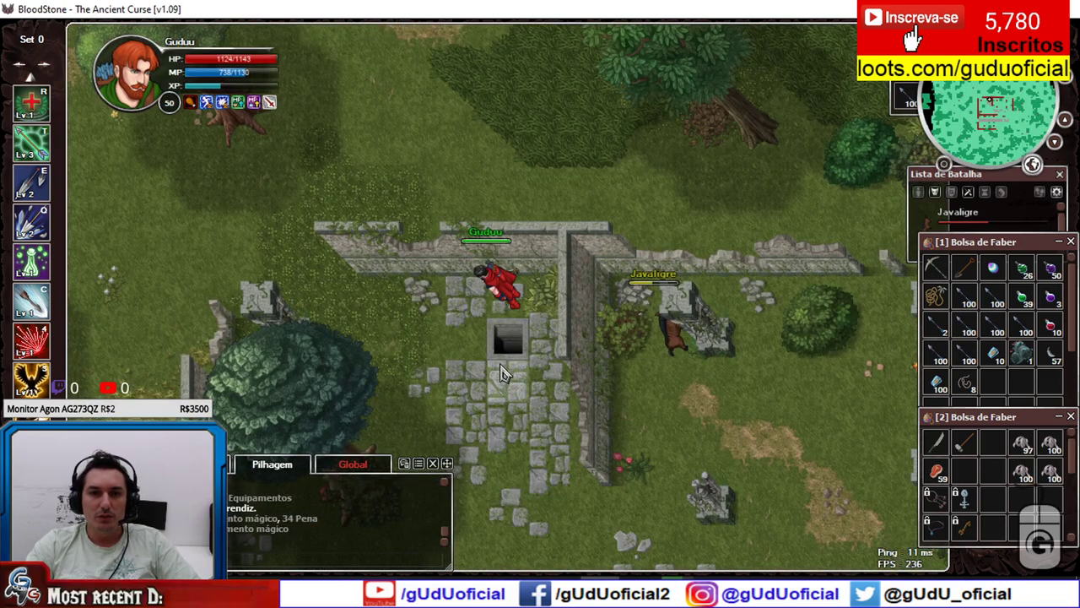
Step: Walk away from the stairwell, pan the minimap over the surrounding ruins, and set a travel destination on it
key("Left")
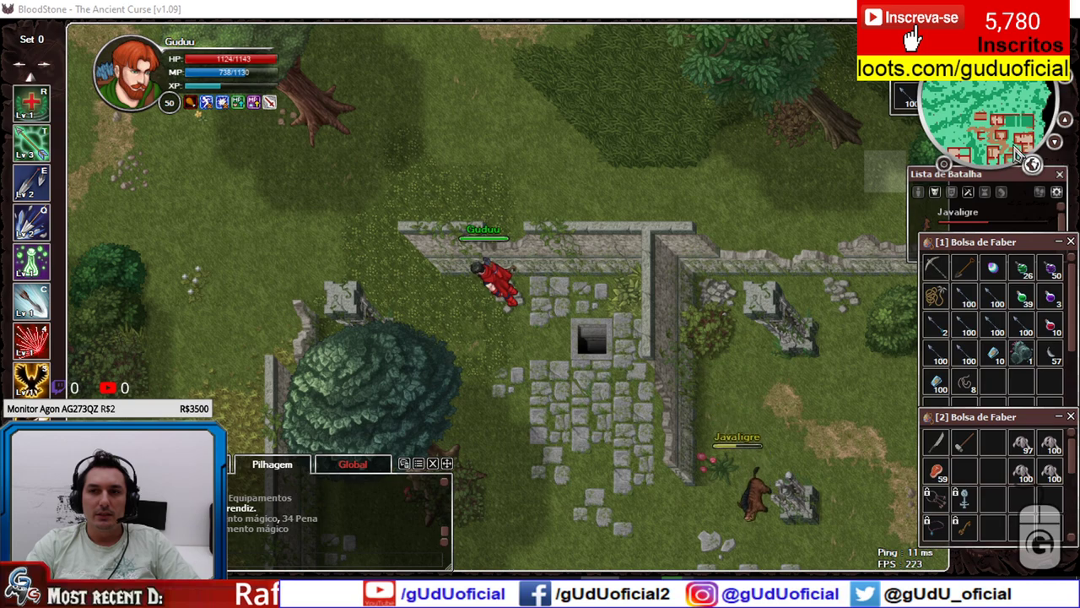
left_click_drag(1003, 150, 999, 105)
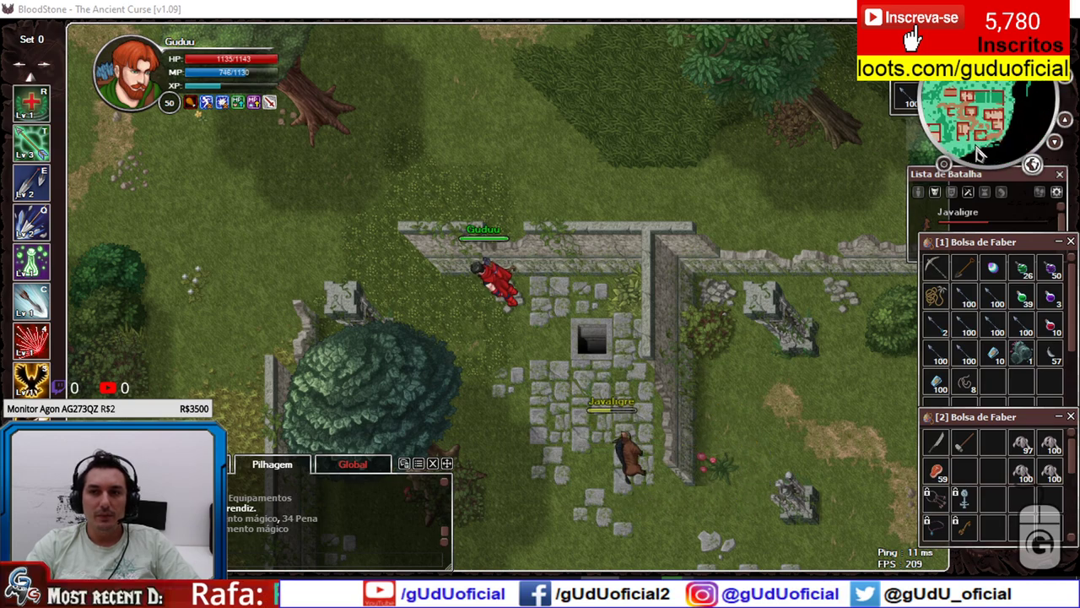
key("Down")
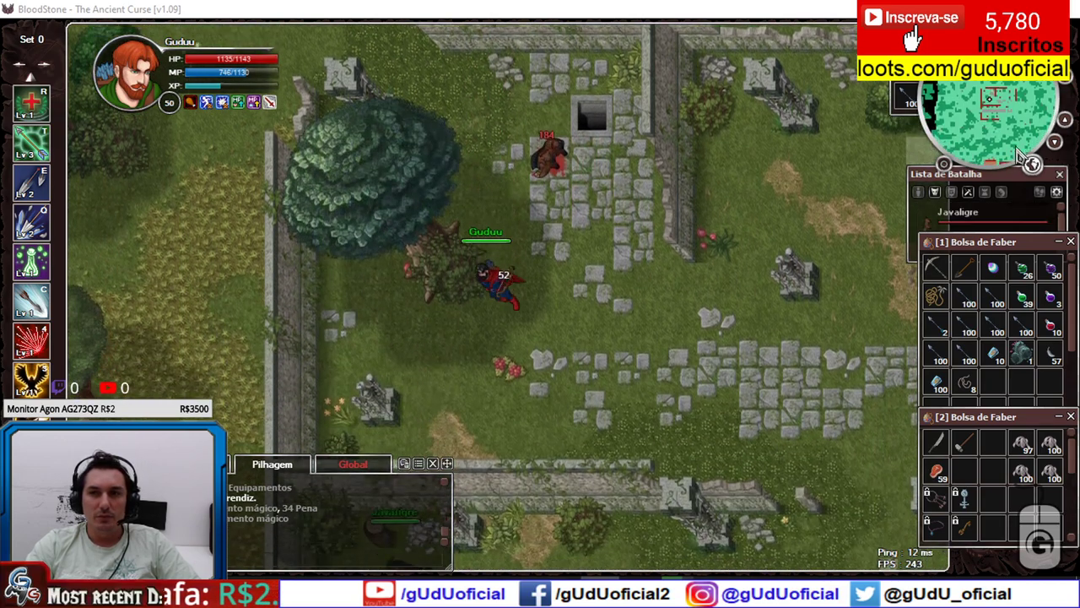
left_click_drag(1004, 149, 985, 128)
left_click(985, 154)
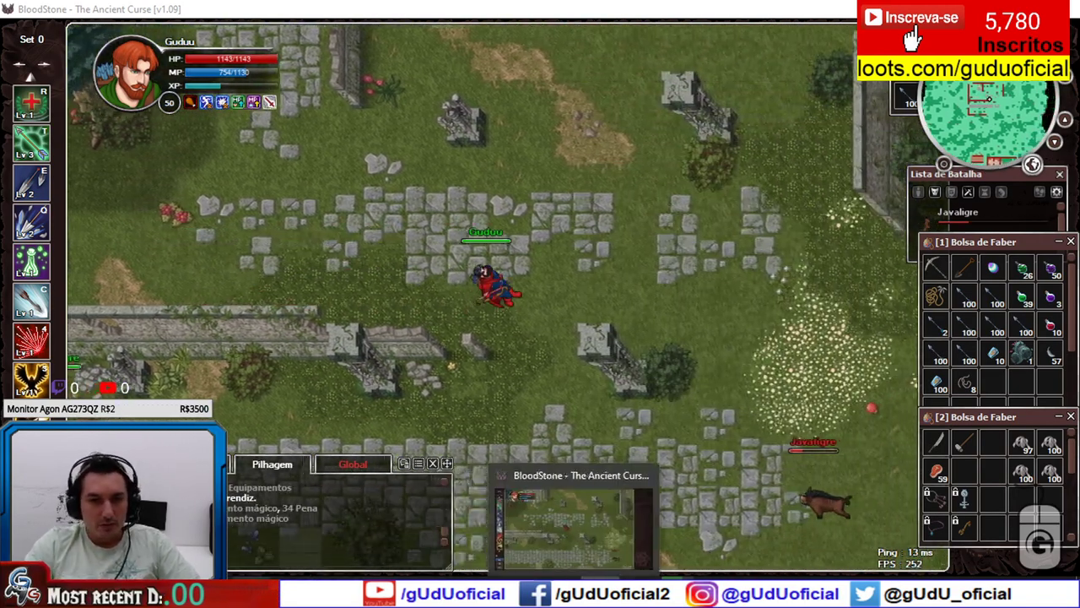
Step: Switch to the archer build guide in the browser and expand the hunting section for levels 50 to 70
left_click(574, 591)
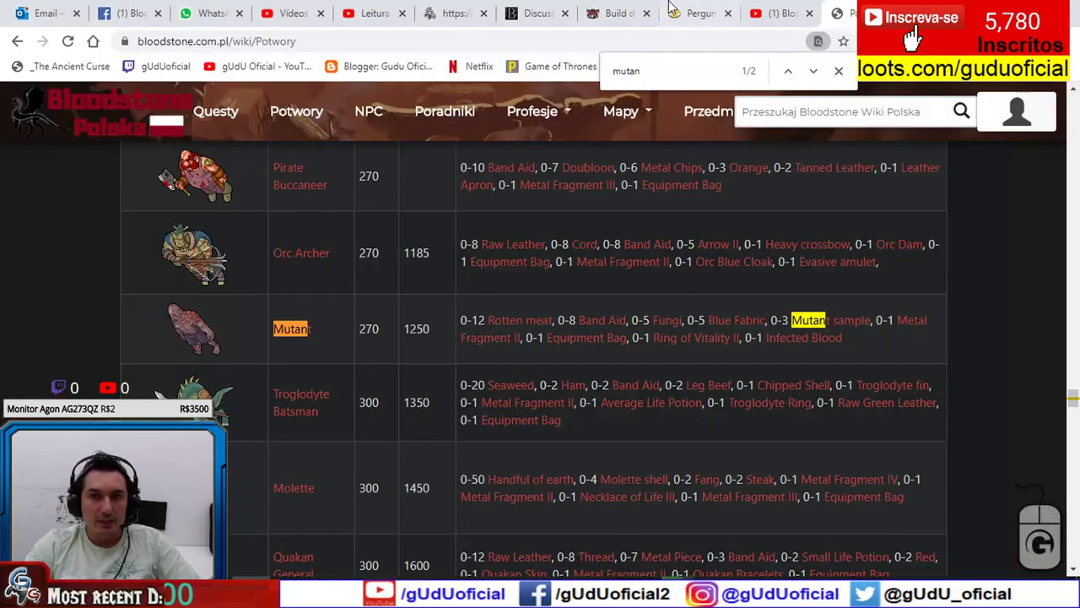
left_click(622, 10)
scroll(31, 222, "down", 1)
scroll(32, 222, "down", 1)
scroll(37, 219, "up", 1)
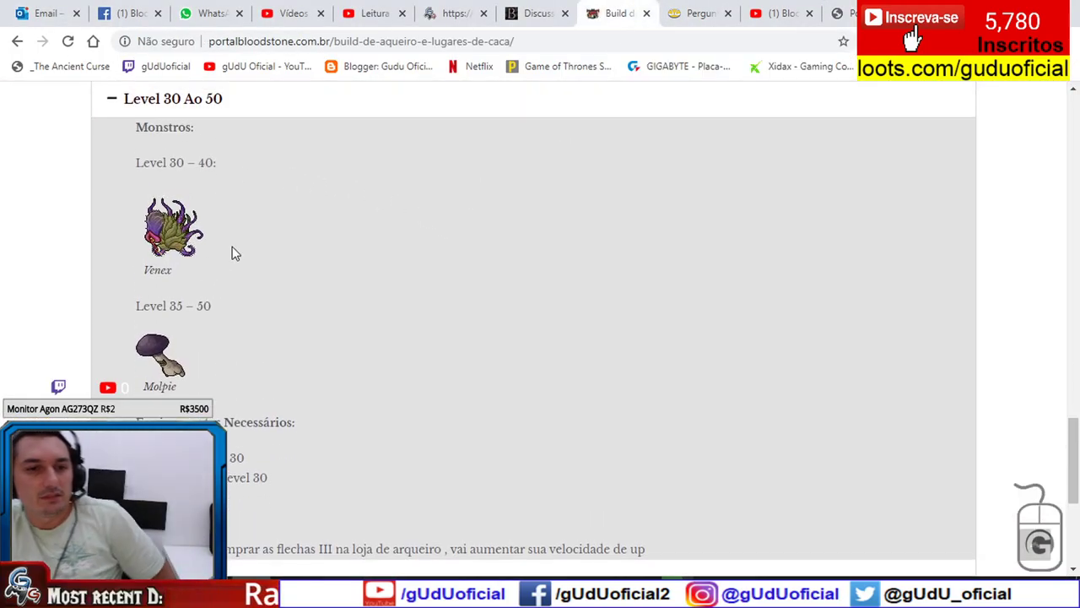
scroll(230, 255, "down", 1)
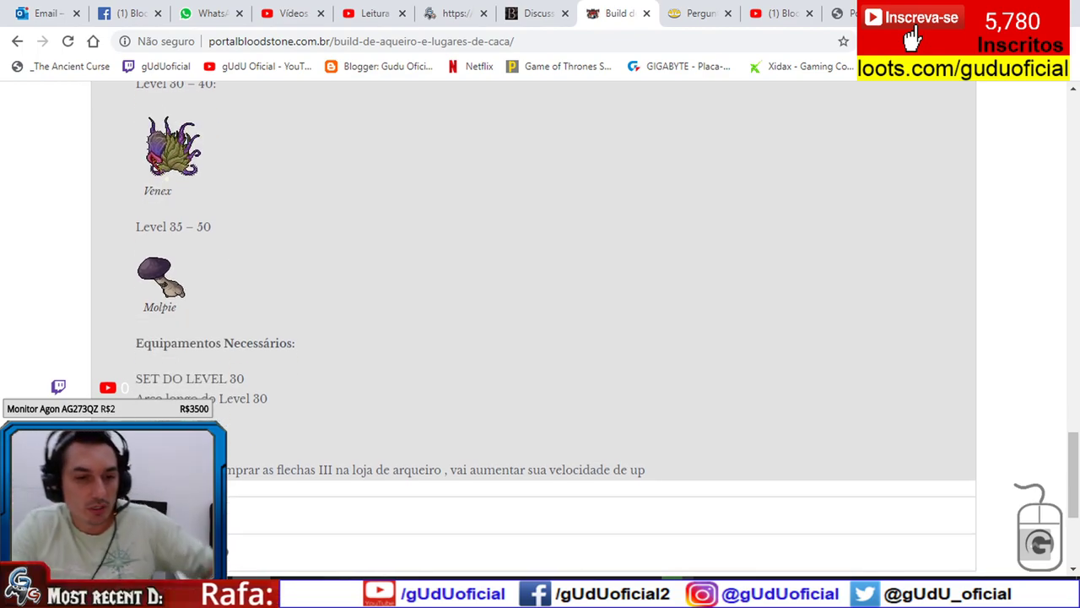
left_click(155, 515)
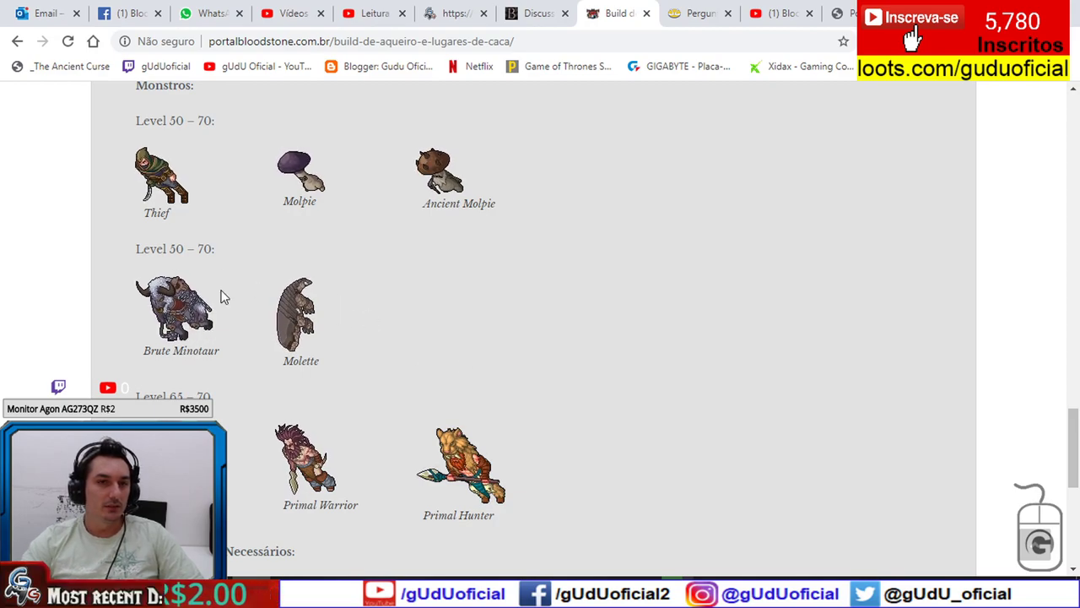
Step: Switch to the game to check on the travelling character, take a step south, and return to the guide
key("alt+Tab")
key("alt+Tab")
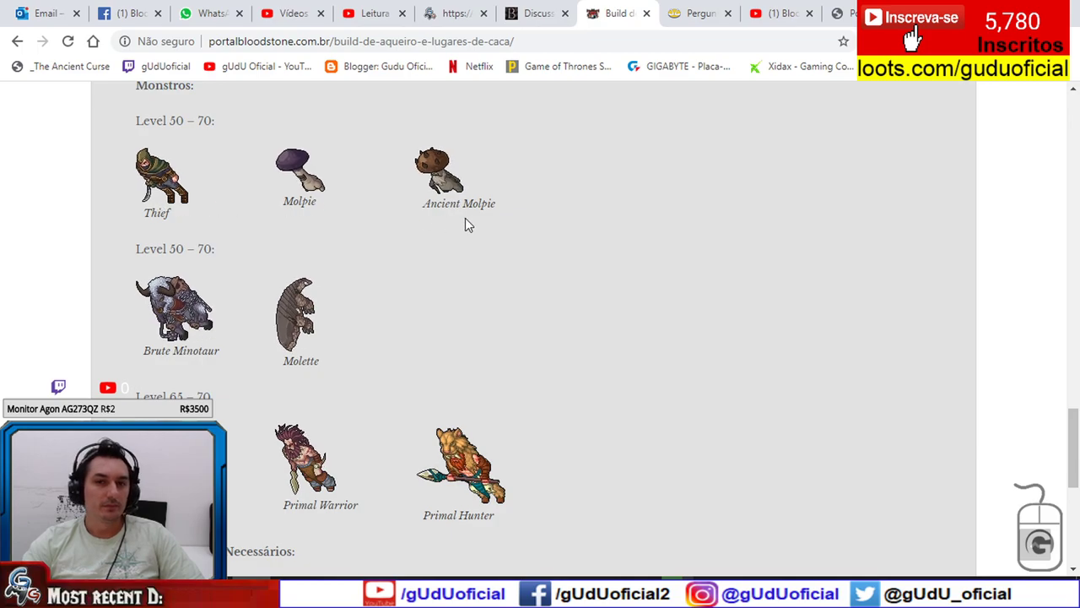
key("alt+Tab")
key("s")
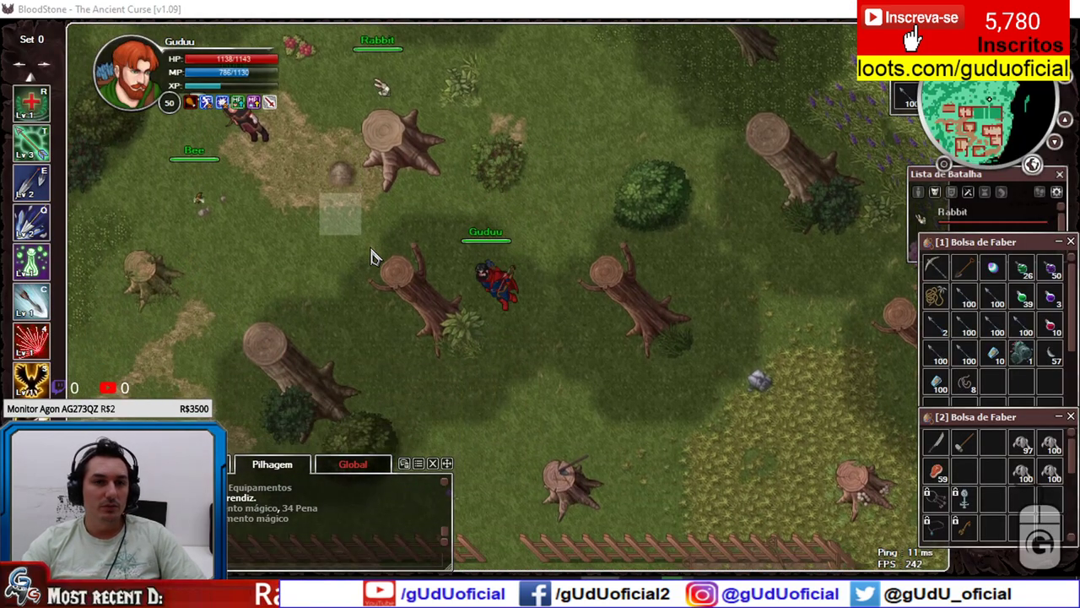
key("alt+Tab")
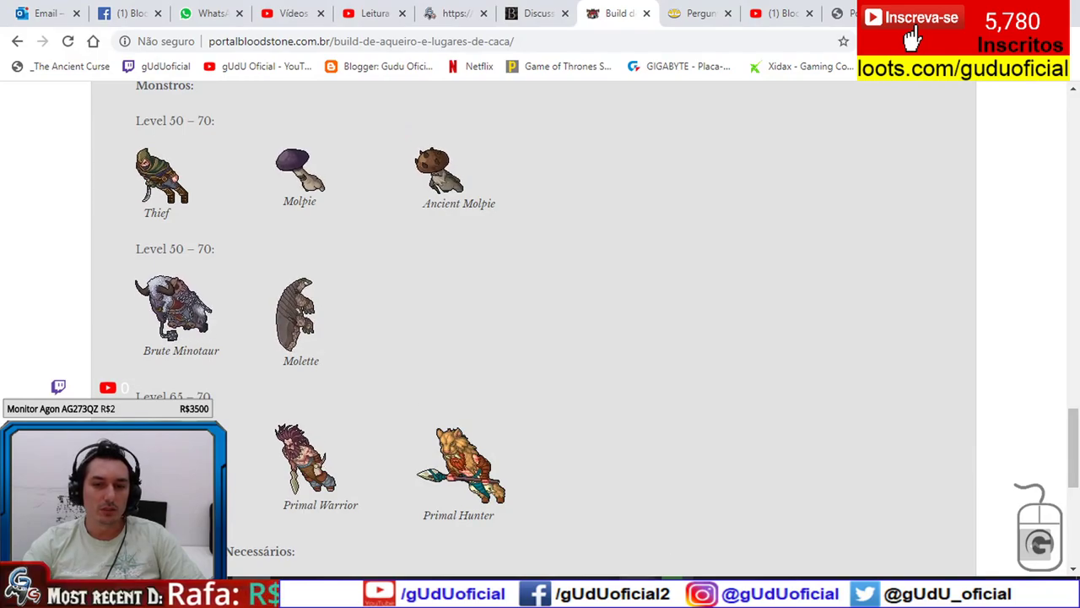
Step: Switch to the creature list in Excel and search it for "brut"
key("alt+Tab")
left_click_drag(747, 238, 597, 233)
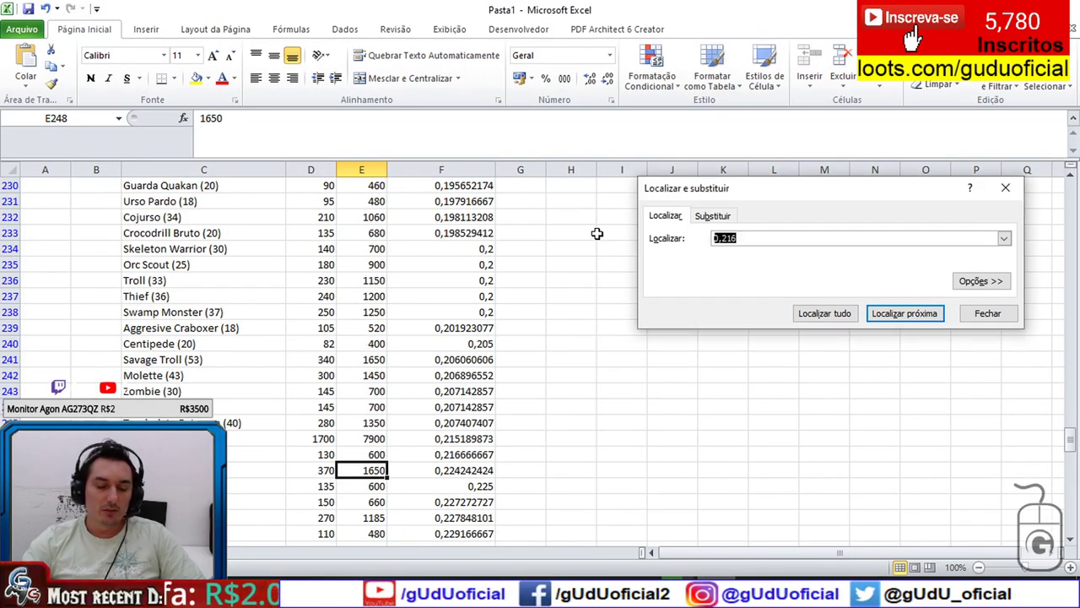
type("ut")
key("Return")
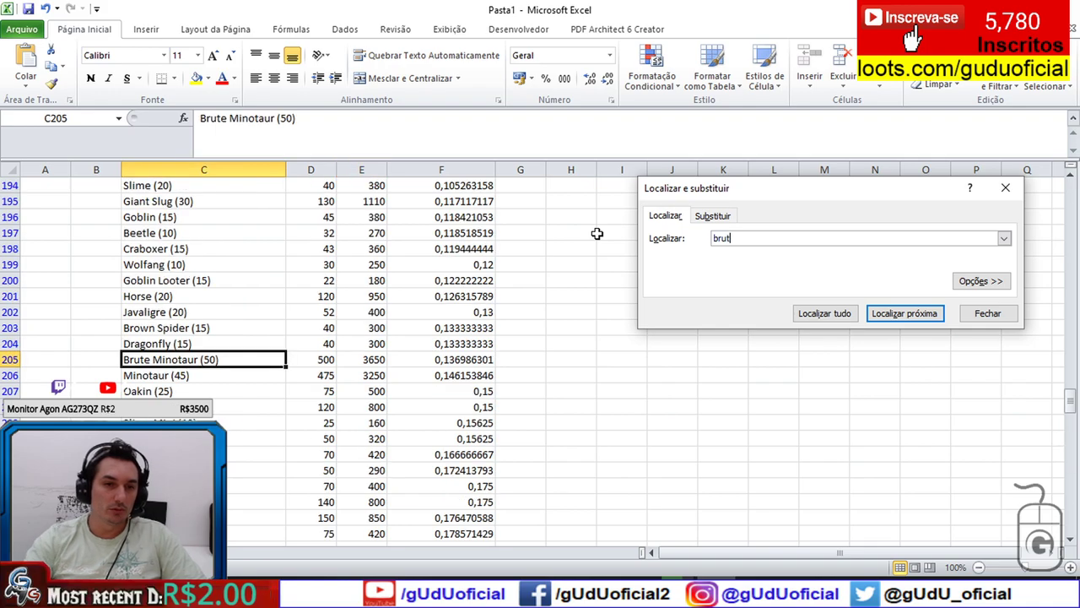
Step: Select the Brute Minotaur and Minotaur rows to compare their EXP, HP and ratio values
left_click(459, 363)
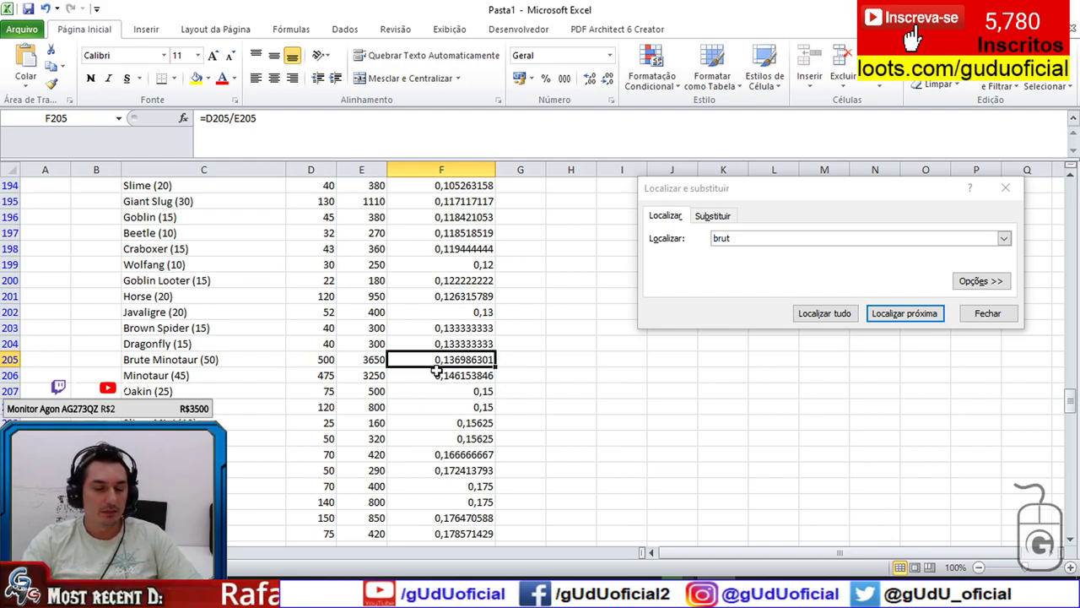
left_click_drag(195, 360, 429, 369)
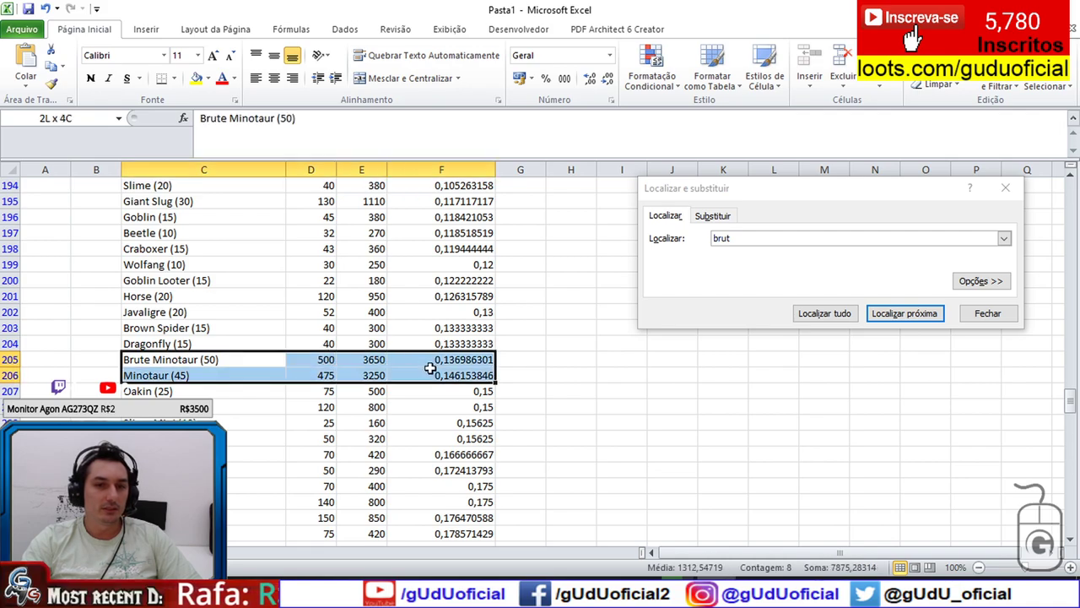
left_click_drag(436, 378, 437, 377)
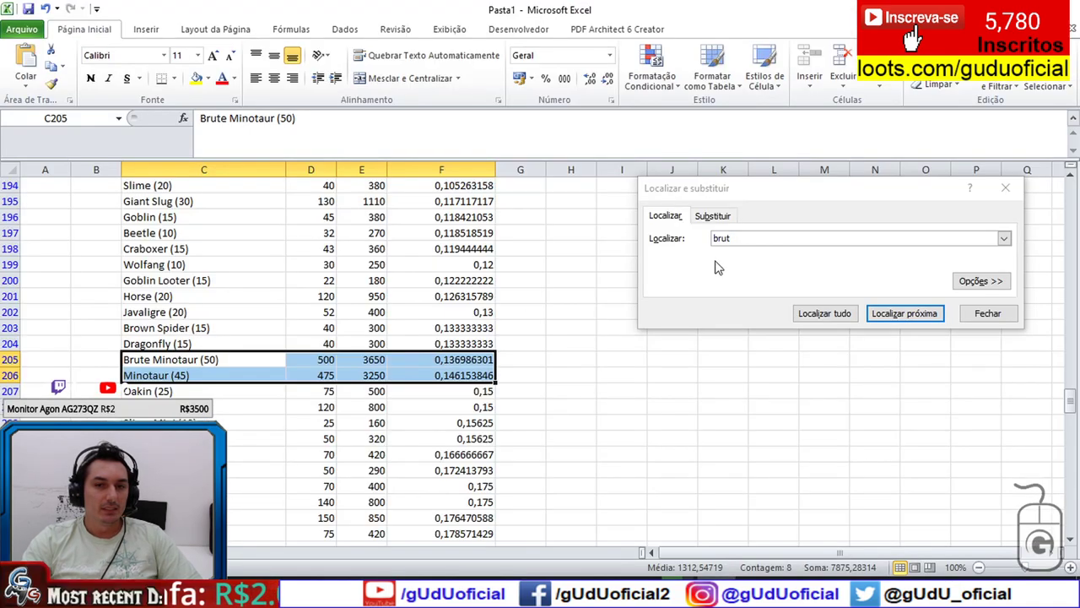
Step: Search the creature list for "moll" and select the Goblin Looter cell
left_click(647, 243)
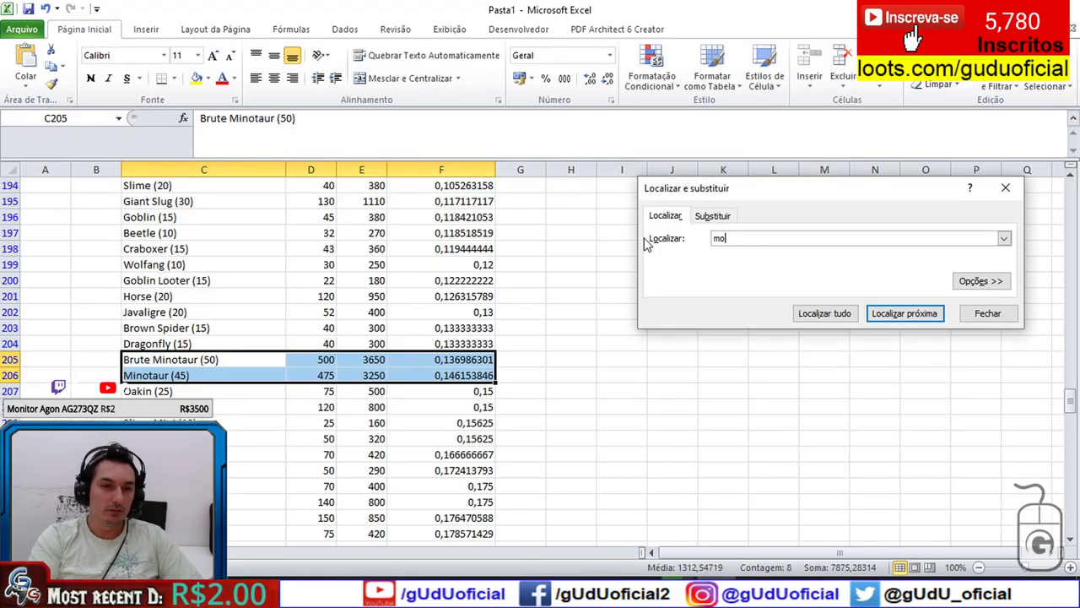
left_click(570, 316)
left_click(904, 313)
left_click(545, 346)
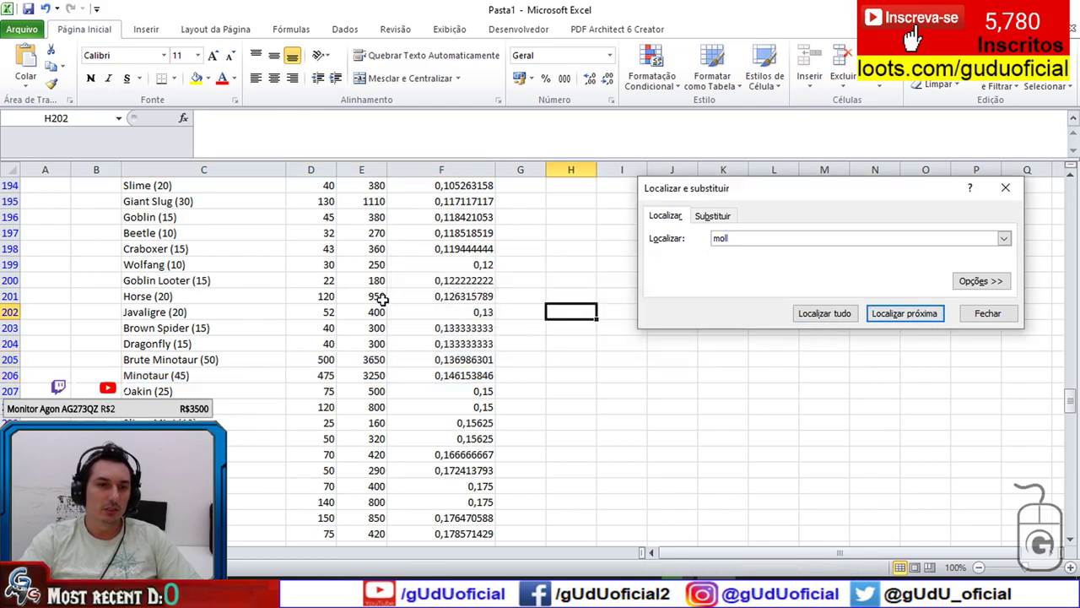
left_click(215, 283)
Step: Switch to the browser's gudu.com.br monster database and search the page for "moll" and for "bule"
key("alt+Tab")
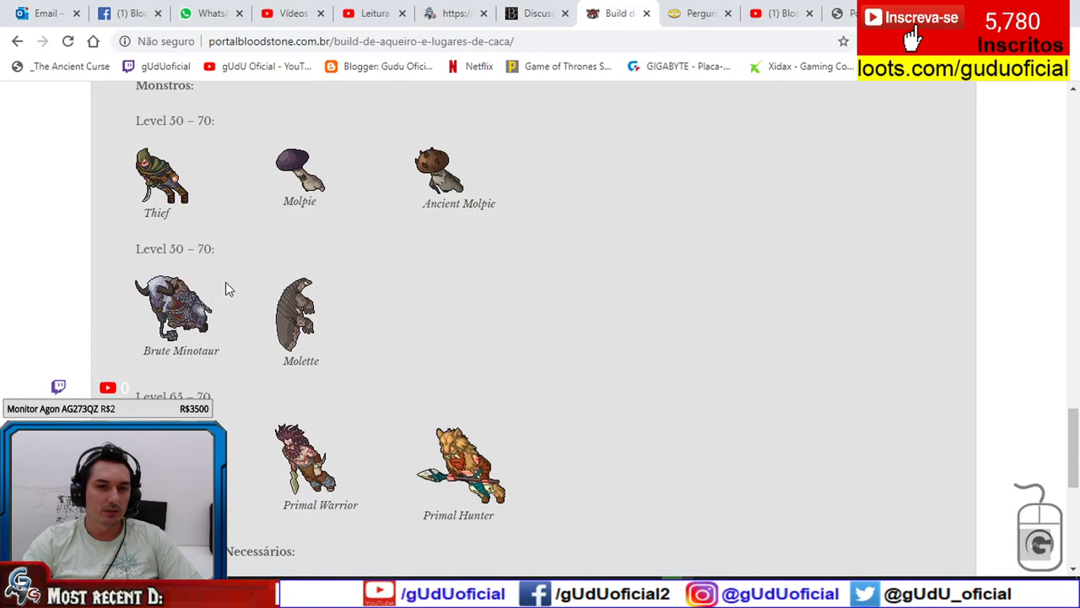
left_click(456, 13)
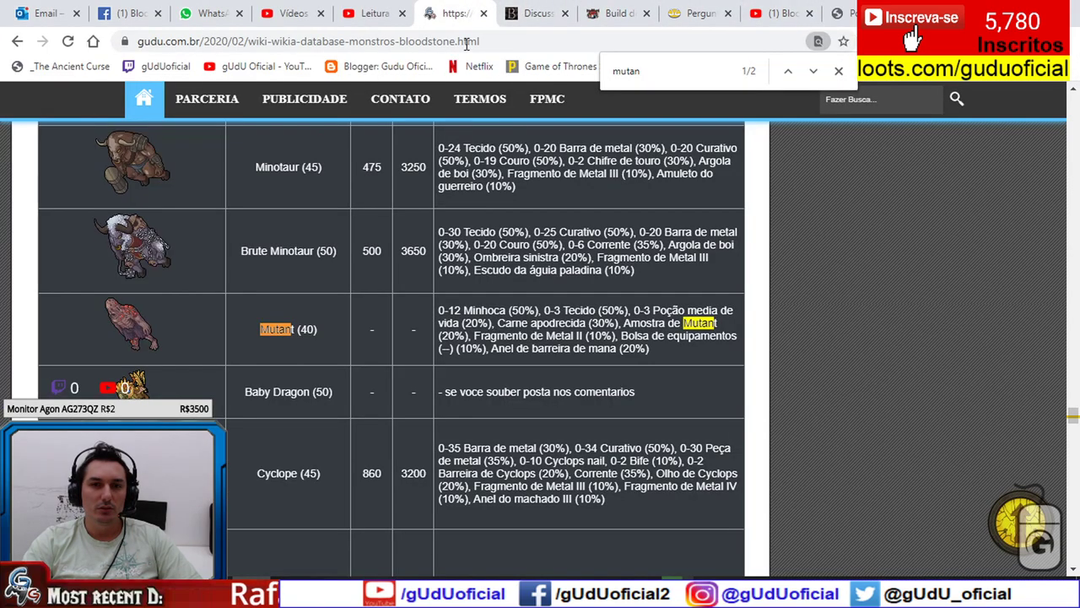
key("ctrl+f")
type("moll")
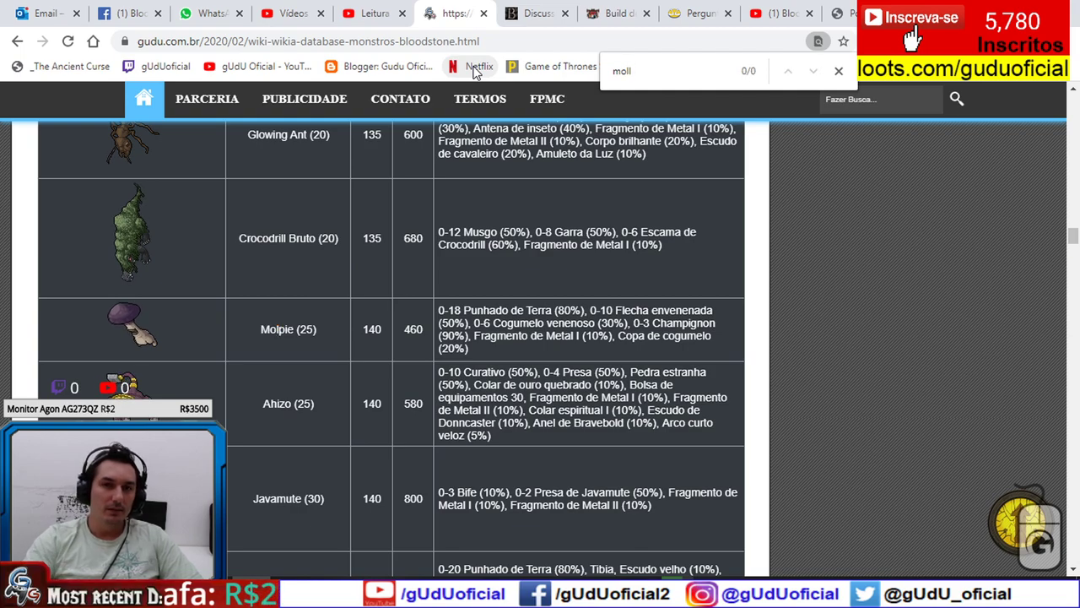
key("ctrl+f")
type("bu")
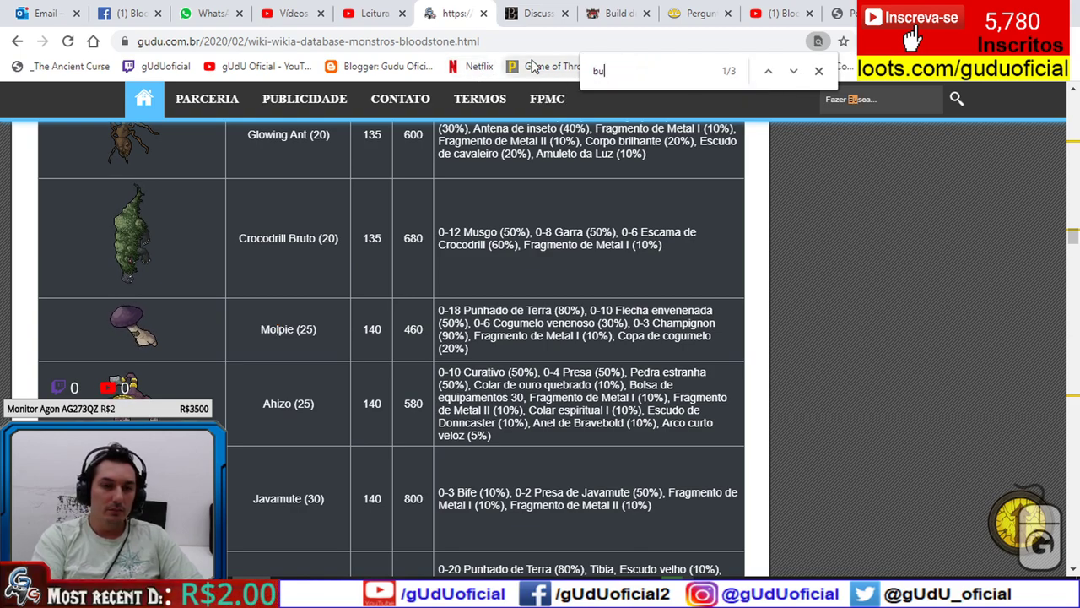
type("lk")
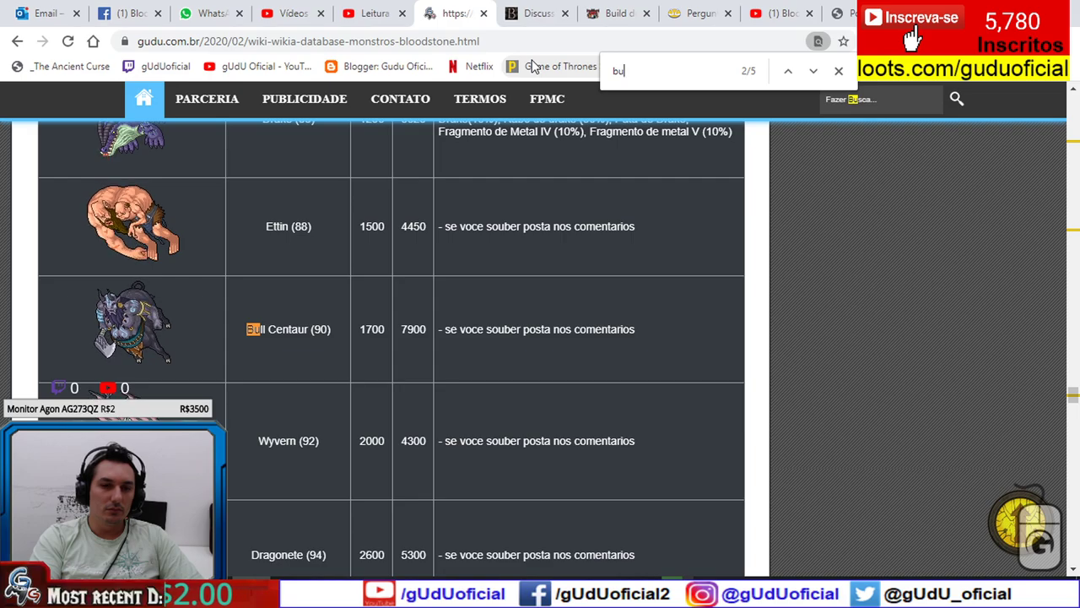
Step: Switch to the BloodStone game to check on the character, and return to the creature list in Excel
key("alt+Tab")
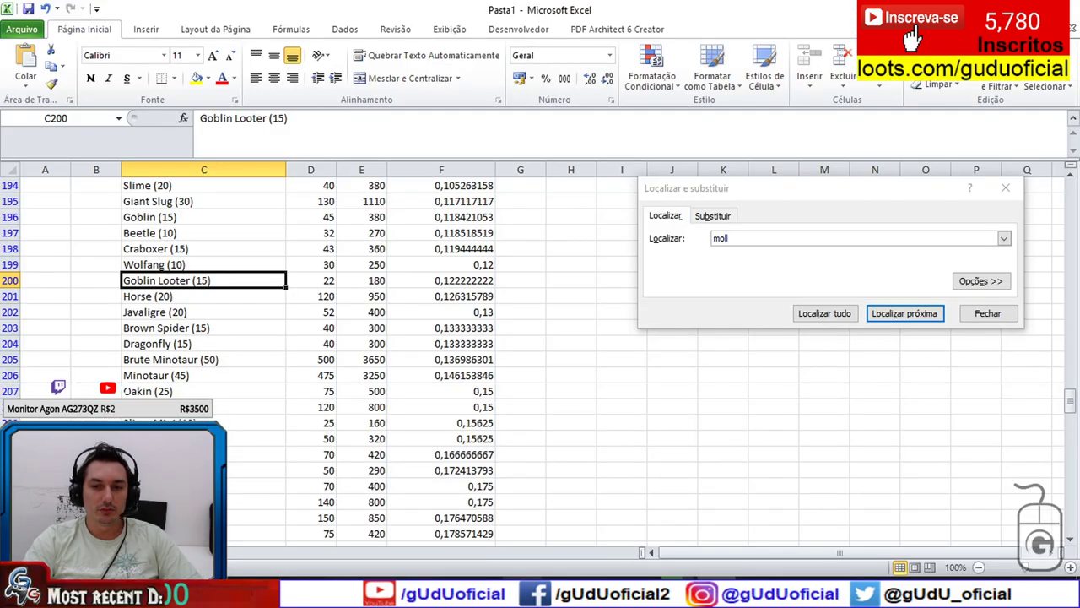
left_click(600, 591)
key("a")
key("s")
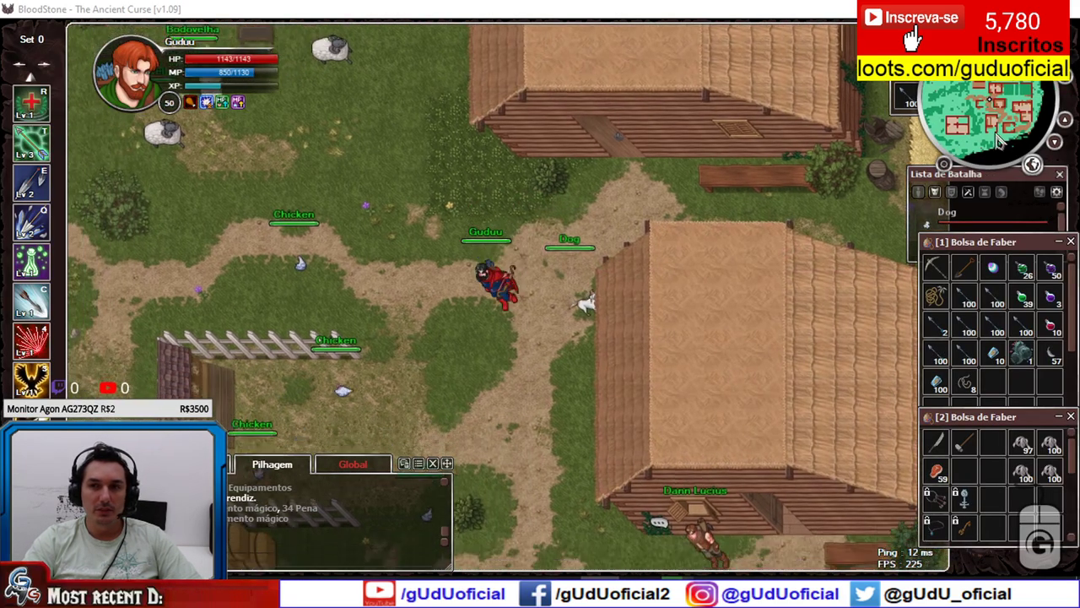
key("alt+Tab")
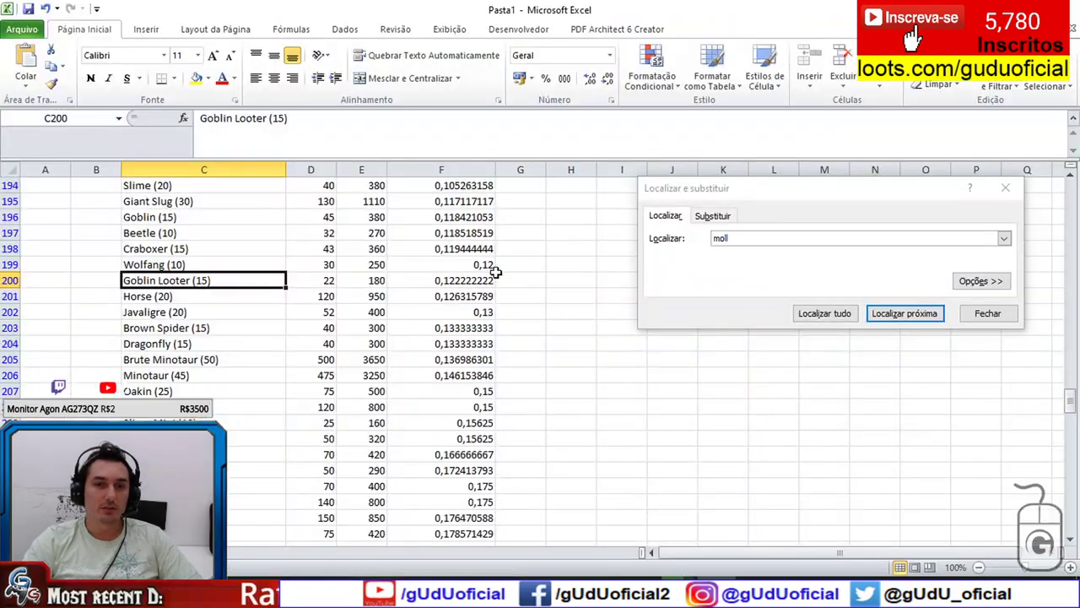
Step: Switch to the Polish Bloodstone wiki's monster page, search it for "mo", and highlight Molette's stats
key("alt+Tab")
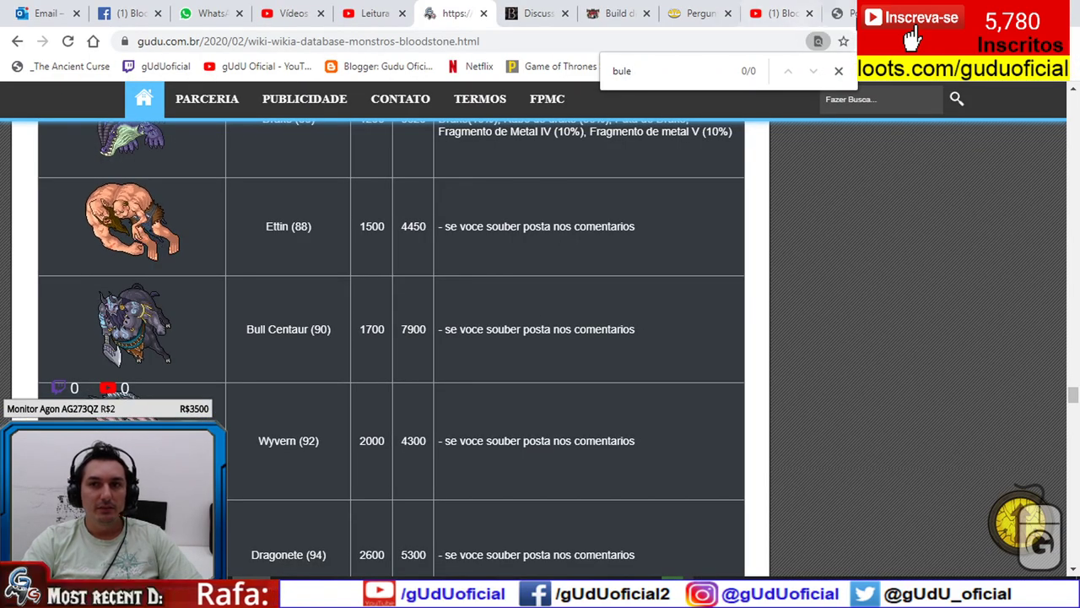
left_click(840, 13)
left_click_drag(701, 75, 541, 81)
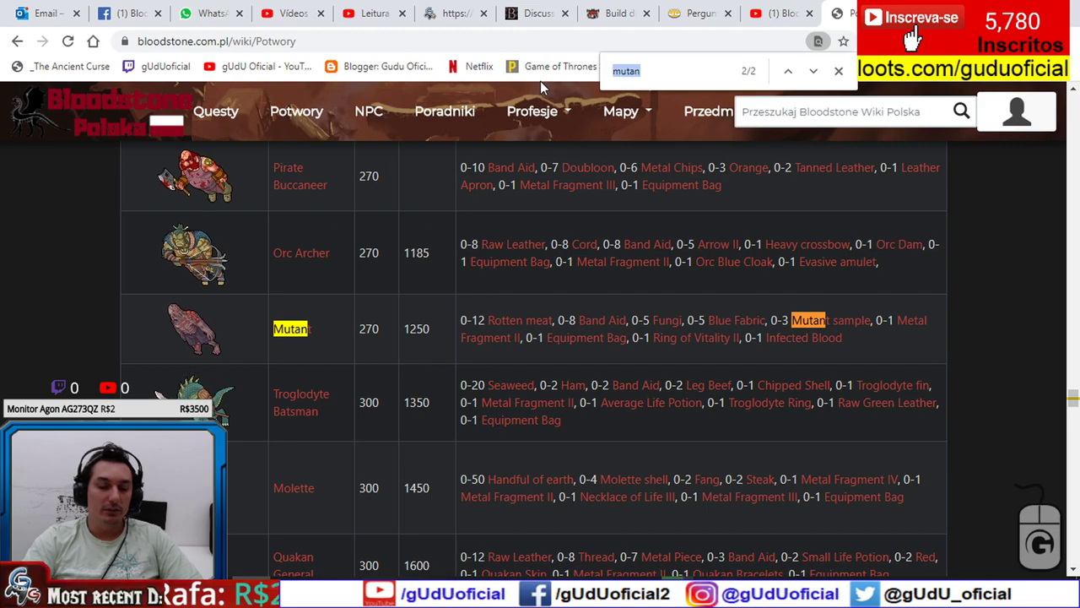
type("mo")
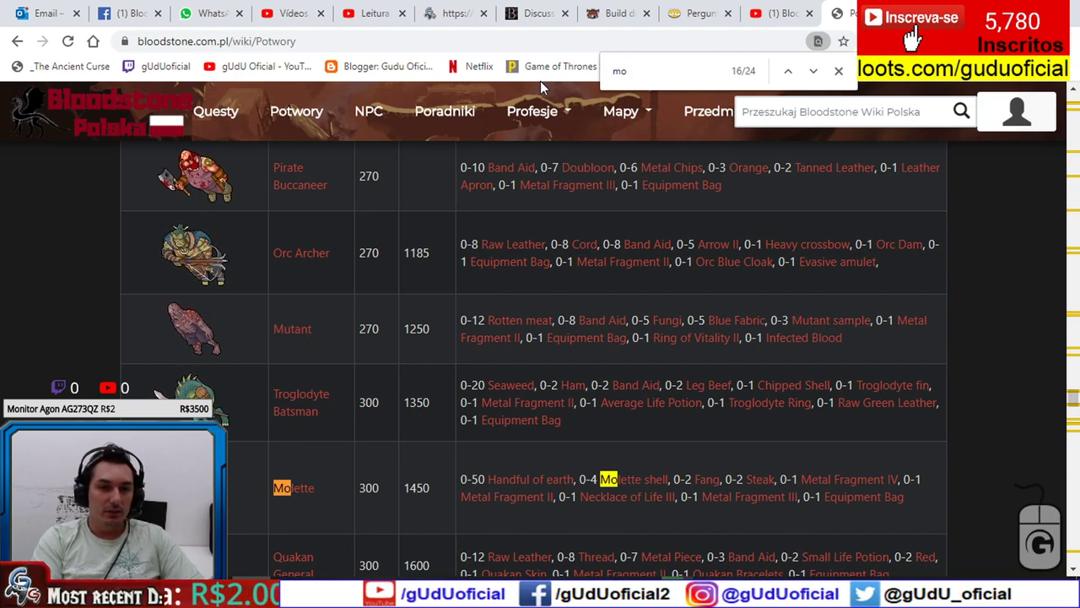
scroll(349, 504, "down", 1)
left_click_drag(447, 415, 321, 420)
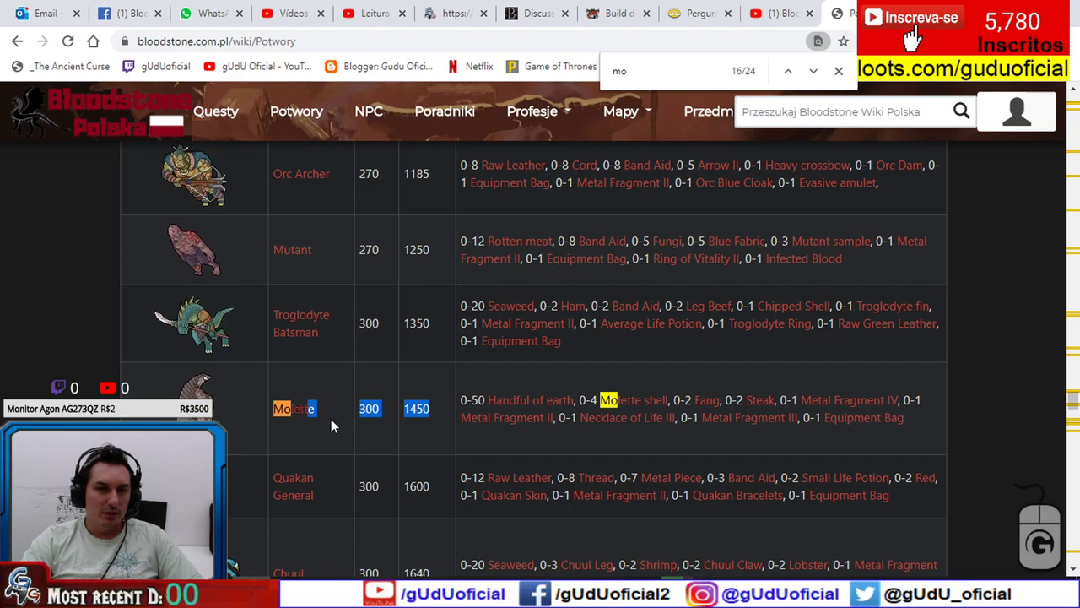
Step: Switch to the creature list in Excel and search it for "molle"
key("alt+Tab")
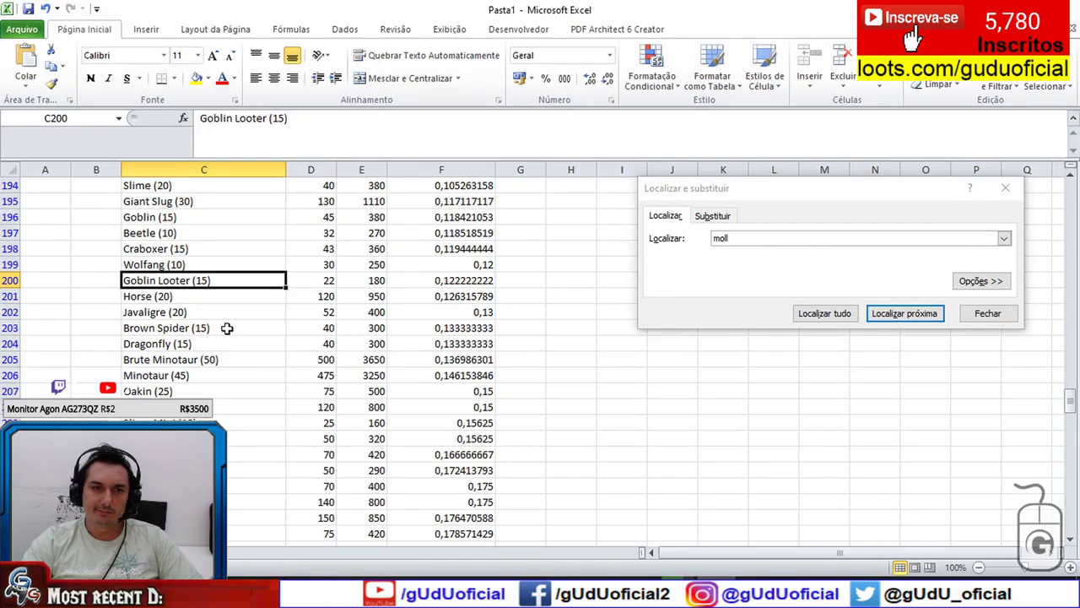
left_click(226, 397)
left_click(755, 238)
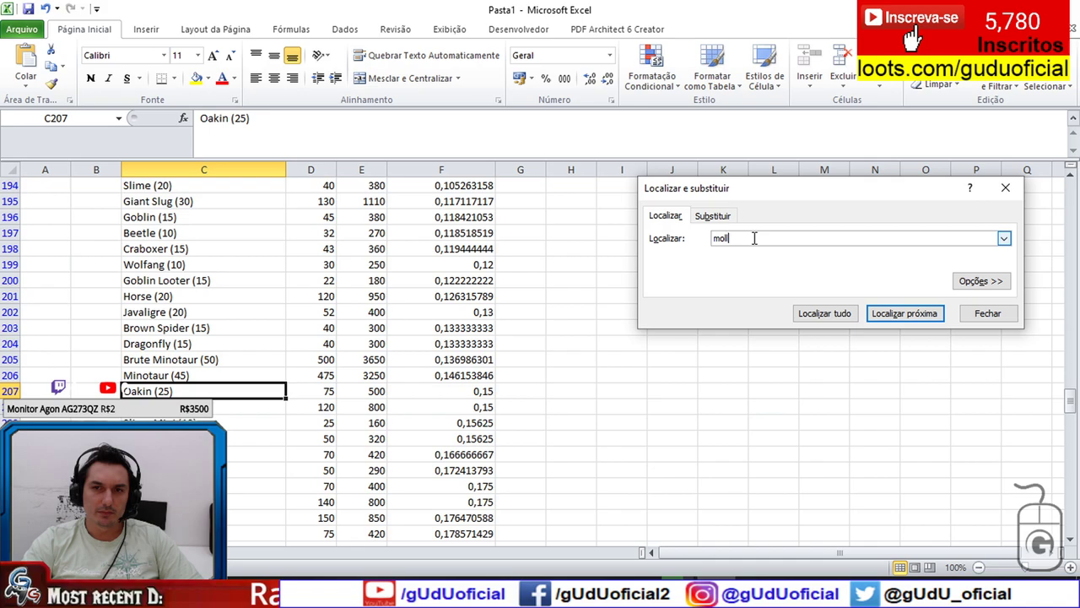
type("e")
key("Return")
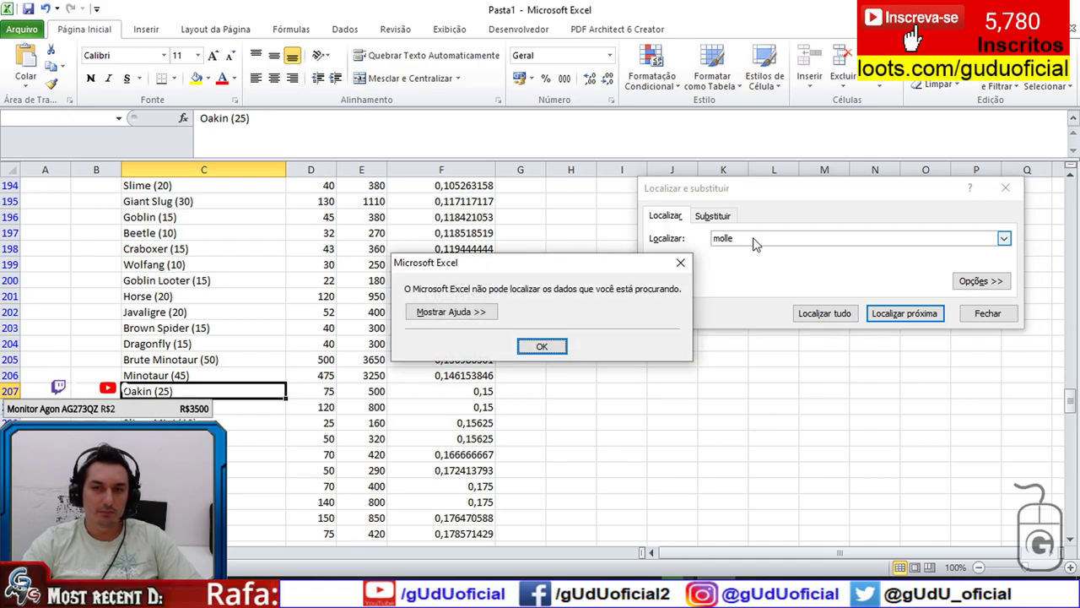
key("Return")
Step: Recheck Molette's stats on the wiki, search the Excel list for 300 until Molette's row, and select its name cell
key("alt+Tab")
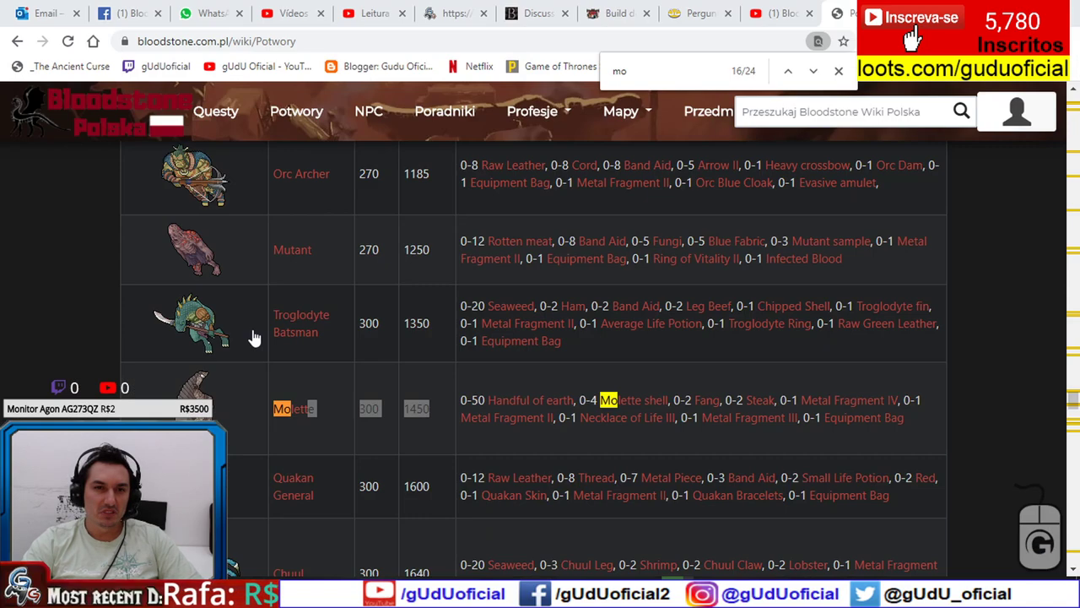
key("alt+Tab")
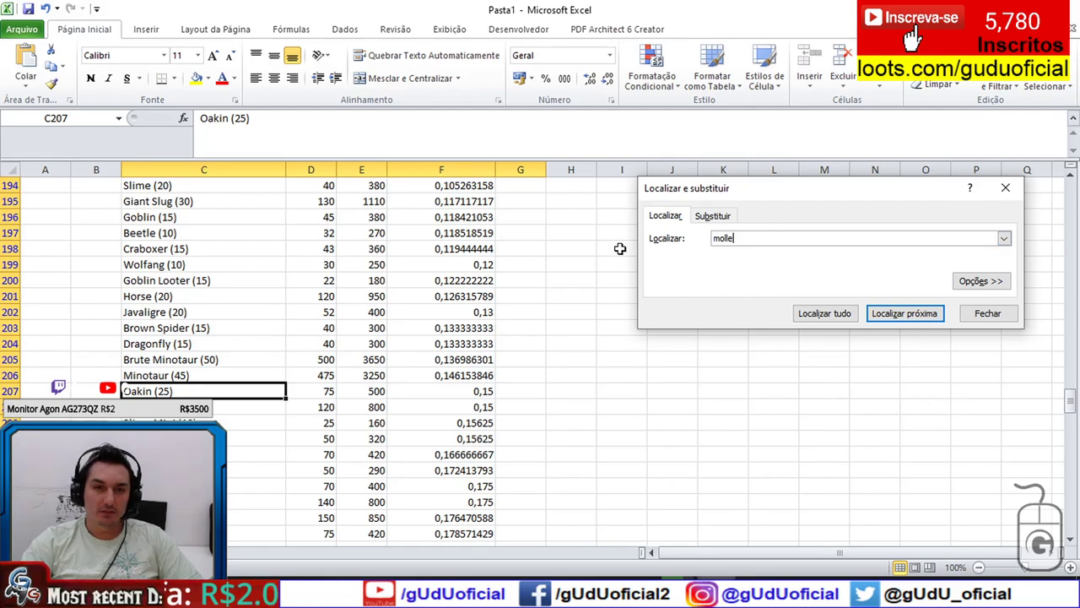
type("300")
key("Return")
key("Return")
type("300")
key("Return")
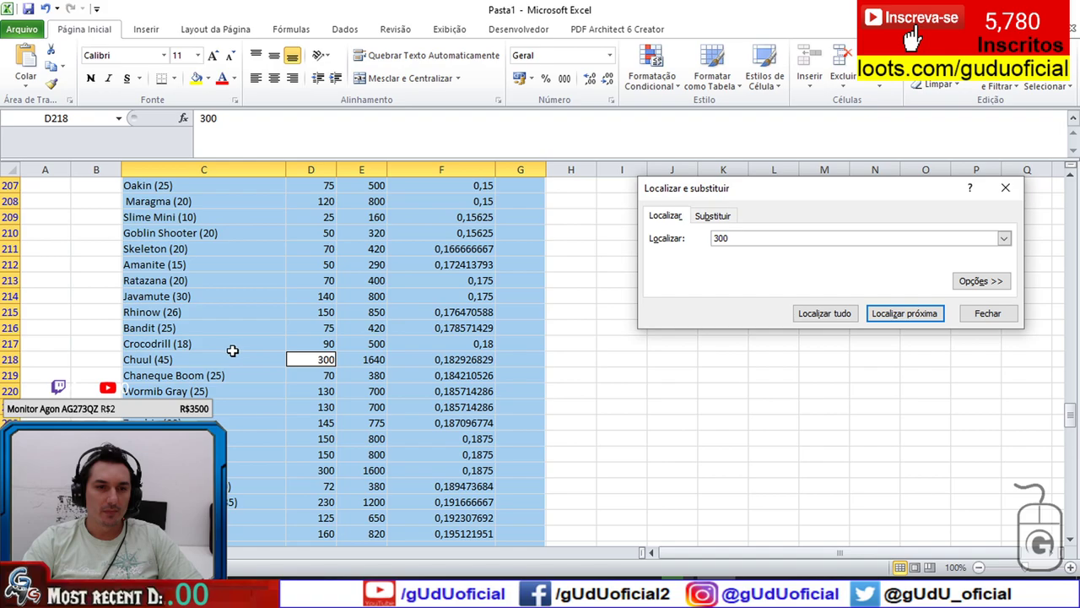
key("Return")
key("Return")
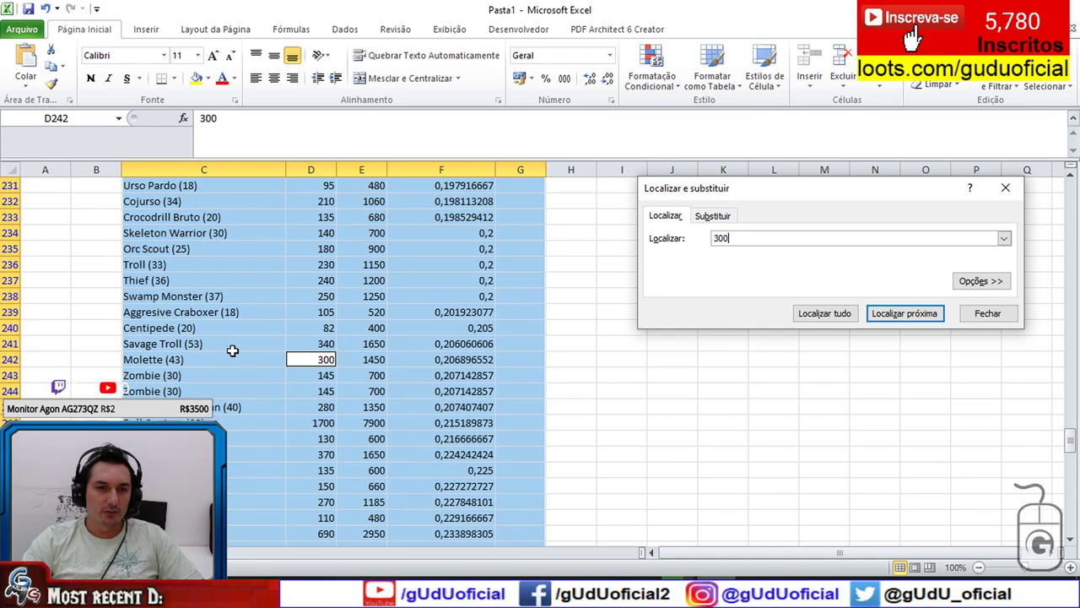
left_click(136, 360)
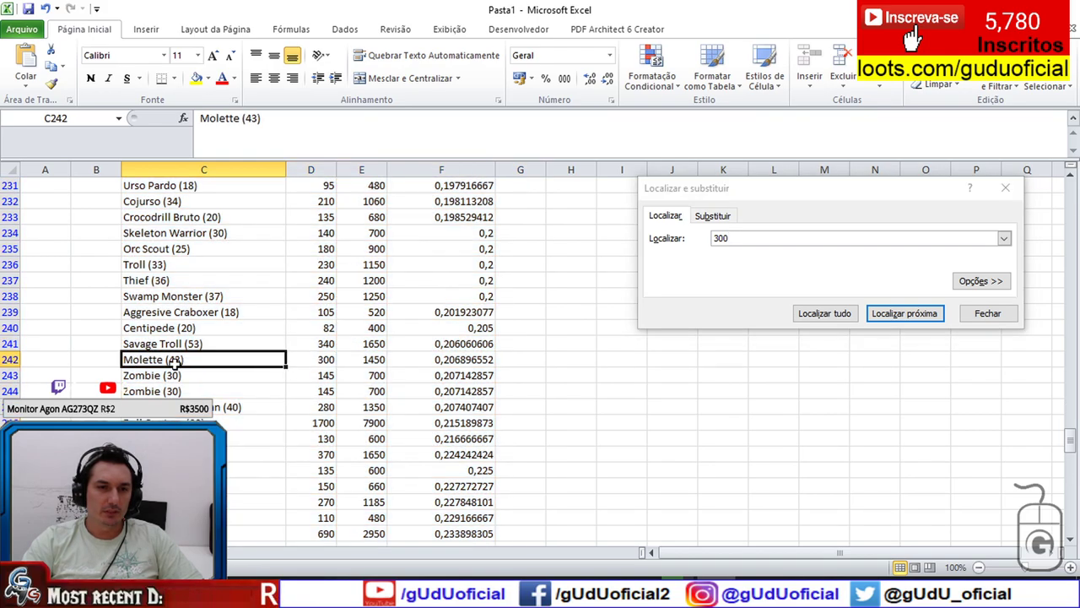
Step: Search the creature list for "moll" again, also trying to find all matches at once
left_click(743, 282)
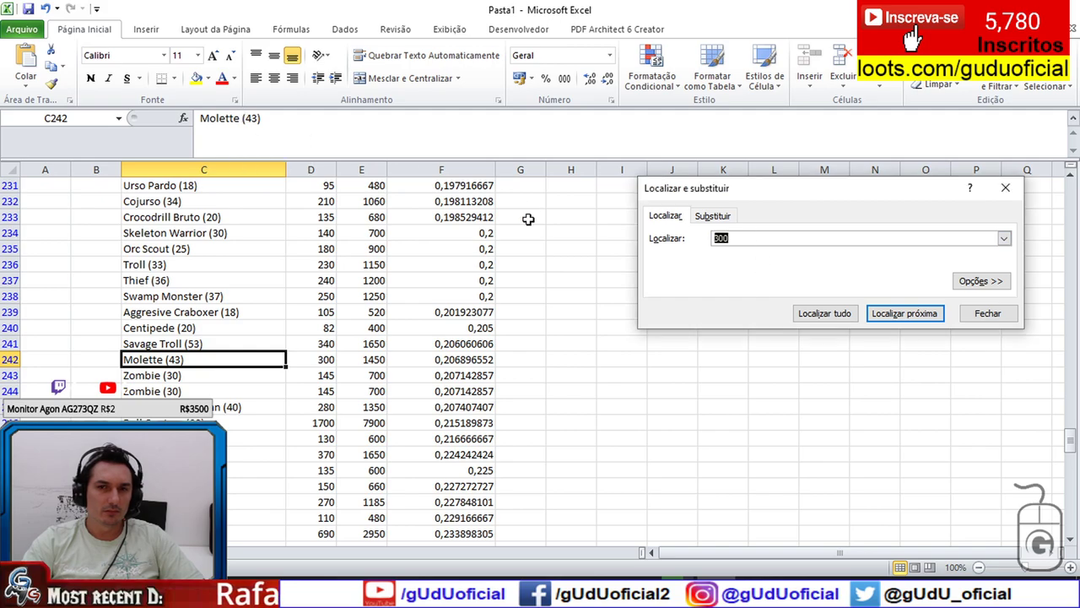
key("Return")
key("Return")
key("Return")
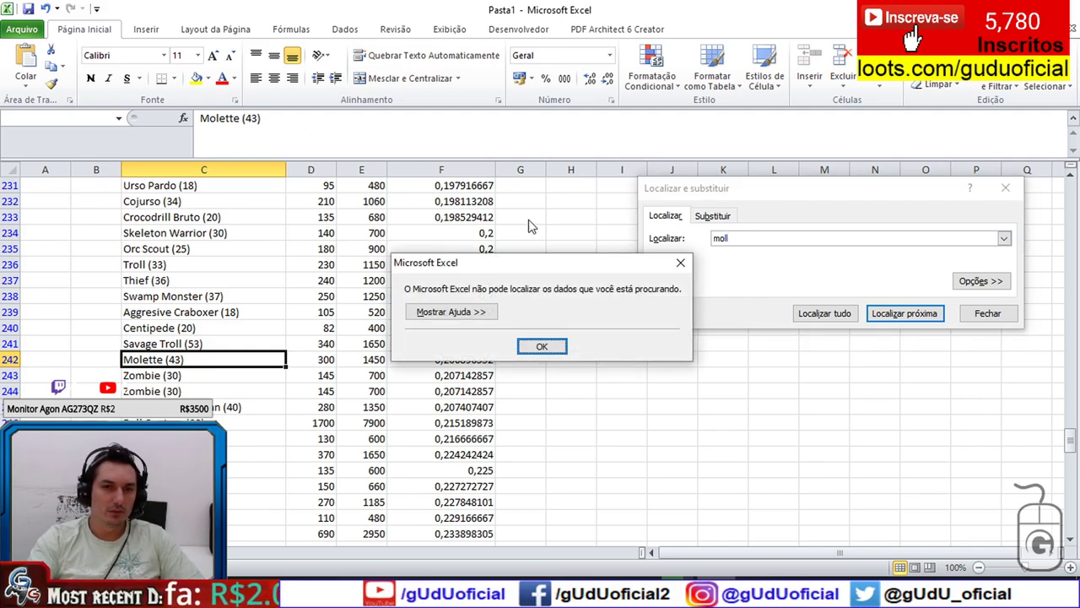
left_click(680, 262)
left_click(825, 313)
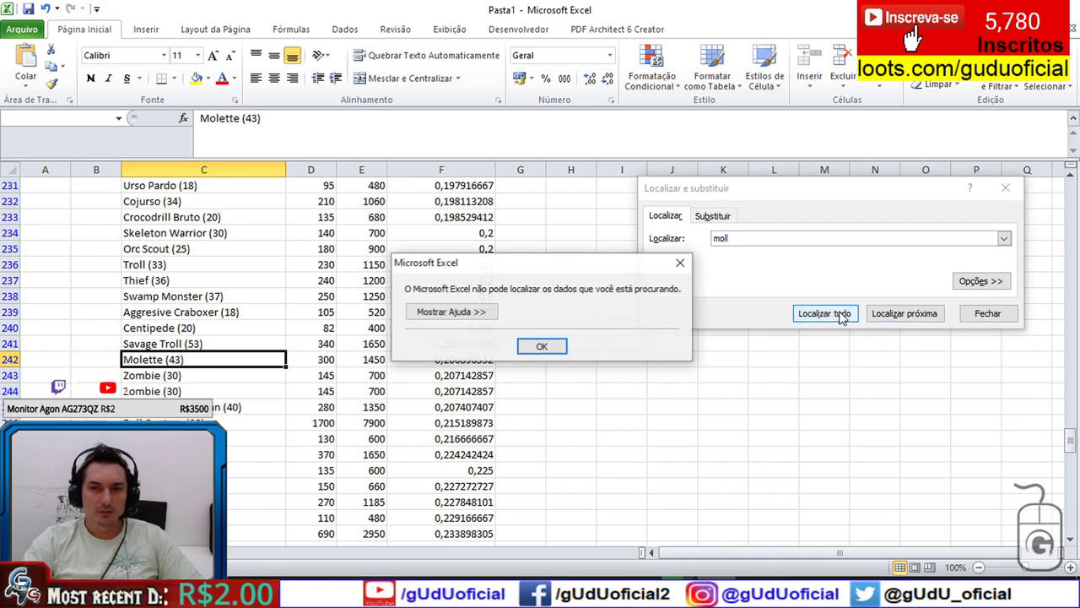
left_click(542, 348)
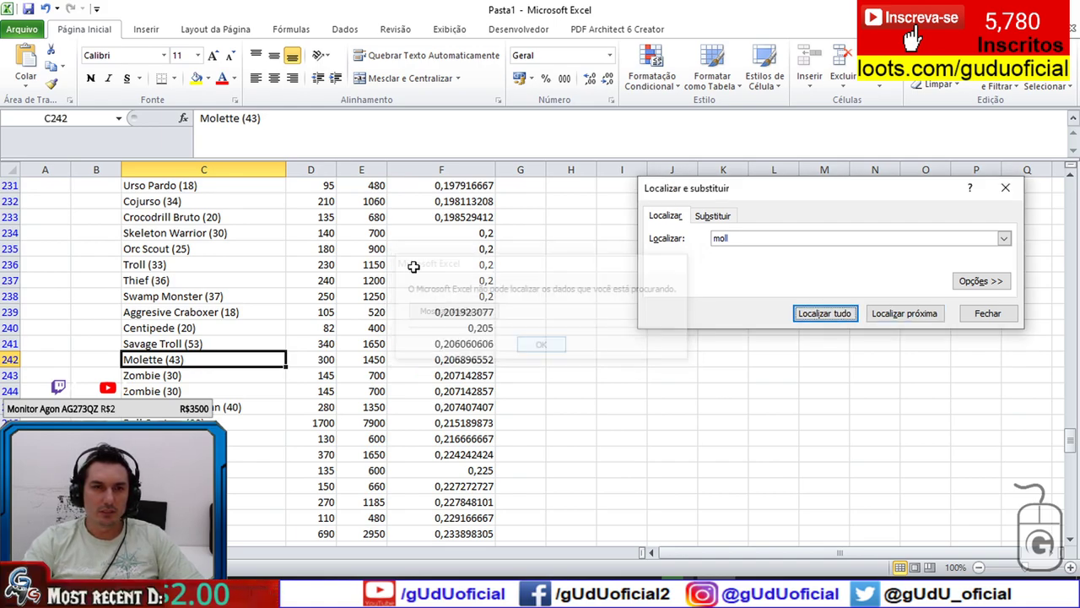
Step: Inspect the spelling in Molette's name cell and search the list for "Moll" with a capital M
left_click(201, 120)
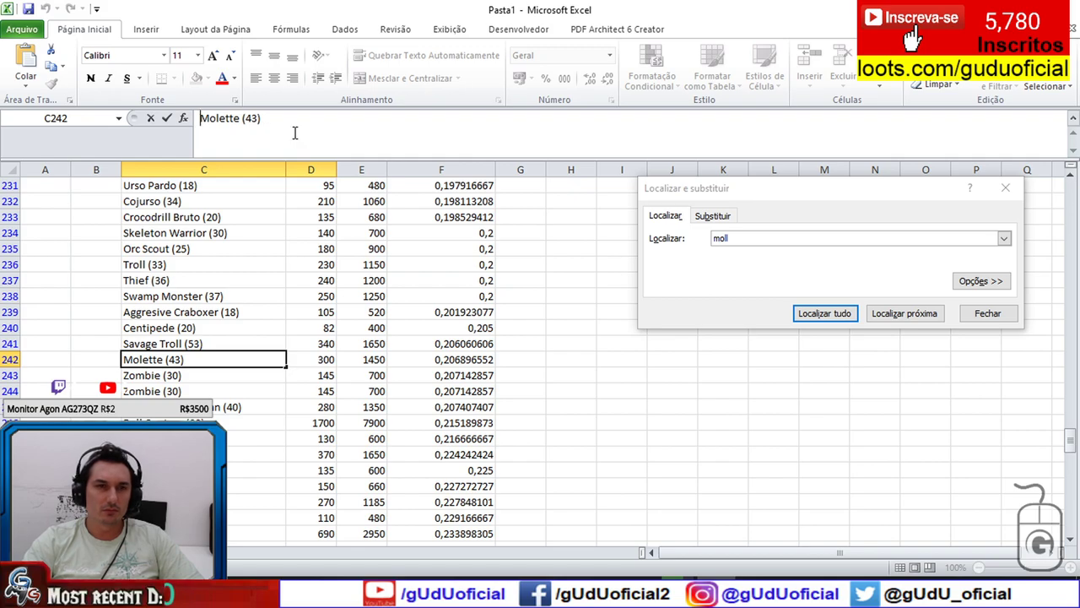
left_click(718, 234)
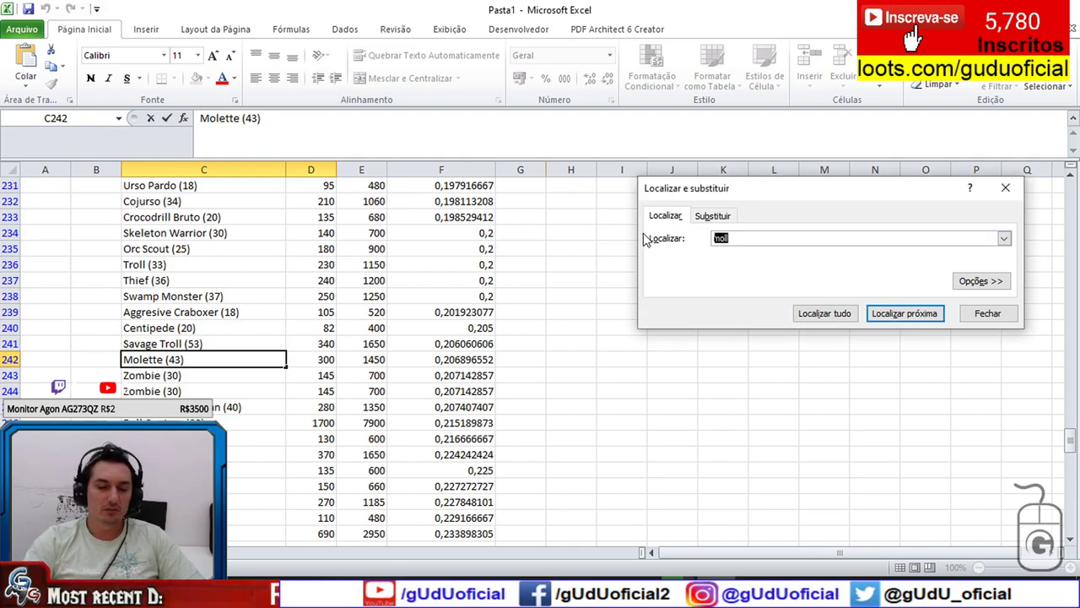
type("l")
key("Return")
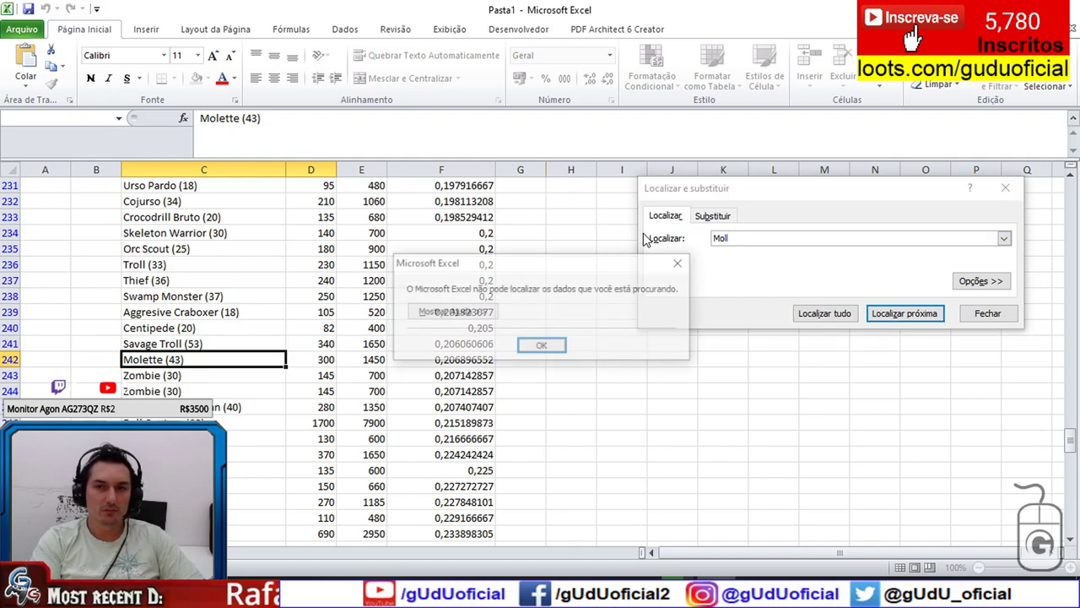
left_click(544, 347)
Step: Select the Thief cell, repeat the search for "Moll" from there, and select the Molette cell
left_click(243, 287)
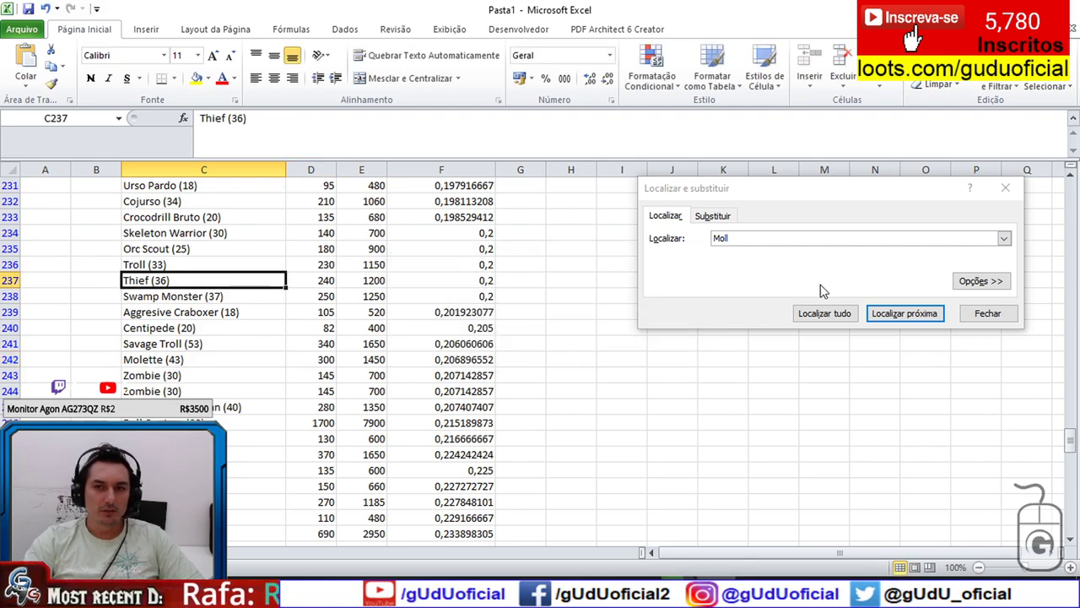
left_click(899, 315)
left_click(544, 346)
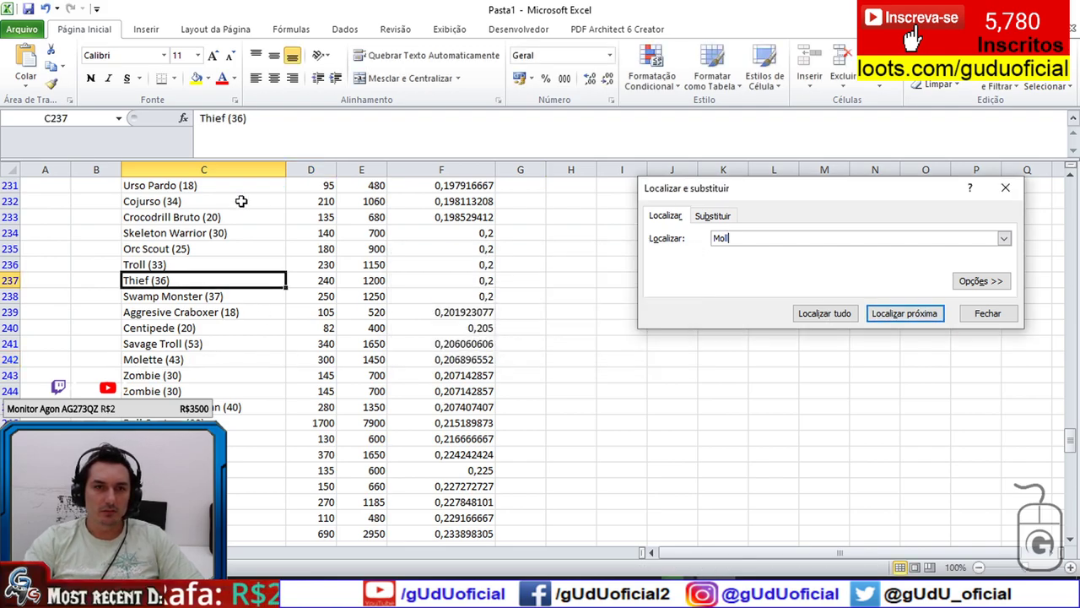
left_click(176, 362)
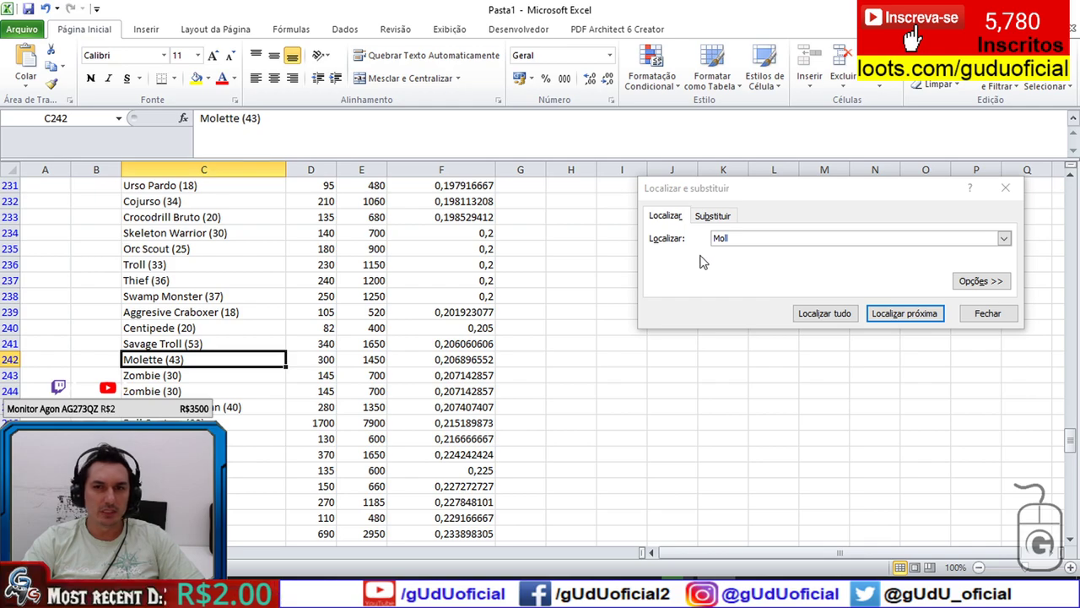
Step: Search the creature list for "Mol" and refine the search to "Mole" to reach Molette's row
left_click(748, 238)
left_click(904, 315)
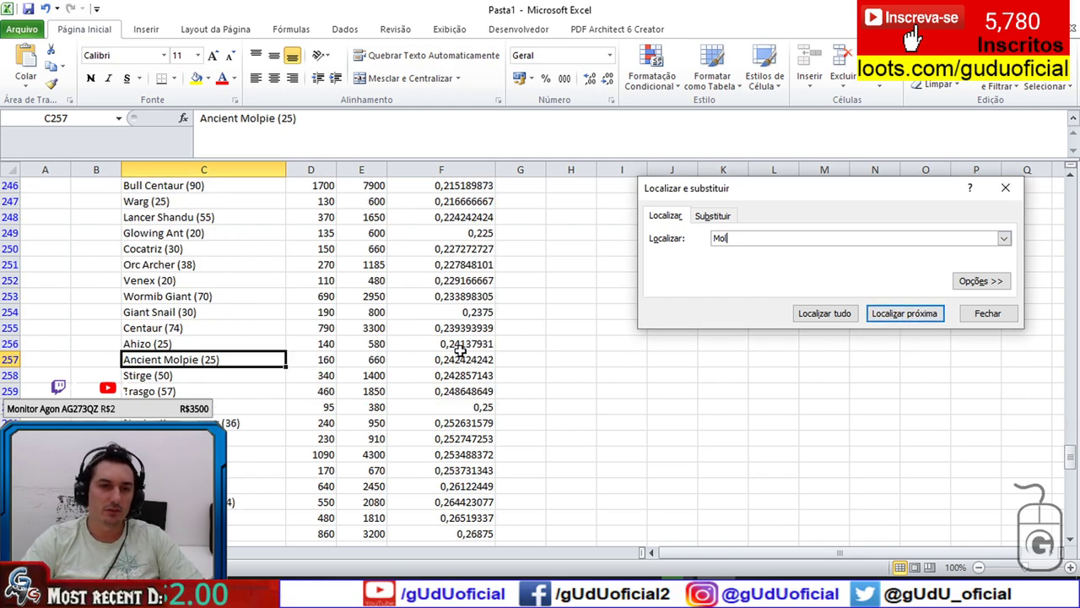
type("e")
key("Return")
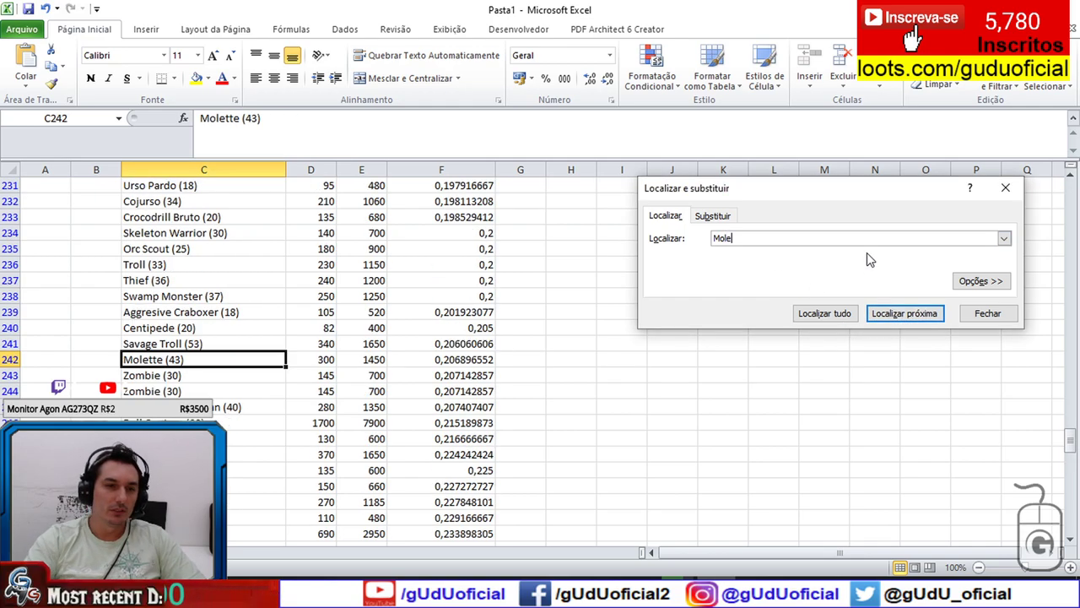
Step: Examine Molette's EXP-to-HP ratio formula and select its entry from the name through the ratio, C242:F242
key("alt+Tab")
key("alt+Tab")
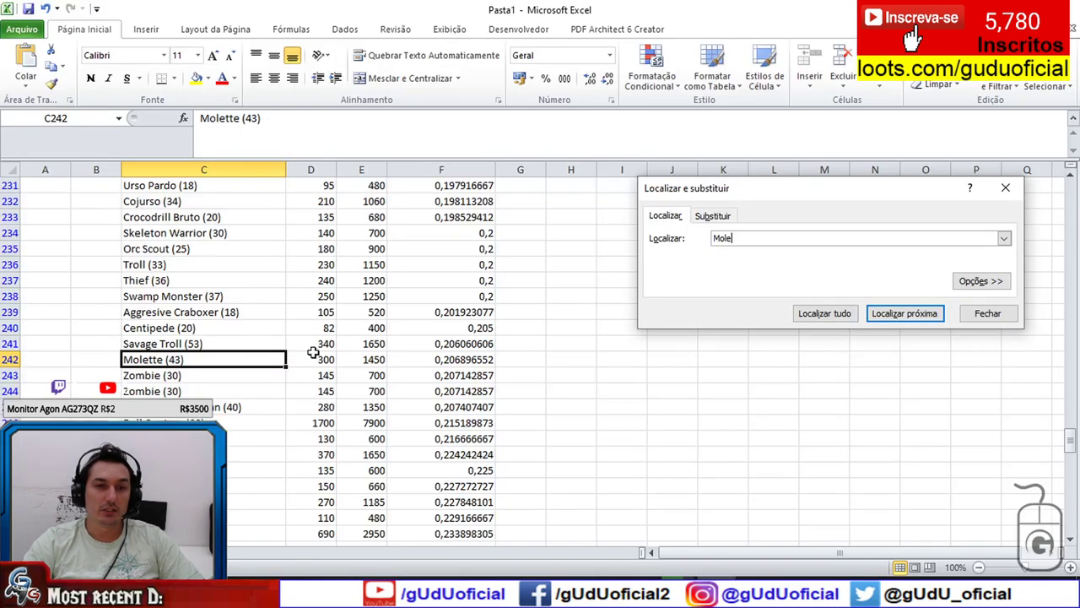
left_click(436, 361)
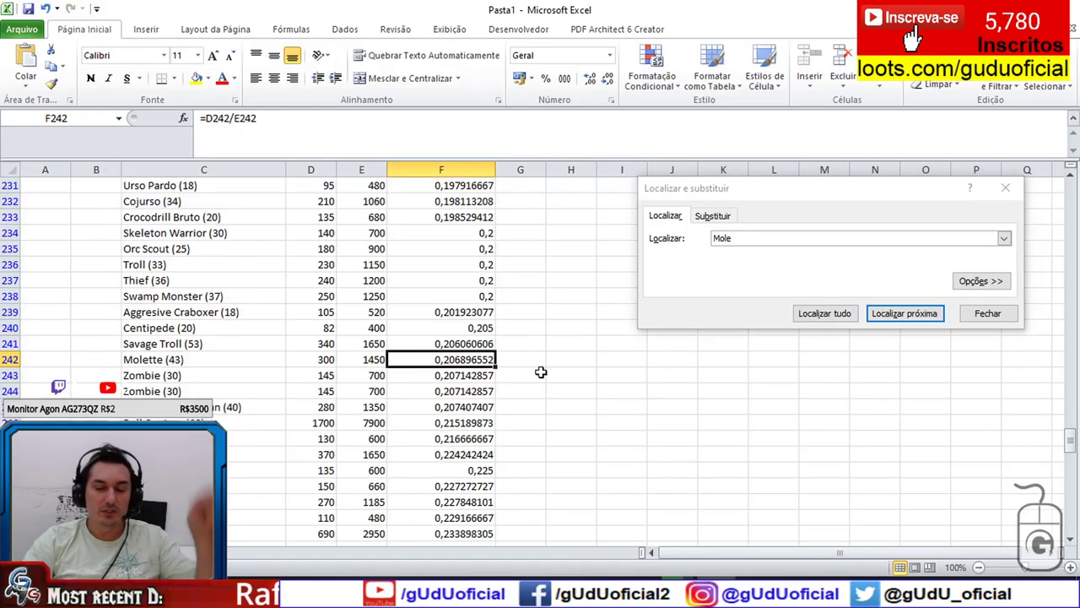
left_click_drag(173, 361, 473, 363)
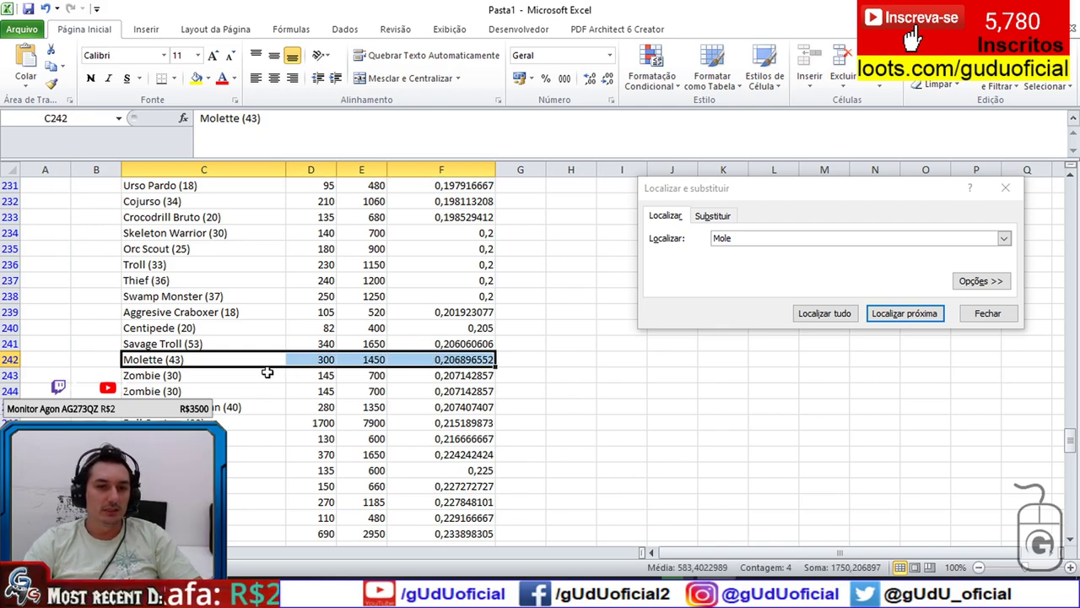
key("alt+Tab")
key("alt+Tab")
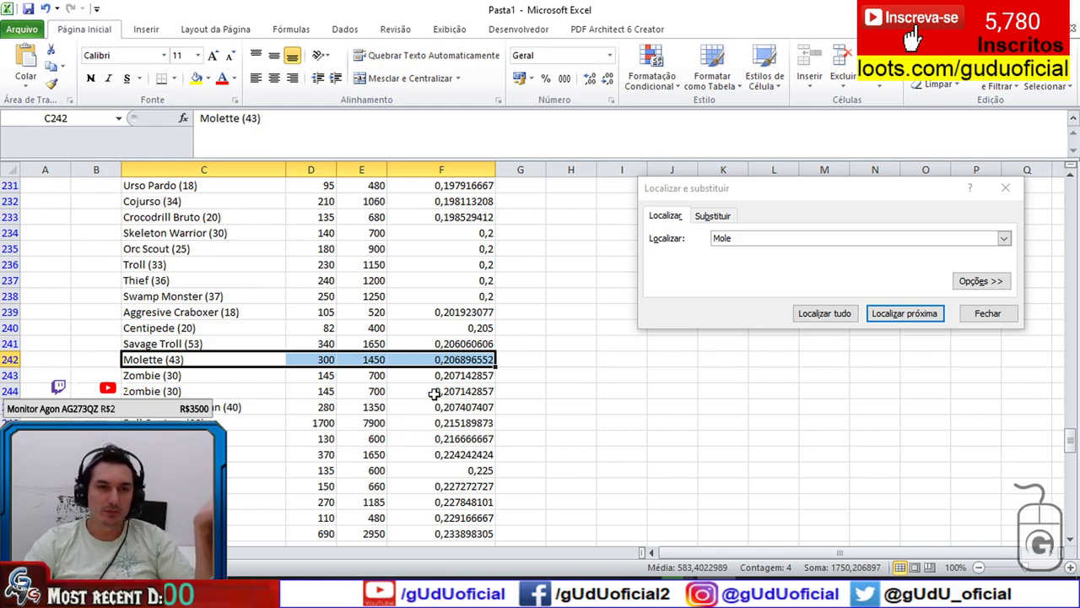
left_click(454, 356)
Step: Search the creature list for "brute" and select Brute Minotaur's ratio cell to compare it with Molette
key("ctrl+f")
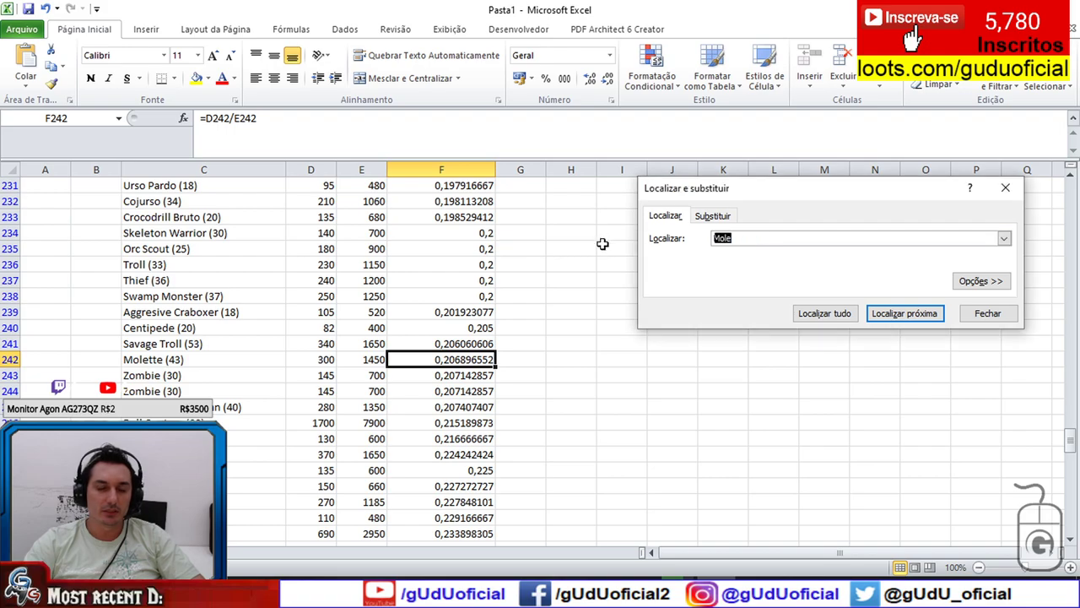
key("Return")
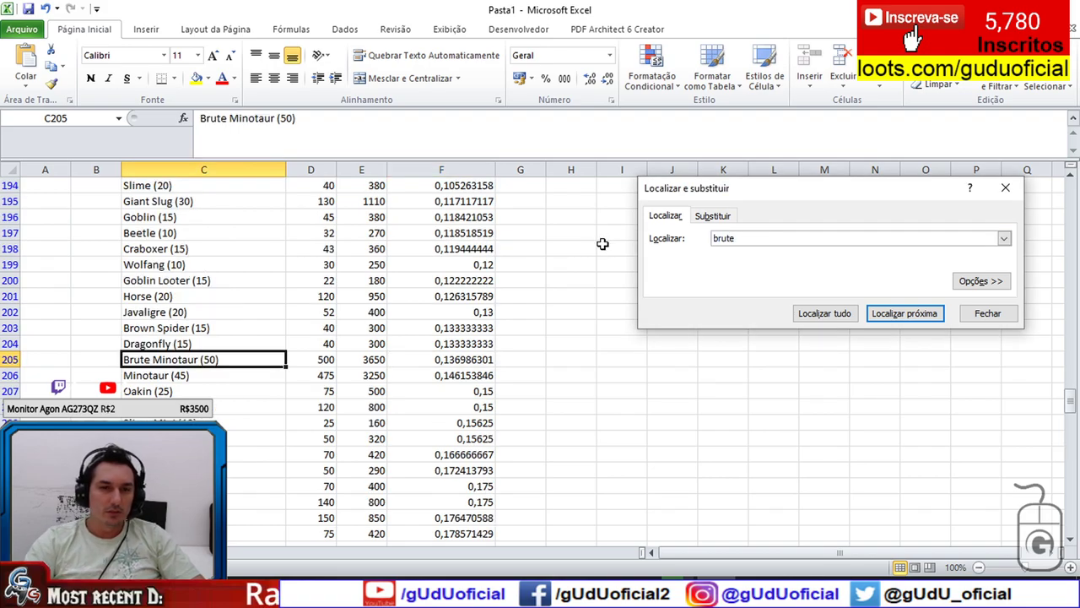
left_click(447, 355)
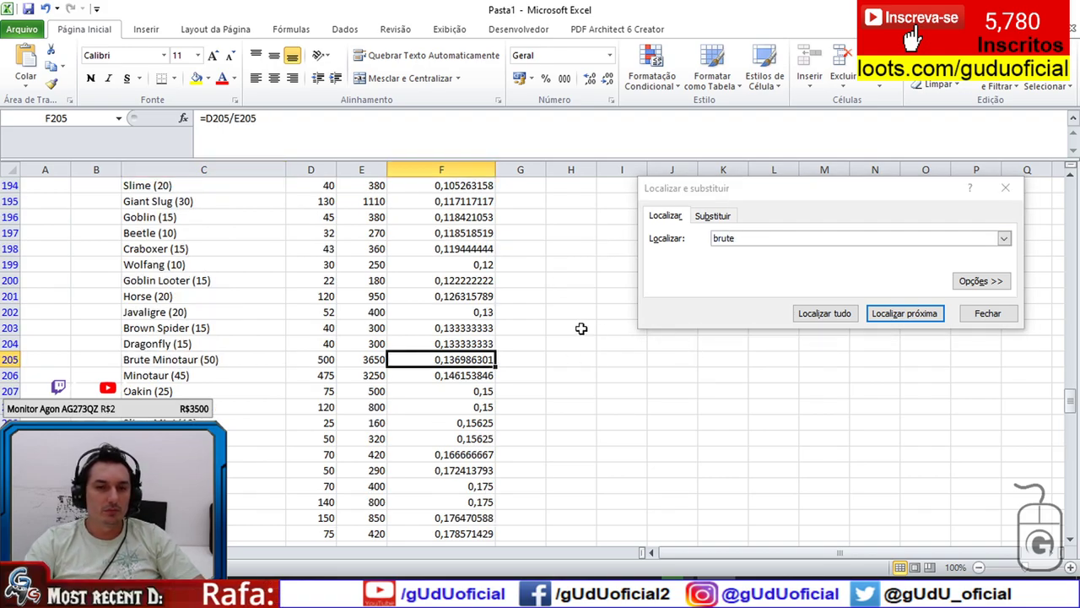
key("alt+Tab")
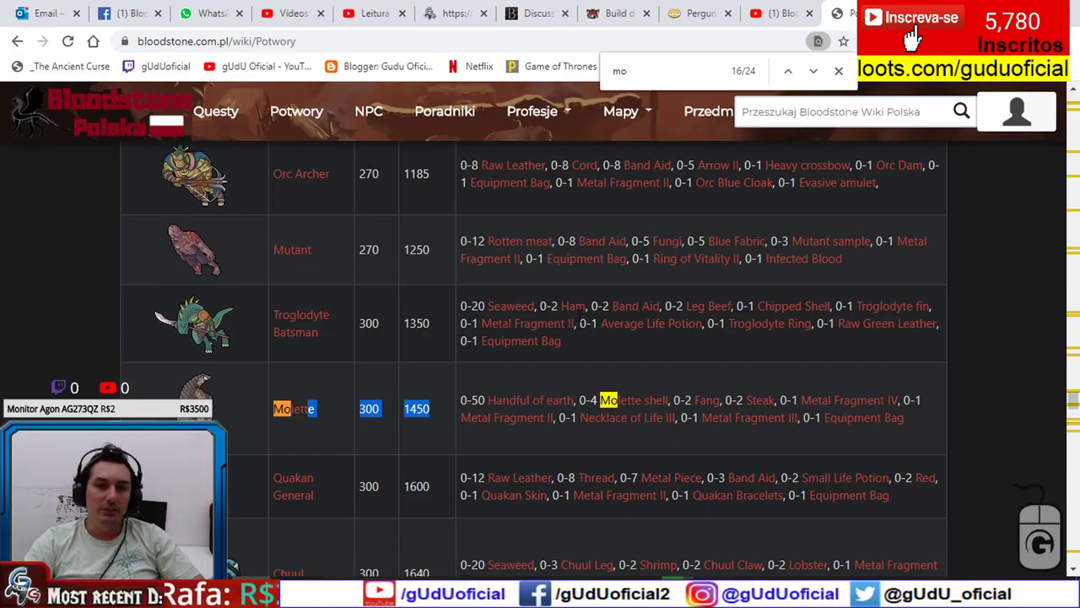
key("alt+Tab")
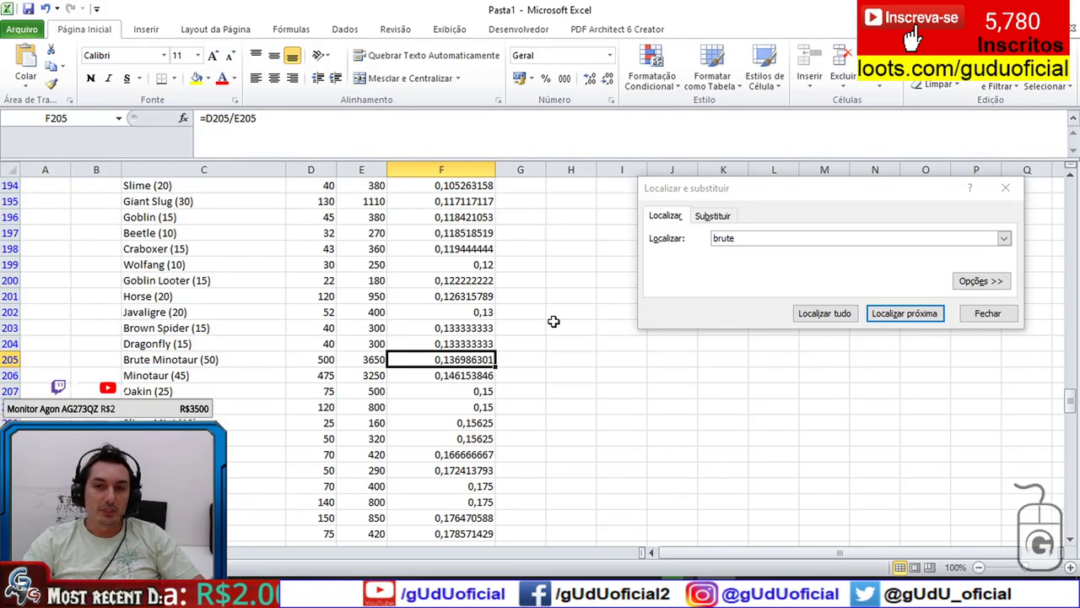
Step: Return to the archer guide's monster list in the browser, and switch to the YouTube Studio live videos and OBS
key("alt+Tab")
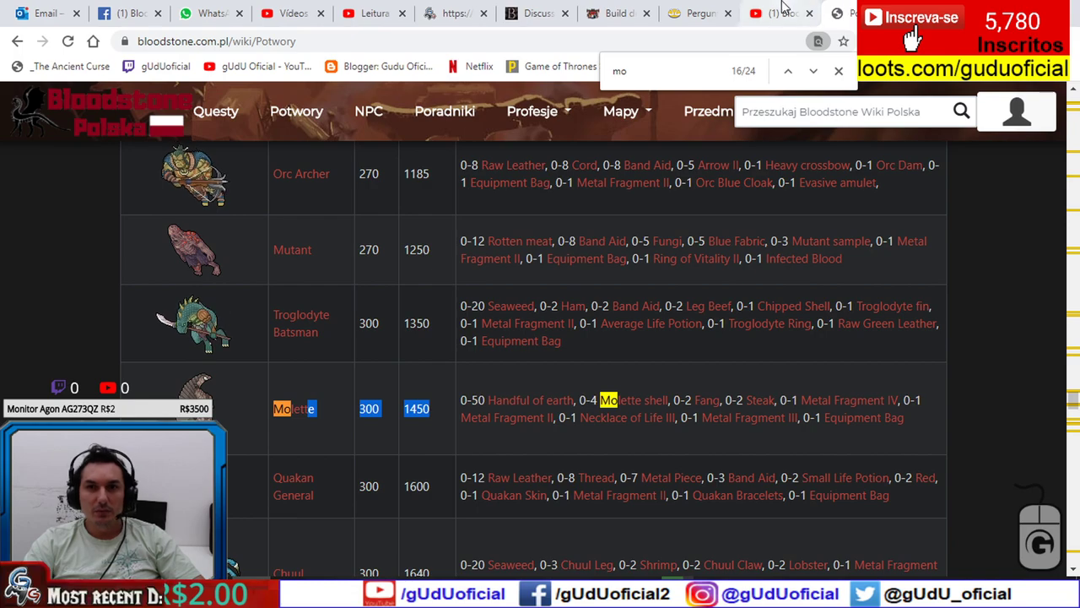
left_click(628, 11)
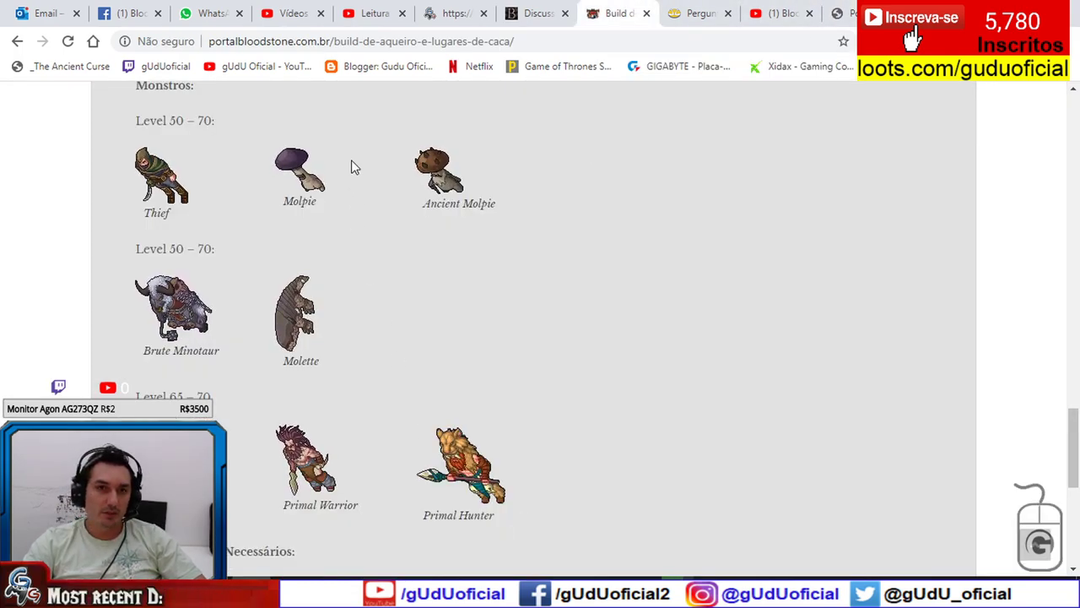
left_click(291, 12)
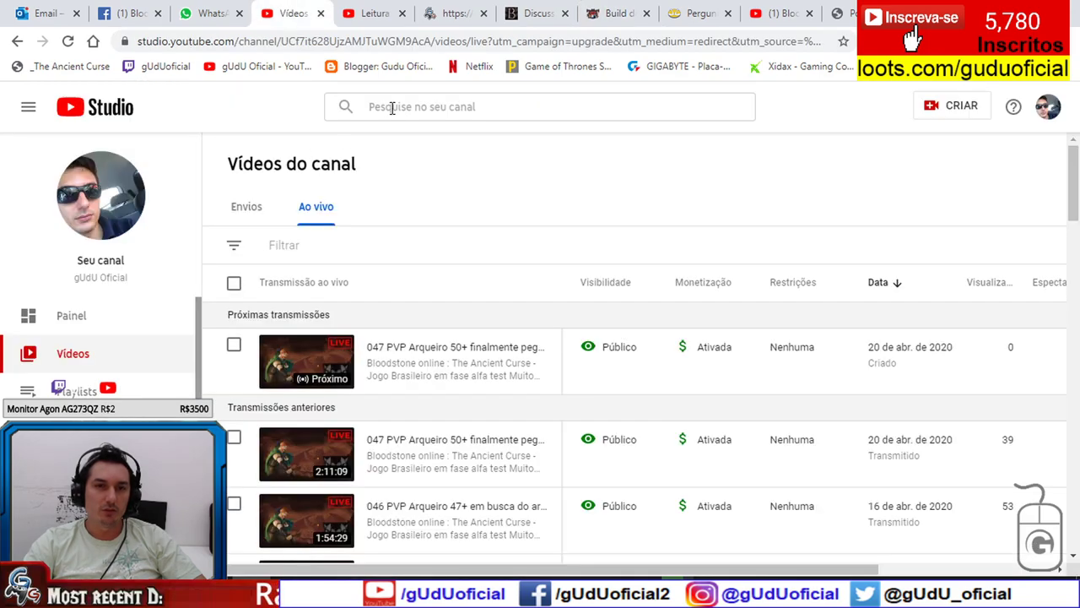
key("alt+Tab")
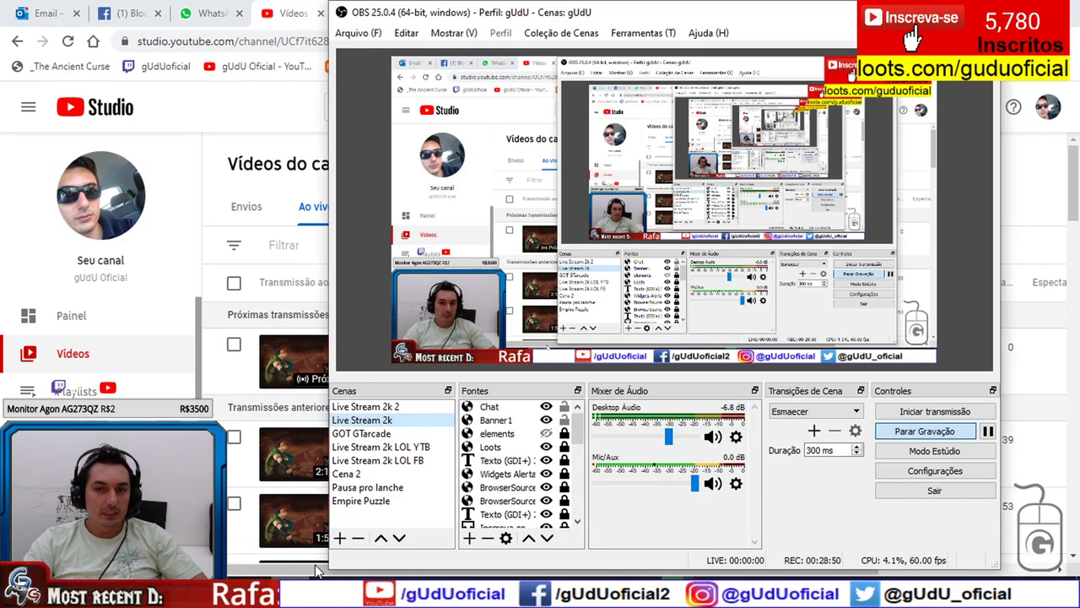